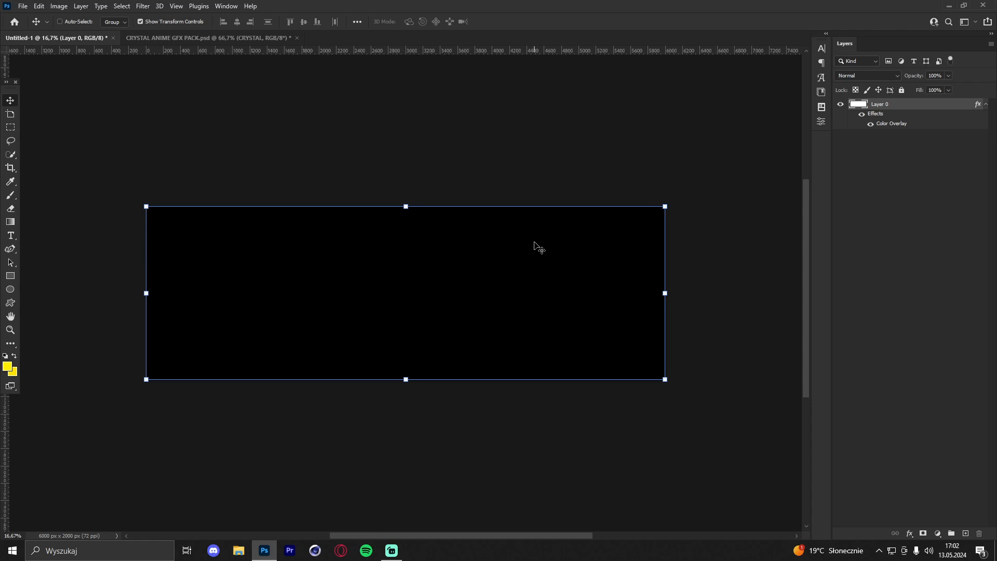
Copy the cloaked Naruto render from CRYSTAL ANIME GFX PACK.psd into the Untitled-1 banner and enlarge it to span the full banner height
left_click(10, 329)
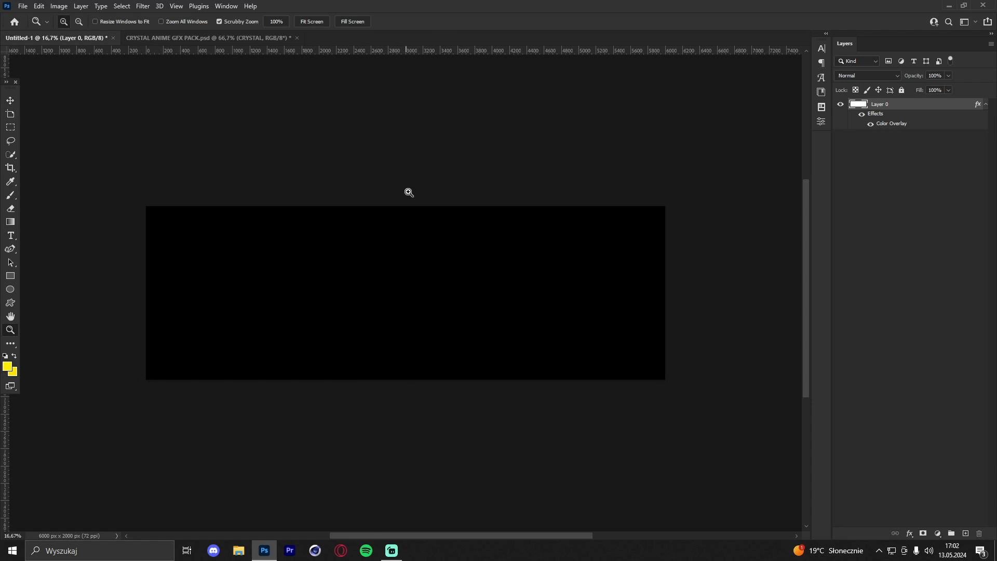
left_click_drag(407, 192, 406, 230)
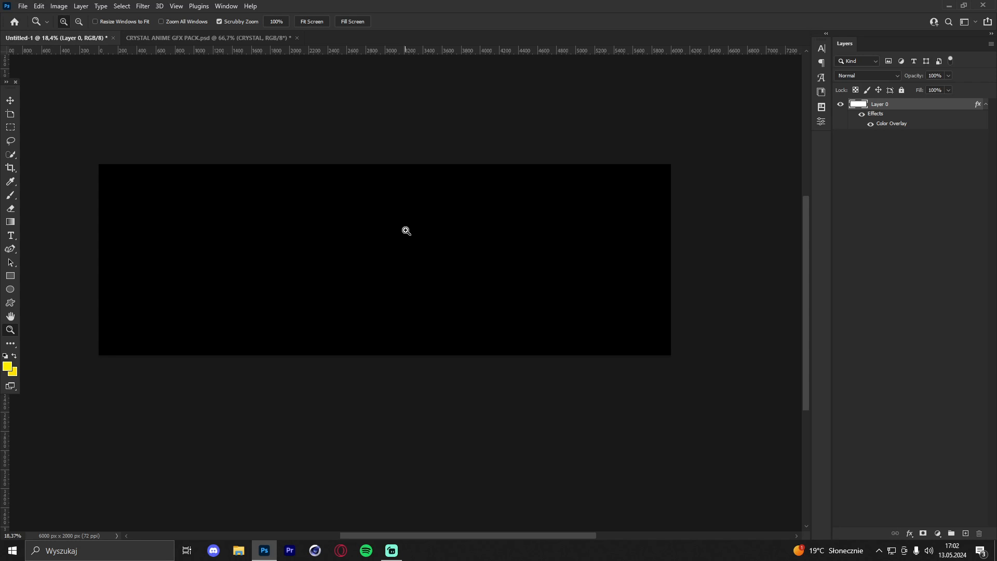
left_click(182, 38)
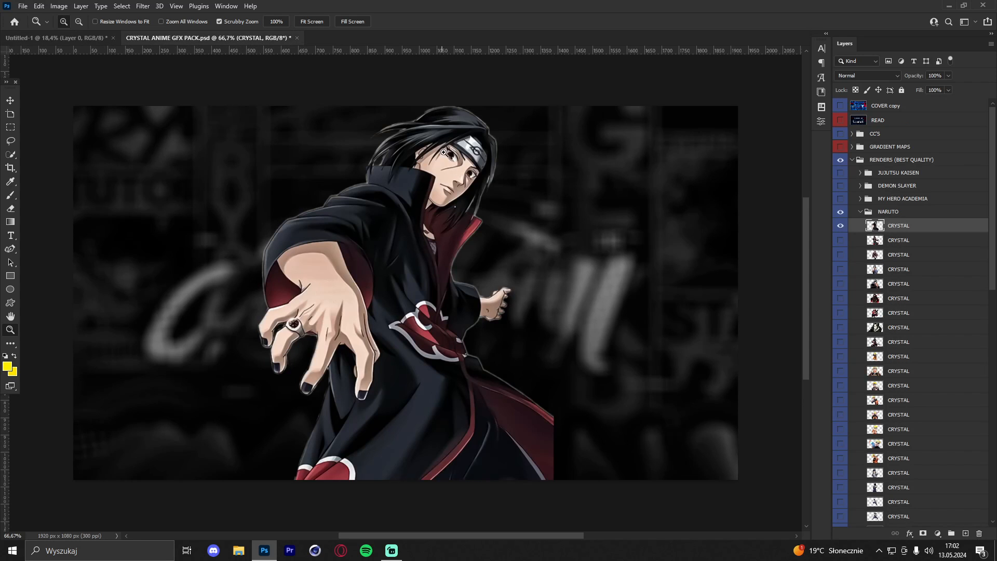
left_click_drag(444, 153, 480, 160)
left_click(10, 100)
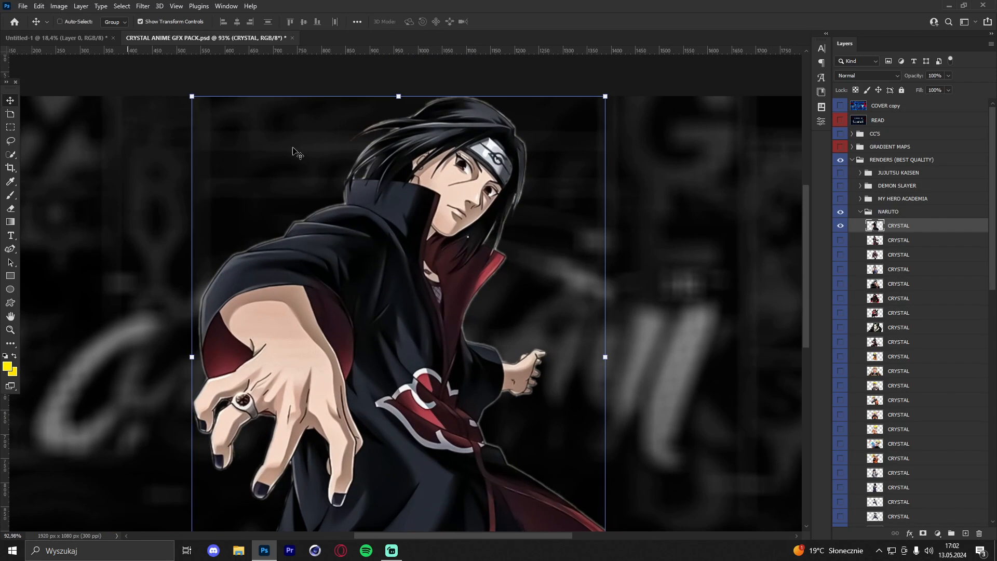
key("ctrl")
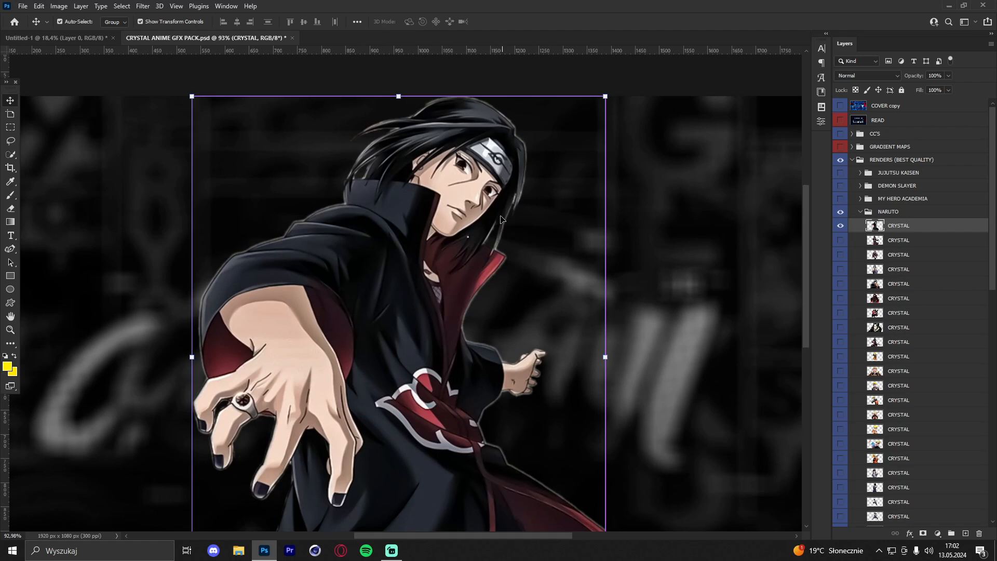
left_click_drag(501, 219, 428, 279)
left_click(514, 21)
Examine the placed character render in the banner at different magnifications and check it against its source document
key("z")
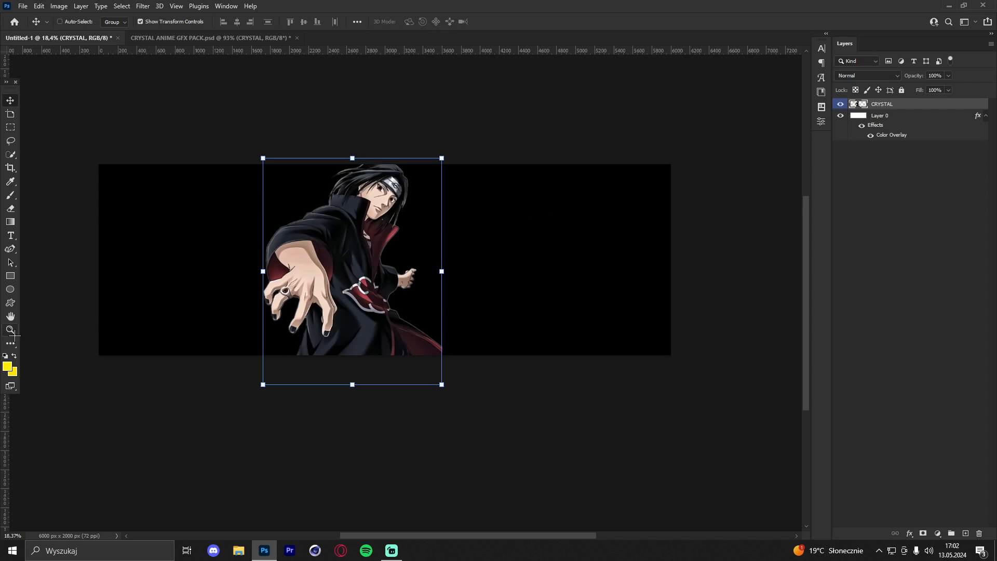
left_click_drag(353, 182, 311, 174)
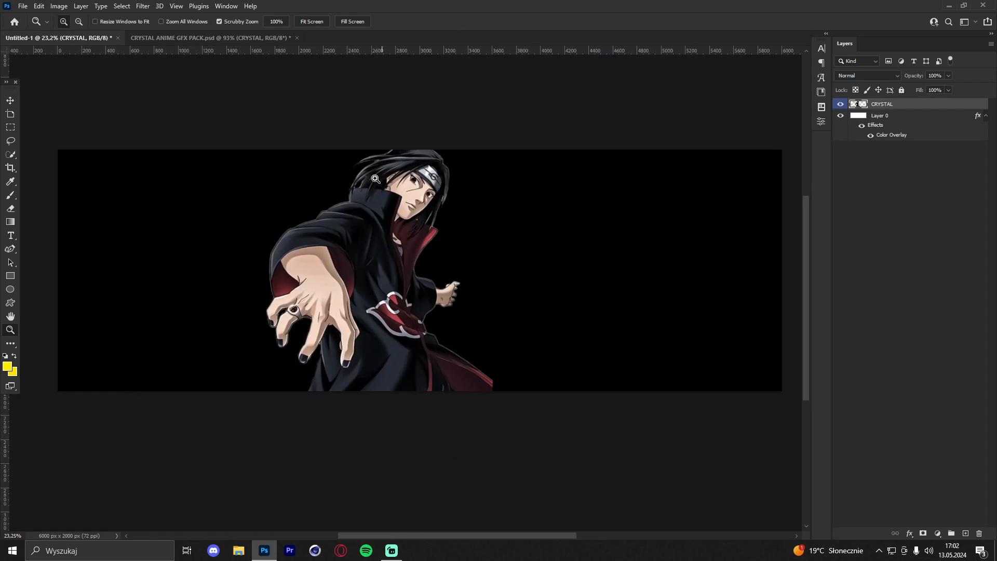
left_click_drag(381, 174, 340, 181)
left_click_drag(359, 202, 291, 226)
left_click_drag(383, 133, 323, 132)
mouse_move(389, 146)
left_mouse_down()
mouse_move(427, 148)
mouse_move(395, 149)
left_mouse_up()
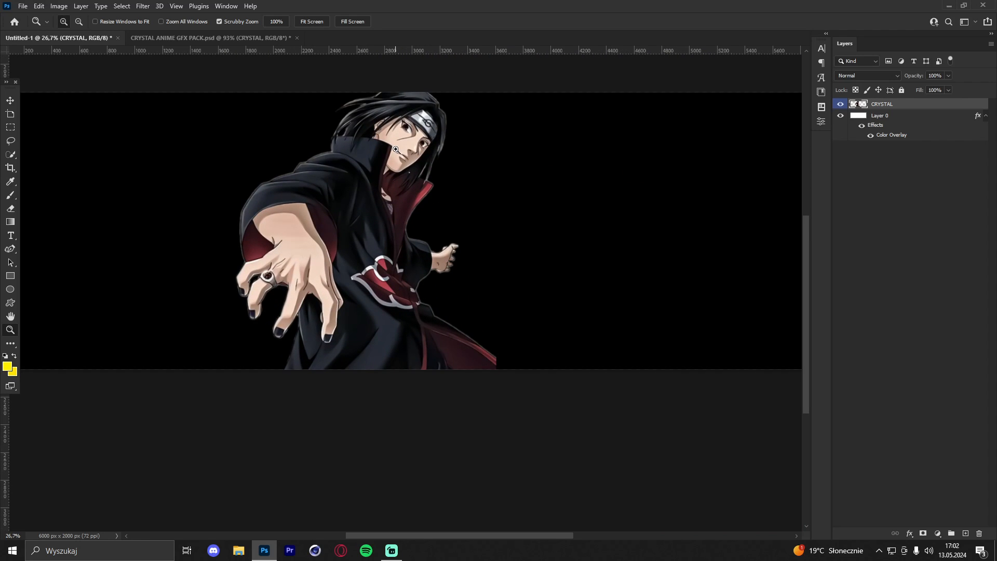
left_click_drag(379, 163, 455, 150)
left_click_drag(375, 140, 355, 157)
left_click(213, 37)
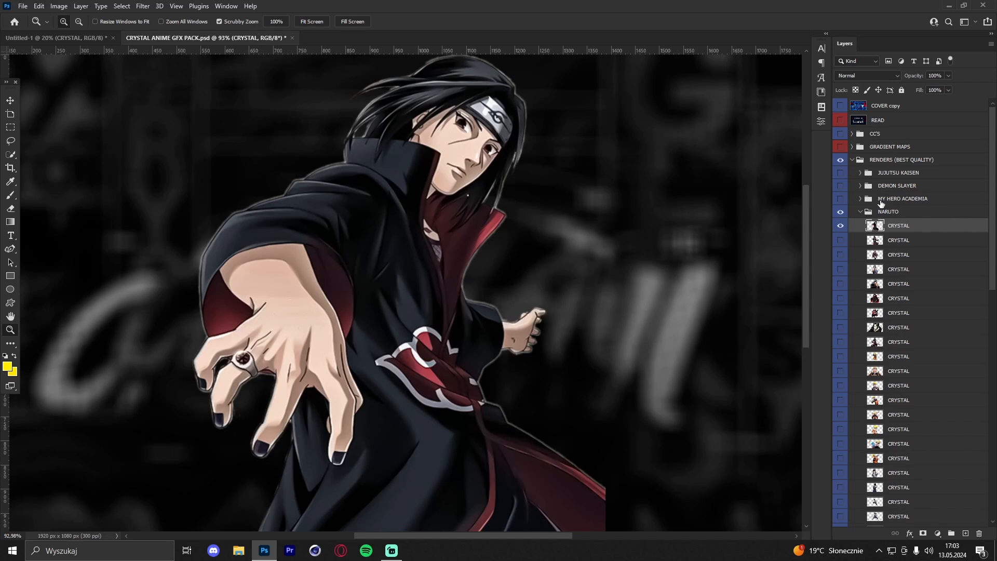
left_click(77, 34)
left_click_drag(413, 219, 379, 168)
left_click_drag(426, 167, 470, 170)
left_click_drag(407, 128, 407, 180)
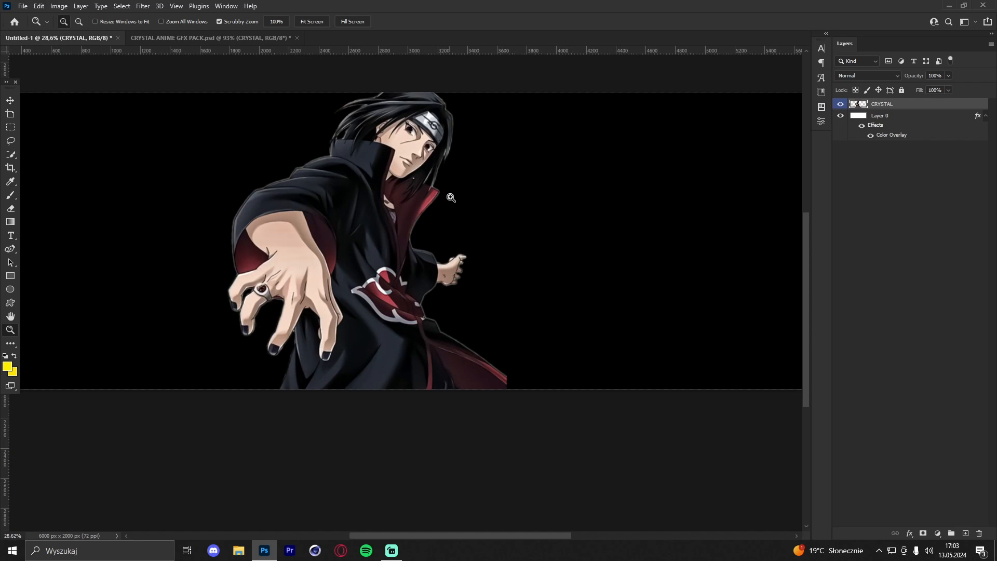
mouse_move(435, 202)
left_mouse_down()
mouse_move(400, 200)
mouse_move(433, 200)
left_mouse_up()
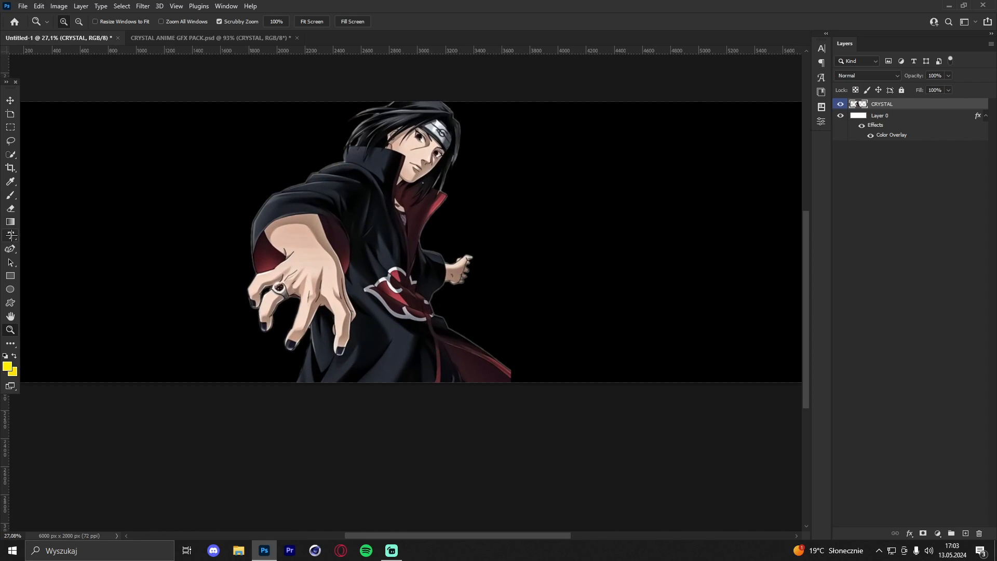
Add a placeholder "Lorem Ipsum" text on the black area beside the character in the Titania font
left_click(10, 236)
left_click(543, 253)
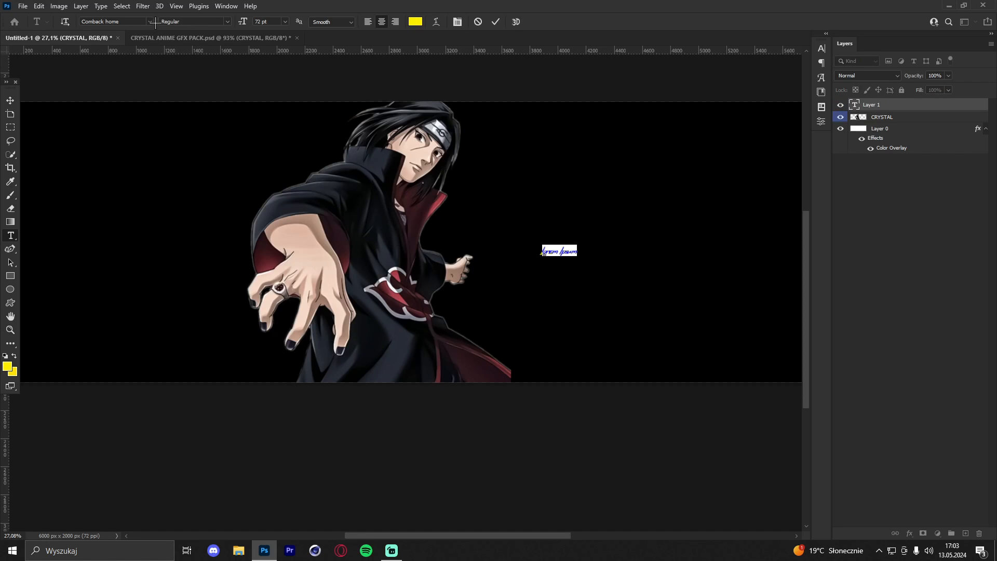
left_click(152, 20)
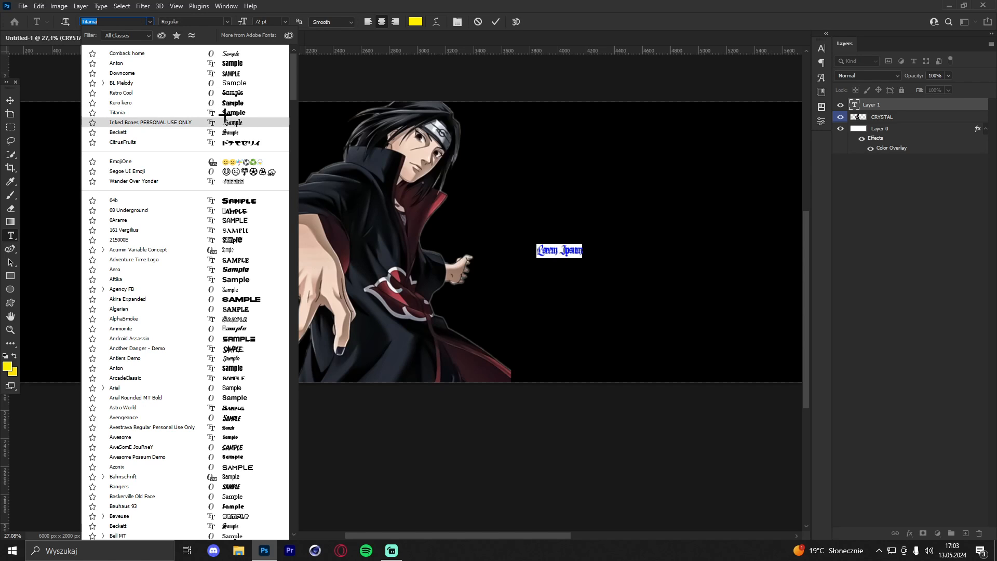
left_click(117, 112)
left_click(10, 99)
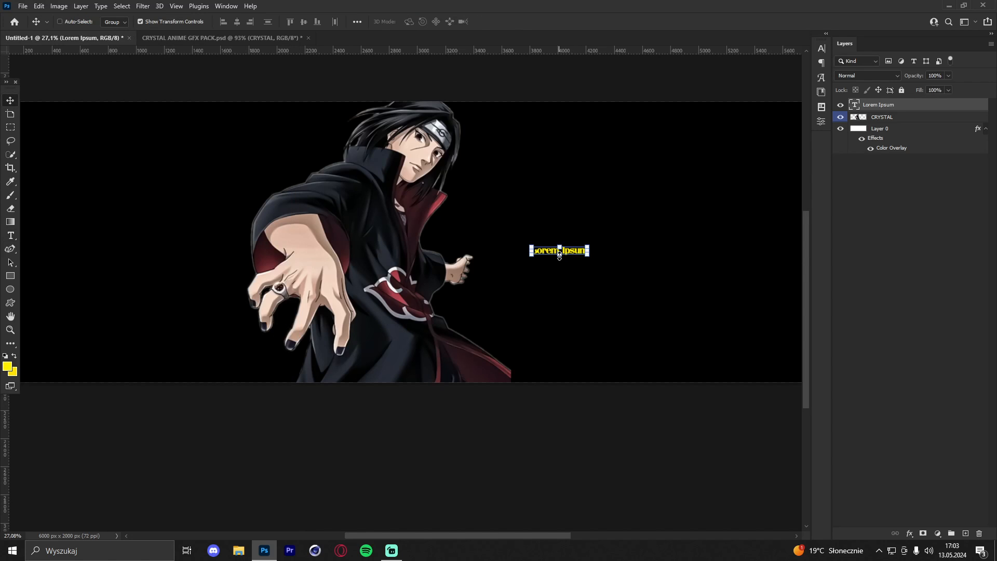
Scale the Lorem Ipsum text up to about 1298% and move it across the character's upper body
key("ctrl+t")
left_click_drag(560, 256, 566, 385)
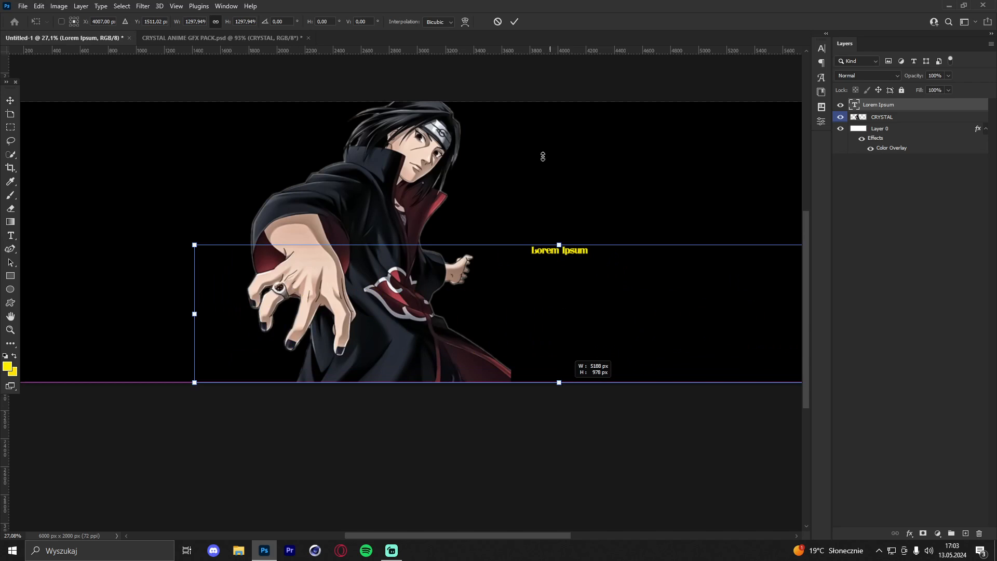
left_click(514, 21)
left_click_drag(521, 257, 402, 144)
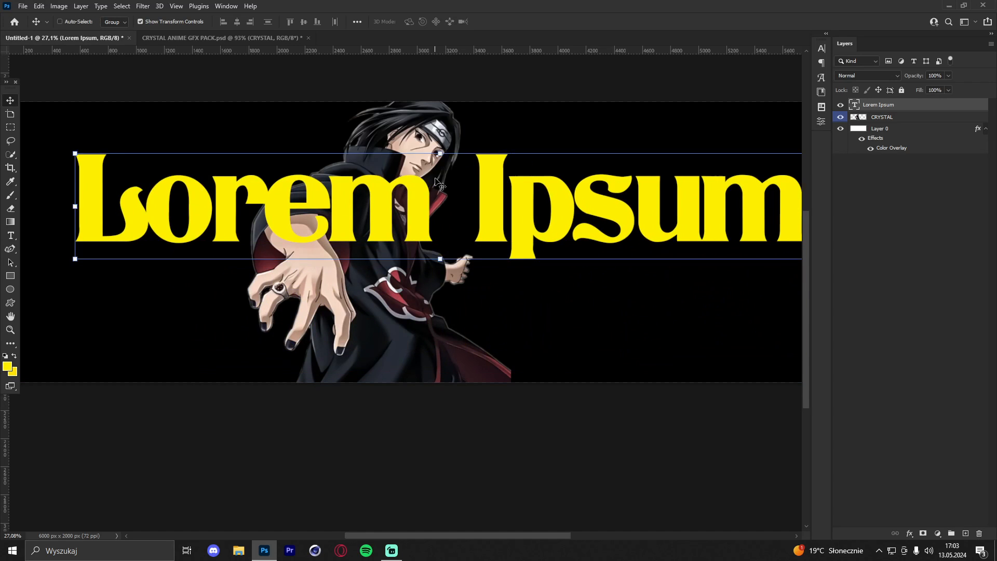
Change the colour of the Lorem Ipsum text to white (ffffff)
double_click(389, 203)
left_click(414, 21)
left_click(609, 305)
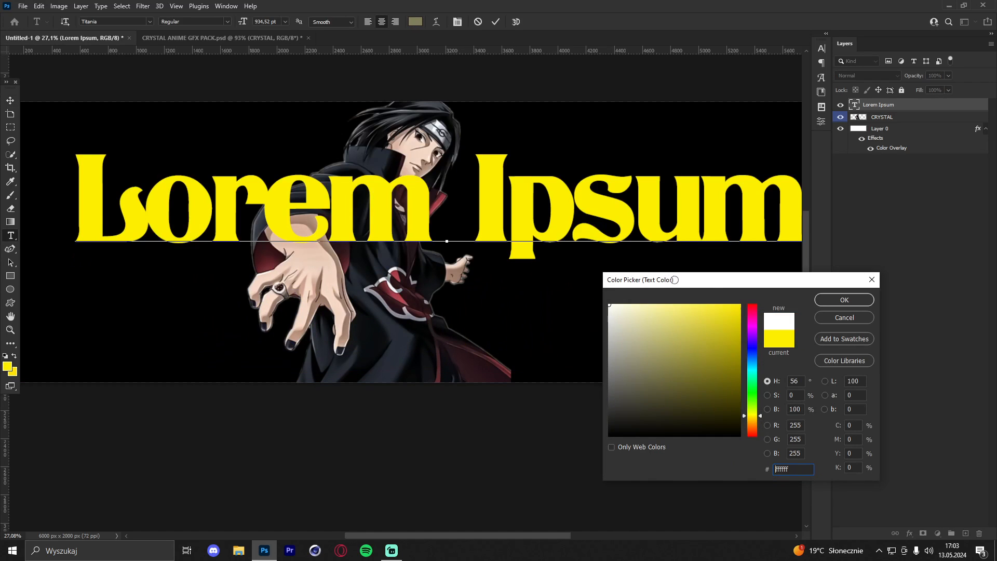
left_click(833, 296)
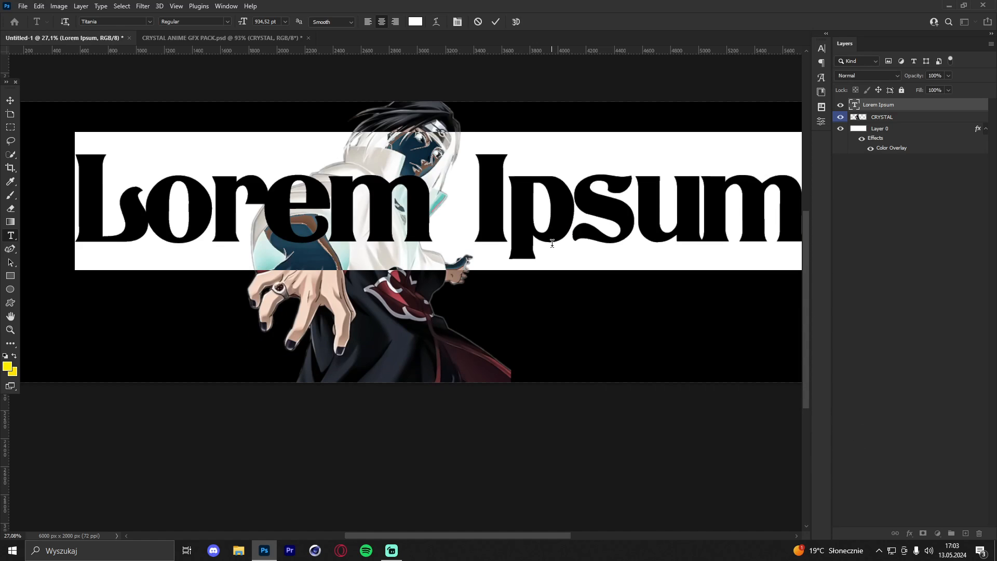
Replace the placeholder wording with "Flu" and move the text down beside the character's torso, over the far hand
key("Caps_Lock")
type("Flue")
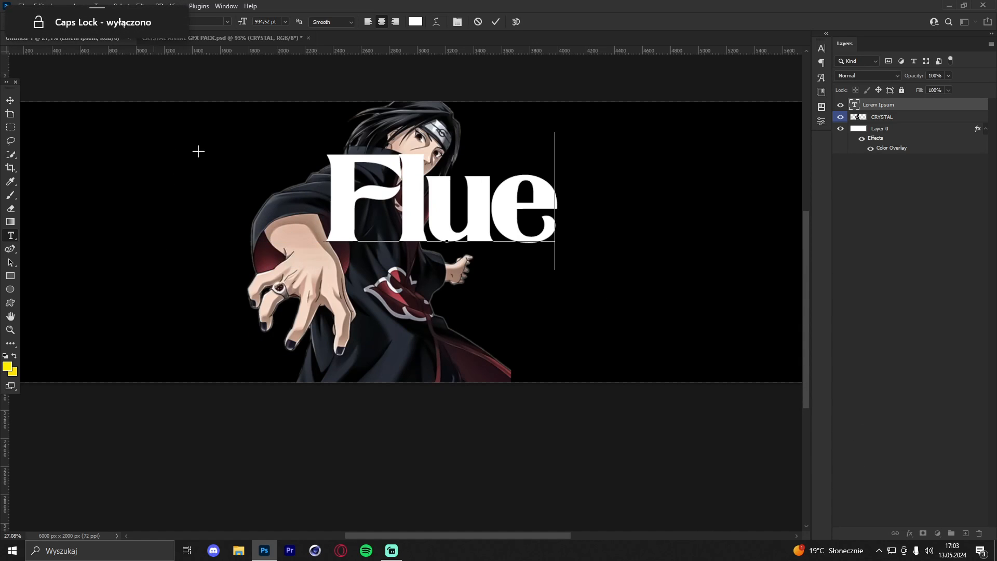
key("BackSpace")
left_click(9, 100)
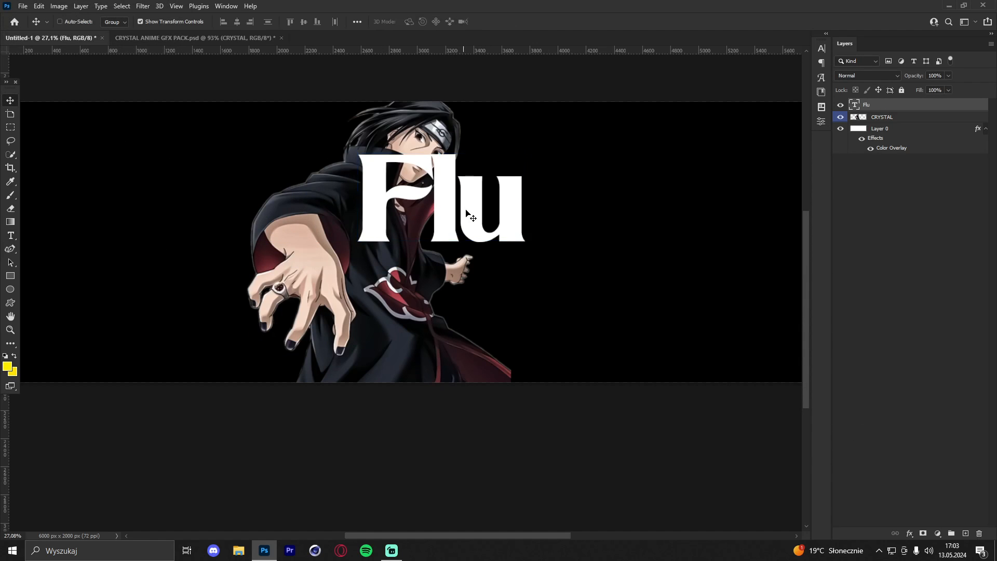
left_click_drag(471, 216, 541, 260)
Rotate the Flu text counterclockwise so it slants upward to the right, and nudge it slightly higher
left_click(10, 330)
left_click_drag(484, 125, 426, 150)
left_click_drag(493, 152, 525, 138)
left_click_drag(413, 123, 465, 129)
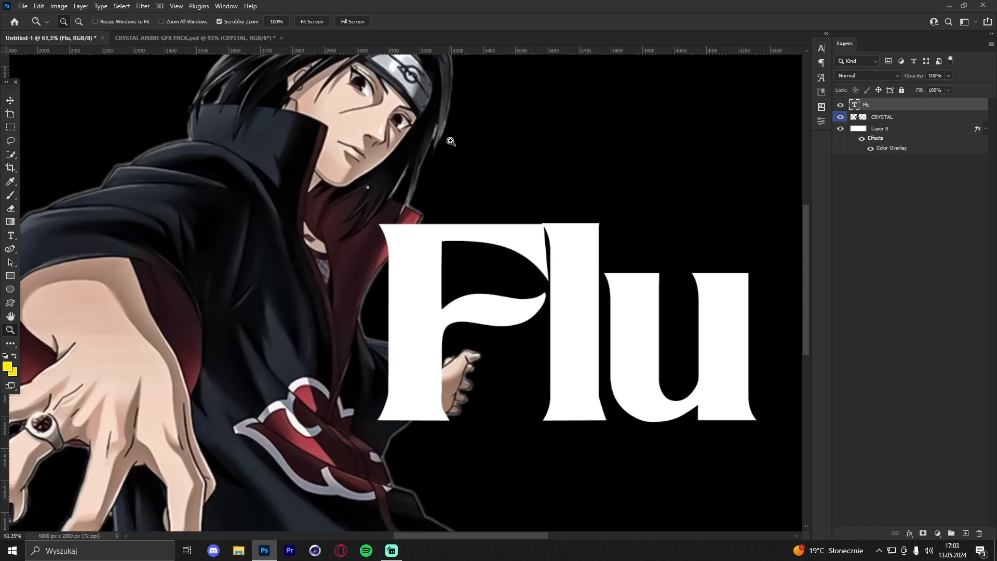
left_click_drag(462, 178, 408, 179)
mouse_move(495, 191)
left_mouse_down()
mouse_move(538, 193)
mouse_move(501, 186)
left_mouse_up()
left_click_drag(508, 183, 453, 183)
left_click_drag(490, 186, 511, 184)
key("ctrl+t")
left_click_drag(578, 172, 561, 125)
left_click(514, 22)
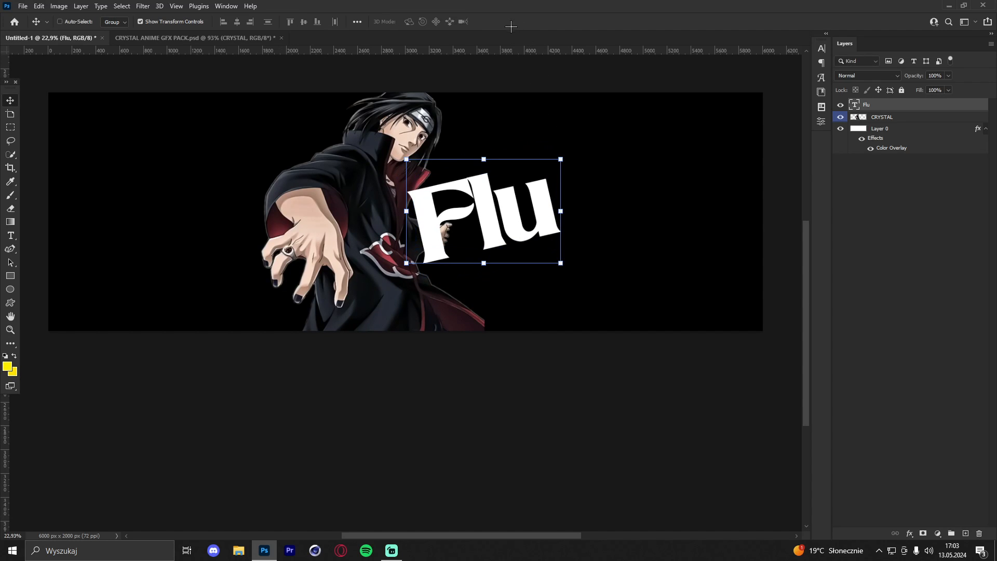
left_click_drag(613, 212, 612, 206)
Convert the Flu text layer to a smart object and skew it outward from its lower-left corner
right_click(893, 108)
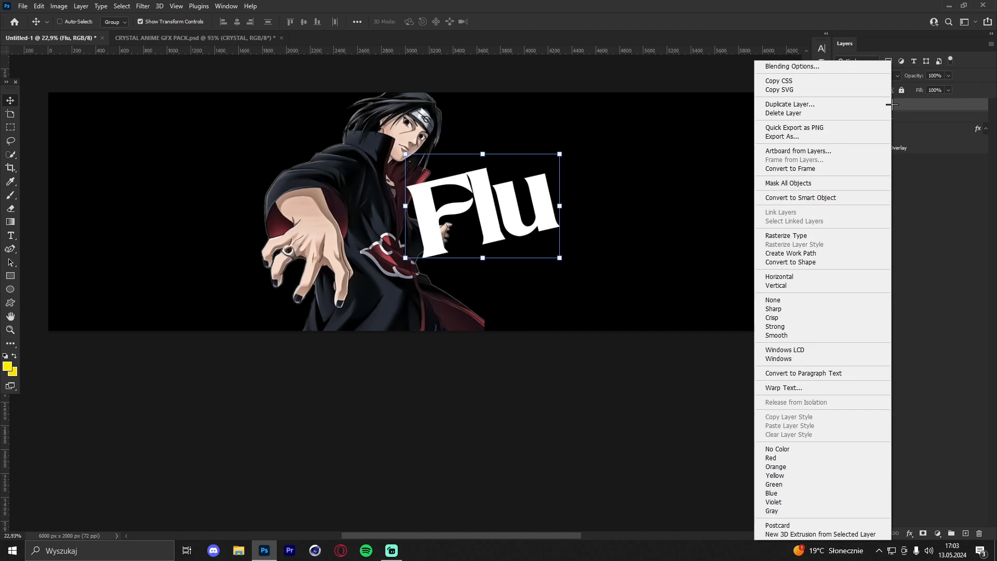
left_click(797, 198)
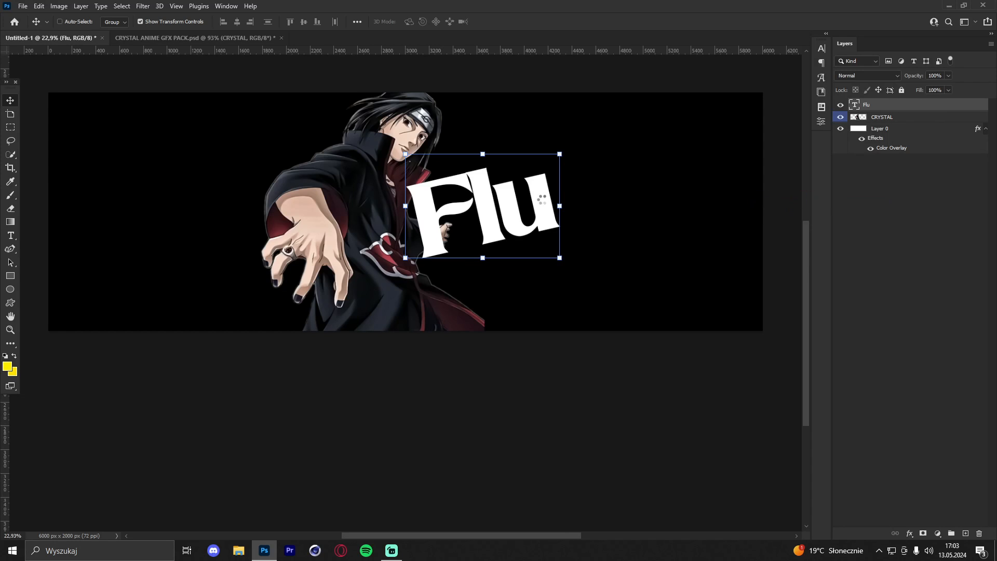
left_click(38, 7)
mouse_move(104, 240)
left_click(208, 298)
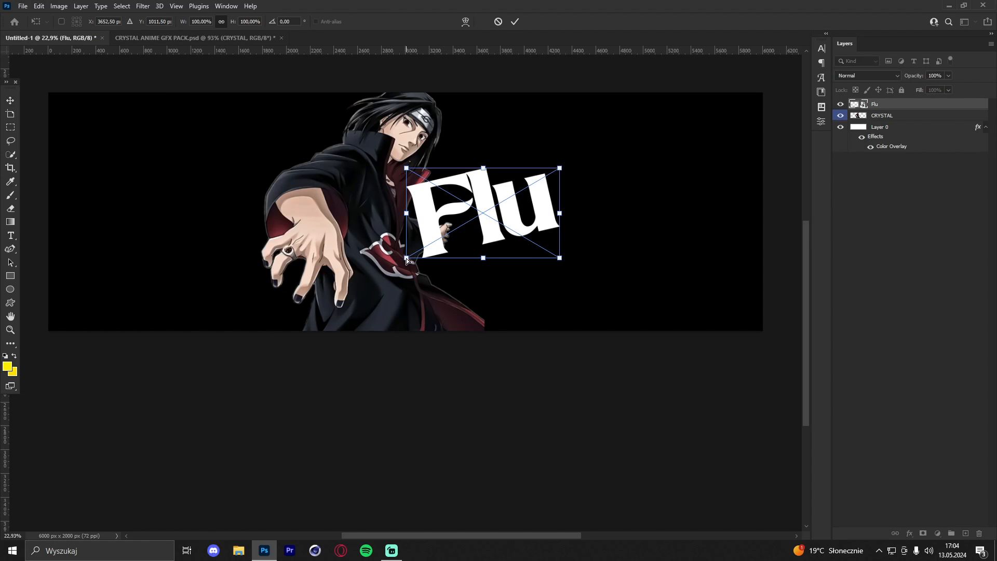
left_click_drag(406, 258, 389, 266)
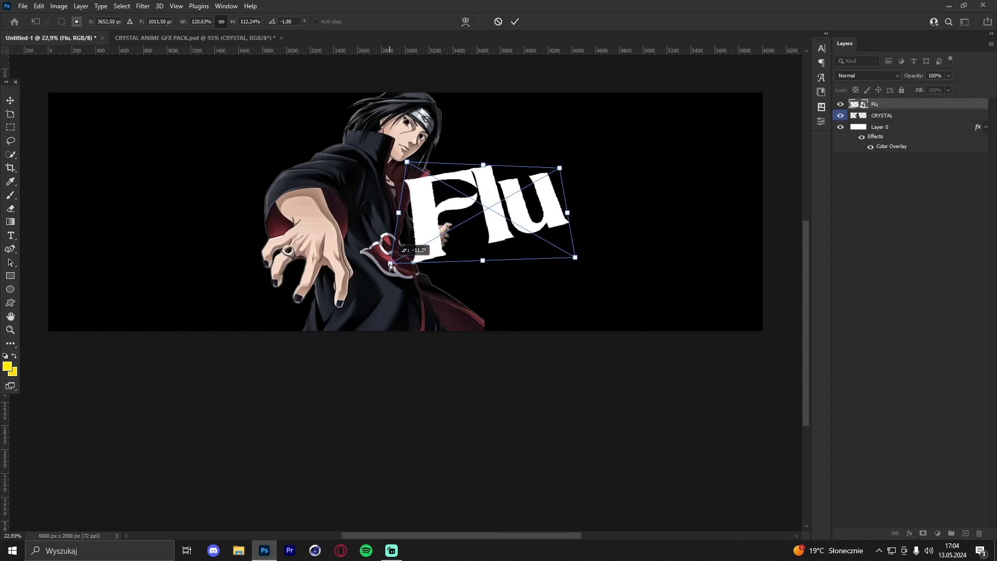
left_click(516, 21)
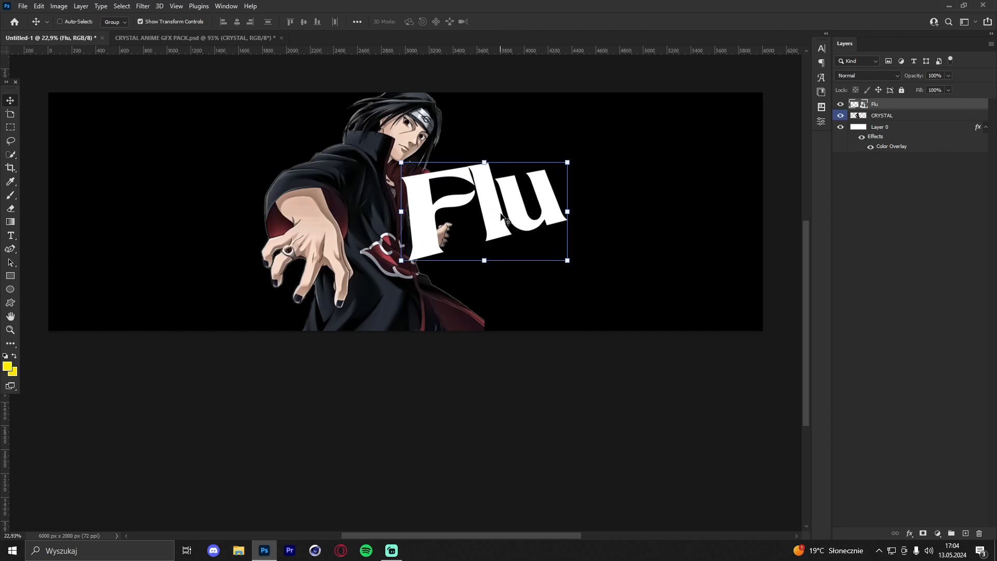
Add a Hue/Saturation adjustment layer above the CRYSTAL character layer and clip it to that layer
left_click(15, 332)
left_click_drag(498, 156, 406, 134)
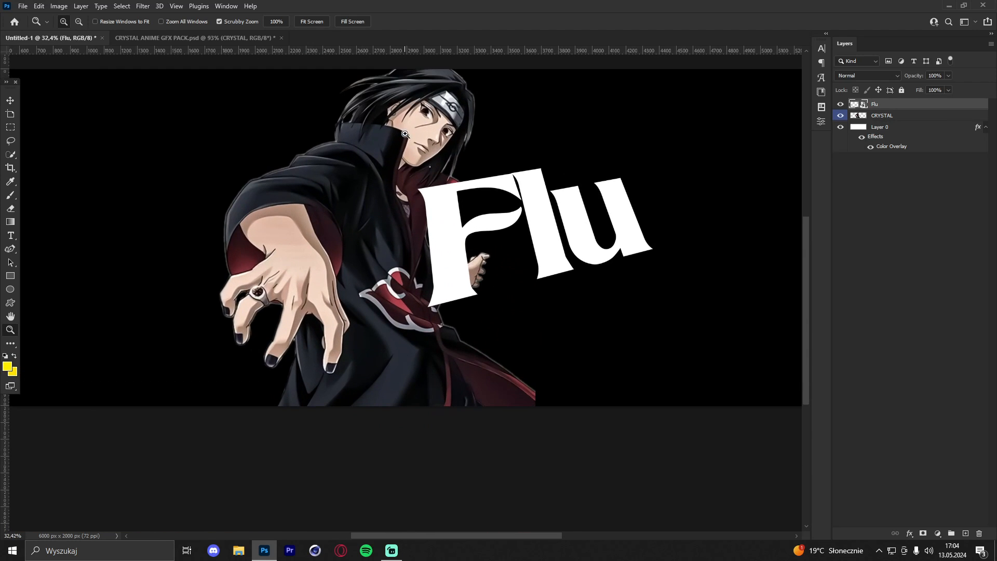
left_click(12, 99)
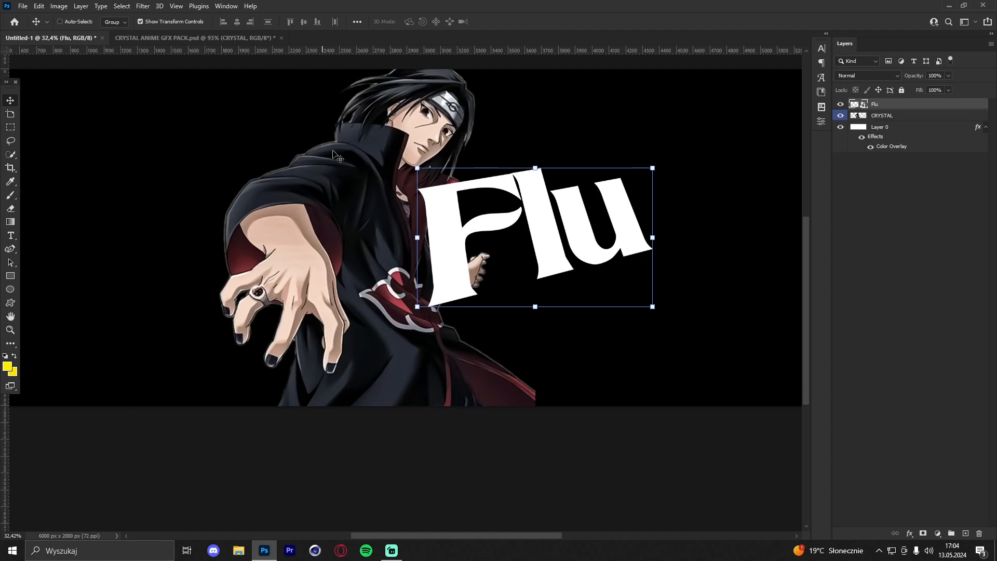
left_click(894, 116)
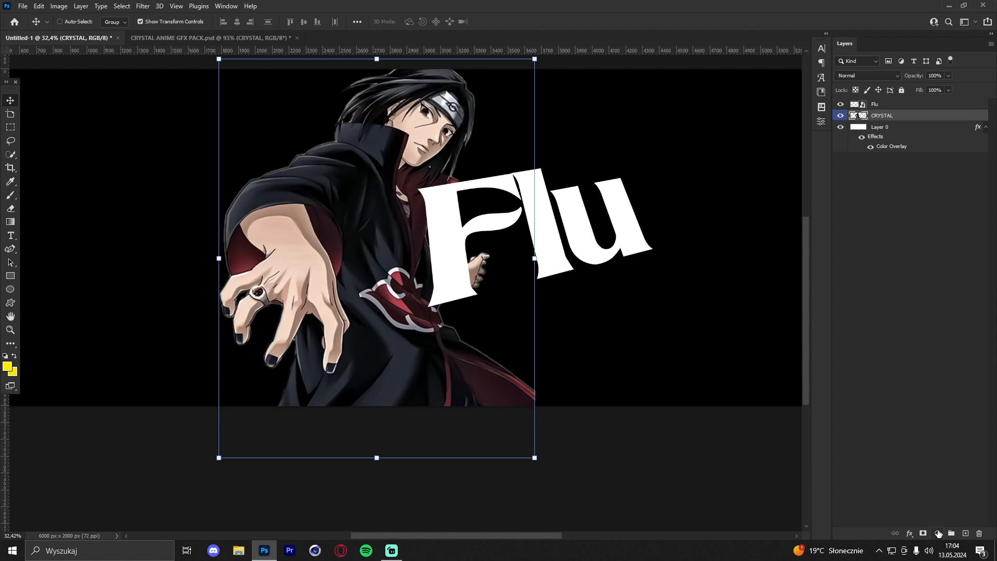
left_click(938, 533)
left_click(941, 432)
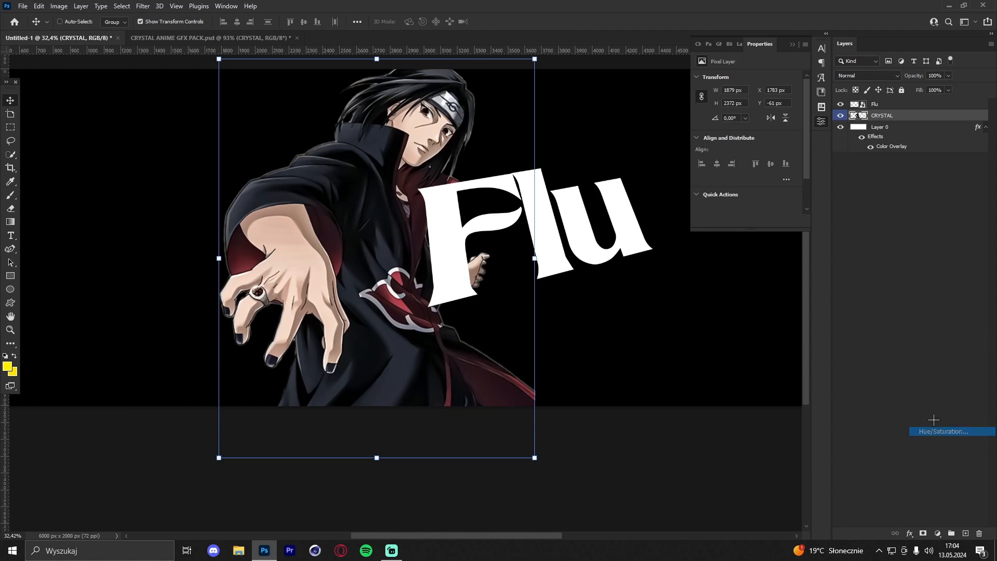
right_click(905, 118)
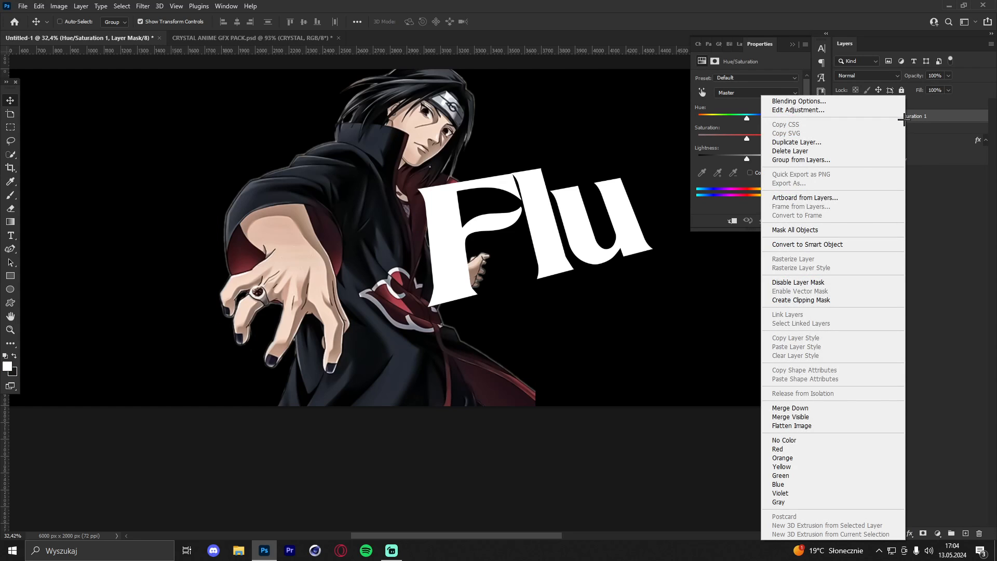
left_click(800, 301)
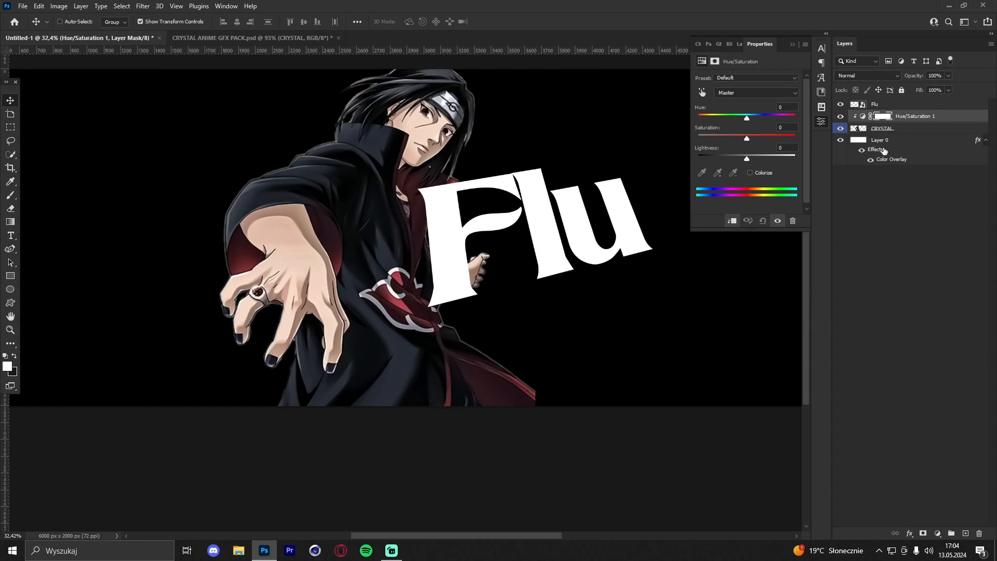
Colorize the Hue/Saturation adjustment with Hue 0, Saturation 100 and Lightness -27, and invert its mask to black
scroll(723, 140, "down", 1)
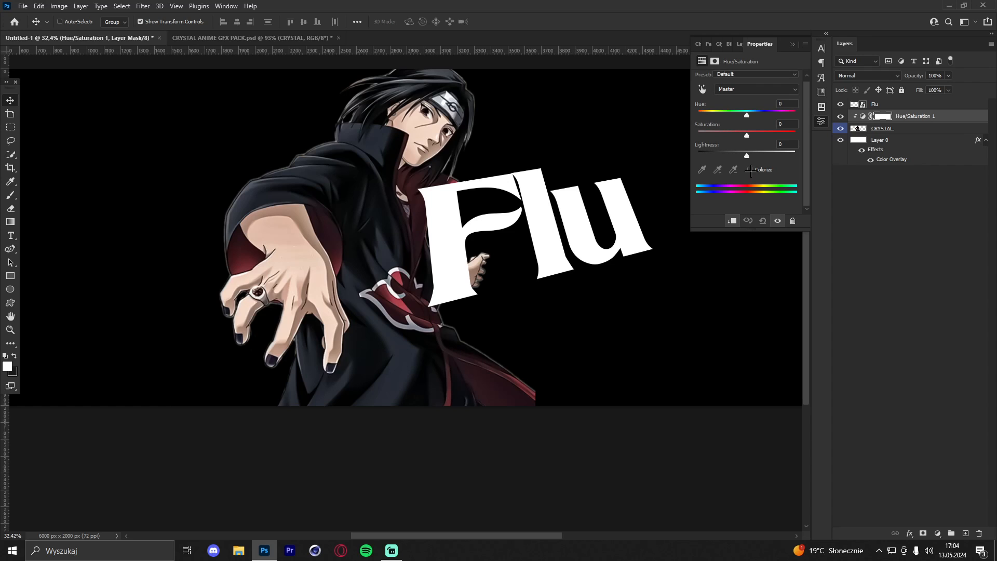
left_click(750, 170)
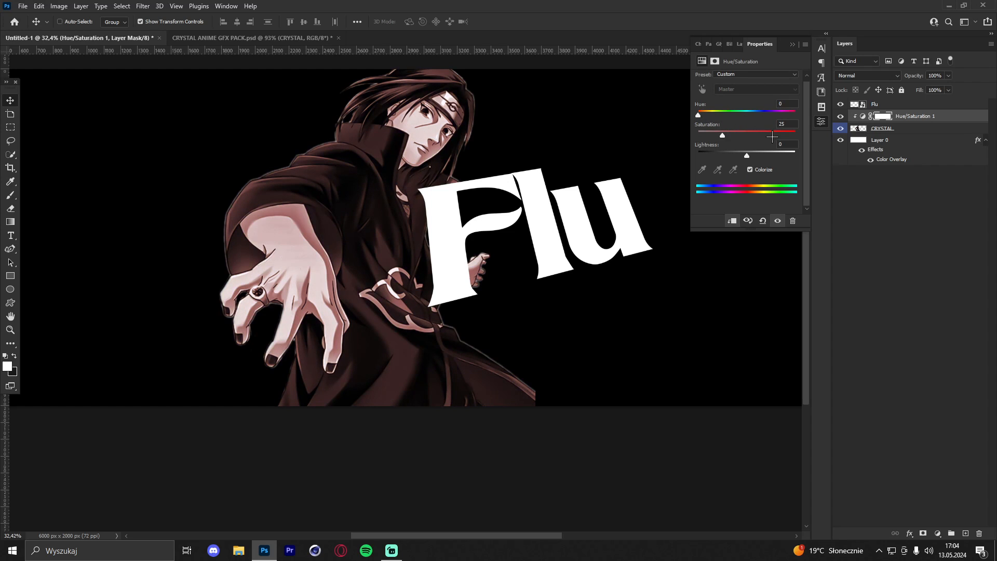
left_click_drag(773, 137, 832, 136)
left_click_drag(747, 153, 734, 151)
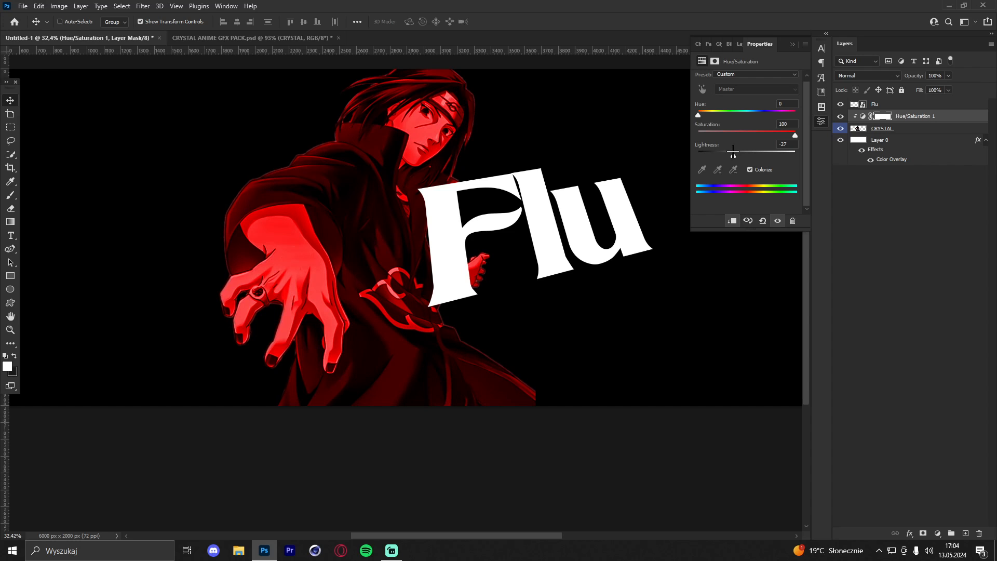
key("ctrl+i")
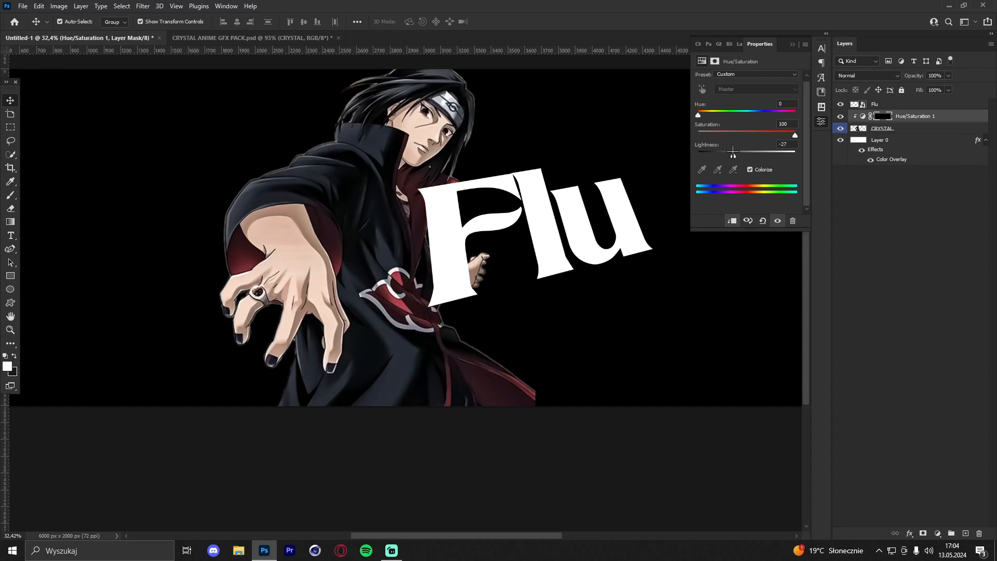
Set up a small round brush of about 17 px with 0% hardness for painting on the mask over the belt-level cloud
left_click(11, 330)
mouse_move(425, 259)
left_mouse_down()
mouse_move(468, 244)
mouse_move(421, 223)
mouse_move(364, 156)
mouse_move(433, 175)
mouse_move(401, 212)
mouse_move(263, 236)
mouse_move(198, 222)
left_mouse_up()
left_click(10, 195)
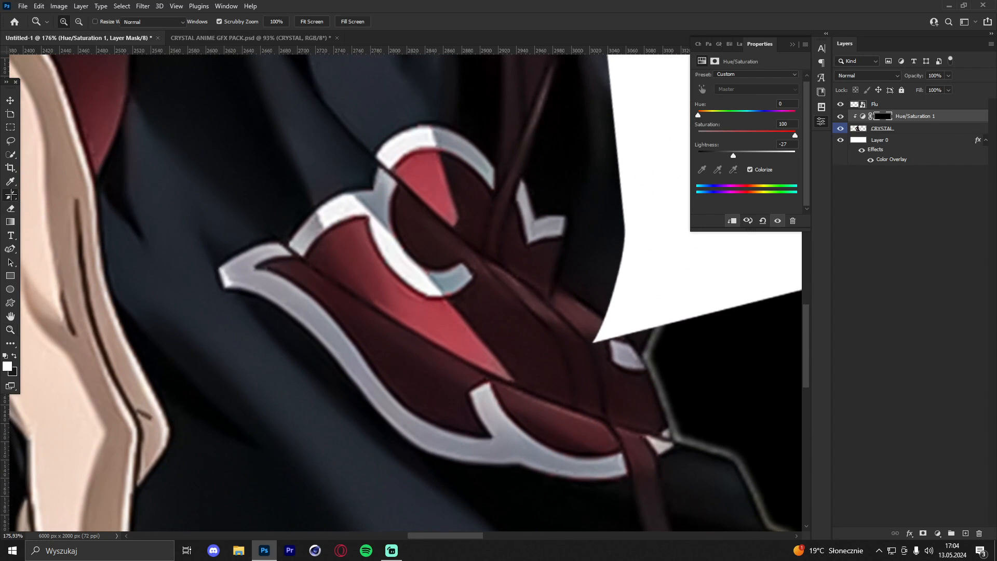
right_click(388, 254)
scroll(420, 387, "up", 5)
left_click(418, 395)
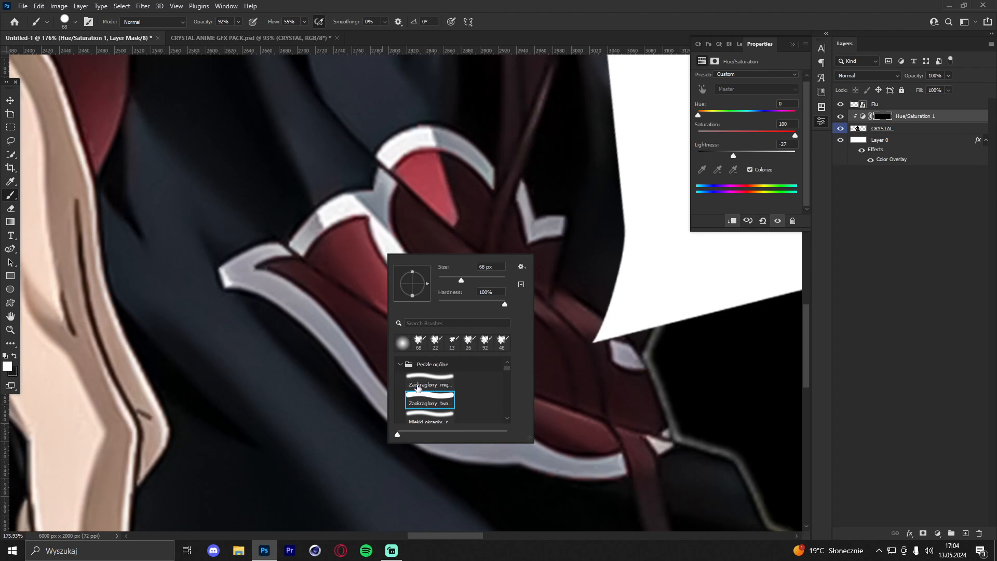
right_click(350, 270)
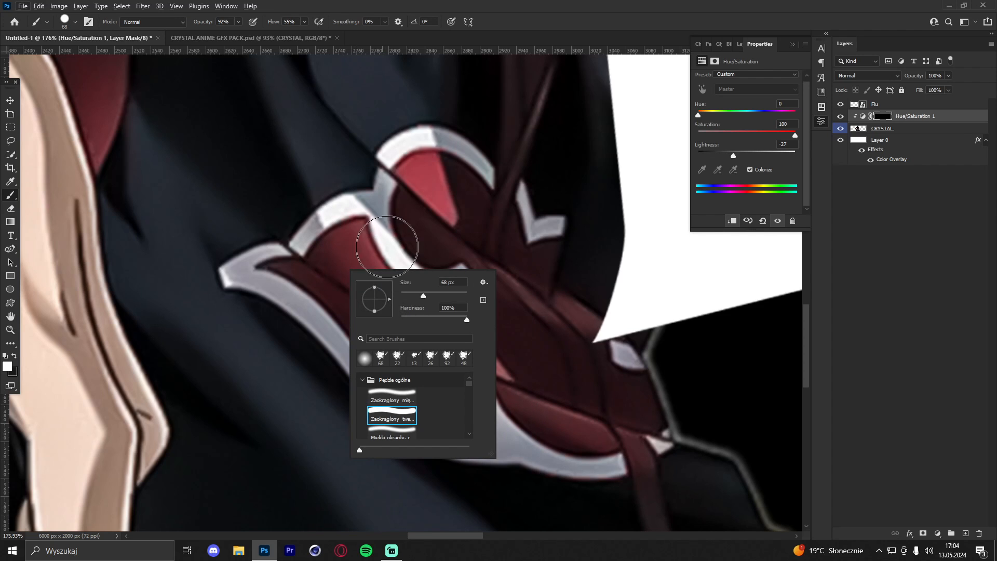
left_click_drag(413, 316, 390, 316)
key("alt")
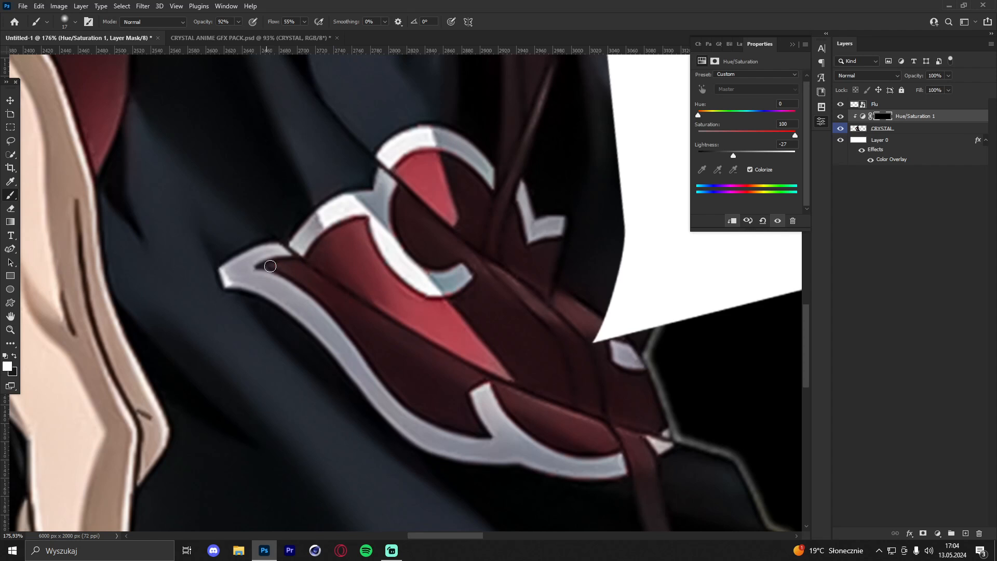
Paint white on the mask over the cloud emblem's pale outline and its adjoining inner areas to reveal the red tint
mouse_move(263, 267)
left_mouse_down()
mouse_move(288, 266)
mouse_move(227, 270)
mouse_move(282, 258)
mouse_move(238, 277)
mouse_move(332, 329)
mouse_move(403, 418)
left_mouse_up()
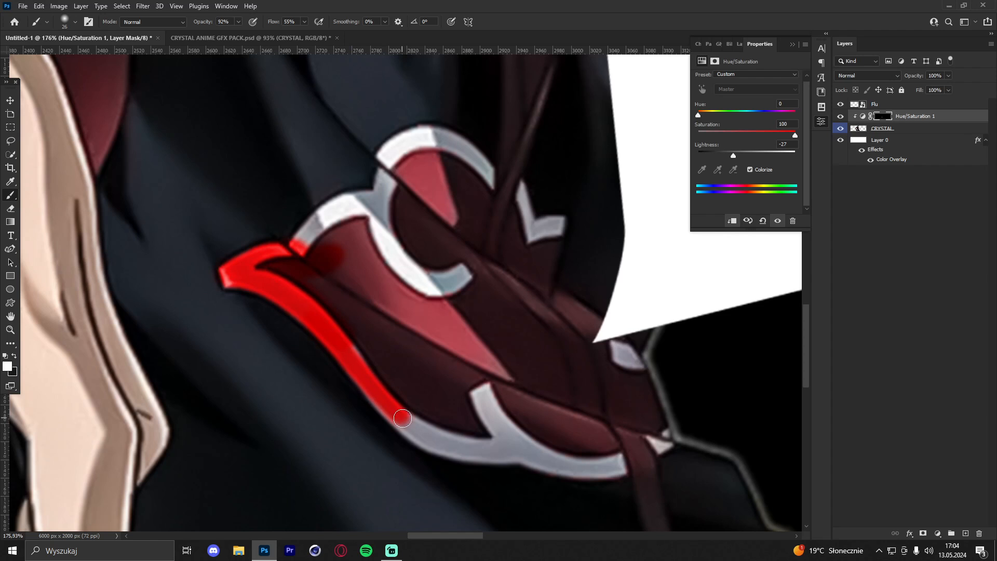
mouse_move(367, 384)
left_mouse_down()
mouse_move(432, 445)
mouse_move(611, 471)
mouse_move(605, 440)
mouse_move(507, 432)
mouse_move(389, 371)
mouse_move(405, 356)
mouse_move(335, 292)
mouse_move(251, 274)
mouse_move(285, 258)
mouse_move(340, 200)
mouse_move(374, 190)
mouse_move(331, 221)
mouse_move(347, 222)
mouse_move(340, 235)
mouse_move(384, 216)
mouse_move(387, 153)
mouse_move(412, 137)
mouse_move(448, 140)
mouse_move(473, 160)
mouse_move(484, 190)
mouse_move(437, 151)
mouse_move(404, 184)
mouse_move(432, 220)
mouse_move(354, 251)
mouse_move(358, 276)
mouse_move(308, 244)
mouse_move(315, 261)
mouse_move(405, 294)
mouse_move(390, 240)
mouse_move(439, 307)
mouse_move(444, 201)
left_mouse_up()
right_click(455, 417, "alt")
right_click(296, 269, "alt")
right_click(360, 229, "alt")
right_click(381, 250, "alt")
right_click(454, 208)
right_click(432, 212, "alt")
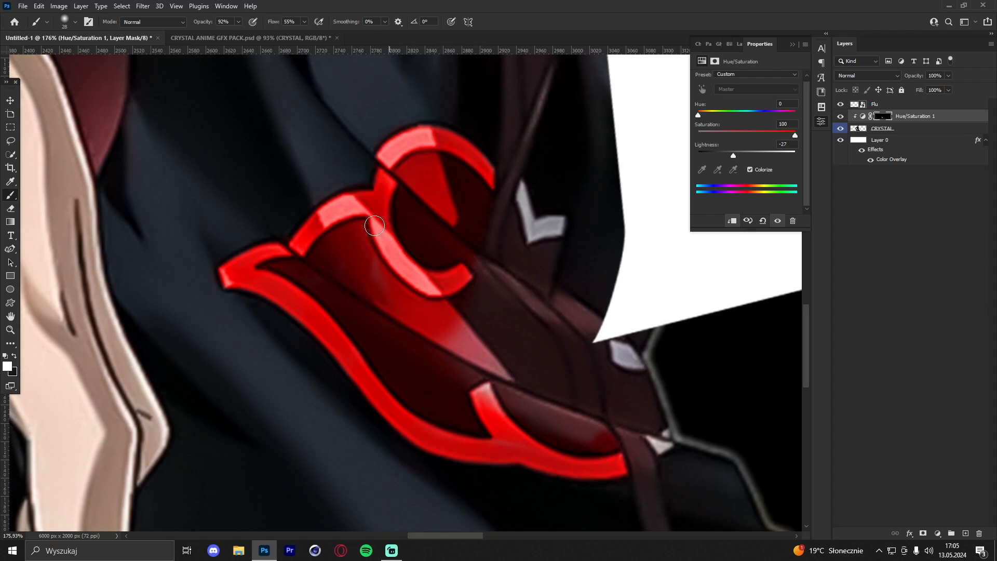
Paint the mask over the cloud emblem's separate pale tip and the dark fabric beneath it, beside the letter F
left_click(10, 331)
left_click_drag(416, 219, 337, 211)
left_click_drag(455, 192, 497, 192)
left_click_drag(417, 253, 463, 253)
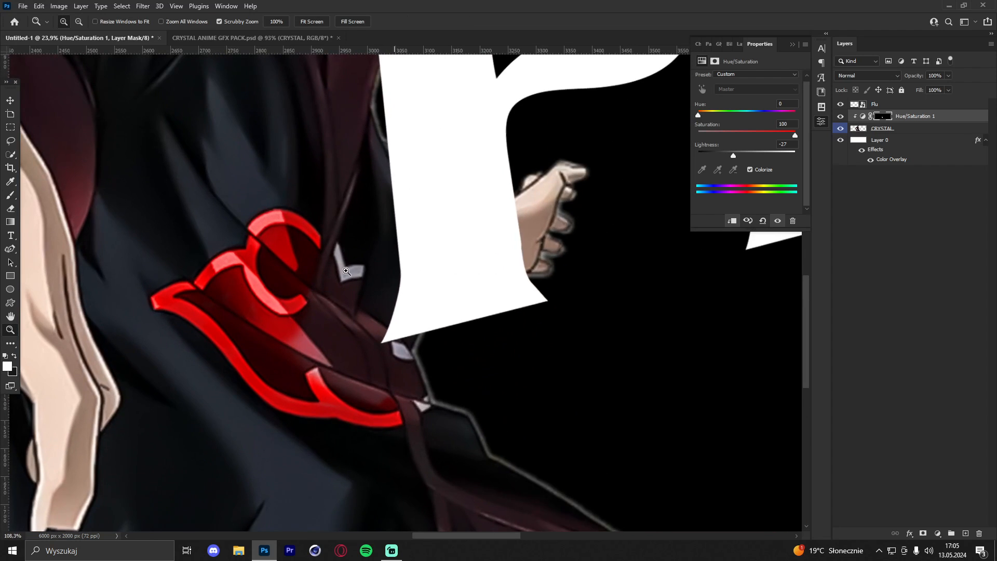
left_click_drag(309, 253, 333, 252)
scroll(280, 211, "down", 2)
left_click(10, 195)
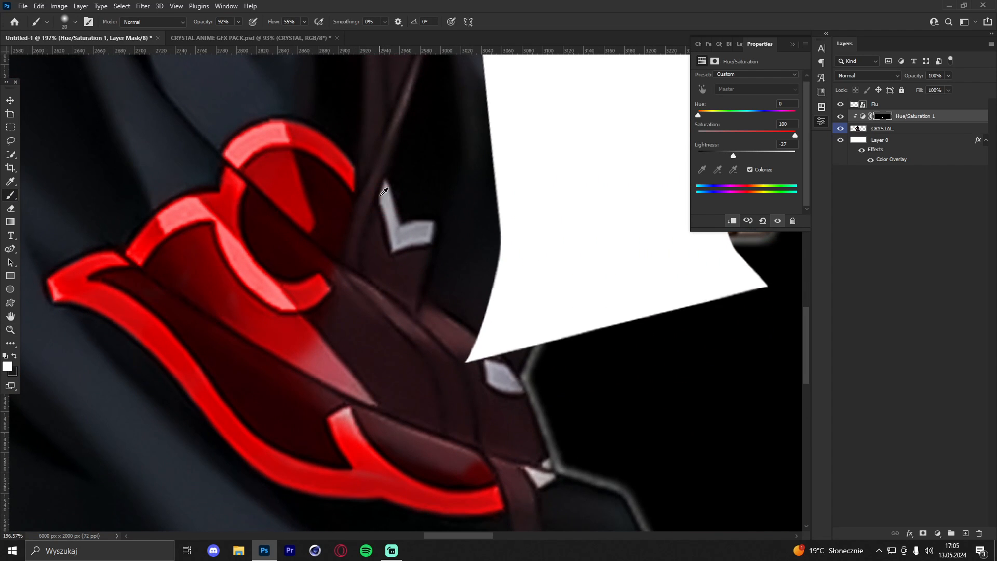
mouse_move(386, 185)
left_mouse_down()
mouse_move(394, 244)
mouse_move(428, 229)
mouse_move(404, 284)
left_mouse_up()
Paint the rest of the cloud emblem's interior and its small pale edge pieces on the mask, varying the brush size
key("bracketright")
key("bracketright")
key("bracketright")
key("bracketright")
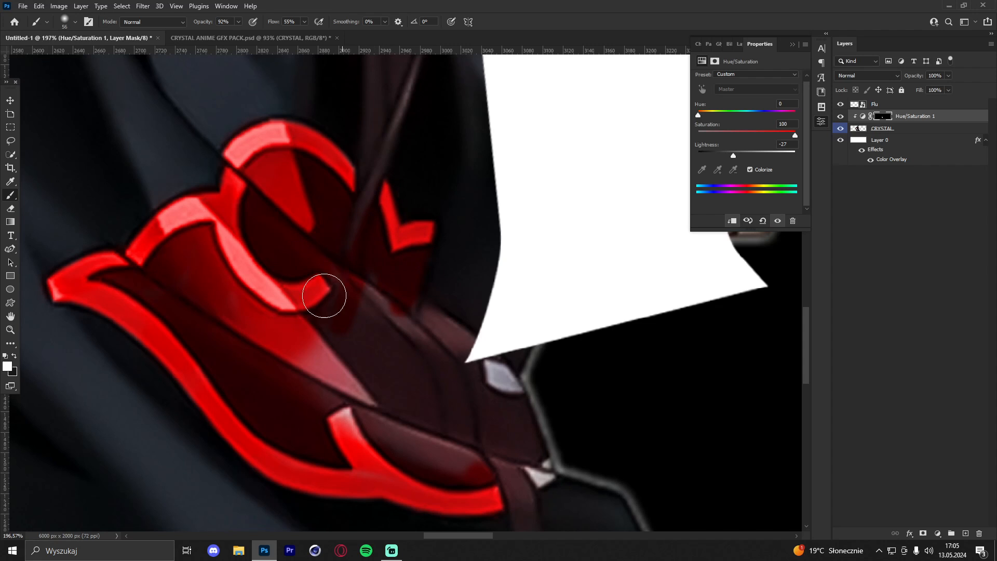
mouse_move(322, 296)
left_mouse_down()
mouse_move(338, 399)
mouse_move(416, 452)
mouse_move(481, 445)
mouse_move(526, 462)
mouse_move(496, 487)
mouse_move(477, 468)
mouse_move(517, 390)
mouse_move(467, 385)
left_mouse_up()
key("bracketleft")
key("bracketleft")
key("bracketleft")
key("ctrl+z")
key("ctrl+z")
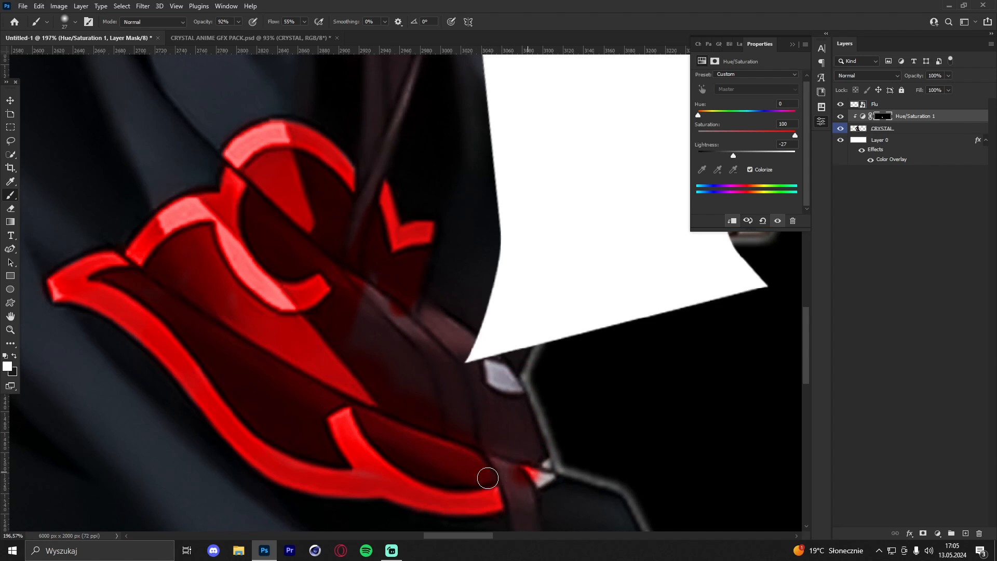
mouse_move(488, 478)
left_mouse_down()
mouse_move(512, 411)
mouse_move(495, 370)
mouse_move(422, 305)
mouse_move(350, 289)
mouse_move(394, 403)
mouse_move(411, 414)
mouse_move(478, 400)
mouse_move(507, 459)
mouse_move(535, 471)
mouse_move(491, 494)
left_mouse_up()
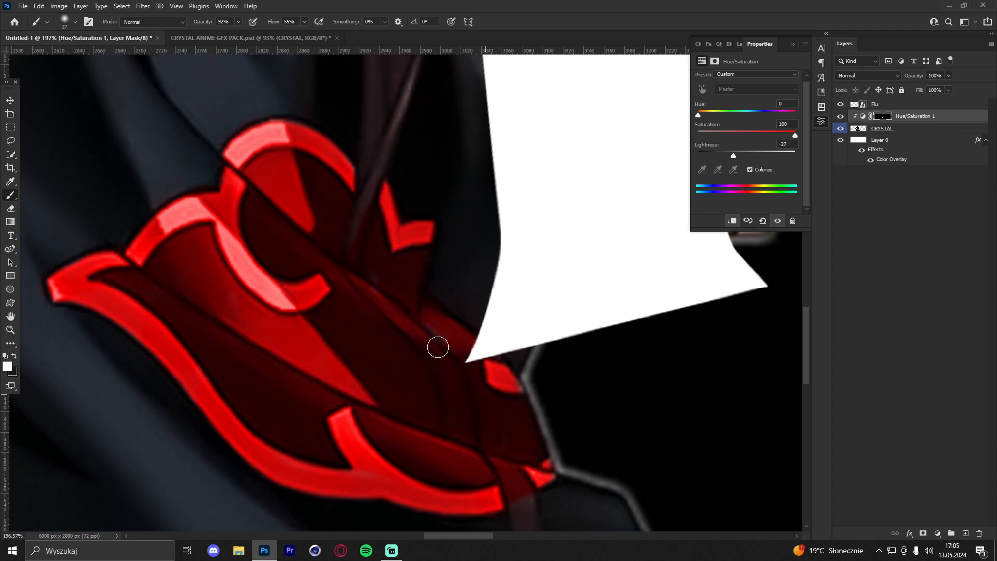
Paint the mask along the cloak's vertical and diagonal trim below the cloud emblem to tint it red
left_click(9, 333)
left_click_drag(439, 201, 483, 192)
left_click_drag(351, 268, 367, 254)
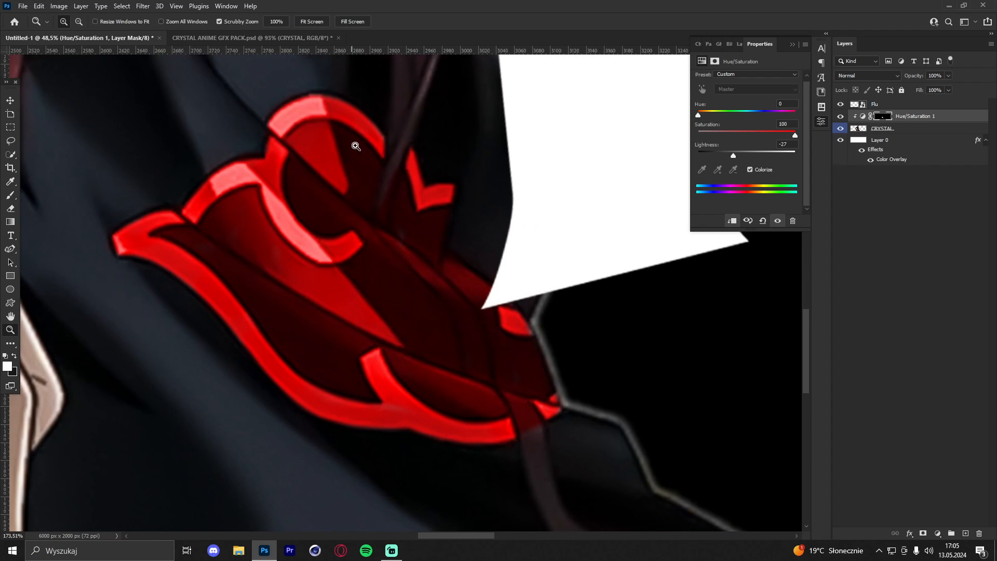
left_click_drag(355, 146, 317, 205)
left_click_drag(412, 204, 434, 218)
left_click_drag(430, 252, 298, 231)
left_click_drag(352, 183, 389, 168)
left_click_drag(443, 330, 508, 327)
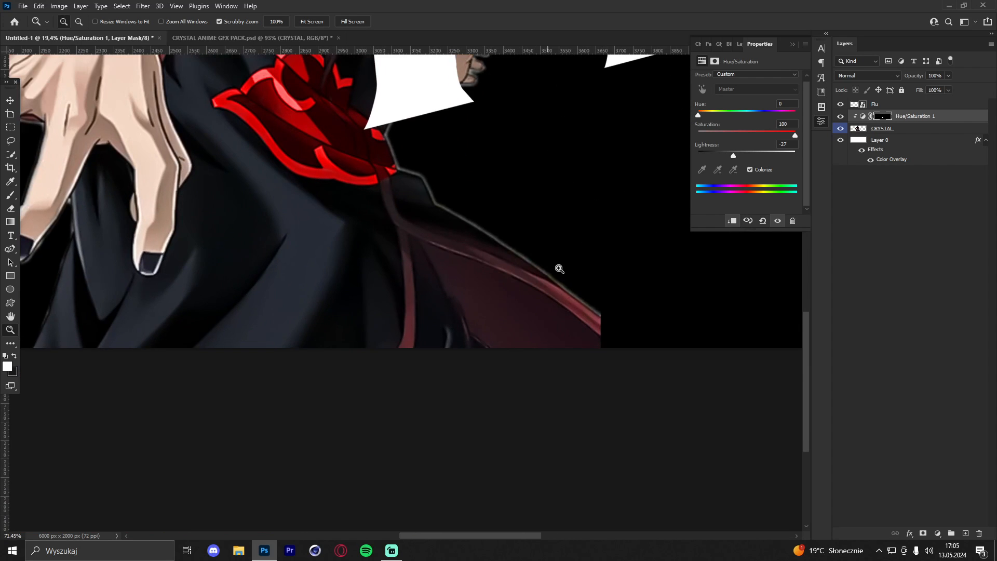
left_click(11, 195)
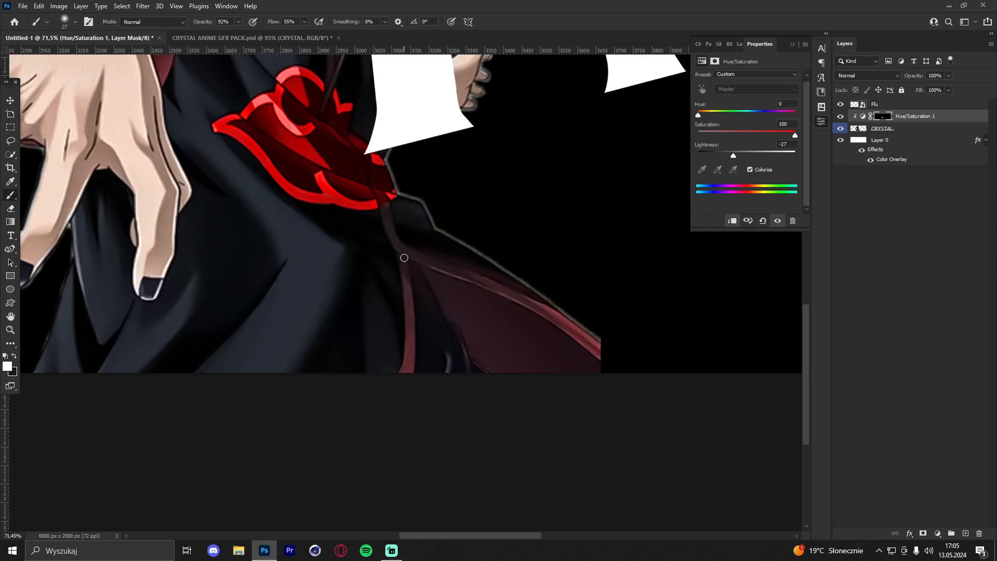
left_click_drag(401, 256, 405, 373)
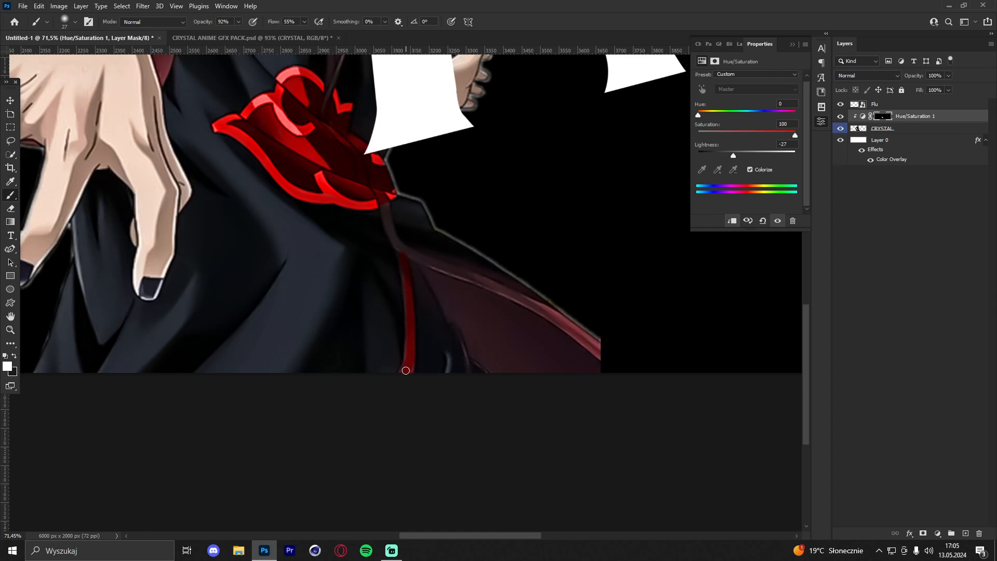
right_click(461, 270, "alt")
mouse_move(399, 244)
left_mouse_down()
mouse_move(423, 264)
mouse_move(499, 288)
mouse_move(609, 363)
mouse_move(577, 337)
left_mouse_up()
Paint the mask over the cloak's lower inner lining and along its outer edge with a larger brush
right_click(539, 332, "alt")
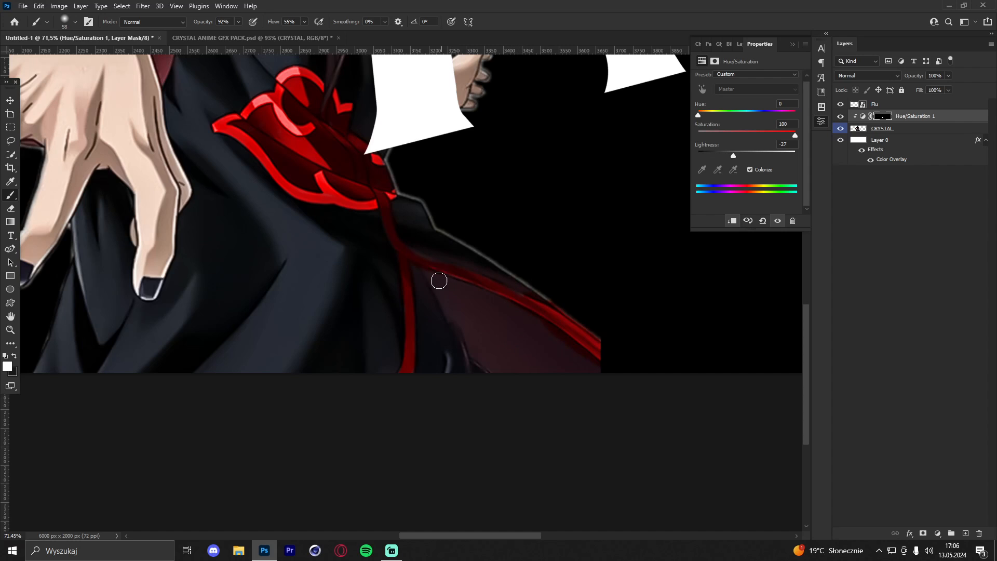
left_click_drag(428, 268, 440, 279)
mouse_move(456, 321)
left_mouse_down()
mouse_move(469, 325)
mouse_move(478, 353)
mouse_move(478, 305)
mouse_move(512, 319)
mouse_move(474, 300)
mouse_move(501, 328)
left_mouse_up()
mouse_move(567, 361)
left_mouse_down()
mouse_move(610, 360)
mouse_move(549, 346)
left_mouse_up()
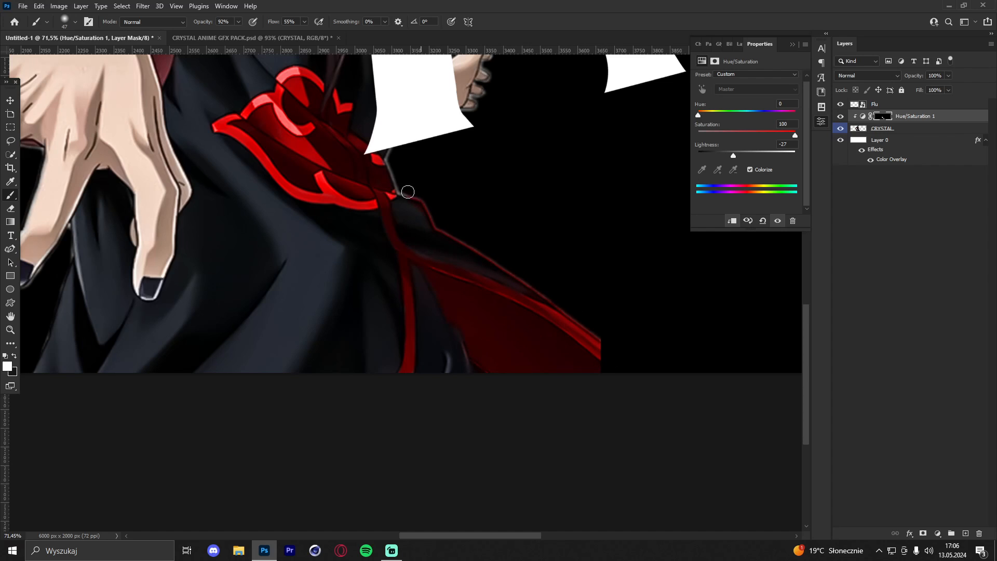
Paint the mask over the sleeve lining on the outer side of the outstretched hand to tint it red
left_click(10, 330)
mouse_move(417, 203)
left_mouse_down()
mouse_move(317, 189)
mouse_move(336, 178)
mouse_move(264, 225)
left_mouse_up()
key("b")
mouse_move(299, 149)
left_mouse_down()
mouse_move(246, 302)
mouse_move(259, 401)
mouse_move(358, 373)
mouse_move(424, 315)
mouse_move(418, 296)
mouse_move(332, 229)
mouse_move(298, 182)
mouse_move(302, 249)
mouse_move(277, 327)
mouse_move(286, 365)
mouse_move(310, 372)
mouse_move(375, 317)
mouse_move(326, 300)
left_mouse_up()
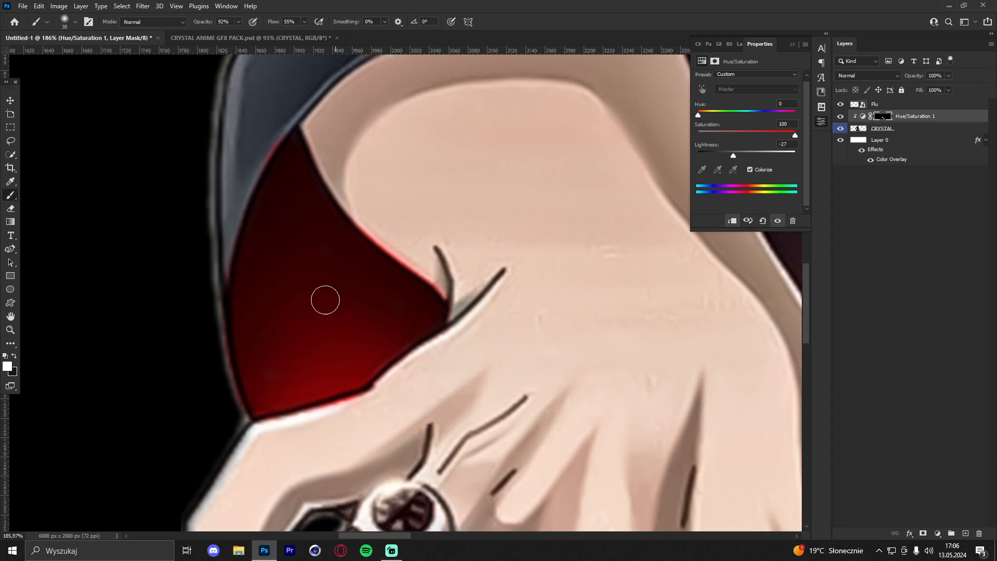
Paint the irises of both eyes red on the mask with a small brush, undoing the oversized first strokes
left_click(11, 330)
left_click_drag(384, 174, 338, 183)
left_click_drag(468, 156, 491, 153)
left_click_drag(385, 92, 413, 110)
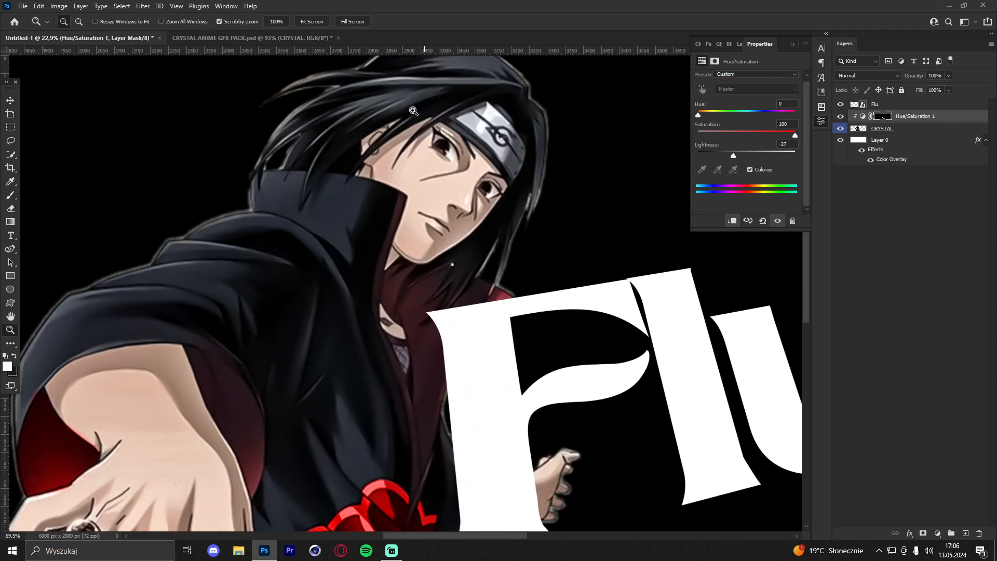
left_click_drag(408, 162, 514, 155)
left_click_drag(336, 165, 470, 168)
left_click(12, 193)
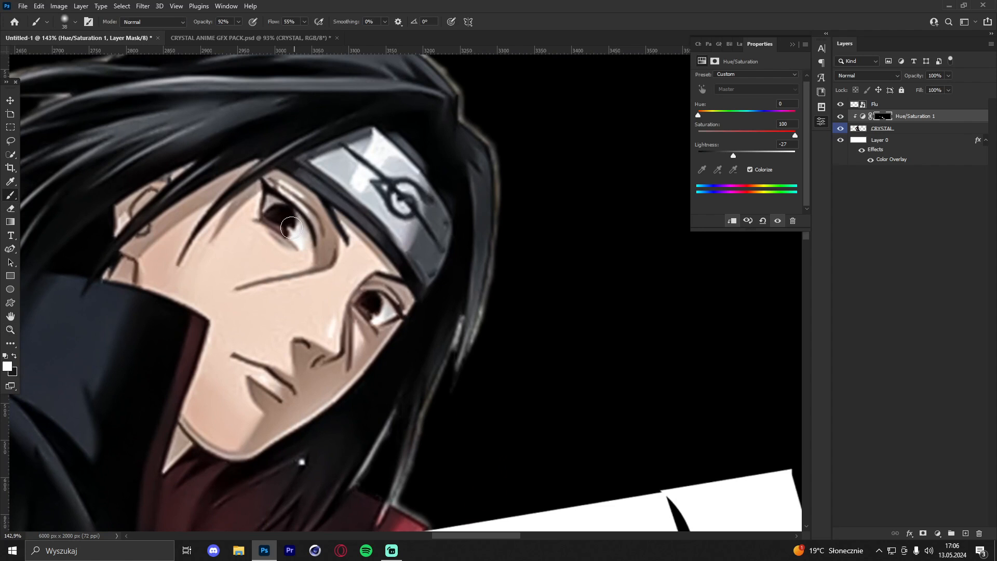
right_click(280, 219, "alt")
mouse_move(281, 225)
left_mouse_down()
mouse_move(273, 223)
mouse_move(281, 223)
left_mouse_up()
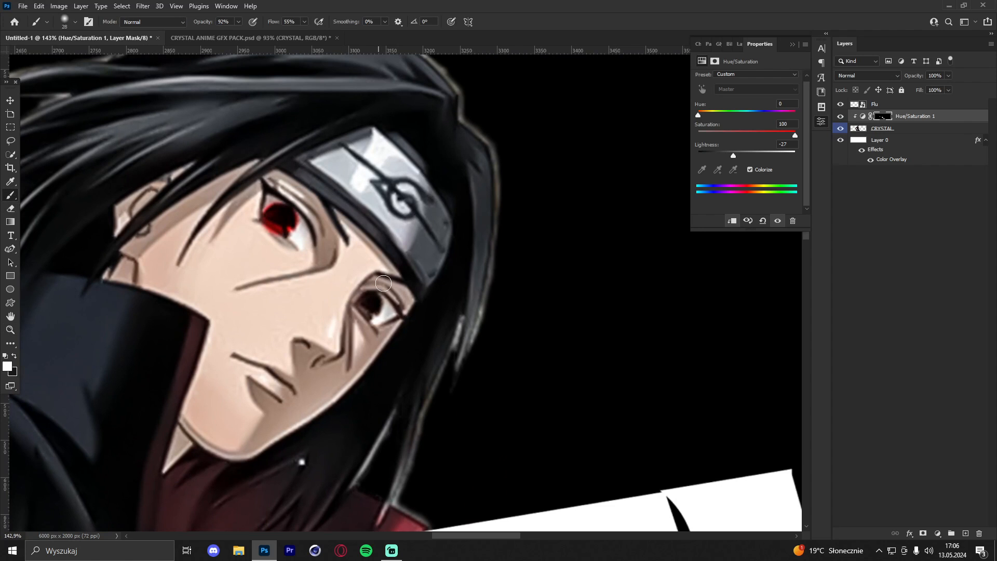
key("ctrl+z")
key("ctrl+z")
right_click(276, 215, "alt")
Collapse the adjustment's properties, add a new layer above the Flu text layer and clip it to that layer
left_click(11, 330)
left_click_drag(408, 142, 398, 116)
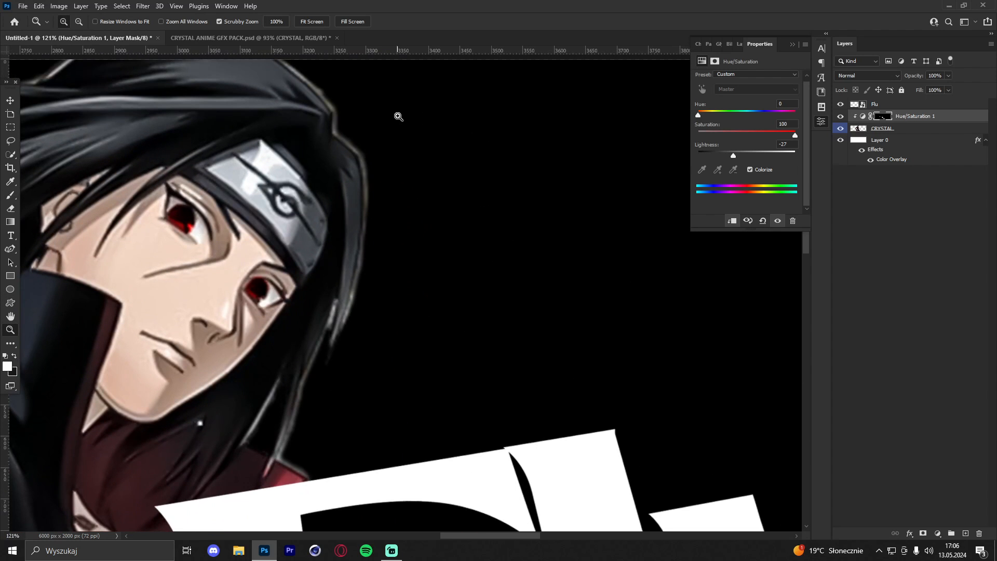
mouse_move(454, 156)
left_mouse_down()
mouse_move(389, 158)
mouse_move(442, 170)
left_mouse_up()
left_click_drag(501, 182, 589, 164)
left_click(795, 45)
left_click_drag(480, 181, 577, 173)
left_click(10, 100)
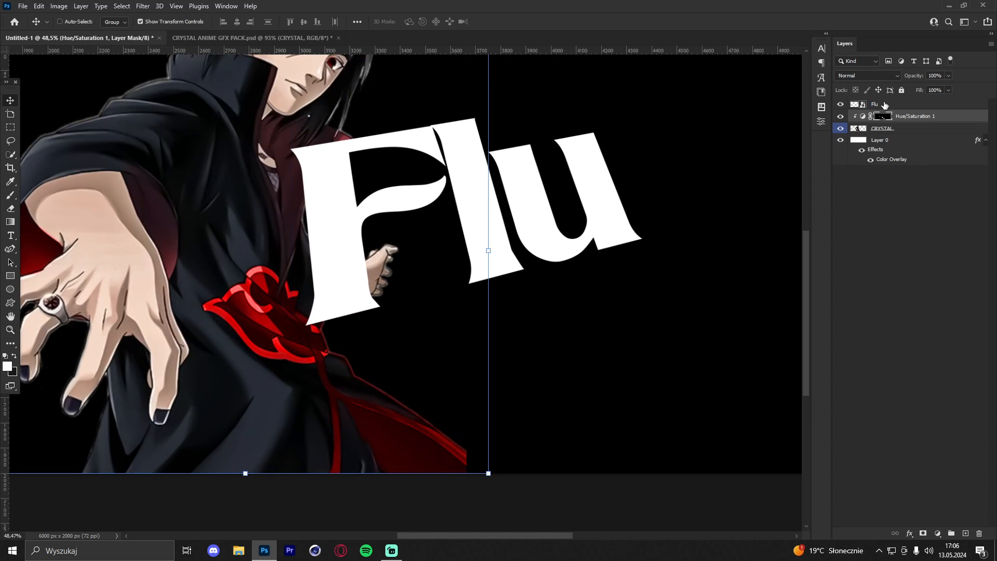
left_click(884, 105)
left_click(965, 533)
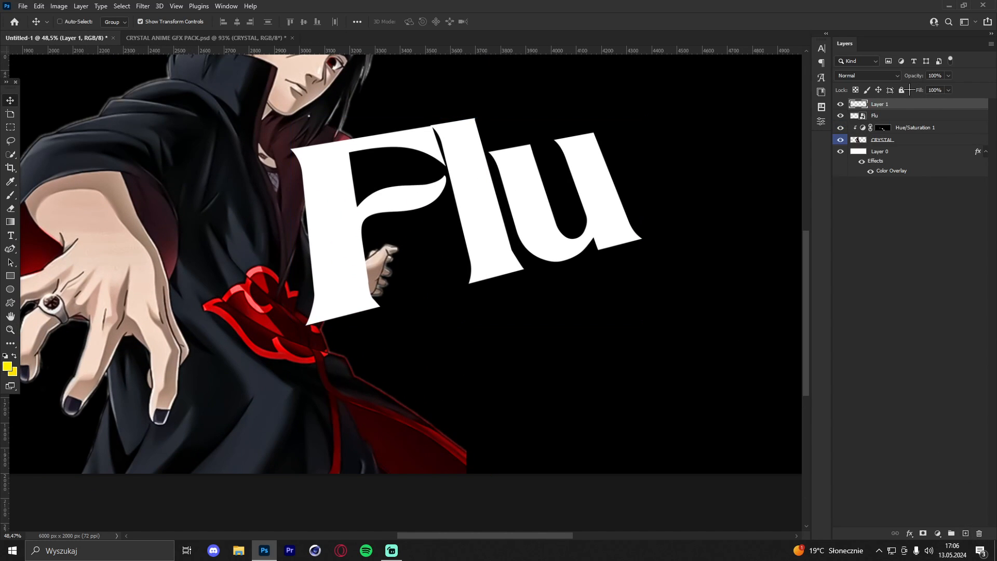
right_click(908, 108)
left_click(791, 296)
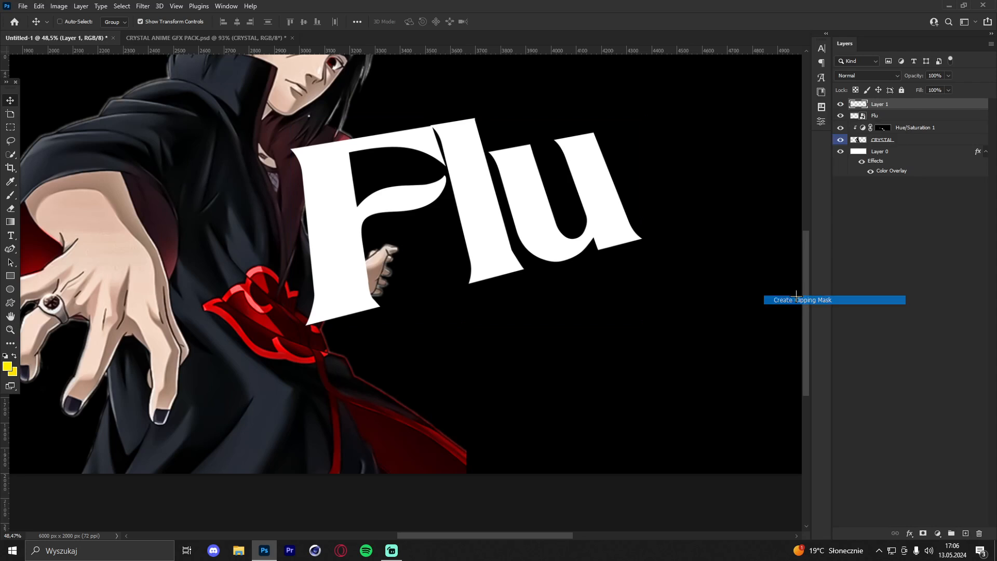
Set the foreground colour to bright red and switch to a hard round brush with 100% flow
left_click(10, 195)
left_click(5, 370)
left_click_drag(750, 345, 751, 304)
left_click(841, 301)
right_click(456, 241)
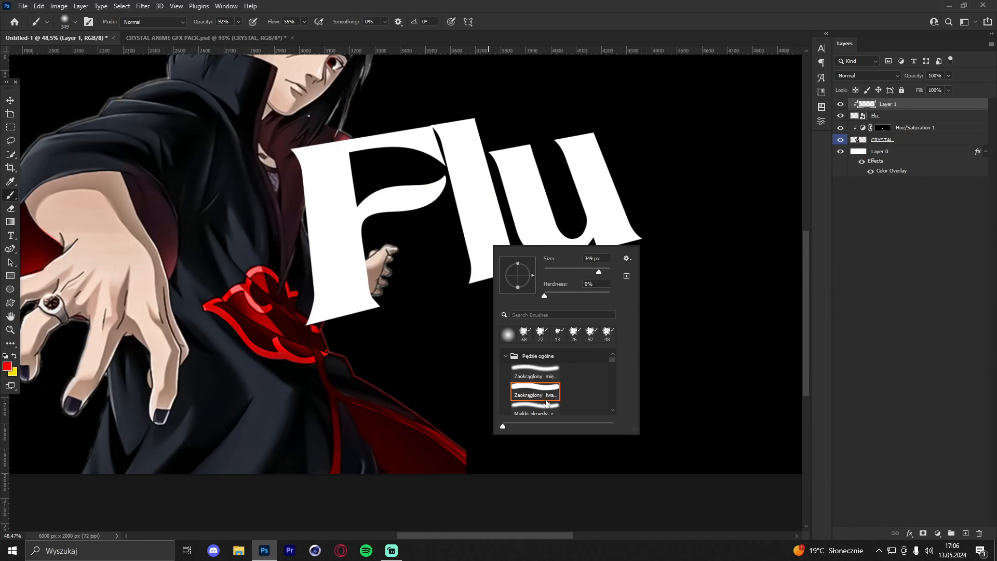
mouse_move(384, 270)
left_mouse_down()
mouse_move(446, 269)
mouse_move(473, 255)
left_mouse_up()
right_click(354, 202)
left_click(375, 172)
Paint the entire letter F of the Flu text red on the clipped layer
left_click_drag(394, 153, 333, 153)
mouse_move(410, 137)
left_mouse_down()
mouse_move(376, 136)
mouse_move(431, 156)
mouse_move(435, 174)
mouse_move(401, 122)
left_mouse_up()
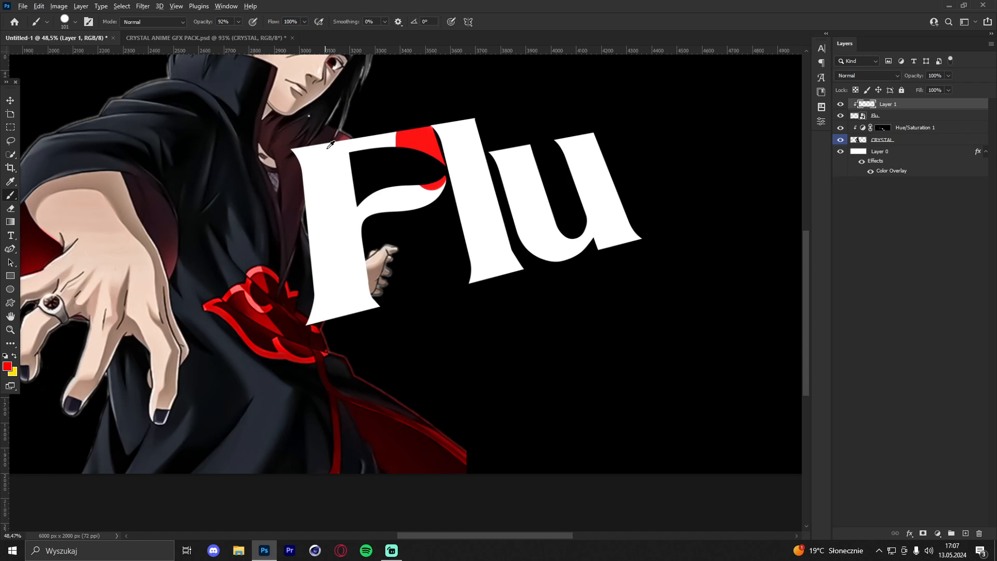
mouse_move(366, 153)
left_mouse_down()
mouse_move(419, 190)
mouse_move(365, 138)
mouse_move(328, 131)
mouse_move(295, 142)
mouse_move(337, 262)
mouse_move(345, 211)
mouse_move(311, 178)
left_mouse_up()
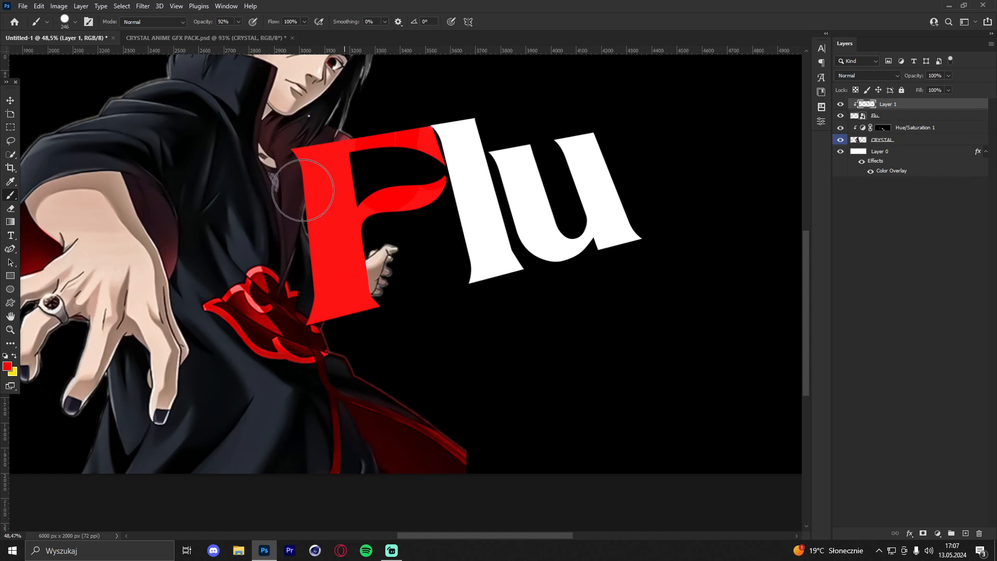
Add a new layer above the Flu text layer and move it above the red paint layer in the clipped stack
left_click(10, 330)
mouse_move(477, 156)
left_mouse_down()
mouse_move(369, 164)
mouse_move(540, 159)
mouse_move(409, 162)
left_mouse_up()
left_click_drag(462, 161, 517, 148)
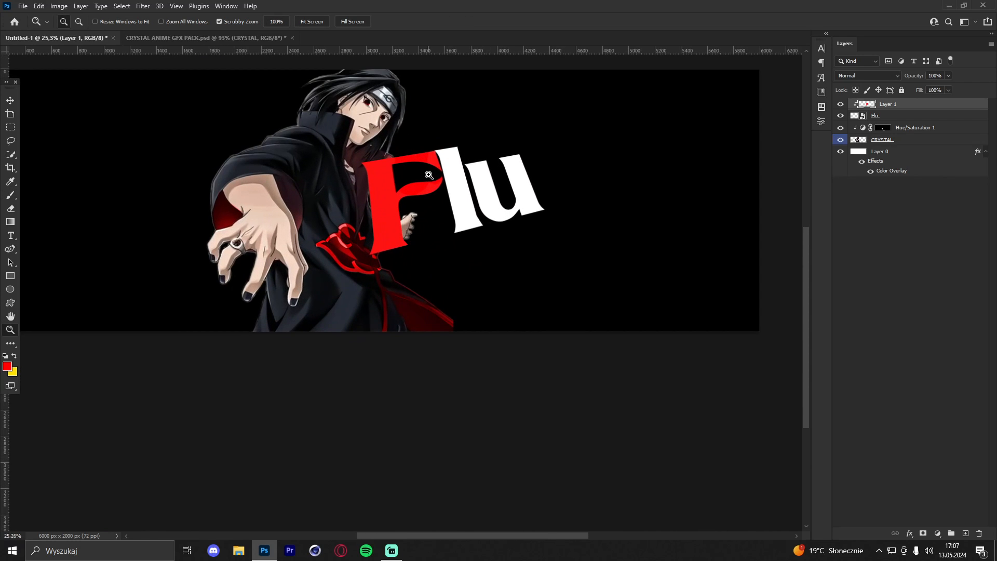
left_click_drag(443, 189, 478, 183)
left_click(12, 100)
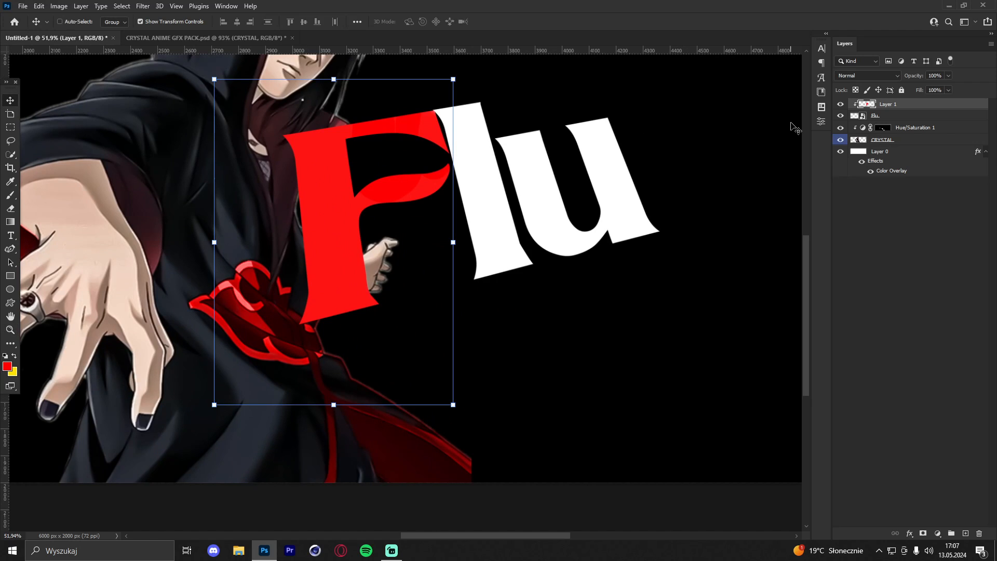
left_click(898, 117)
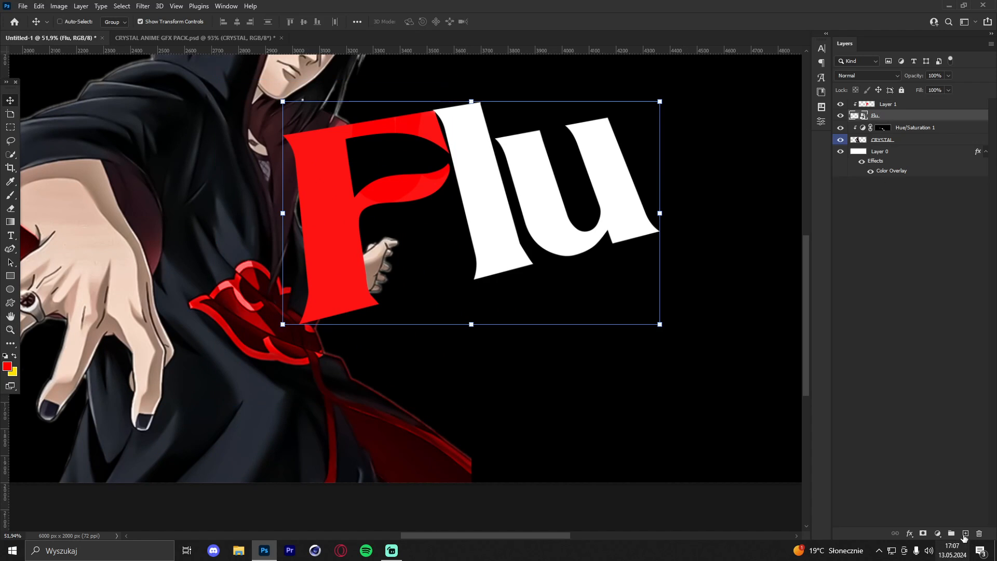
left_click(966, 534)
left_click_drag(896, 119, 891, 105)
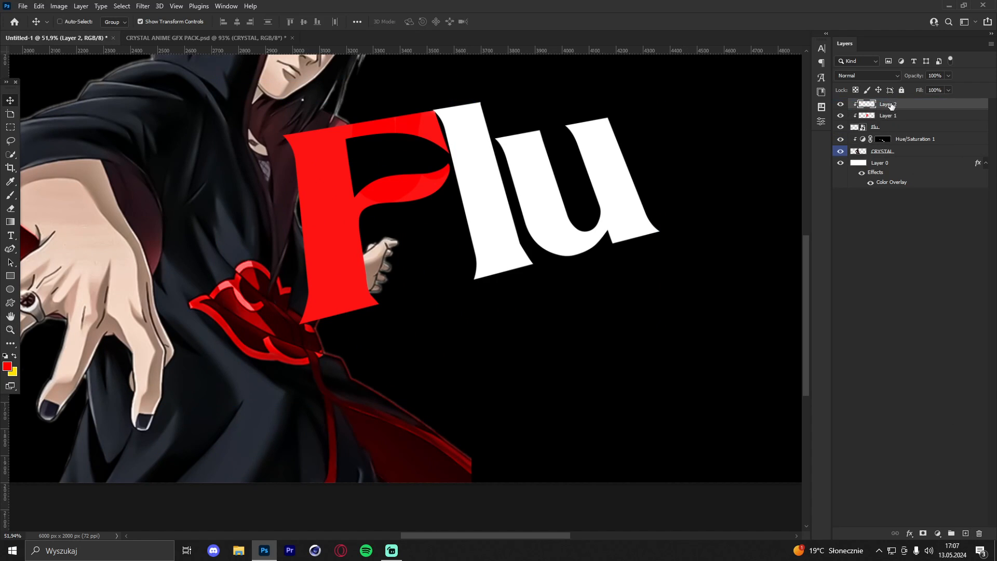
Check the red paint layer by toggling its visibility, then select the new top layer and sample black for the brush
left_click(888, 116)
left_click(840, 116)
left_click(841, 116)
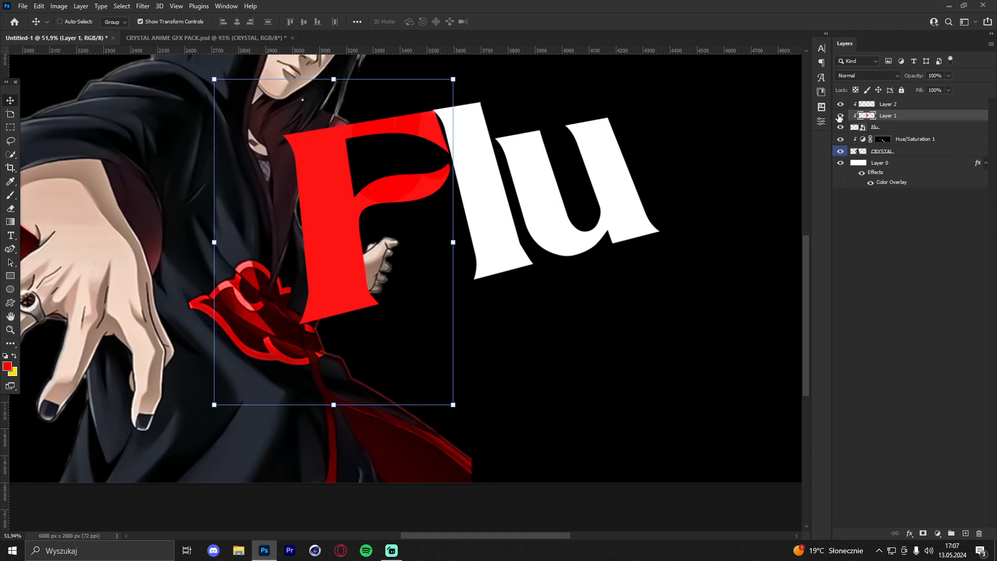
left_click(879, 106)
left_click(10, 194)
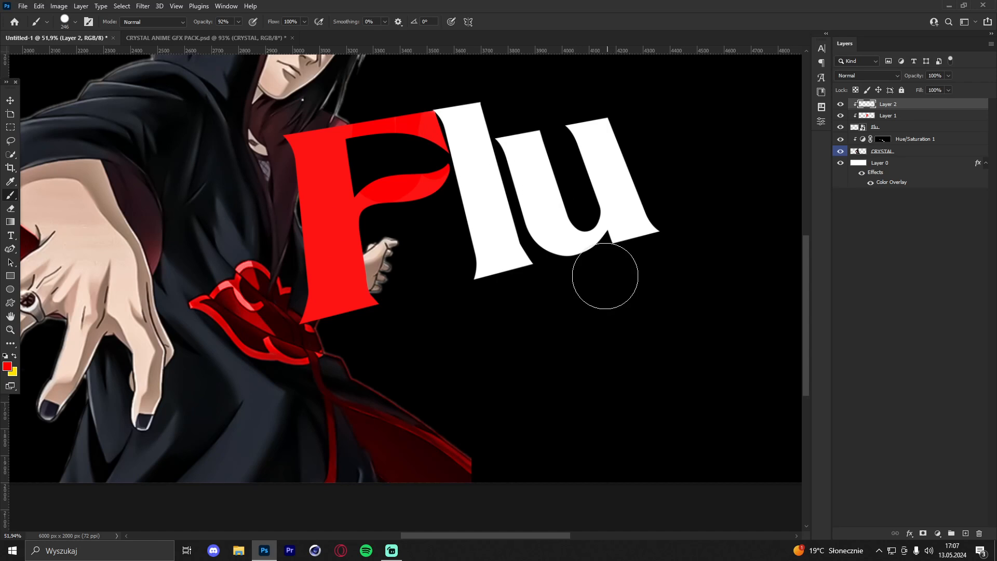
left_click(564, 313, "alt")
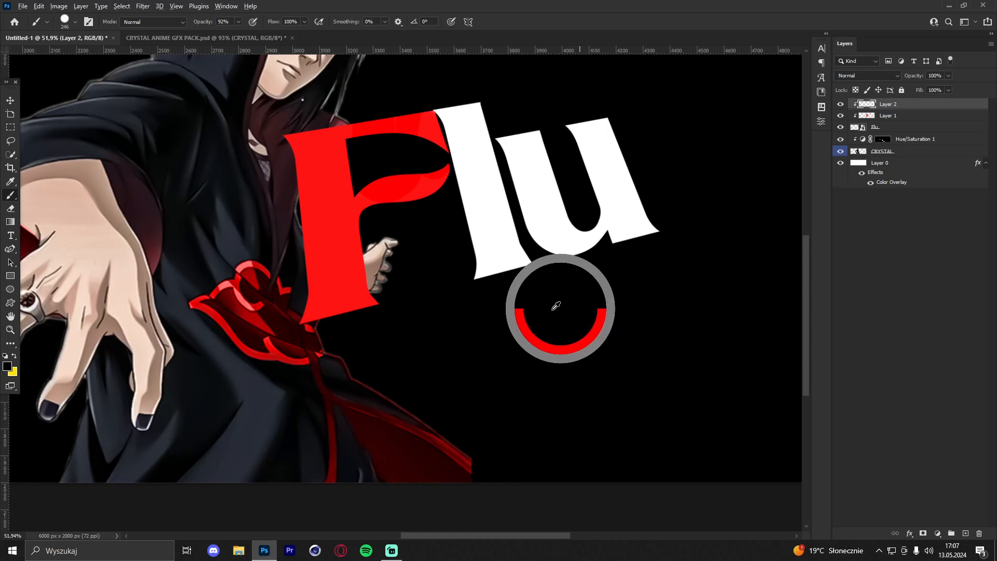
Enlarge the brush to 627 px and lower its hardness for a soft edge
left_click(392, 550)
left_click(828, 14)
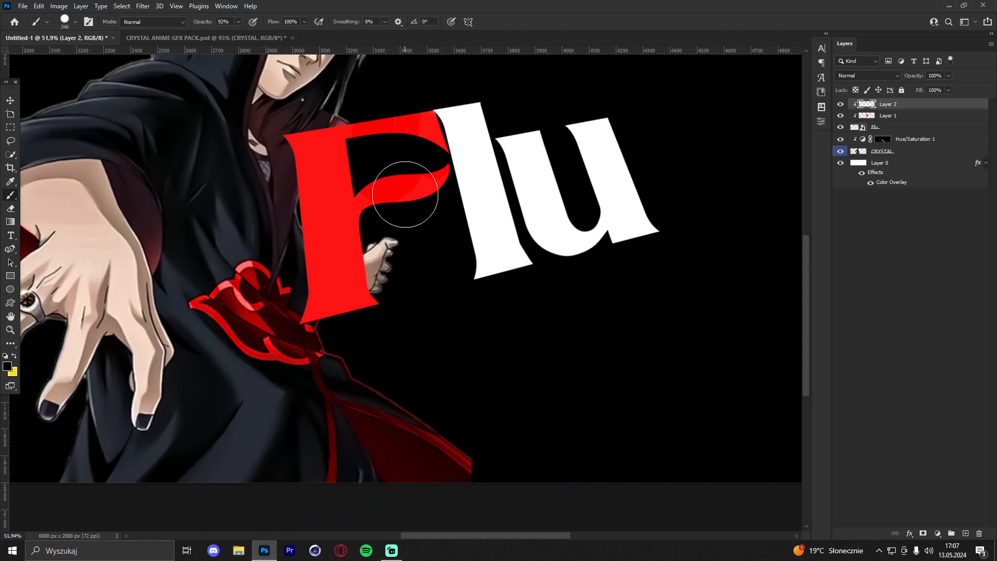
left_click_drag(429, 232, 483, 242)
right_click(497, 237)
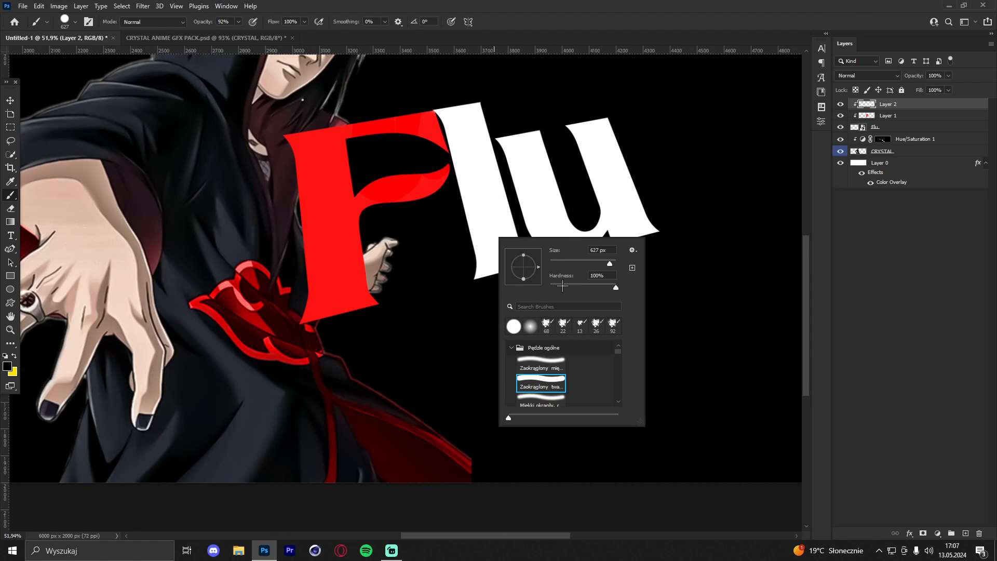
left_click_drag(562, 286, 547, 286)
Shade the lower part of the F and the upper area where F meets l with soft black
right_click(344, 292, "alt")
mouse_move(352, 294)
left_mouse_down()
mouse_move(326, 296)
mouse_move(350, 298)
left_mouse_up()
left_click(318, 336)
left_click(299, 333)
left_click_drag(444, 158, 408, 157)
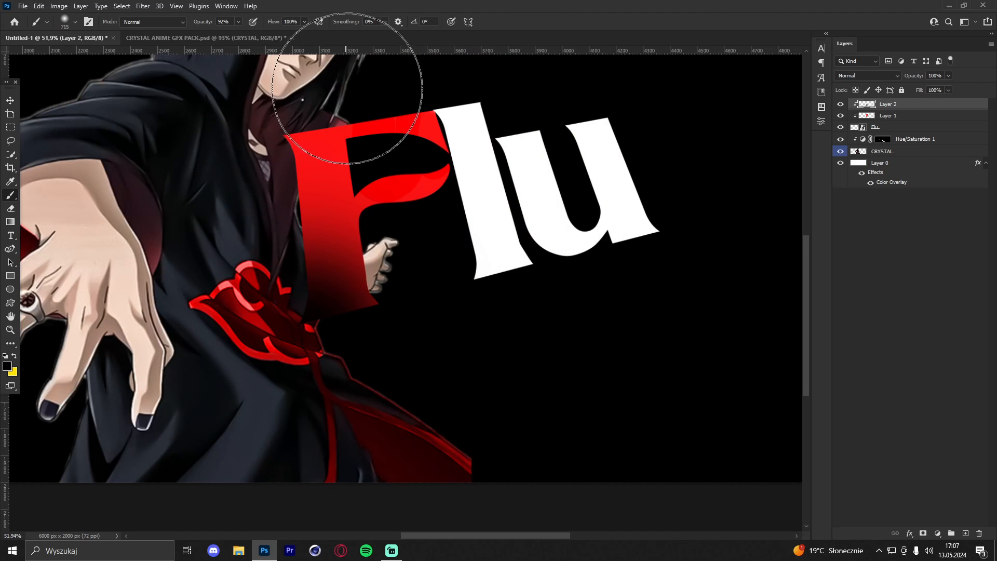
left_click(420, 87)
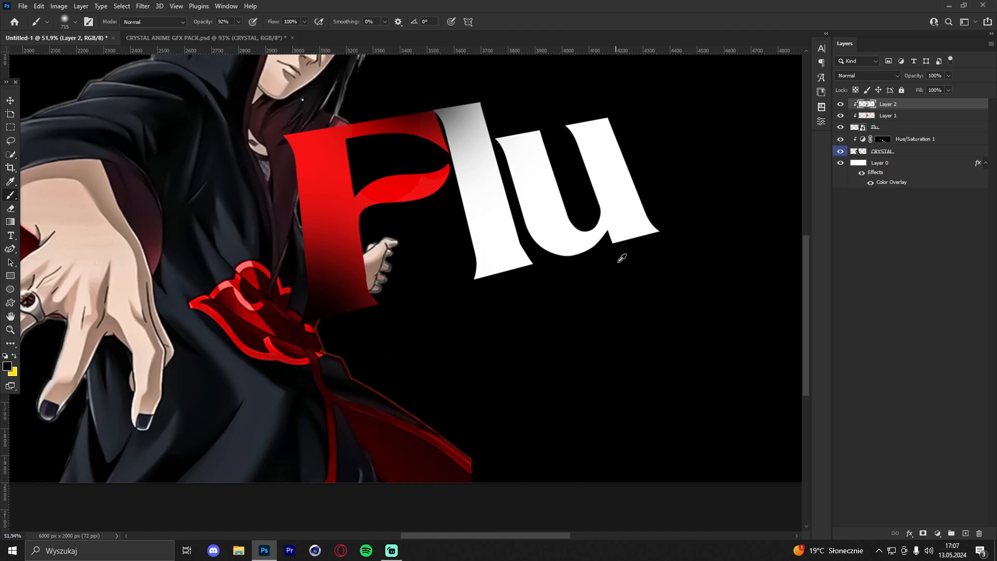
Shade the lower part of the u with a larger soft black brush and set the shading layer's opacity to 50%
mouse_move(620, 260)
left_mouse_down()
mouse_move(649, 259)
mouse_move(642, 263)
left_mouse_up()
left_click(604, 284)
key("ctrl+z")
left_click(612, 284)
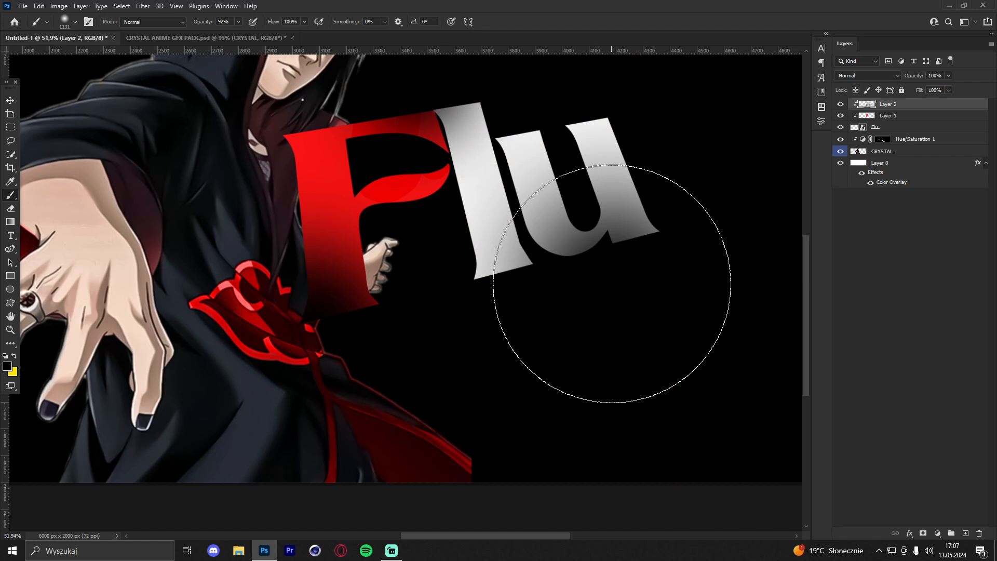
left_click(949, 76)
left_click_drag(951, 87, 925, 88)
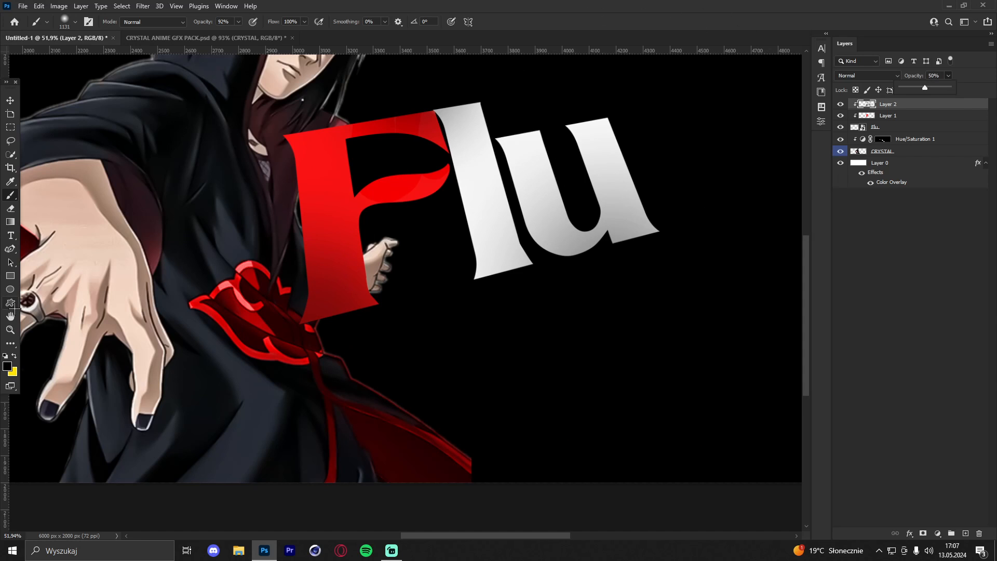
Examine the shaded Flu lettering against the character and the whole banner at different magnifications
left_click(10, 330)
left_click_drag(512, 132, 562, 138)
left_click_drag(450, 182, 384, 160)
left_click_drag(481, 153, 565, 170)
left_click_drag(441, 146, 420, 135)
left_click_drag(368, 161, 403, 155)
left_click_drag(459, 178, 404, 176)
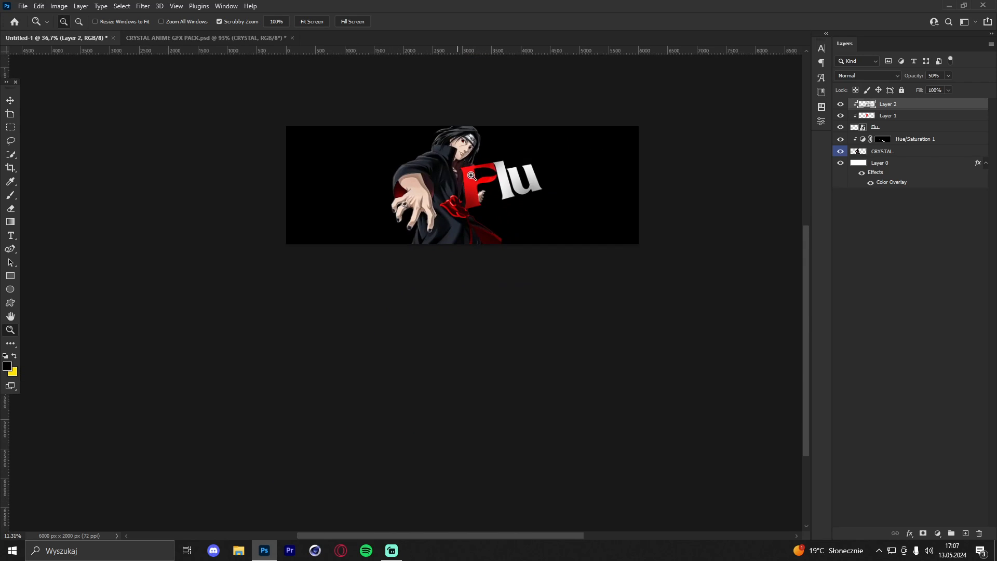
left_click_drag(512, 169, 544, 162)
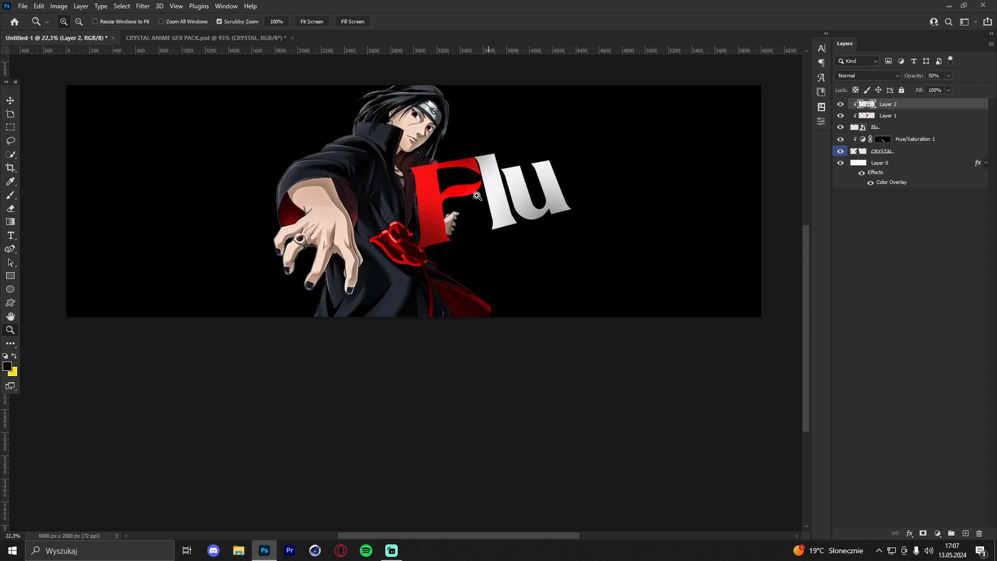
Erase the character's far hand that shows beside the letter F from the render layer
left_click_drag(477, 196, 500, 196)
left_click(901, 155)
left_click(10, 208)
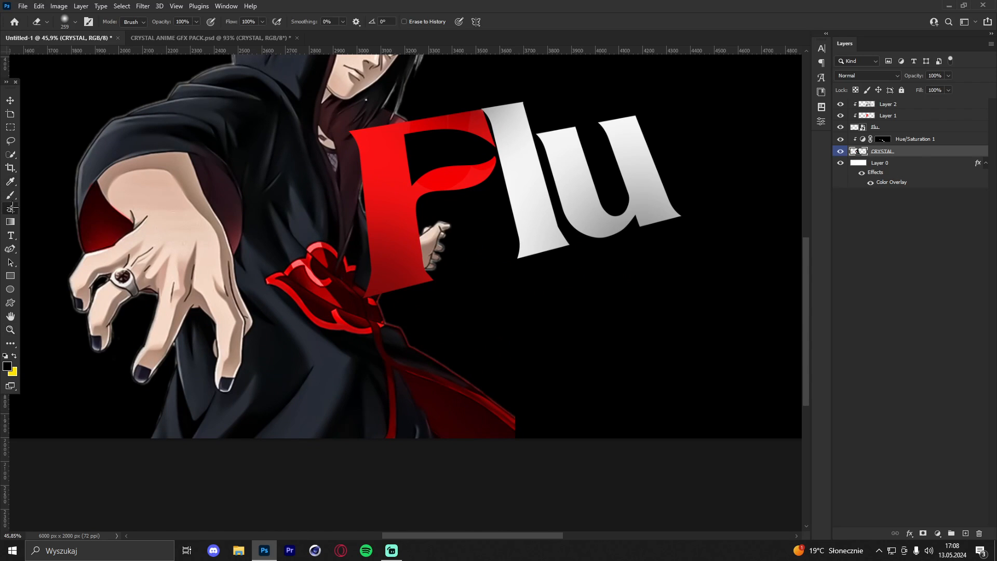
left_click_drag(434, 262, 428, 270)
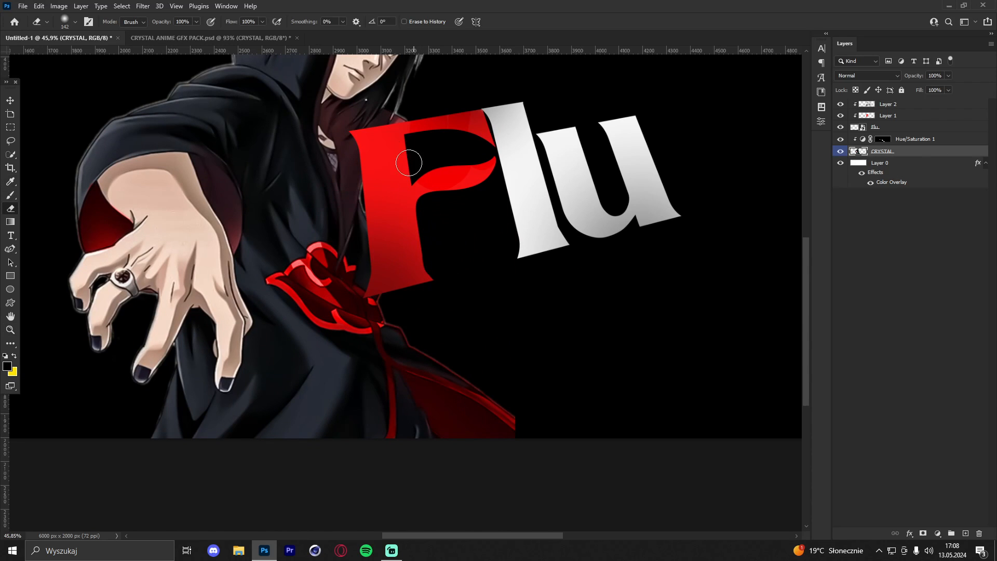
left_click(11, 330)
left_click_drag(491, 166, 441, 161)
left_click_drag(557, 151, 568, 150)
left_click(10, 100)
scroll(109, 158, "up", 2)
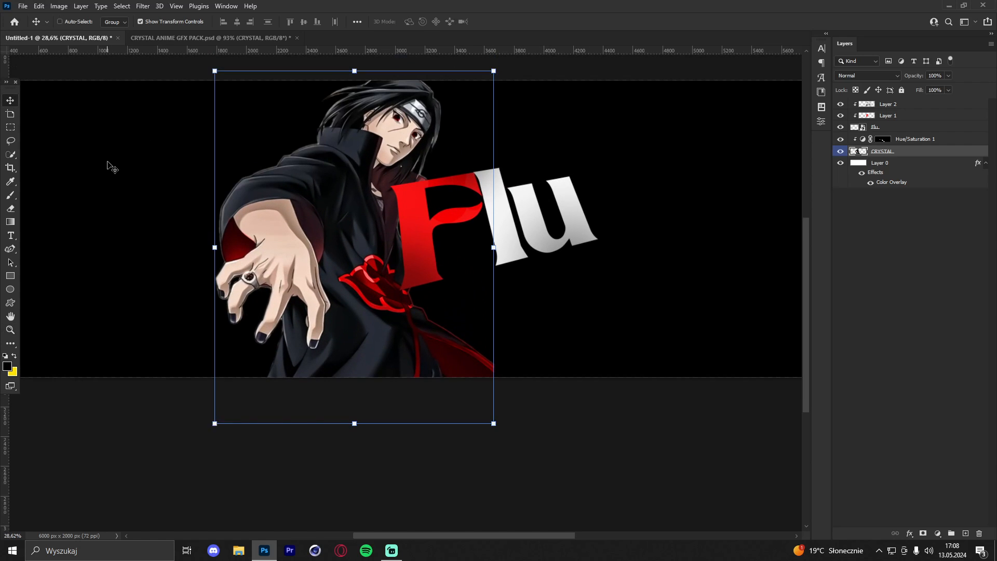
In the CRYSTAL ANIME GFX PACK document, hide the character render, collapse the NARUTO and RENDERS groups and hide the RENDERS group
left_click(196, 36)
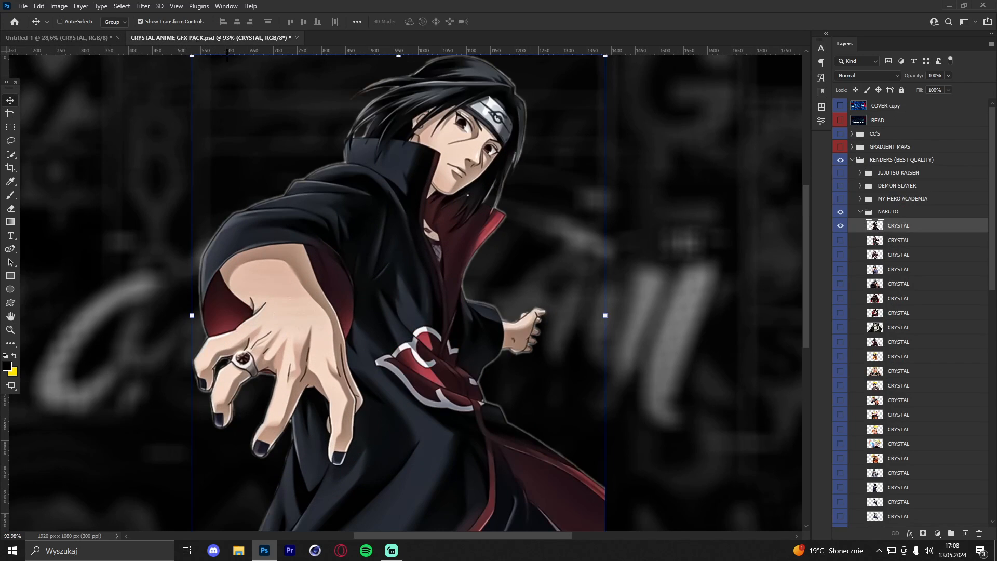
left_click(844, 225)
left_click(860, 212)
left_click(852, 159)
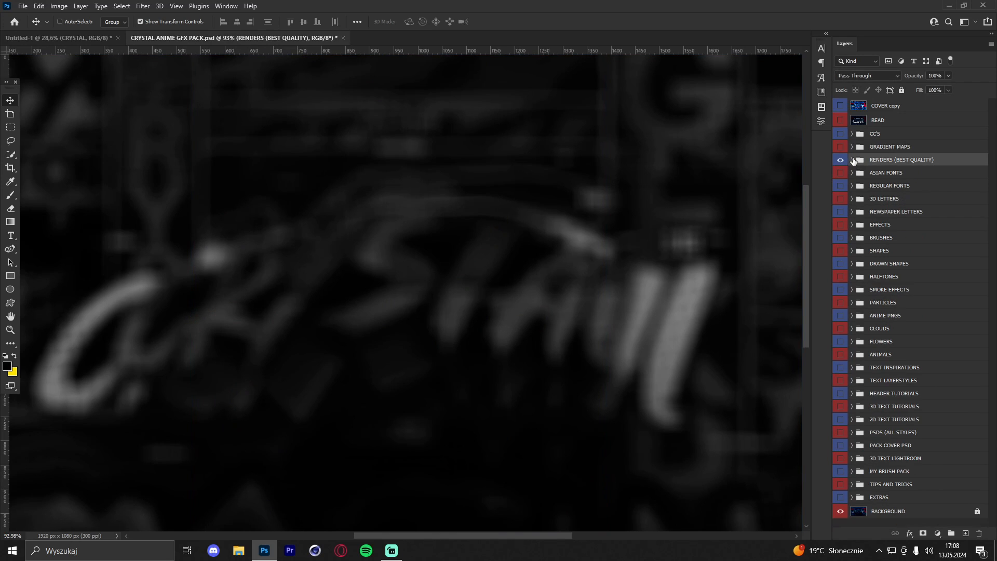
left_click(841, 160)
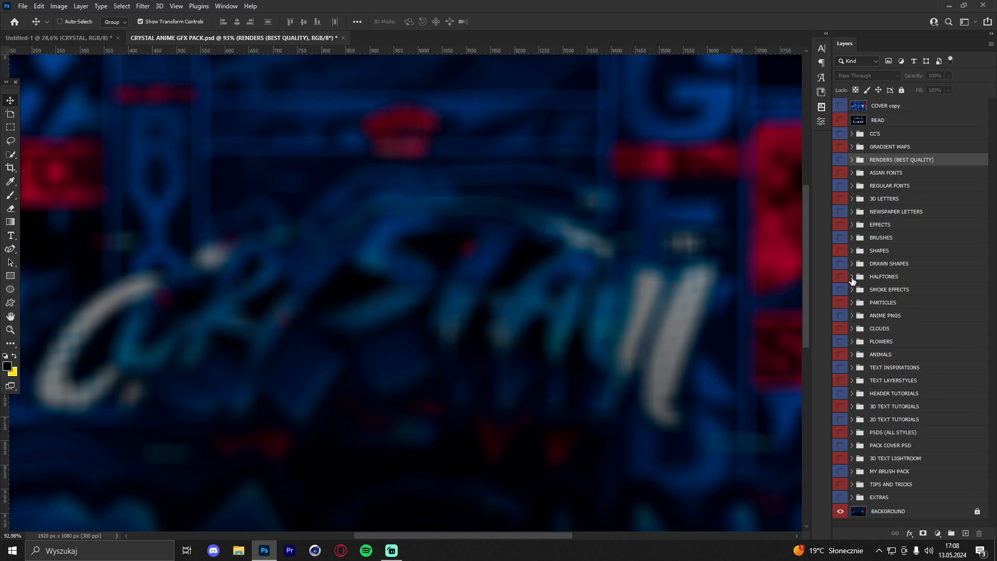
Expand and show the HALFTONES group, and show and select its second-to-last halftone layer
left_click(854, 279)
left_click(840, 276)
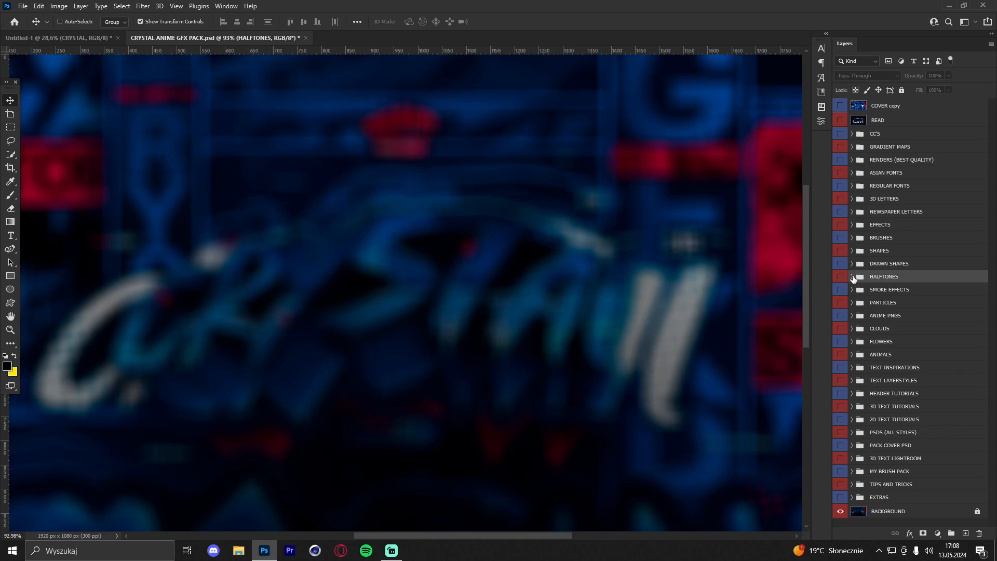
left_click(852, 276)
left_click(840, 406)
left_click(872, 408)
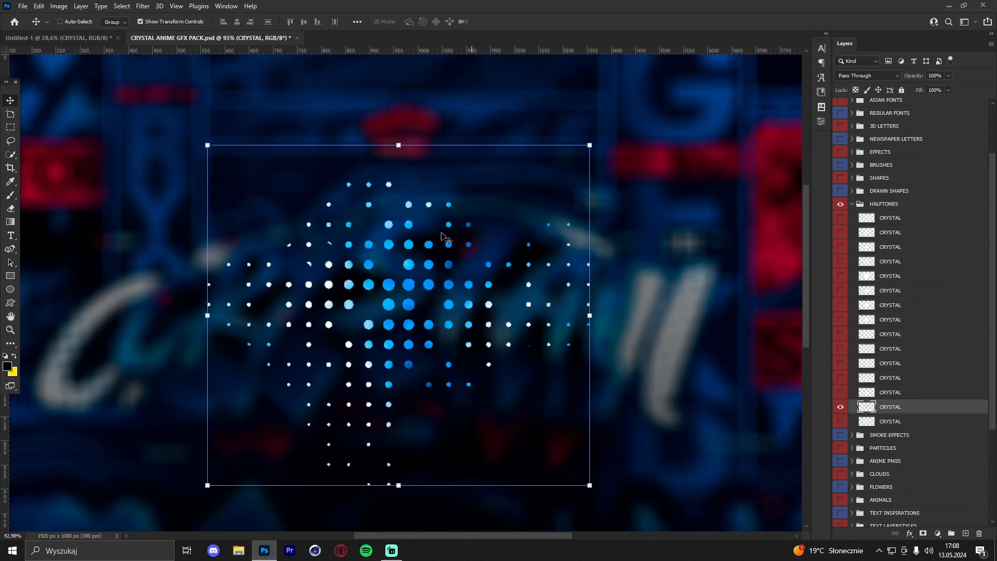
Bring the halftone into the banner as the topmost clipped layer, place it over the F and scale it to 116.76%
left_click_drag(134, 66, 67, 33)
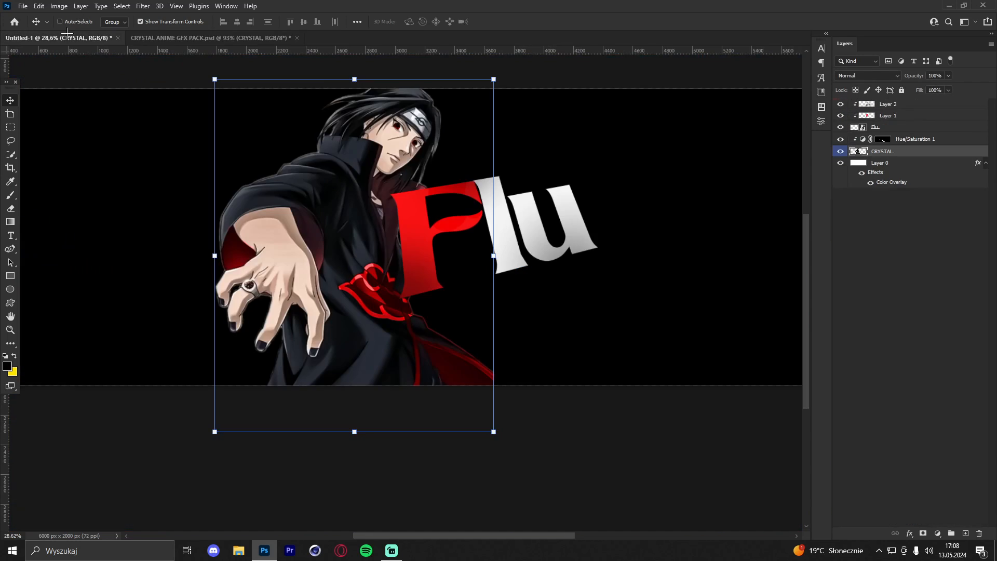
left_click(895, 130)
left_click(900, 107)
left_click_drag(900, 109, 896, 100)
left_click_drag(410, 212, 454, 256)
left_click_drag(508, 282, 491, 253)
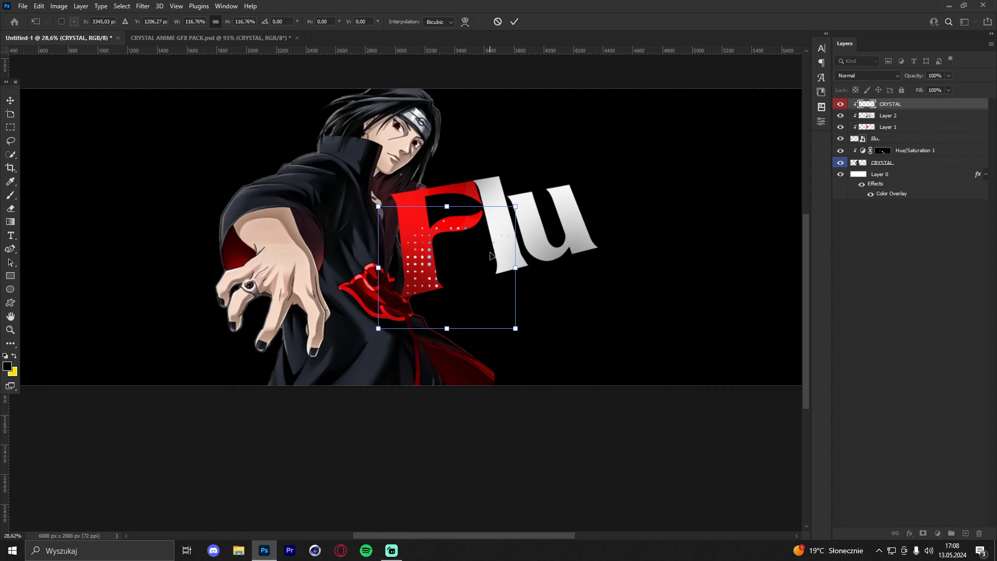
left_click(513, 22)
Colorize the halftone red with Hue/Saturation using hue 0, saturation 100 and lightness -33
key("z")
left_click_drag(463, 294, 575, 161)
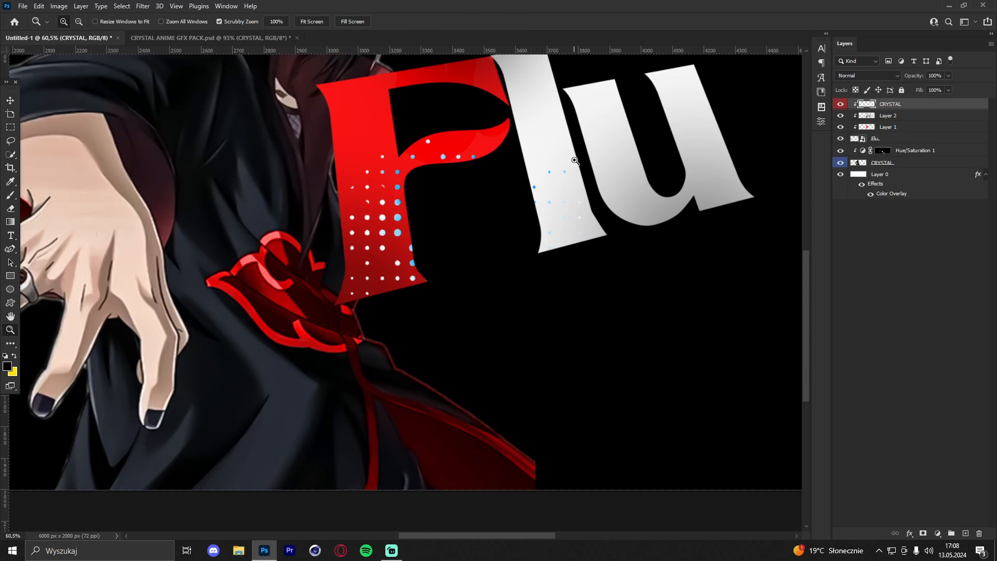
key("ctrl+u")
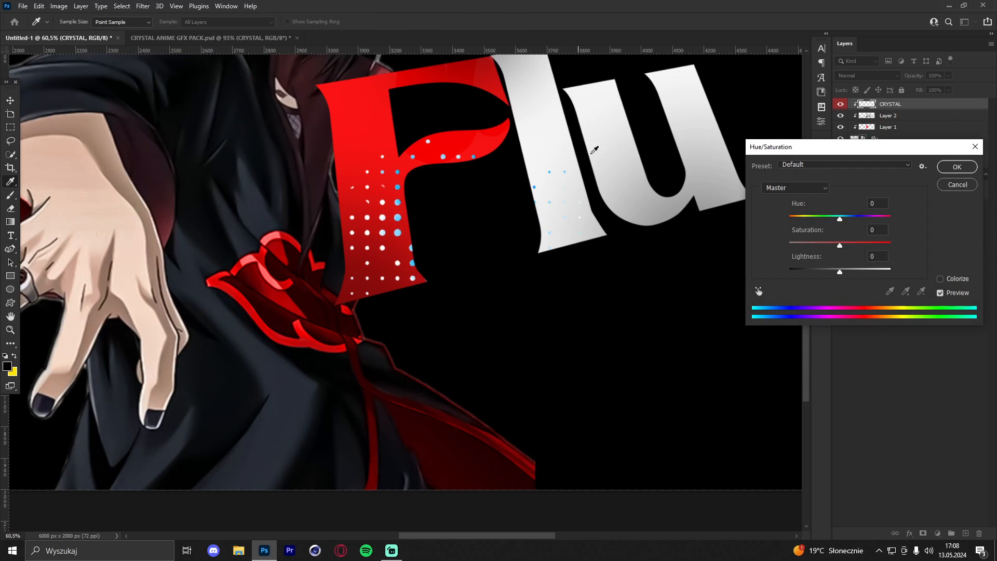
left_click_drag(893, 150, 676, 131)
left_click(723, 259)
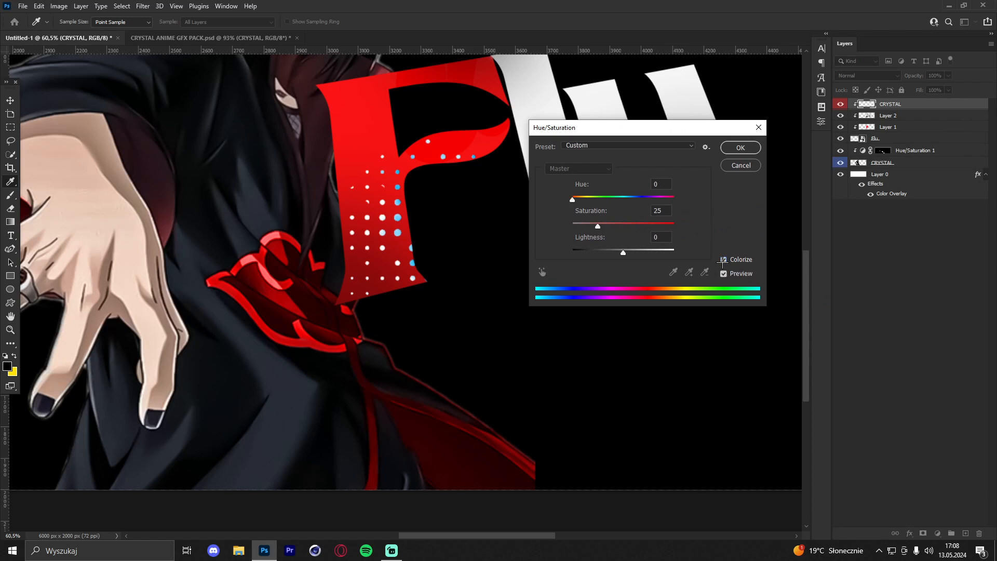
left_click_drag(644, 226, 705, 219)
left_click_drag(621, 251, 607, 252)
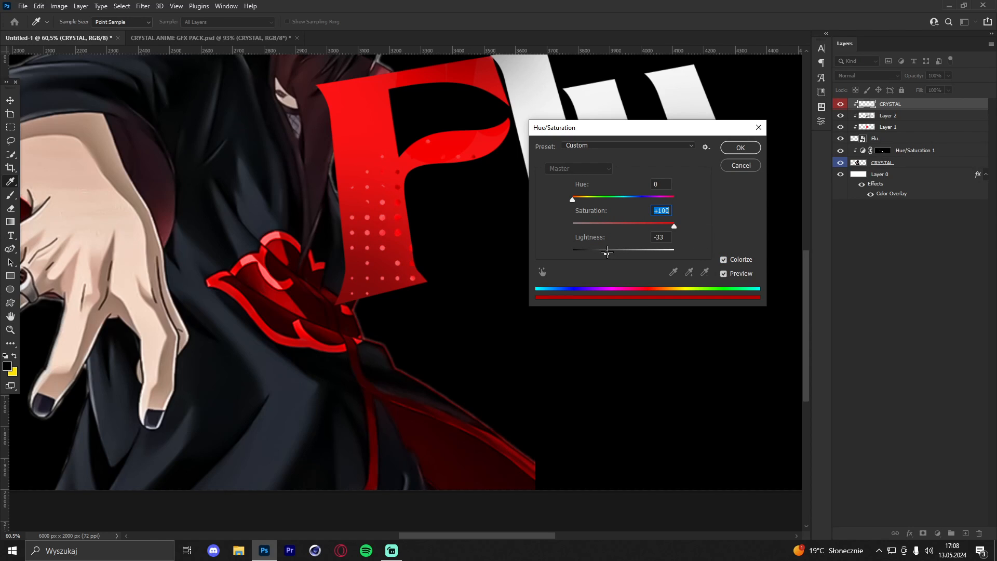
left_click(740, 147)
Duplicate the red halftone, place the copy beneath the original layer and transform it over the upper-left corner of the F
key("v")
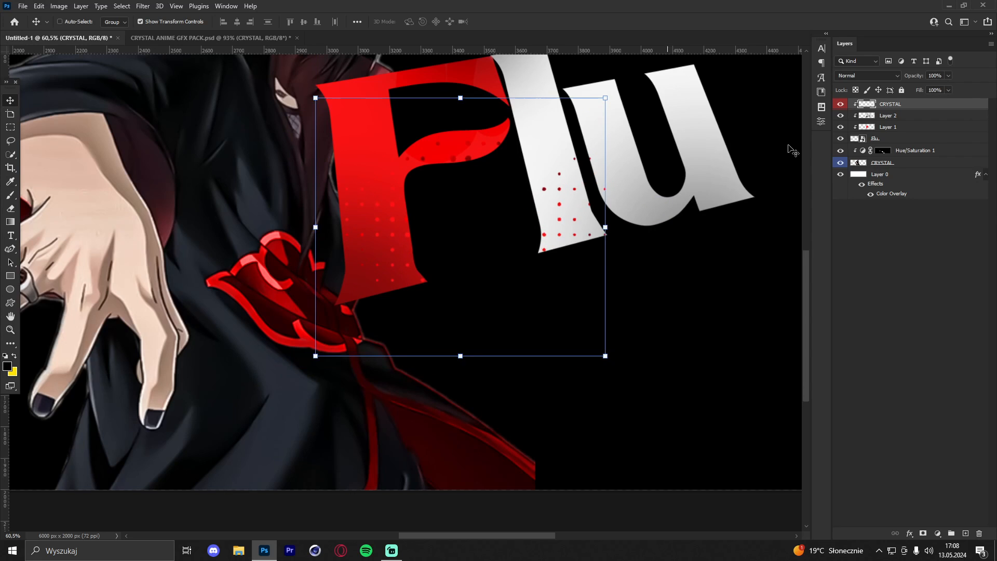
key("ctrl+v")
left_click_drag(901, 107, 904, 120)
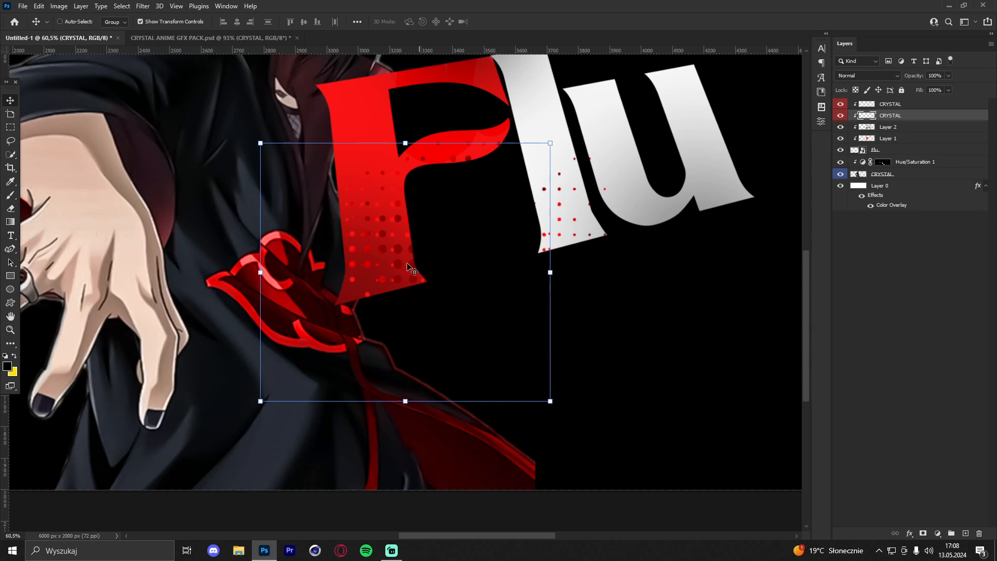
left_click_drag(456, 285, 361, 116)
left_click_drag(456, 103, 409, 126)
left_click(514, 22)
scroll(587, 226, "up", 1)
Erase the topmost halftone layer's red dots from the letter l
left_click(898, 128)
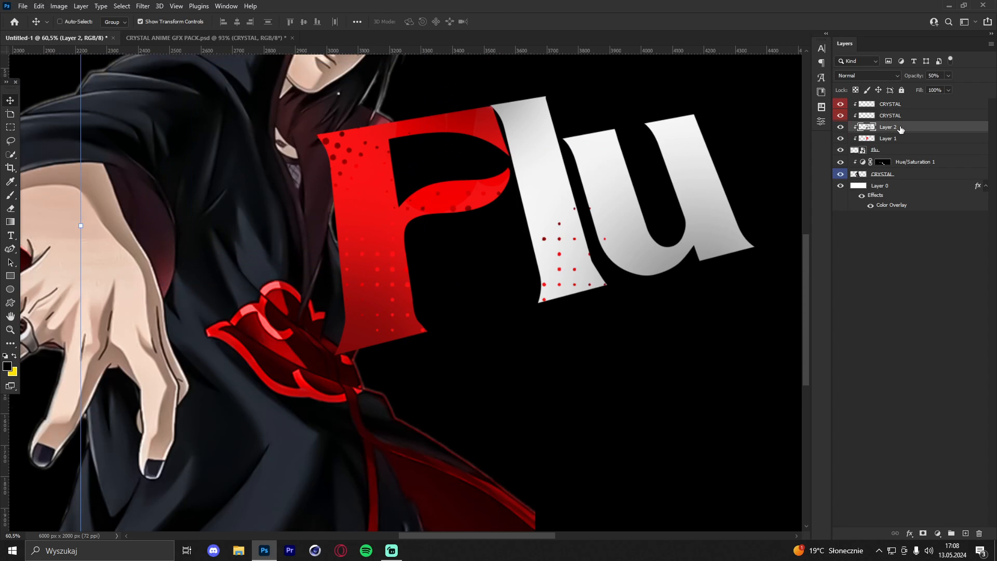
left_click(872, 109)
left_click(842, 105)
left_click(841, 105)
key("e")
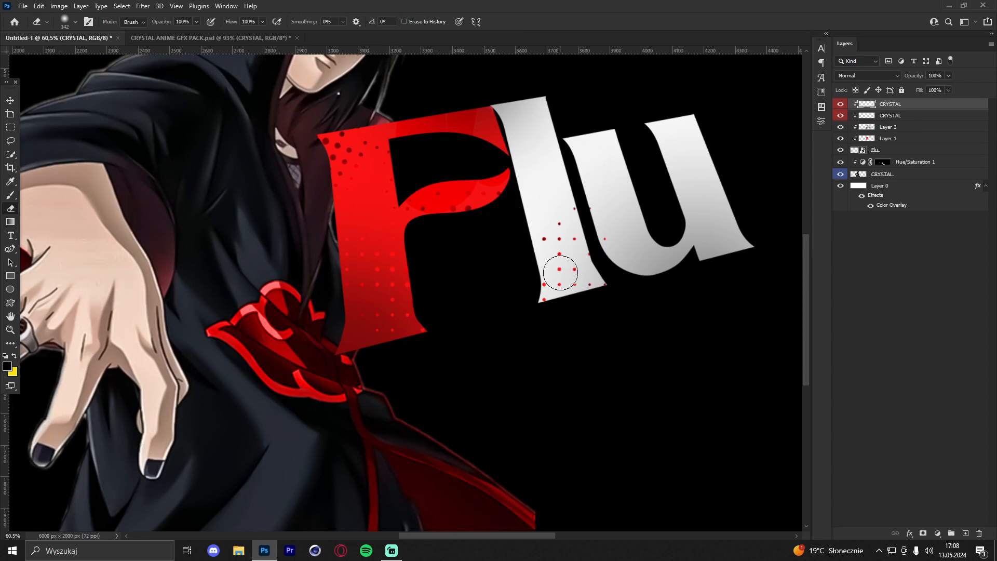
right_click(612, 222, "alt")
Duplicate the lower red halftone over the letters l and u and desaturate the copy to gray with Hue/Saturation
key("v")
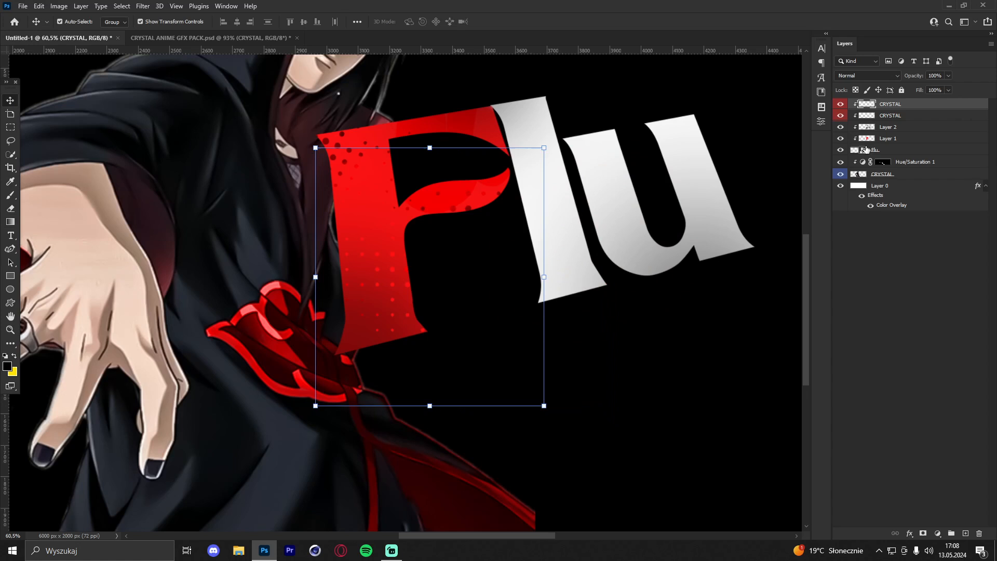
left_click_drag(476, 205, 758, 226)
key("ctrl+u")
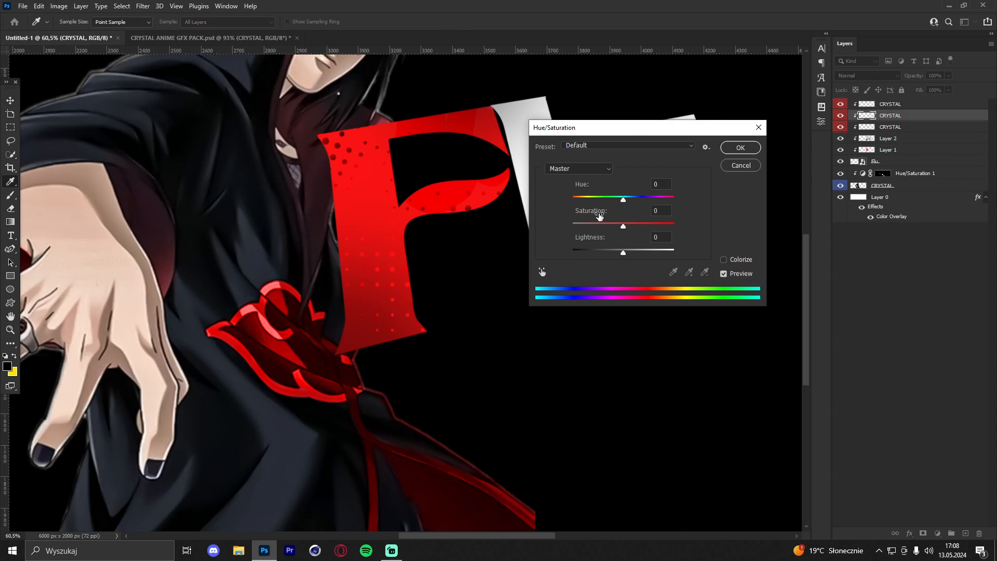
left_click_drag(652, 127, 797, 132)
left_click_drag(768, 231, 717, 231)
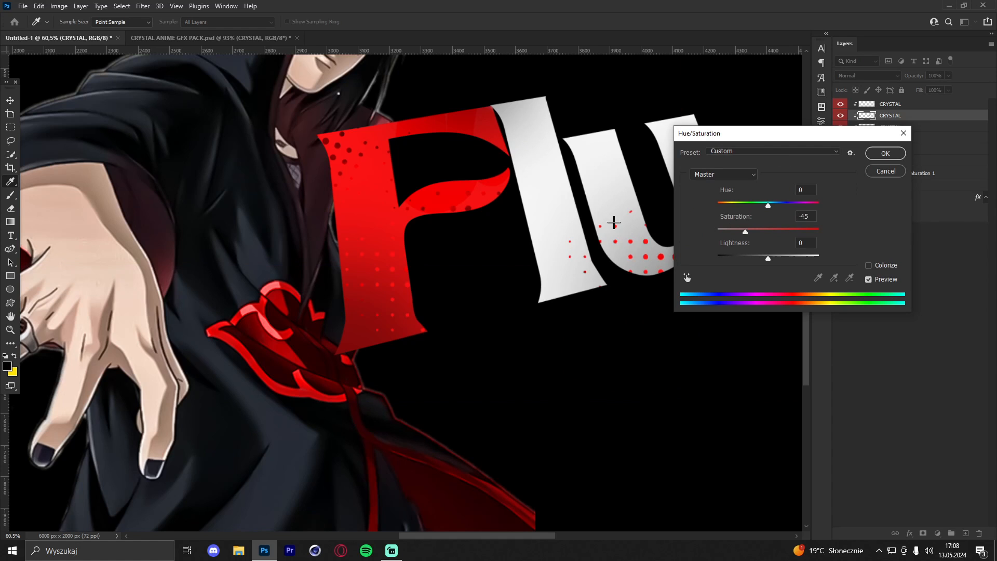
left_click(890, 151)
Position the gray halftone over the lower part of the u, then duplicate and transform it over the upper l and u
key("v")
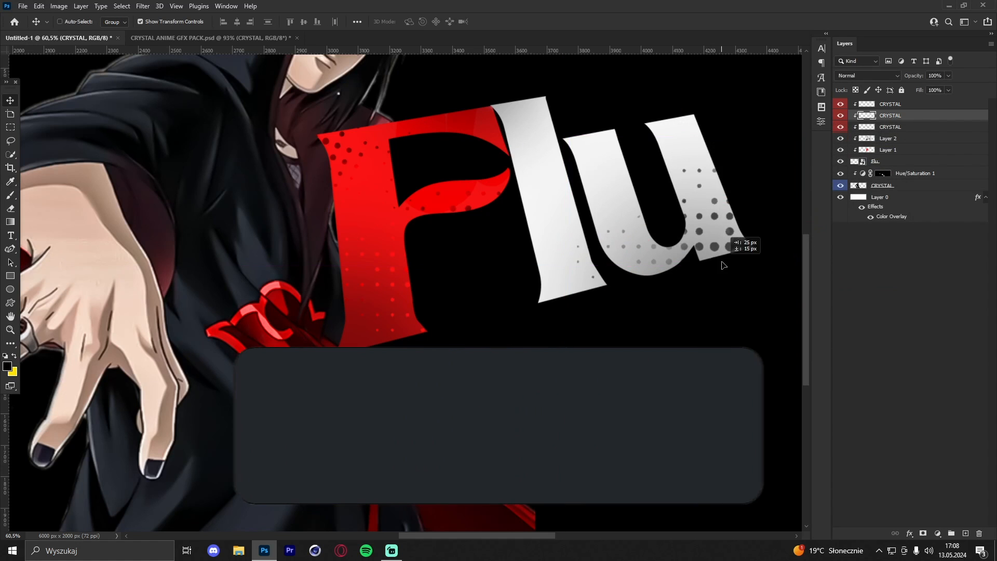
left_click_drag(908, 125, 908, 125)
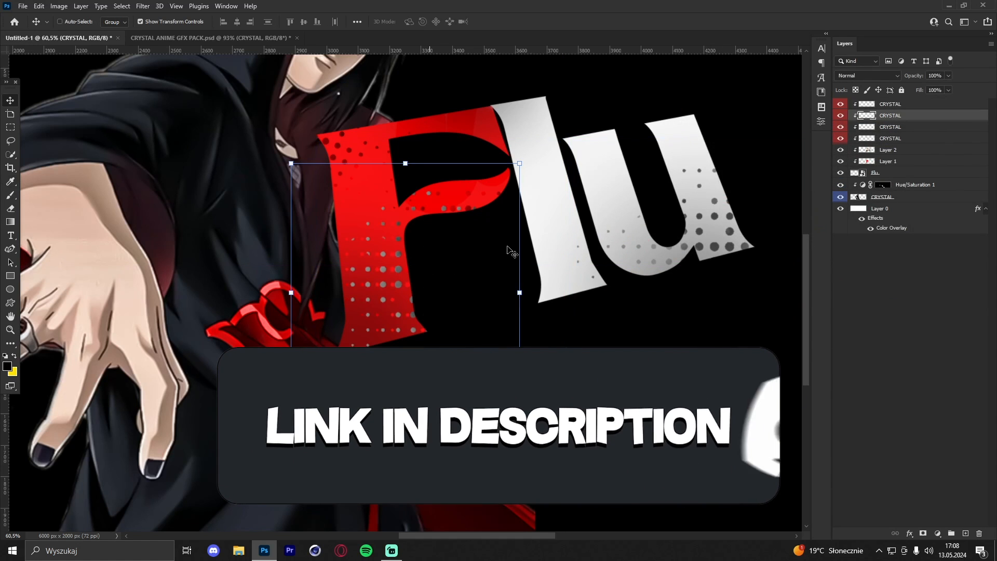
left_click_drag(503, 255, 662, 221)
left_click_drag(679, 269, 387, 167)
key("Return")
Convert the Flu text and all its clipped shading and halftone layers into one smart object
left_click(11, 331)
left_click(524, 148)
left_click_drag(502, 185, 540, 194)
mouse_move(413, 179)
left_mouse_down()
mouse_move(455, 186)
mouse_move(398, 173)
left_mouse_up()
scroll(448, 194, "down", 4)
left_click_drag(520, 175, 493, 186)
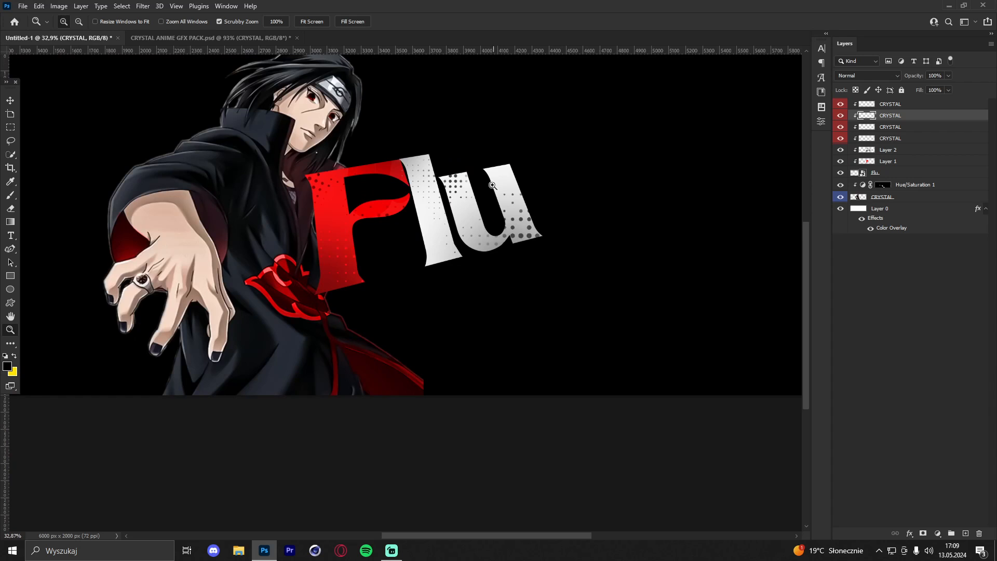
key("v")
left_click(901, 105)
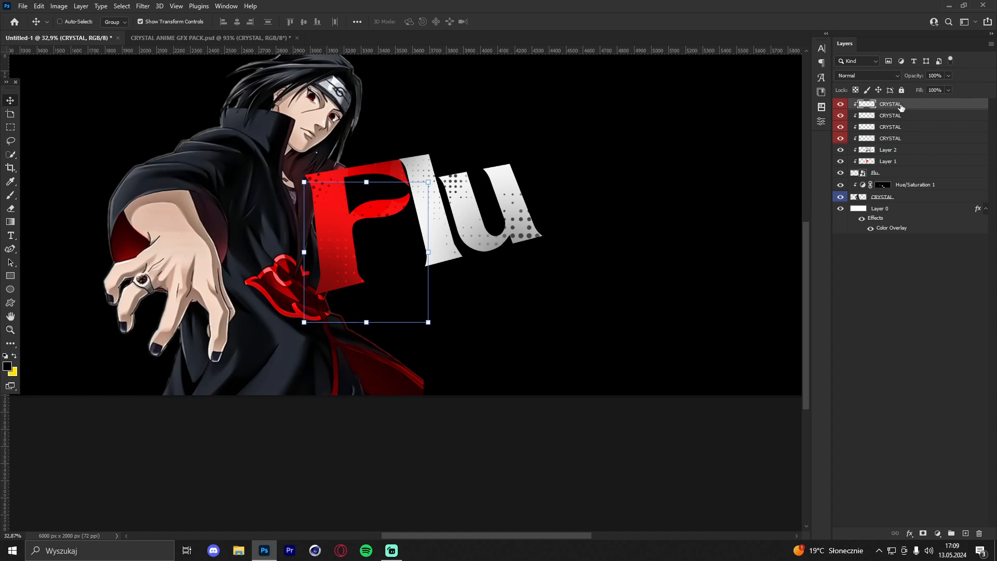
left_click(901, 176, "shift")
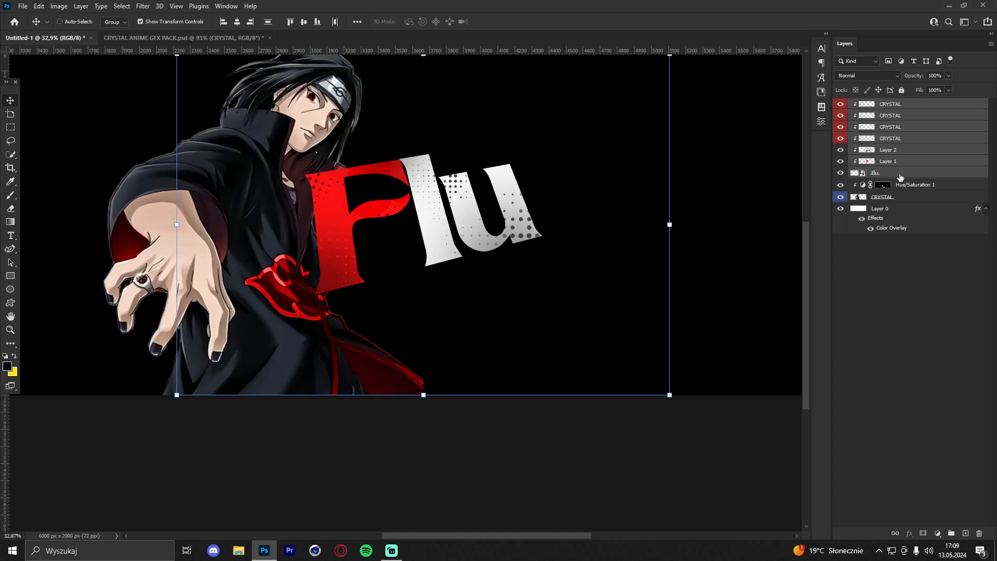
right_click(900, 177)
left_click(815, 188)
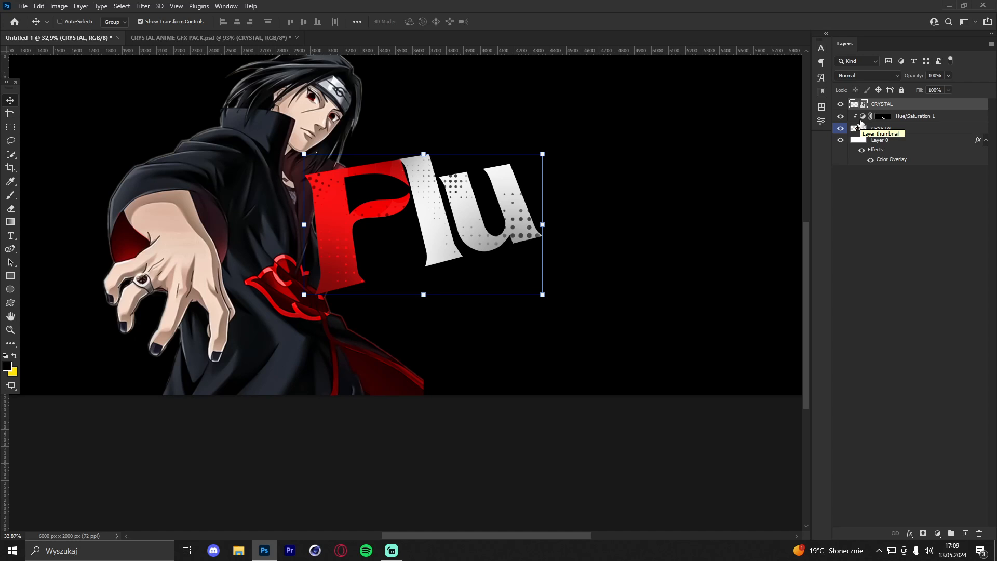
Duplicate the text smart object and select the lower of the two layers
left_click(10, 330)
mouse_move(495, 173)
left_mouse_down()
mouse_move(363, 160)
mouse_move(477, 163)
left_mouse_up()
left_click_drag(406, 171, 445, 164)
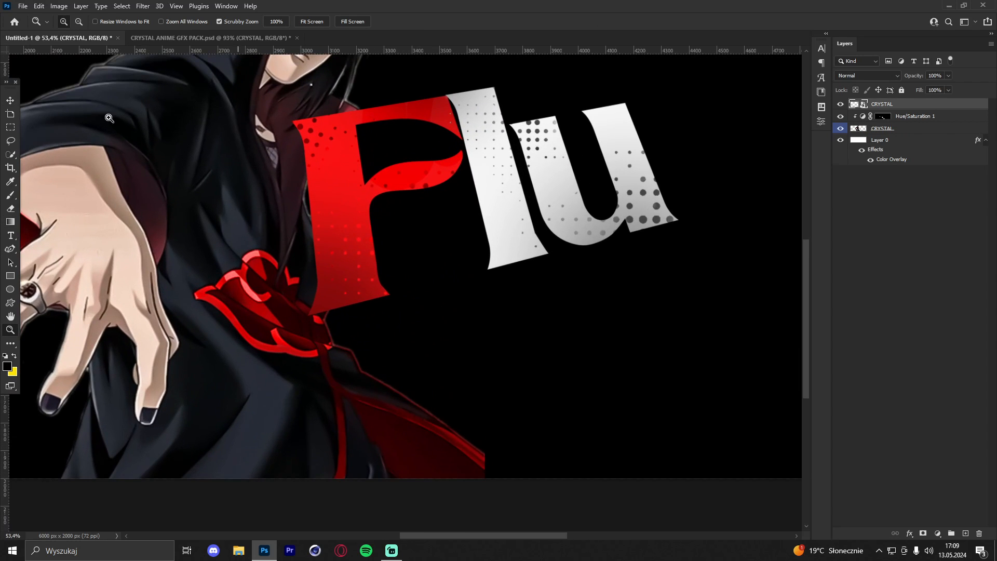
left_click(10, 99)
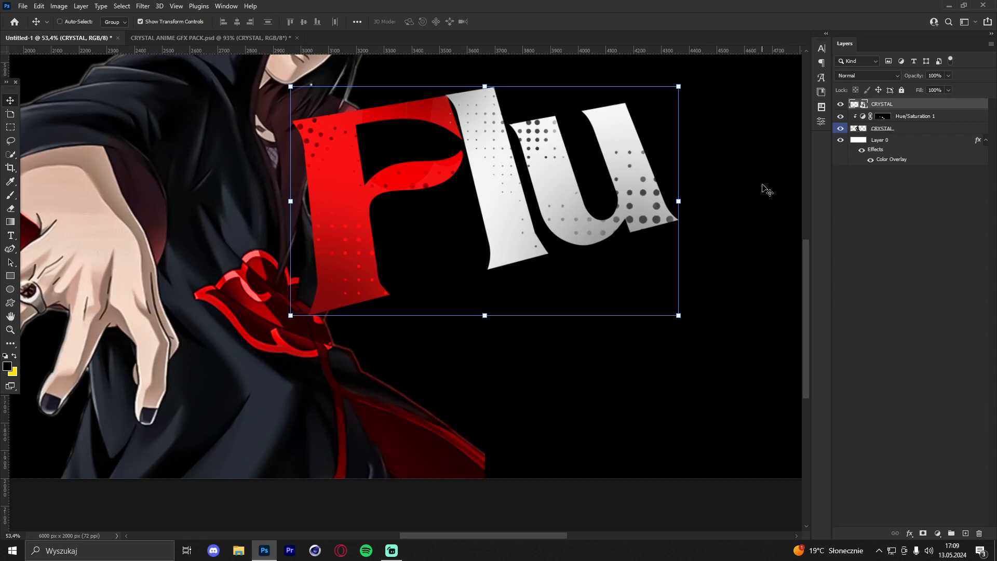
key("ctrl+j")
left_click(932, 116)
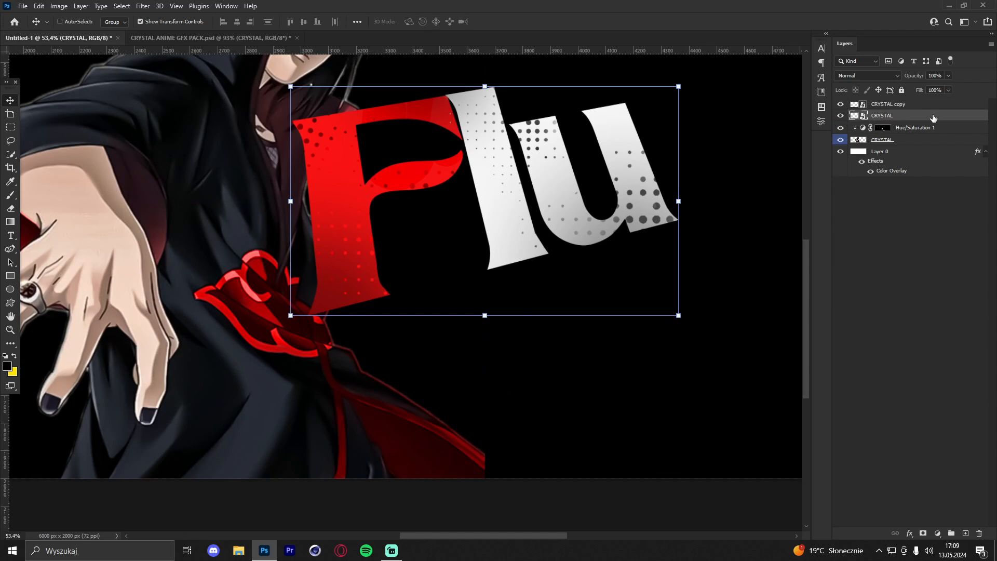
Add an outside Stroke of 43 px in dark red 820a0a to the lower text layer
double_click(933, 117)
left_click(504, 316)
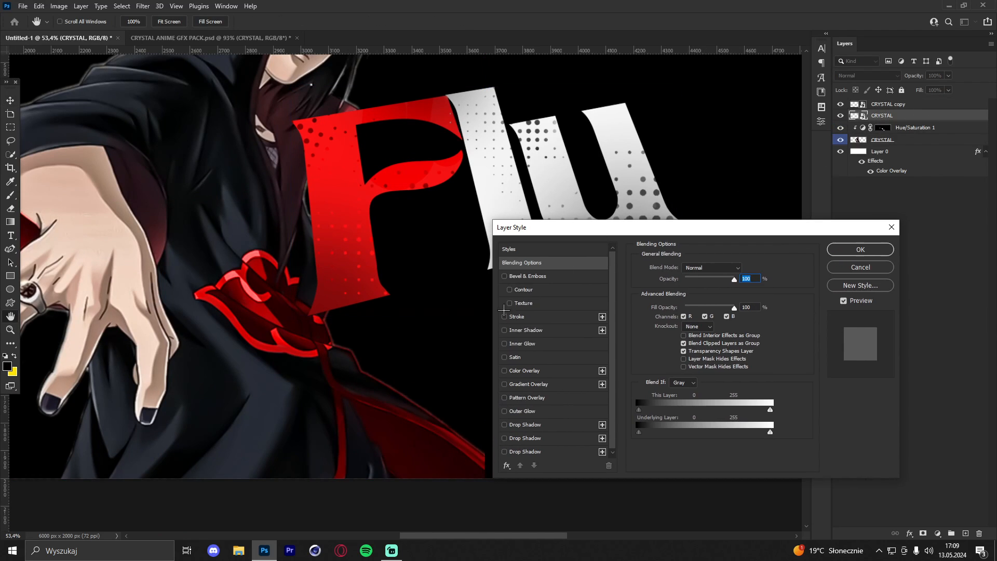
left_click(547, 315)
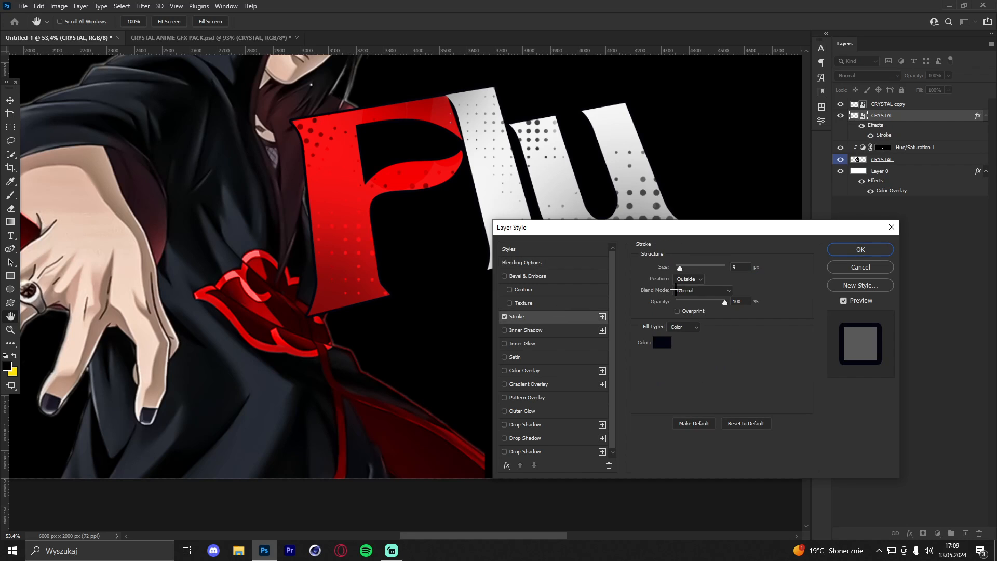
left_click(660, 345)
left_click(447, 441)
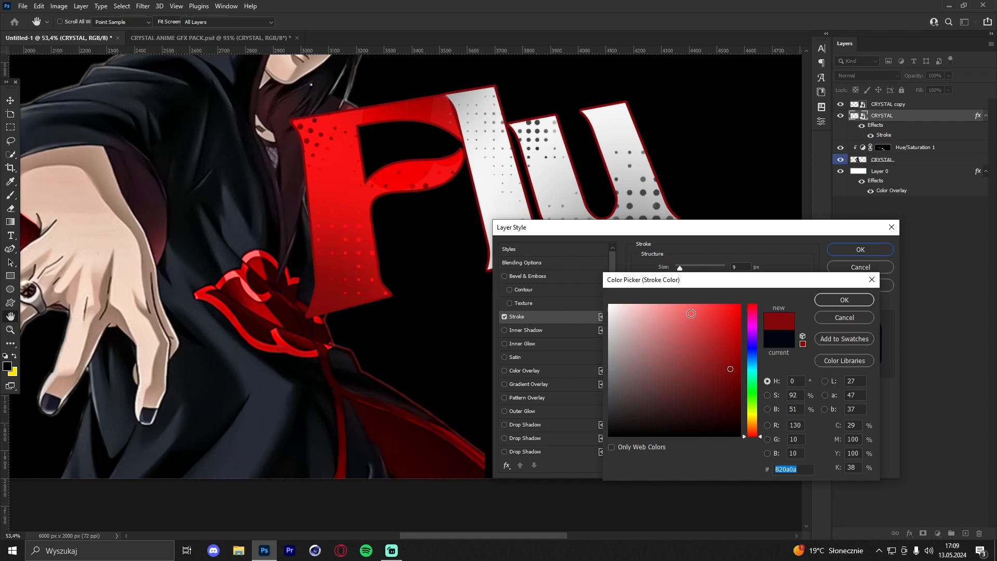
left_click(839, 299)
left_click_drag(684, 268, 686, 268)
Change the text stroke's color to dark gray 1f1f1f and apply the layer style
left_click(661, 342)
left_click_drag(664, 390, 593, 419)
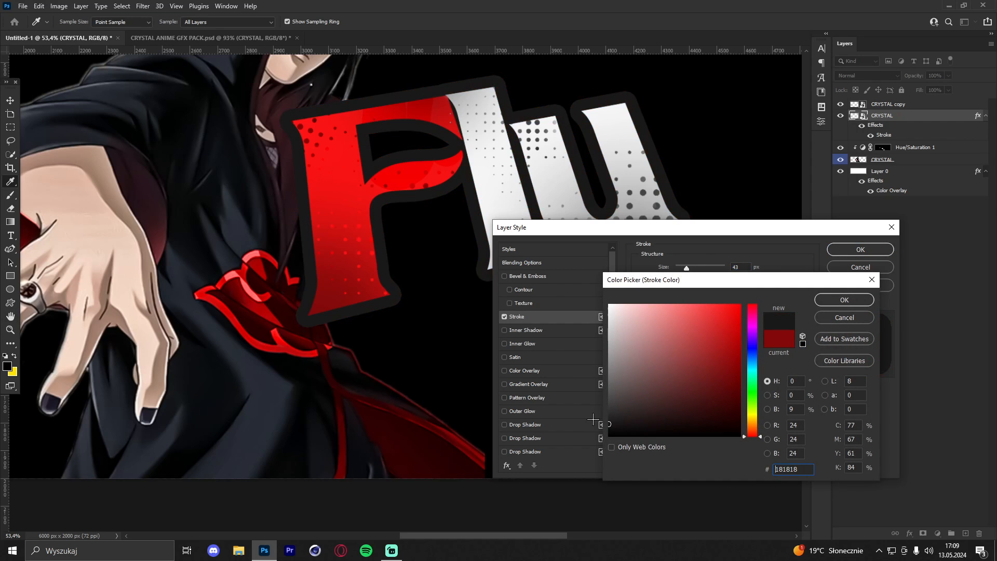
left_click(606, 412)
left_click_drag(606, 413, 601, 420)
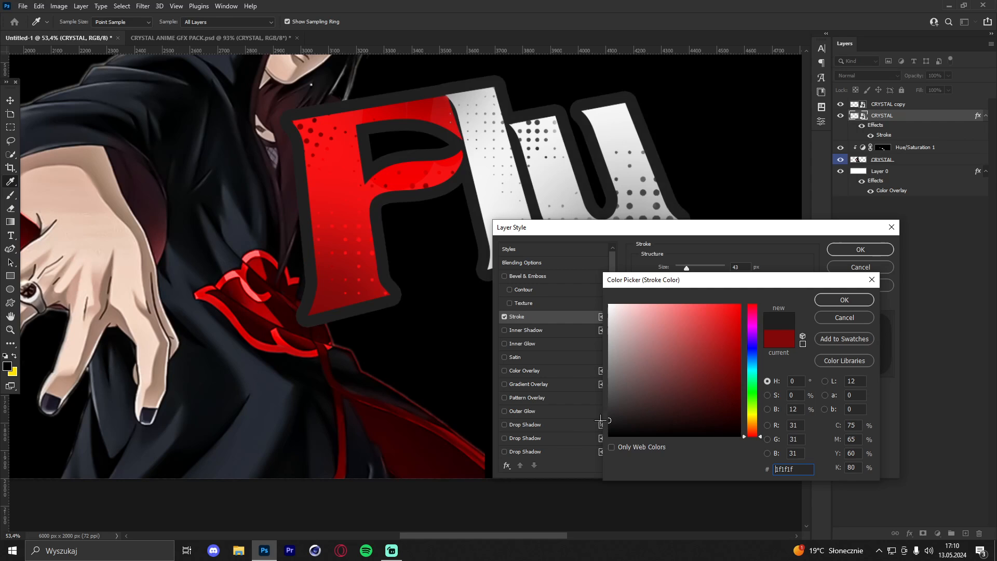
left_click(821, 302)
key("v")
key("Return")
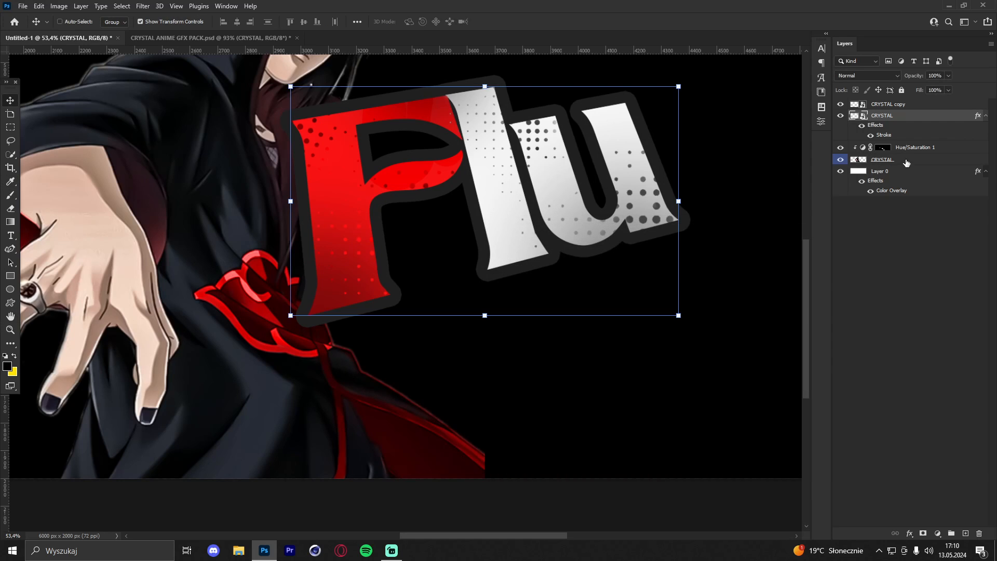
Add a layer beneath the stroked text and fill the openings inside the F and u with dark gray using a hard 127 px brush
left_click(918, 149)
left_click(966, 534)
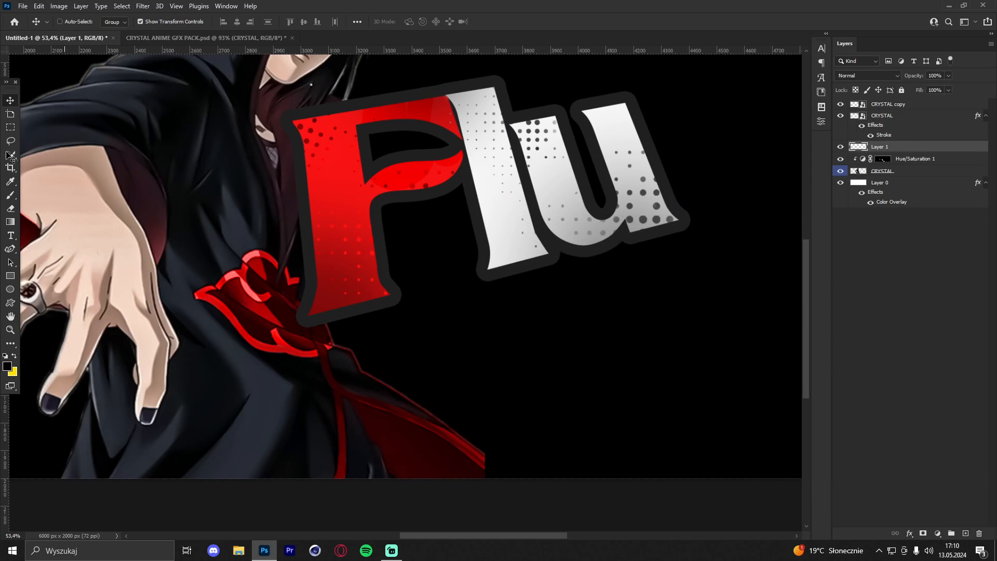
left_click(10, 196)
right_click(437, 166)
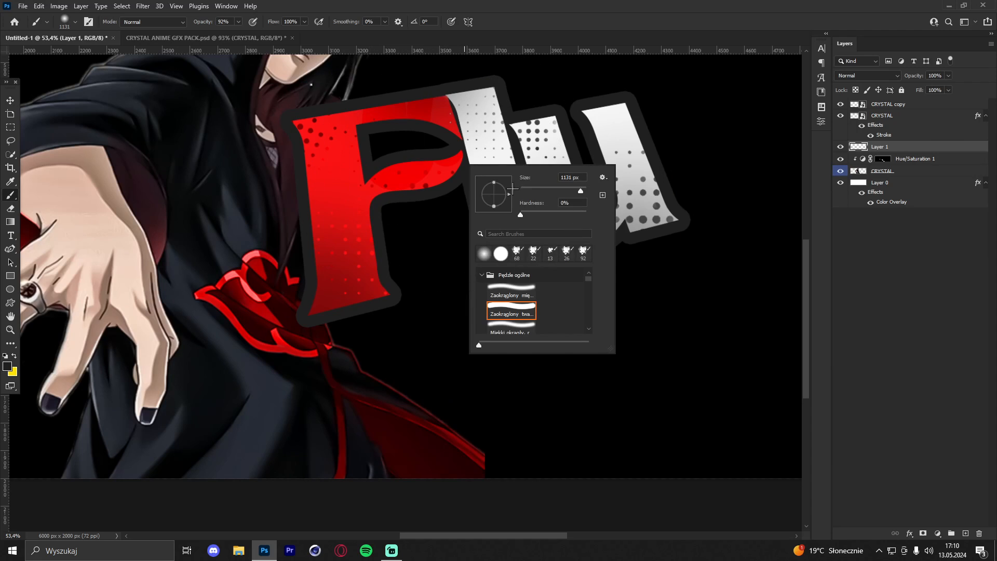
left_click_drag(552, 212, 646, 201)
left_click_drag(419, 190, 283, 180)
mouse_move(412, 154)
left_mouse_down()
mouse_move(396, 153)
mouse_move(440, 147)
left_mouse_up()
mouse_move(447, 144)
left_mouse_down()
mouse_move(379, 158)
mouse_move(345, 158)
left_mouse_up()
mouse_move(603, 197)
left_mouse_down()
mouse_move(590, 142)
mouse_move(563, 125)
mouse_move(600, 142)
mouse_move(562, 127)
mouse_move(579, 119)
mouse_move(548, 129)
mouse_move(594, 119)
mouse_move(580, 117)
mouse_move(553, 124)
mouse_move(601, 124)
left_mouse_up()
scroll(597, 189, "up", 1)
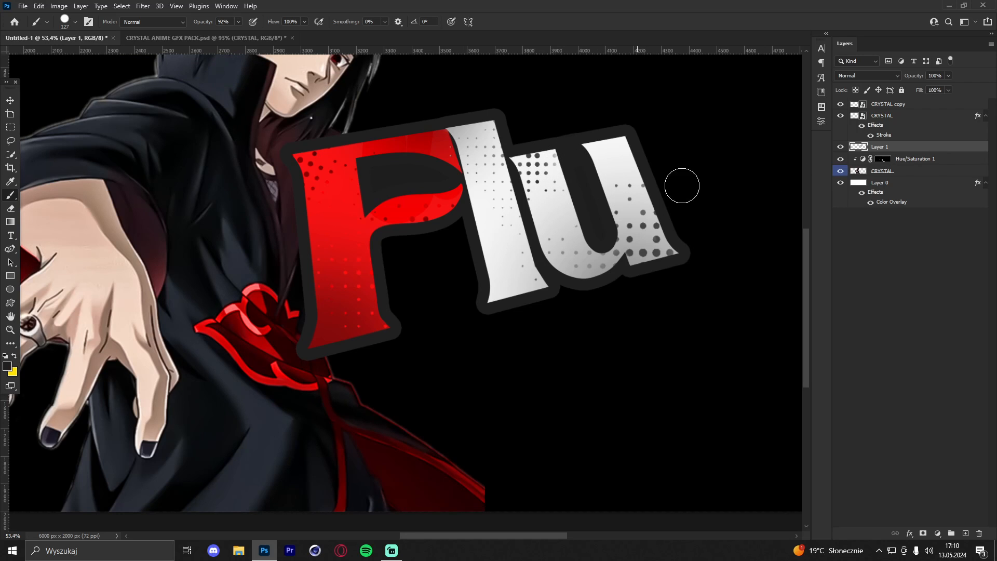
Convert the stroked text layer and the painted fill layer into one smart object
left_click(900, 118, "shift")
right_click(907, 117)
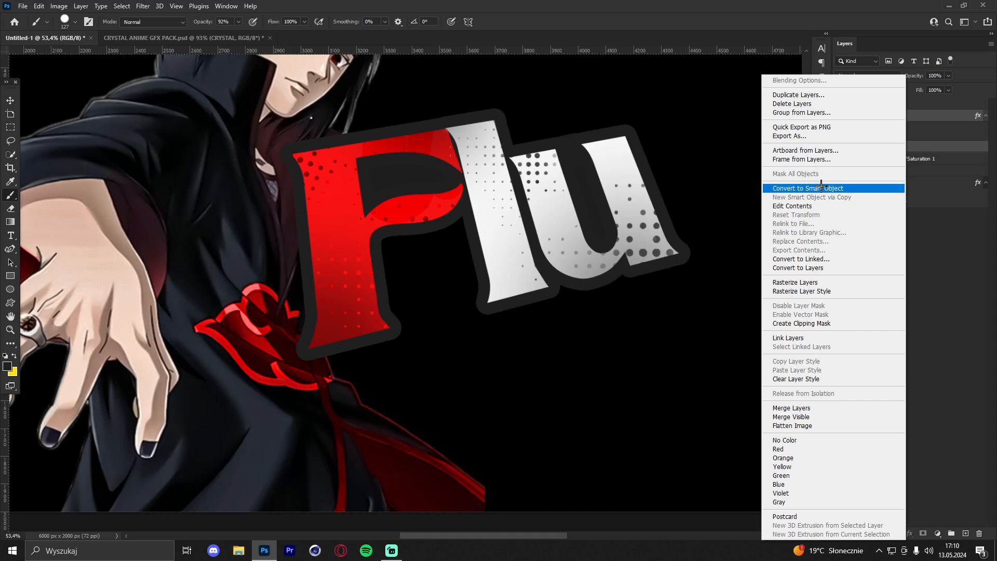
left_click(820, 188)
Add a new layer clipped to the outline smart object and sample the F's red as the brush color
left_click(11, 330)
left_click_drag(489, 149, 579, 140)
left_click(965, 532)
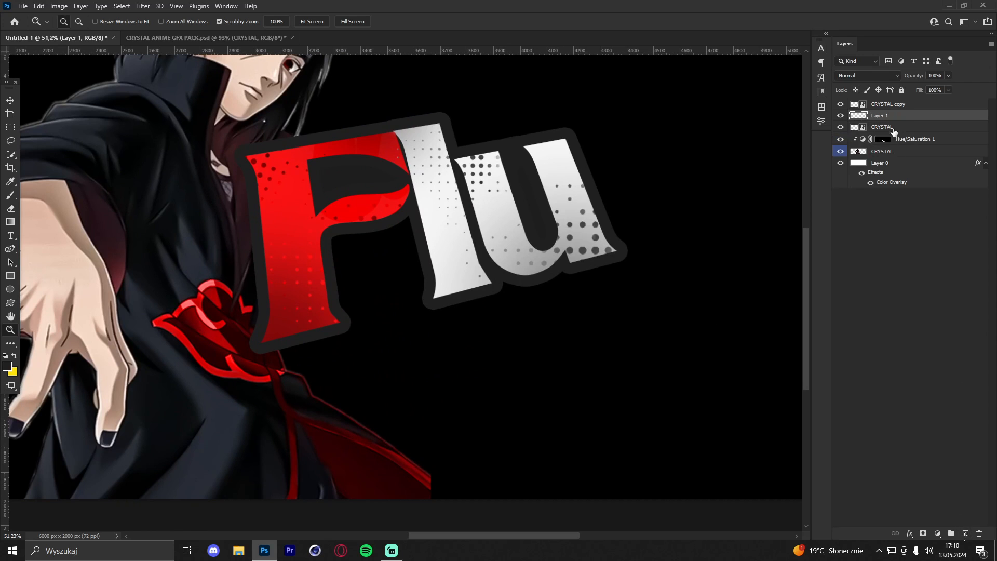
right_click(897, 115)
left_click(798, 299)
key("b")
left_click(295, 211, "alt")
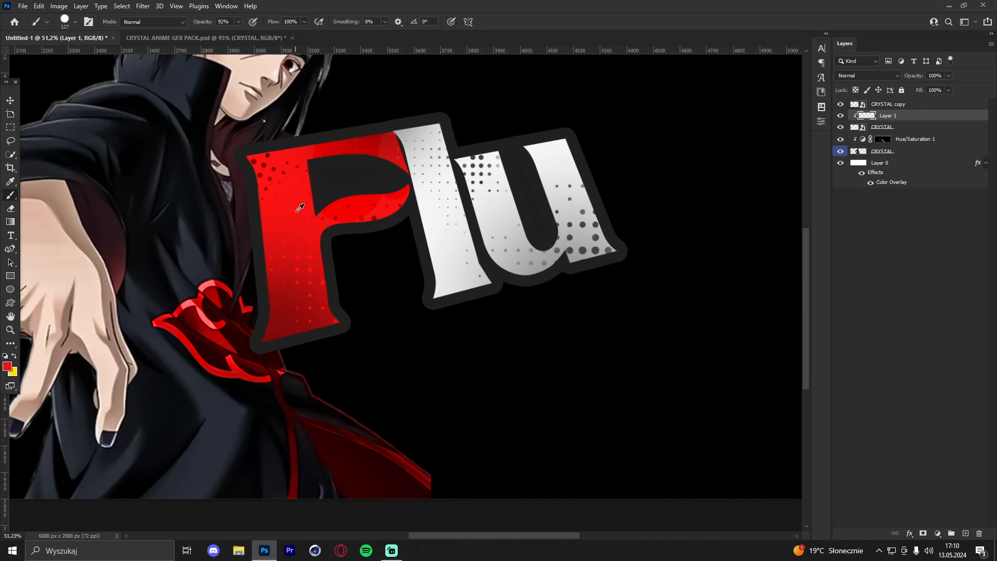
Paint soft red shading along the lower part of the text outline with a soft brush of 1456 px
right_click(554, 265)
left_click(607, 315)
left_click_drag(357, 272, 475, 272)
left_click_drag(376, 290, 368, 291)
left_click_drag(489, 242, 399, 242)
mouse_move(491, 284)
left_mouse_down()
mouse_move(400, 289)
mouse_move(540, 291)
mouse_move(363, 285)
mouse_move(562, 305)
mouse_move(374, 287)
mouse_move(665, 303)
mouse_move(790, 294)
mouse_move(663, 282)
mouse_move(818, 281)
mouse_move(204, 271)
left_mouse_up()
left_click_drag(442, 320, 441, 313)
mouse_move(450, 245)
left_mouse_down()
mouse_move(442, 341)
mouse_move(438, 203)
left_mouse_up()
mouse_move(309, 286)
left_mouse_down()
mouse_move(378, 286)
mouse_move(412, 319)
left_mouse_up()
left_click(350, 360)
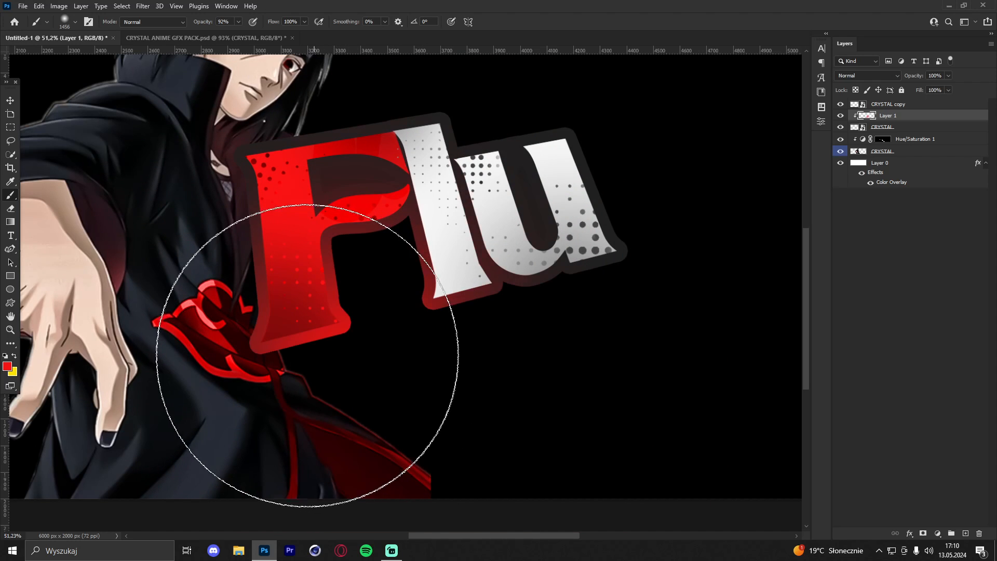
left_click(307, 358)
Recolor the painted outline shading with a white Color Overlay and reduce the layer's opacity to 18%
left_click(10, 329)
left_click_drag(498, 185, 668, 166)
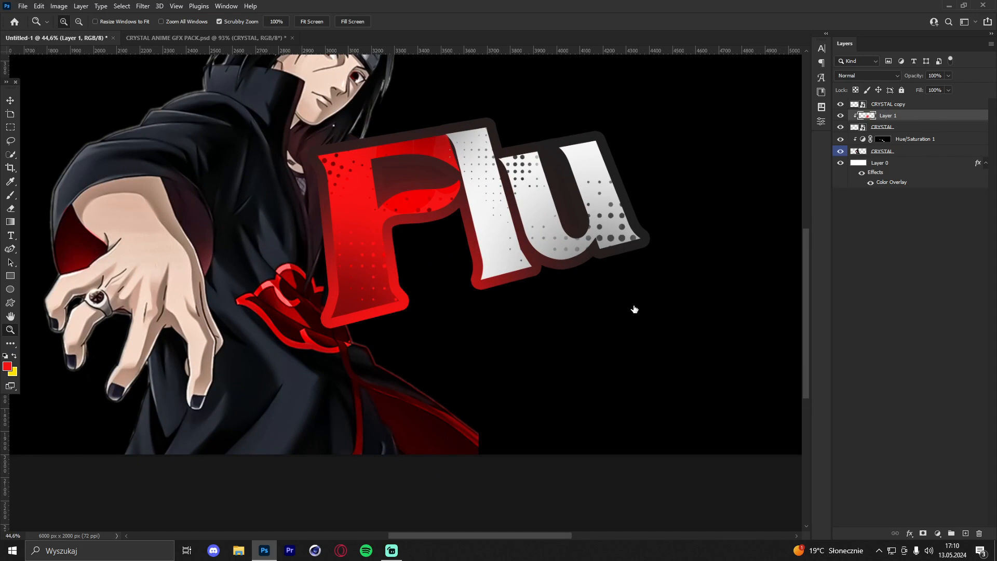
left_click(525, 371)
left_click(744, 267)
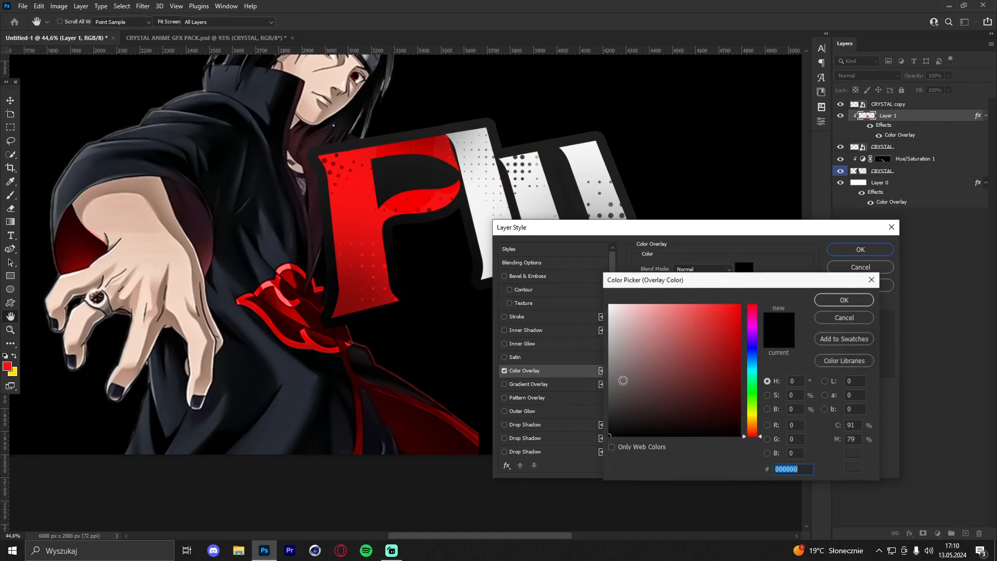
left_click_drag(623, 380, 545, 271)
left_click(842, 300)
left_click(860, 250)
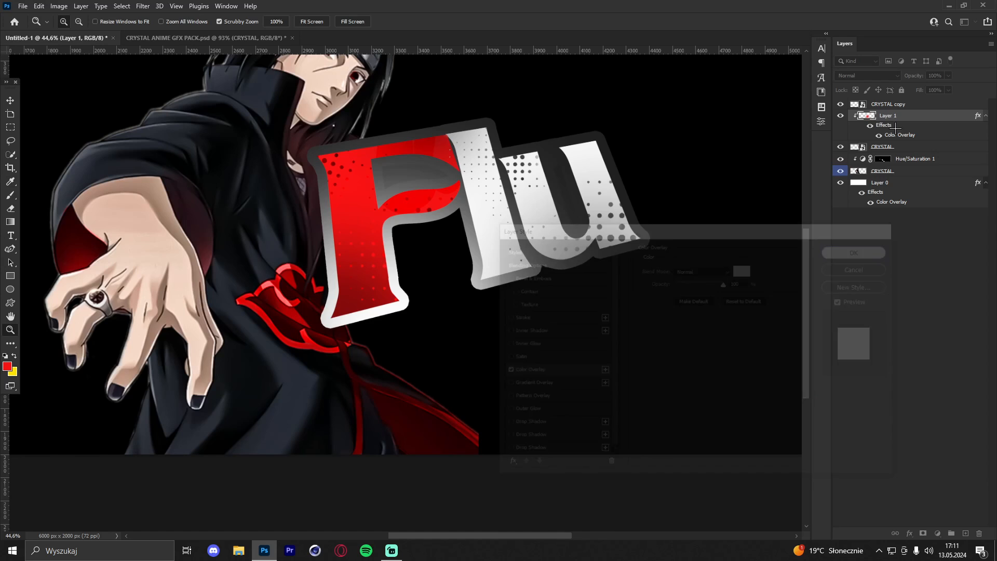
left_click(948, 75)
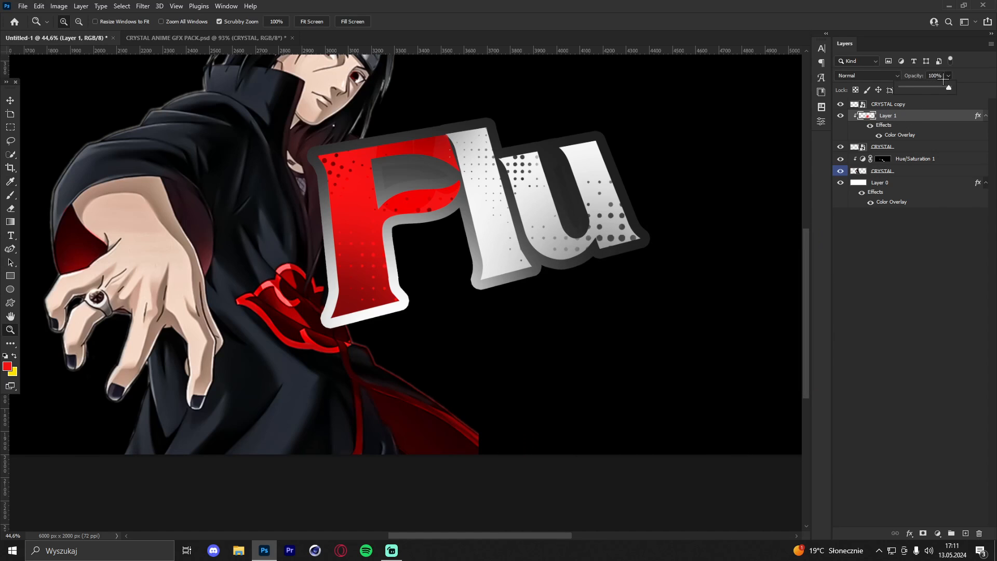
left_click_drag(951, 86, 910, 88)
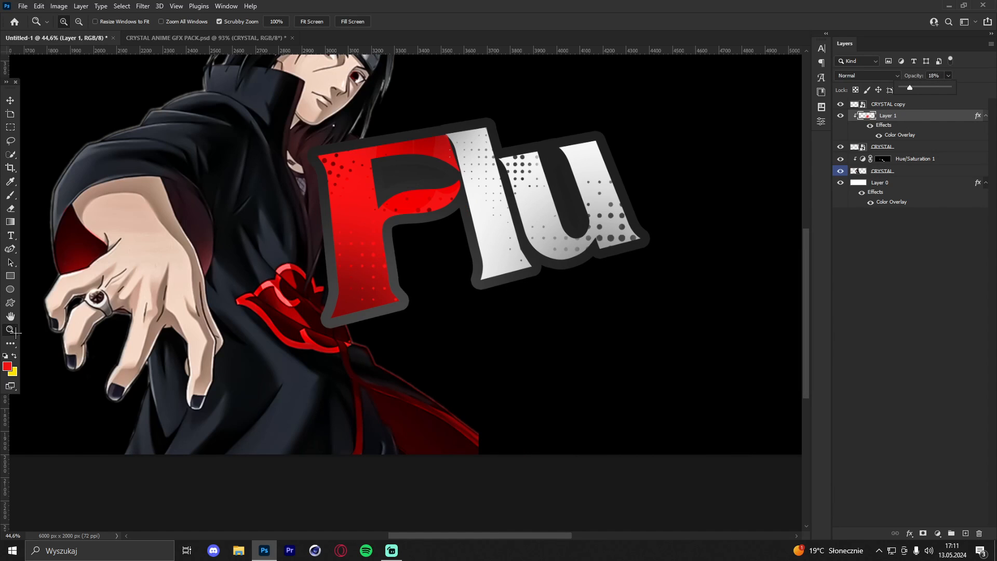
Convert the outline smart object and its clipped highlight layer into a single smart object
scroll(519, 158, "down", 10)
scroll(514, 160, "up", 12)
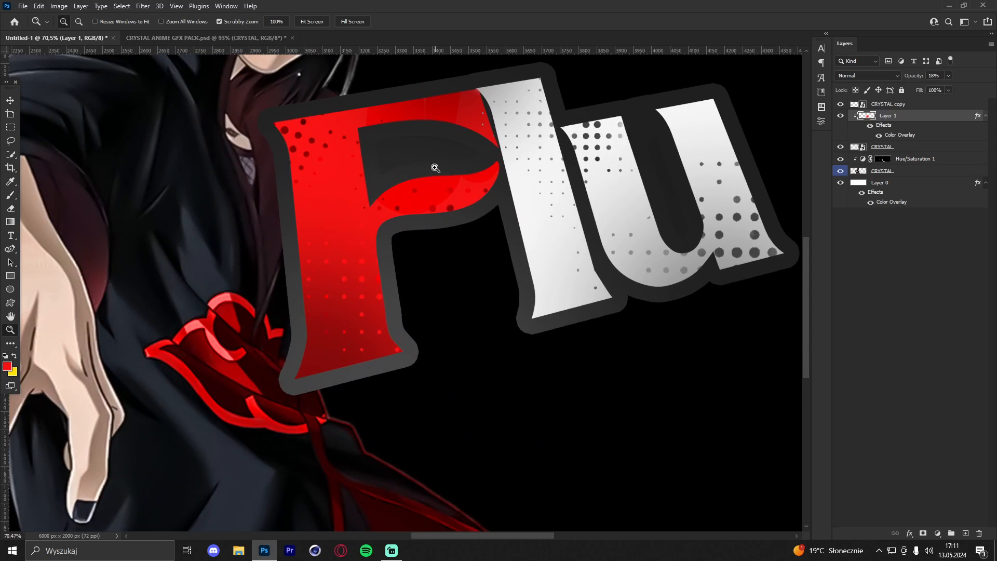
left_click(900, 147, "ctrl")
right_click(909, 147)
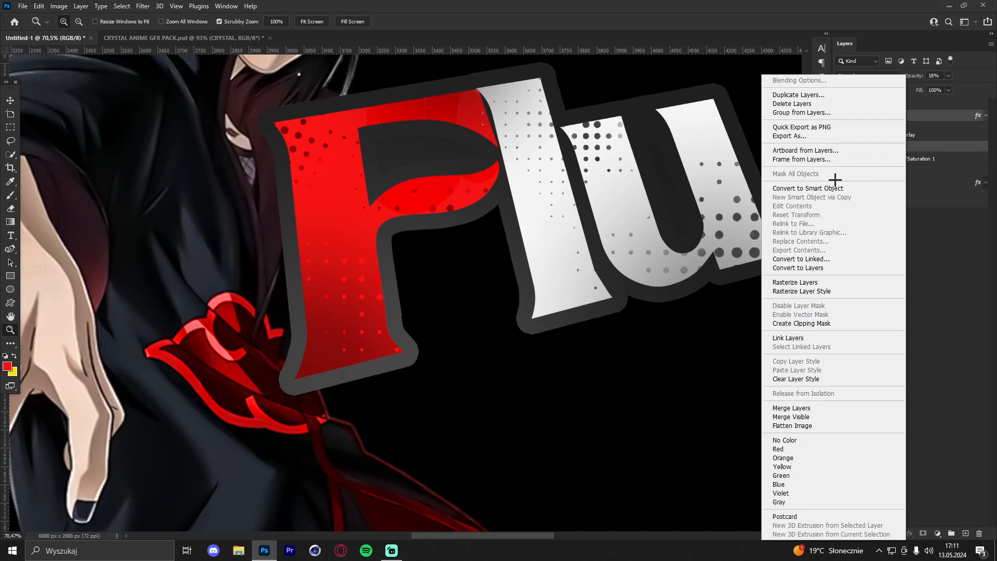
left_click(795, 186)
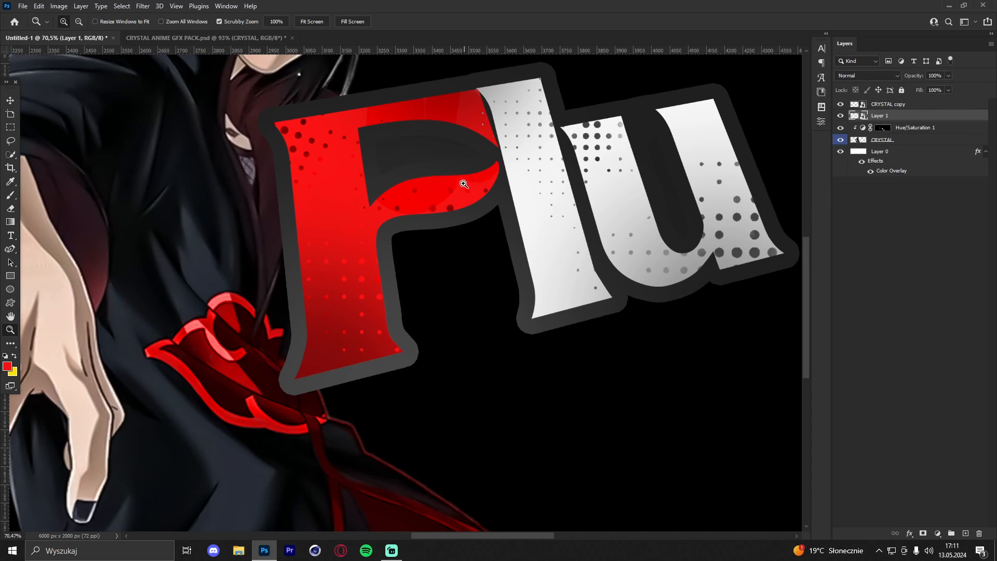
Add a new empty layer above the CRYSTAL copy text layer
scroll(464, 184, "down", 8)
scroll(464, 184, "up", 5)
left_click(888, 104)
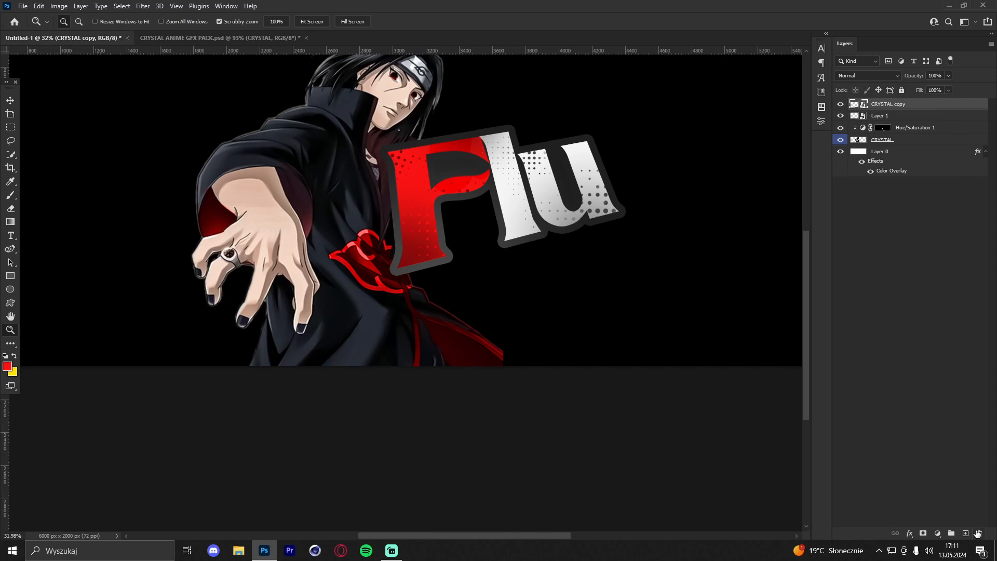
left_click(965, 532)
scroll(478, 181, "up", 2)
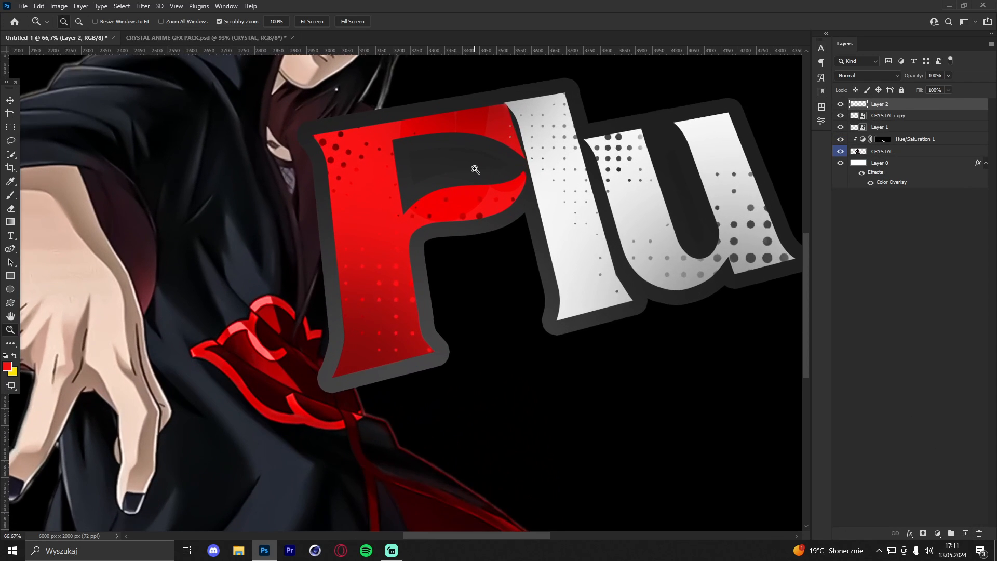
Choose the rough-edged 25 px KYLE brush preset for painting on Layer 2
left_click(11, 195)
right_click(396, 319)
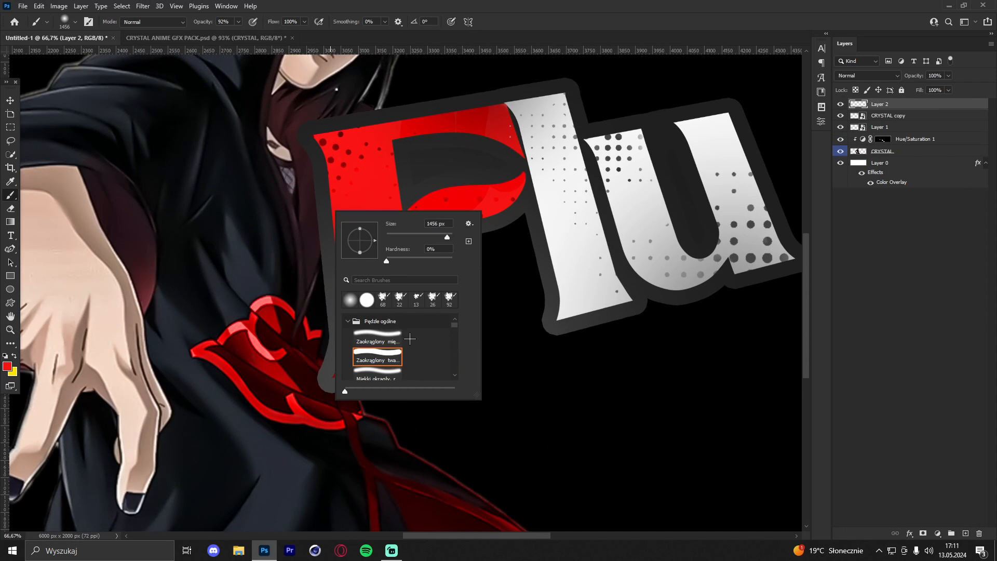
scroll(424, 361, "down", 5)
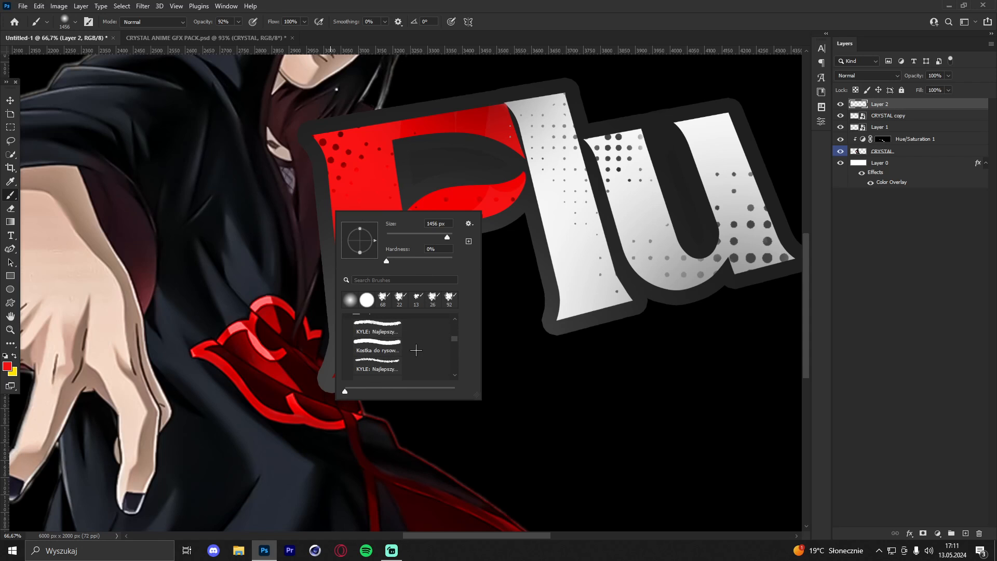
left_click(378, 362)
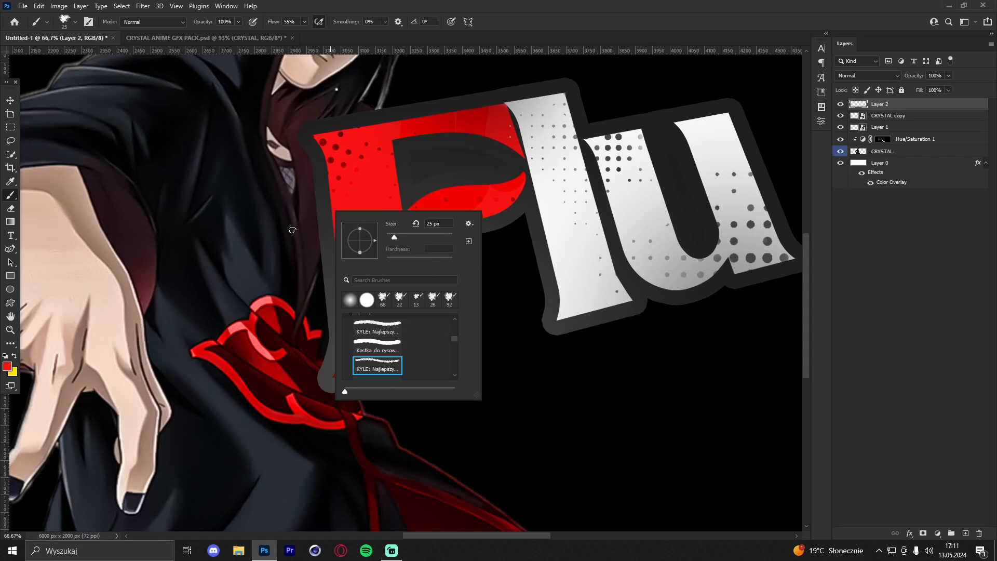
left_click(309, 192)
left_click(205, 38)
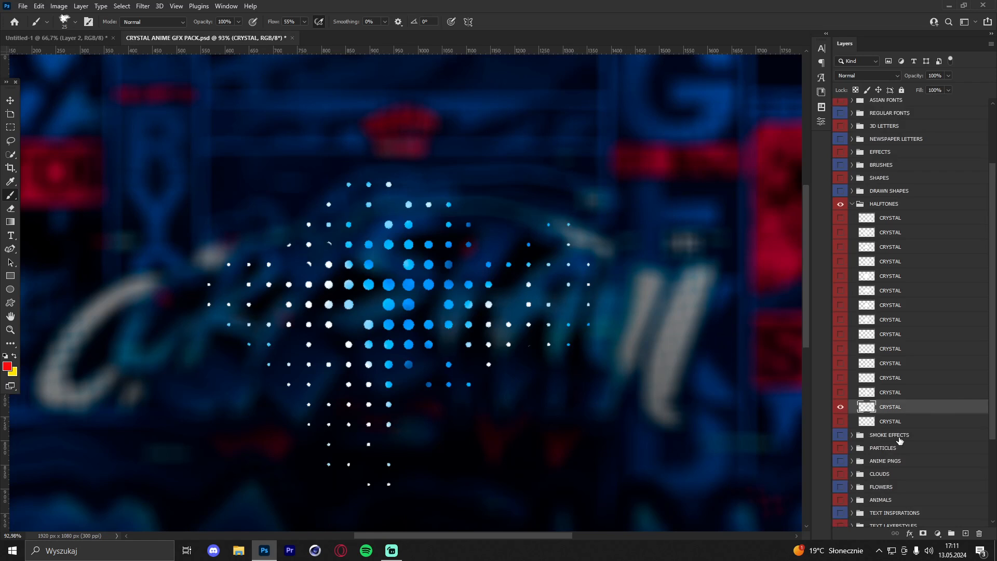
scroll(900, 440, "down", 5)
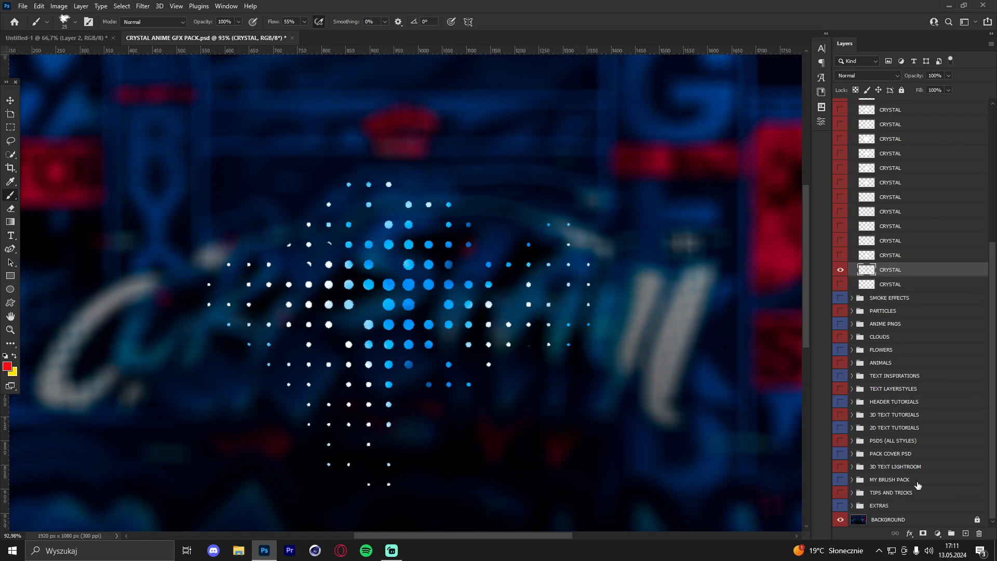
left_click(57, 38)
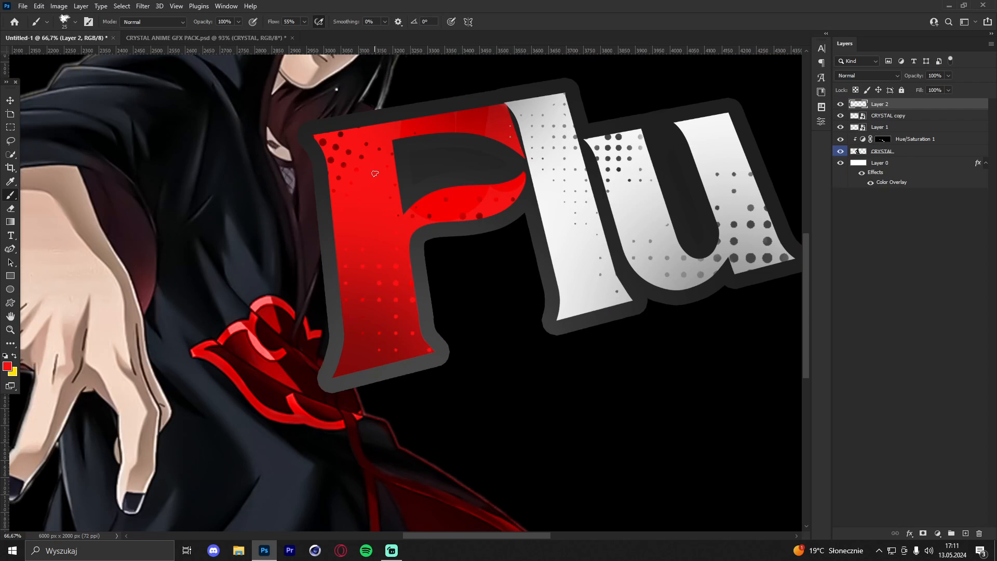
Trace a rough red line with a 20 px brush along the top, outer side and base of the F's gray outline
left_click(10, 329)
mouse_move(367, 173)
left_mouse_down()
mouse_move(306, 172)
mouse_move(349, 168)
left_mouse_up()
left_click(10, 195)
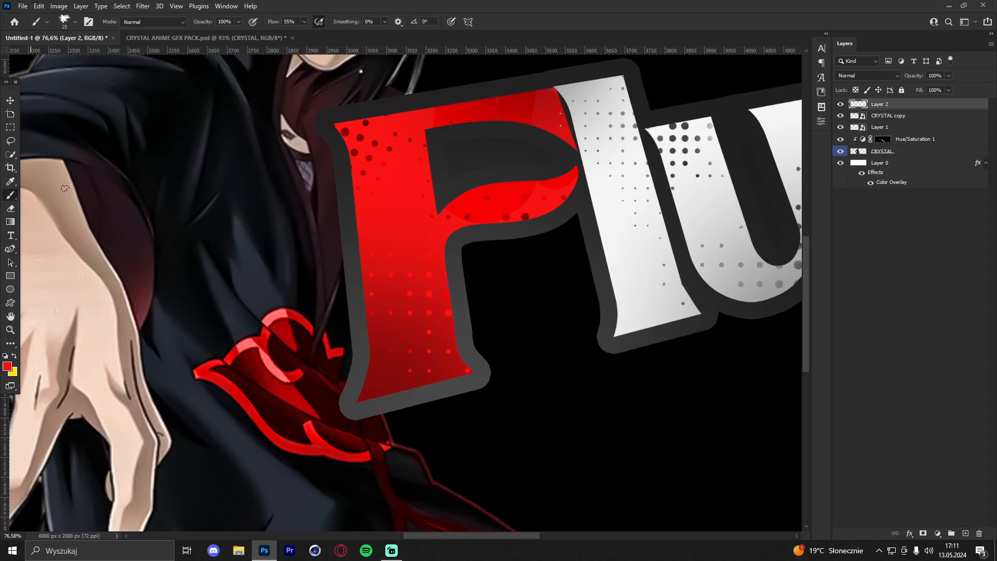
right_click(337, 174, "alt")
right_click(336, 172, "alt")
left_click_drag(403, 181, 408, 168, "alt")
mouse_move(320, 117)
left_mouse_down()
mouse_move(625, 60)
mouse_move(515, 72)
left_mouse_up()
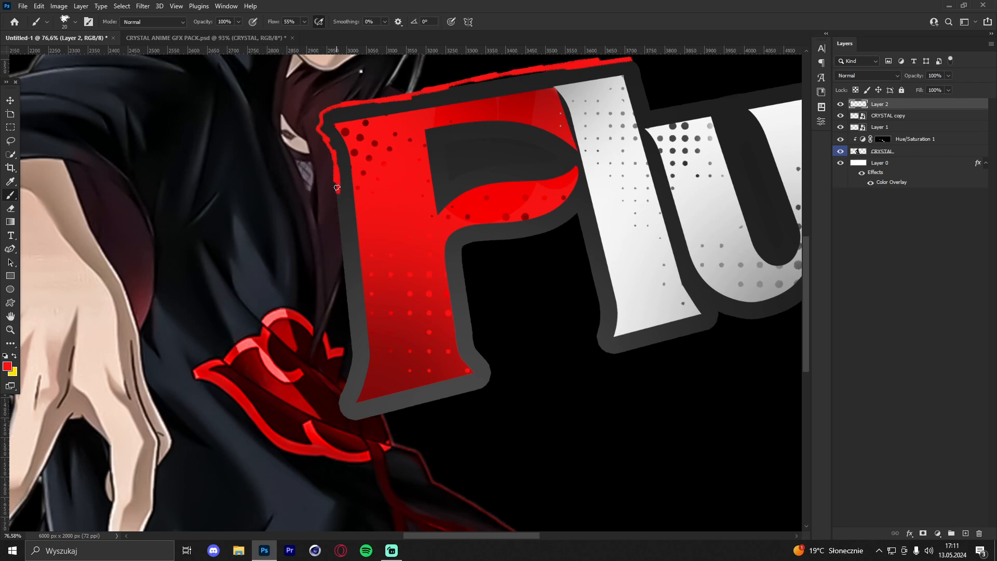
left_click_drag(337, 188, 341, 252)
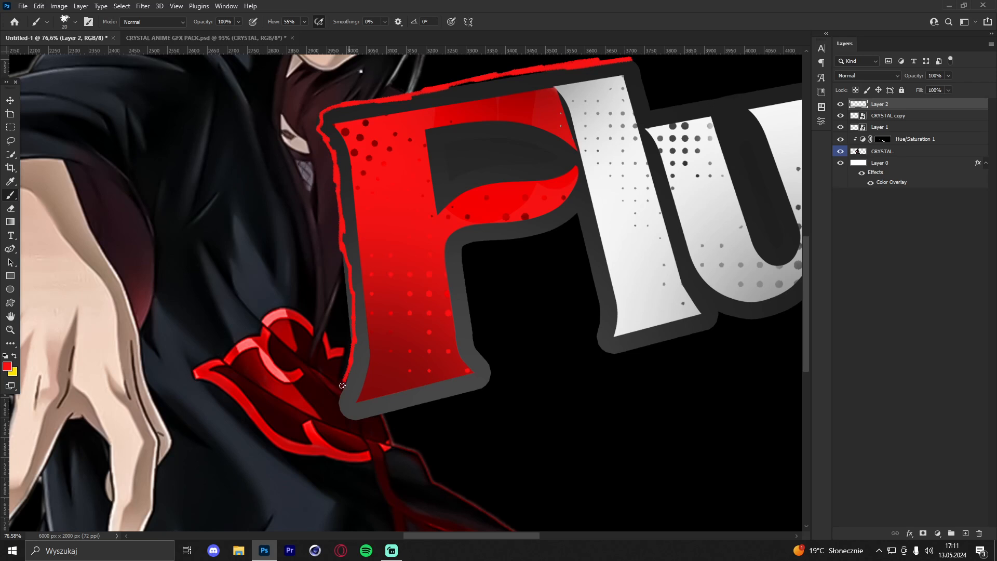
left_click_drag(413, 409, 476, 393)
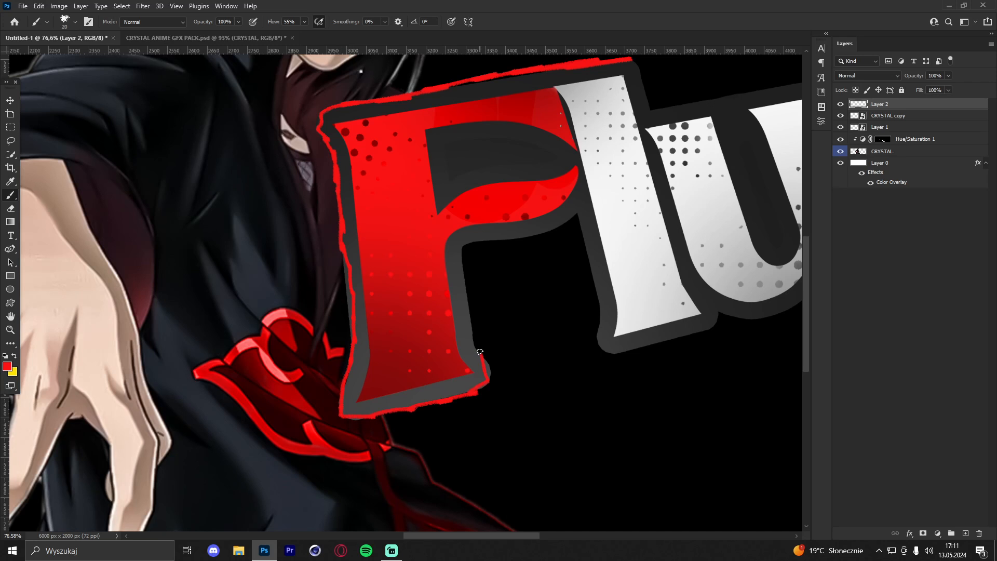
Continue the rough red line from the F's inner edge around the l and u until it closes at the top edge
left_click_drag(480, 352, 469, 282)
left_click_drag(463, 242, 564, 225)
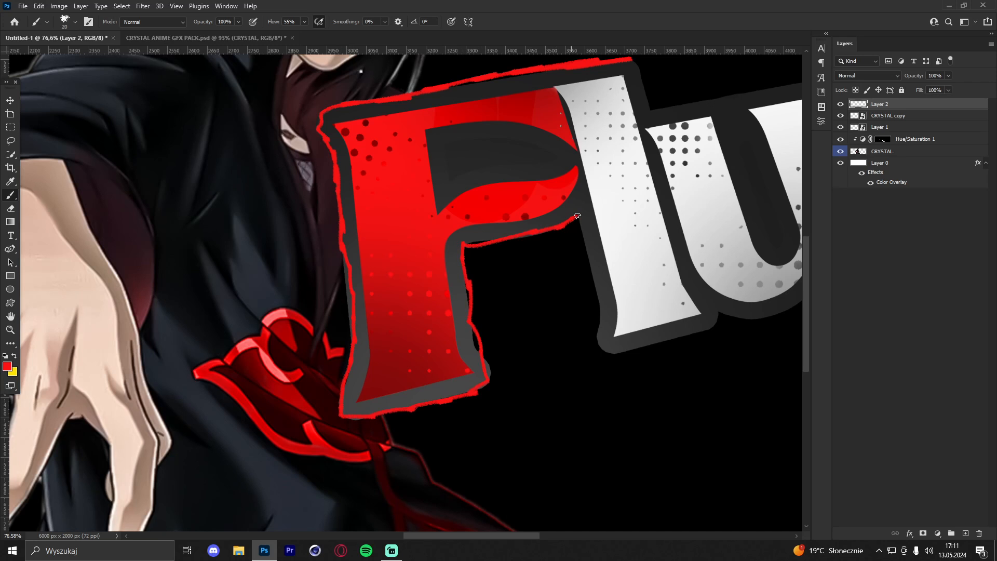
left_click_drag(590, 284, 600, 318)
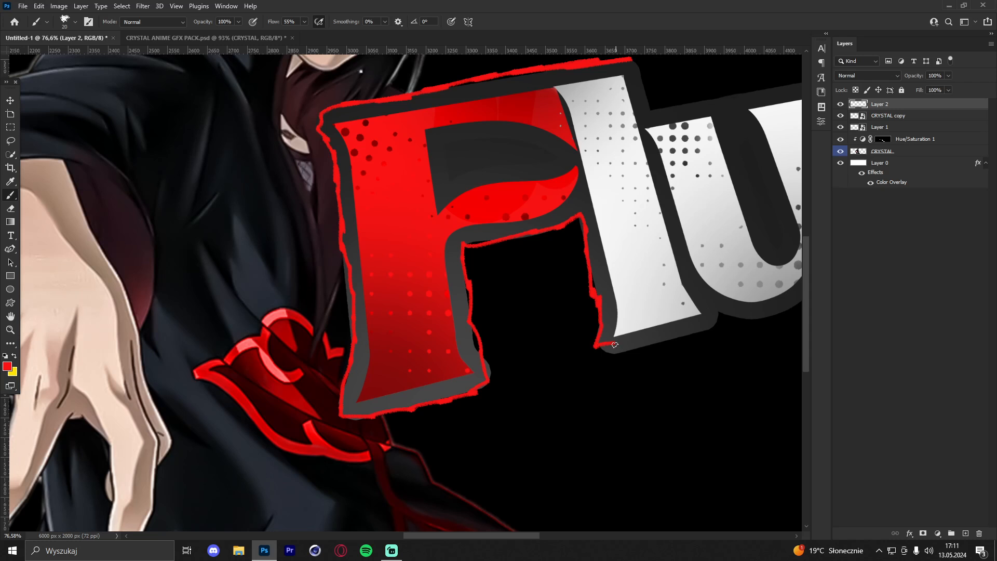
left_click_drag(666, 342, 718, 323)
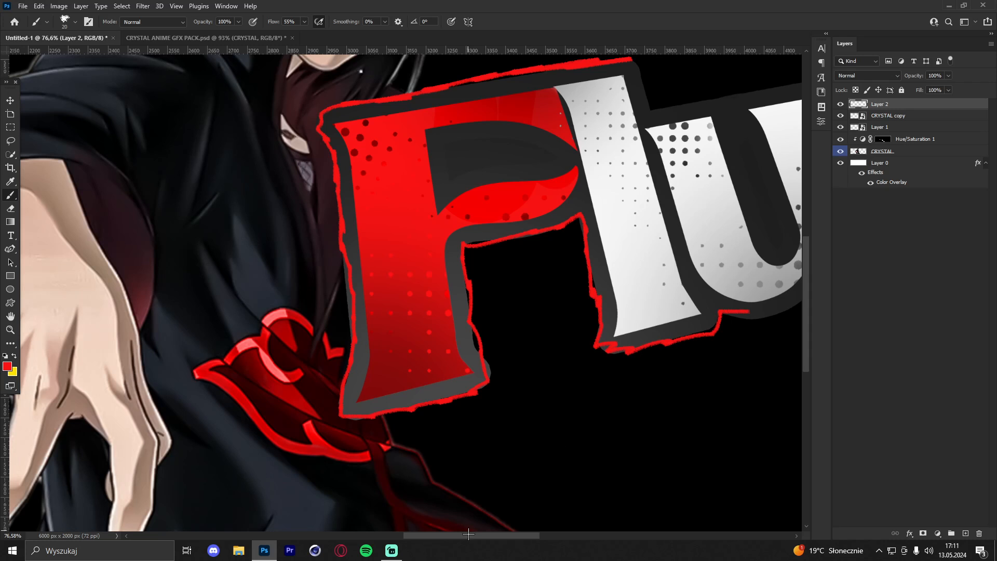
left_click_drag(468, 534, 525, 535)
scroll(485, 363, "up", 1)
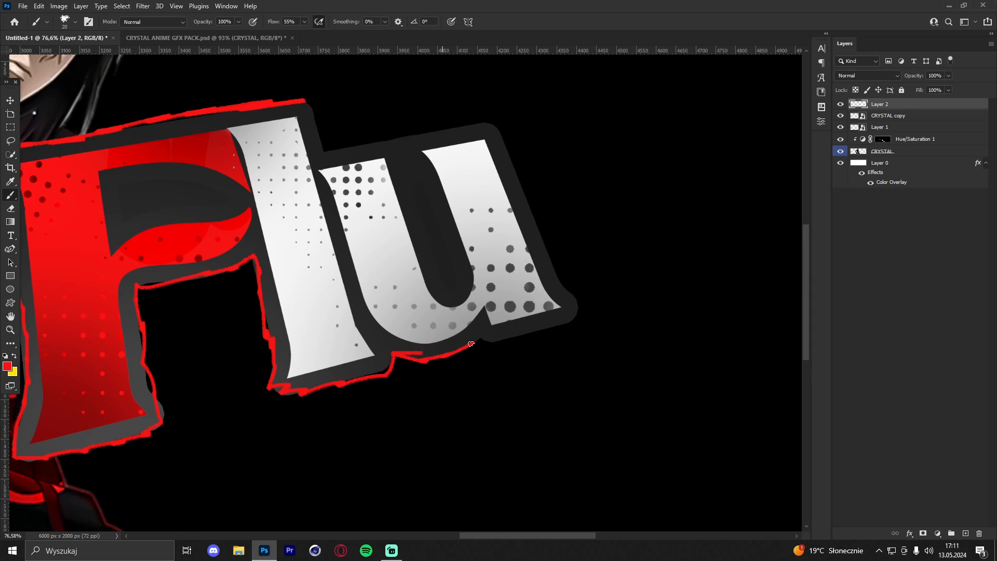
mouse_move(561, 282)
left_mouse_down()
mouse_move(506, 149)
mouse_move(483, 123)
mouse_move(343, 146)
mouse_move(295, 102)
left_mouse_up()
Add a new layer above Layer 2 and scribble a red zigzag inside the enclosed gap of the F
left_click(10, 331)
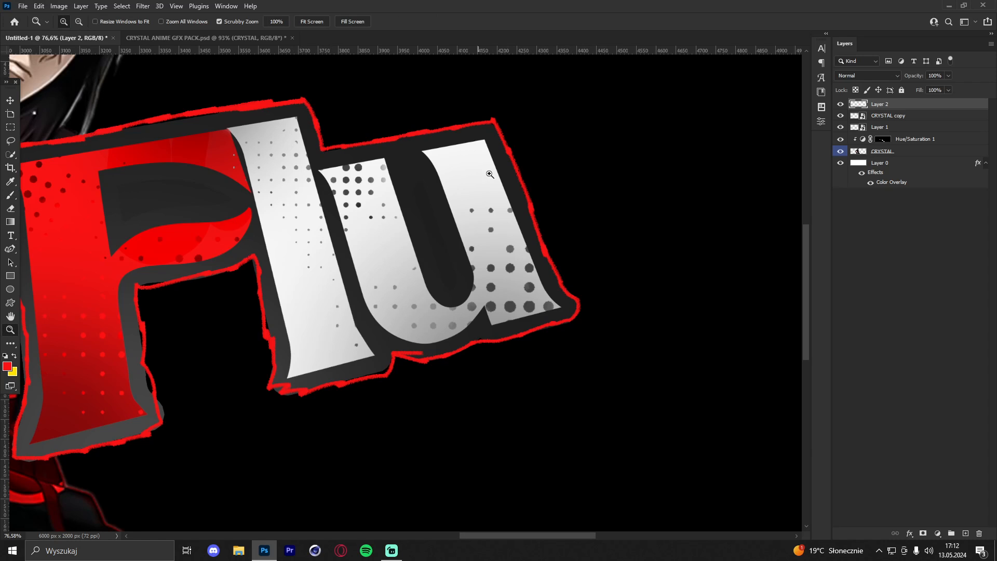
mouse_move(488, 175)
left_mouse_down()
mouse_move(434, 182)
mouse_move(524, 176)
left_mouse_up()
left_click_drag(487, 157, 407, 146)
left_click_drag(472, 151, 535, 182)
left_click(966, 534)
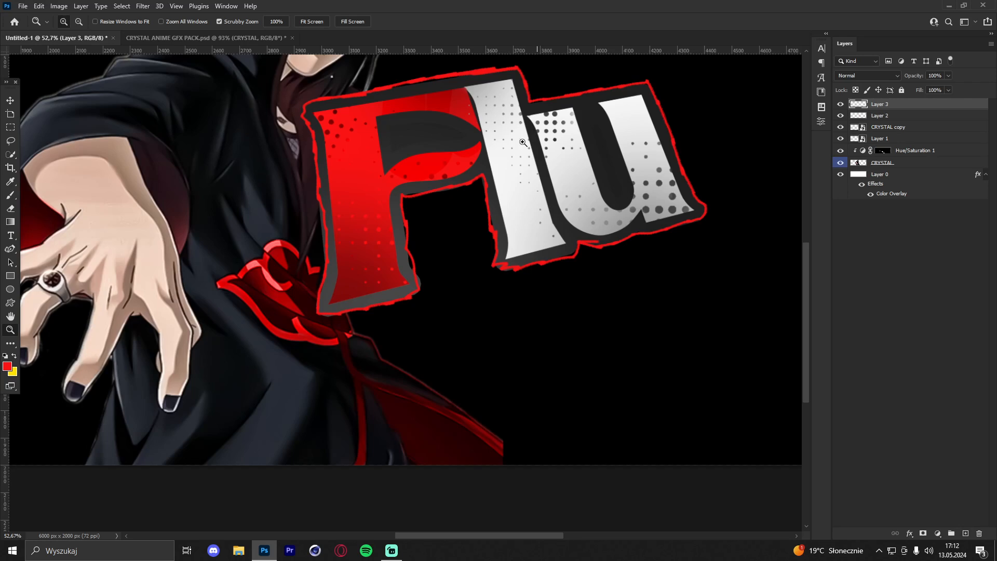
left_click_drag(517, 149, 535, 136)
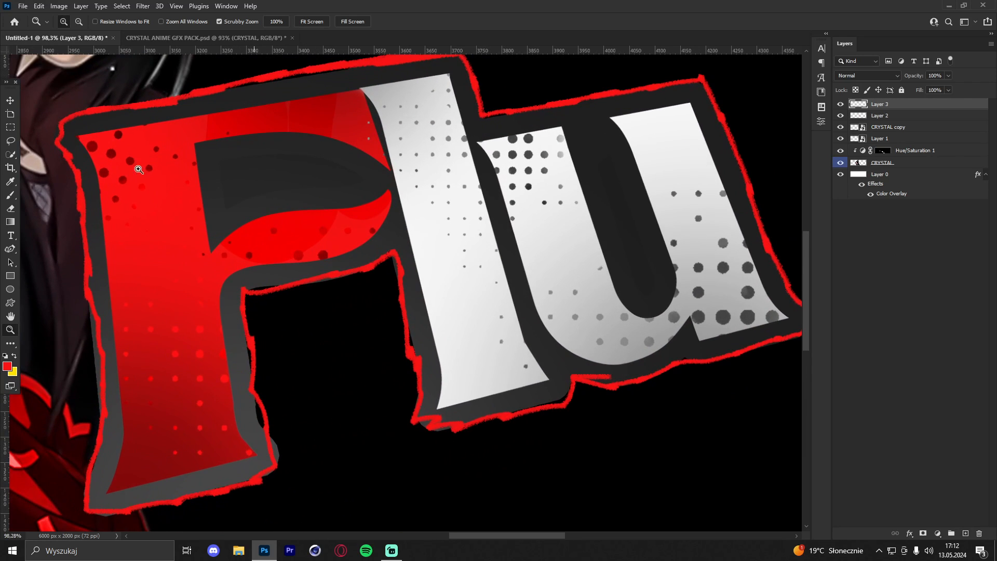
left_click(11, 195)
left_click_drag(335, 173, 227, 182)
Sample the light gray of the lettering and scribble a zigzag down the dark inner gap of the u with a 24 px brush
key("x")
left_click(538, 240, "alt")
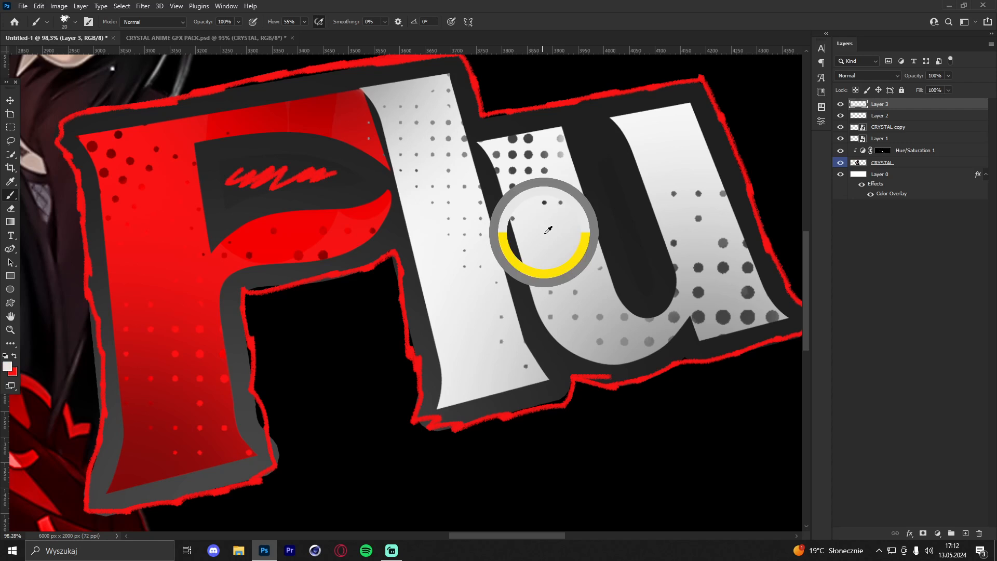
mouse_move(652, 276)
left_mouse_down()
mouse_move(630, 269)
mouse_move(634, 229)
mouse_move(597, 182)
mouse_move(582, 132)
left_mouse_up()
scroll(167, 258, "down", 2)
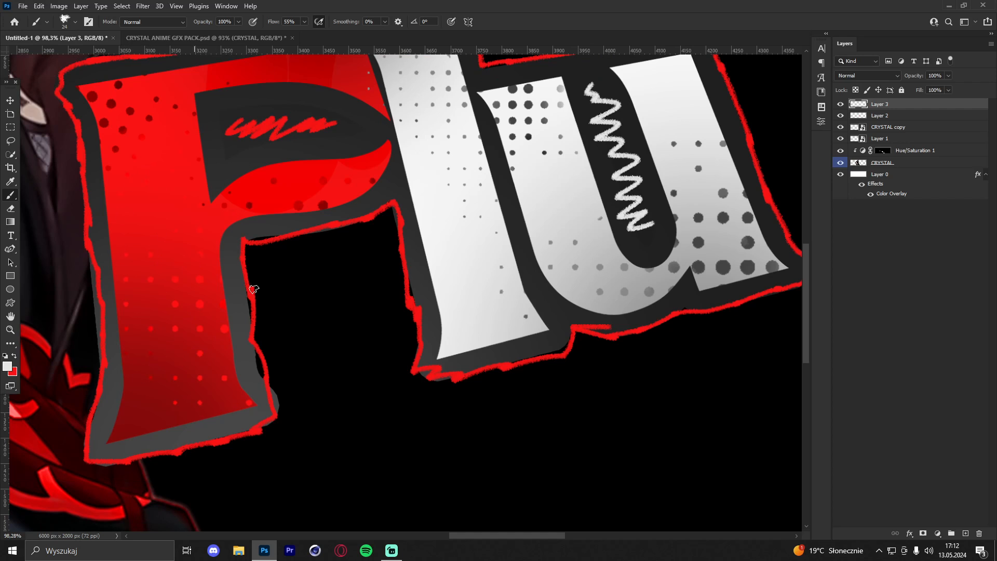
Sample the dark gray inside the u and scribble a zigzag on the lower part of the white l, undoing the first attempt
scroll(254, 289, "up", 3)
left_click(11, 329)
mouse_move(456, 131)
left_mouse_down()
mouse_move(364, 143)
mouse_move(449, 138)
left_mouse_up()
left_click_drag(459, 173, 491, 182)
scroll(456, 164, "up", 2)
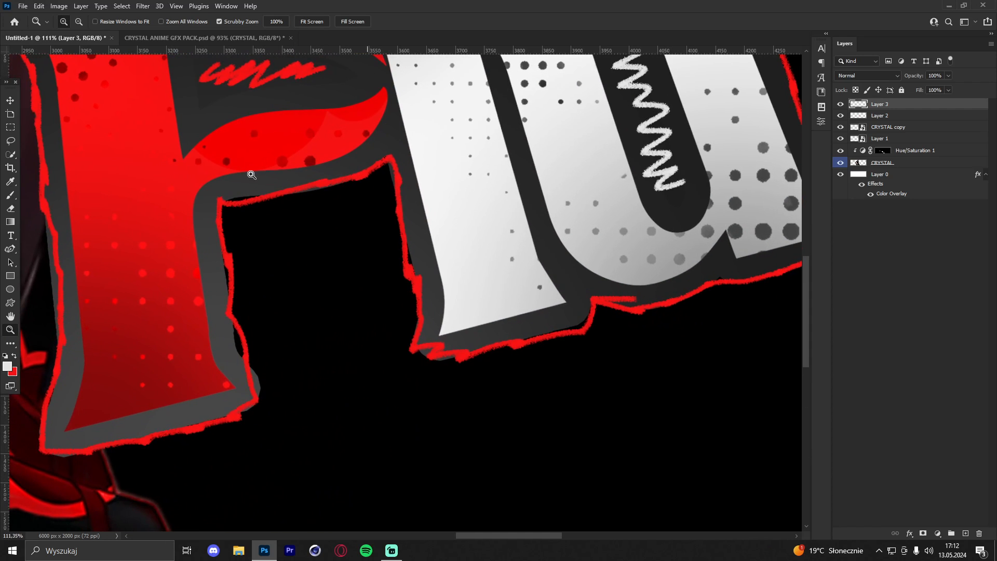
left_click(11, 195)
left_click(678, 205, "alt")
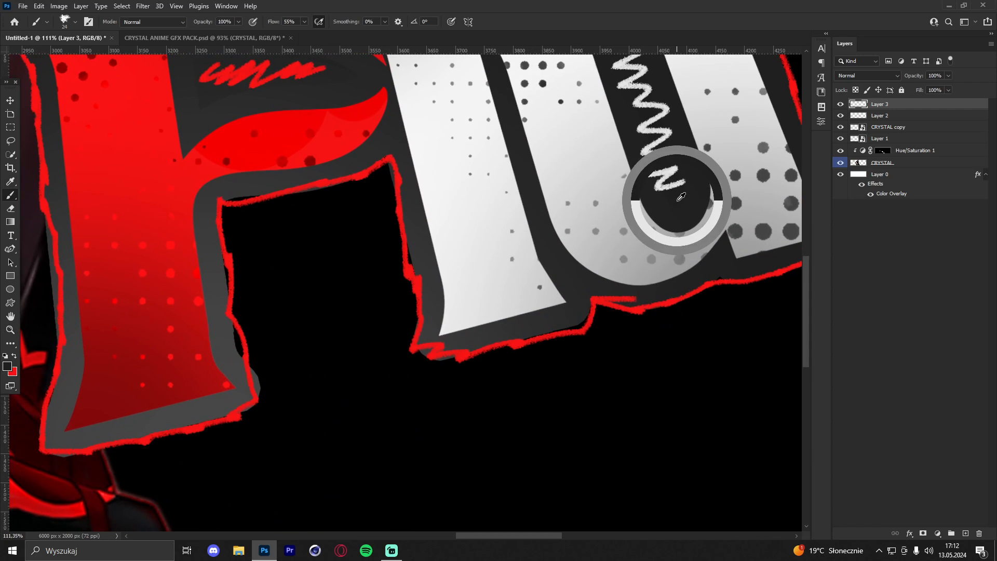
mouse_move(502, 288)
left_mouse_down()
mouse_move(474, 297)
mouse_move(473, 213)
mouse_move(457, 176)
left_mouse_up()
key("ctrl+z")
mouse_move(513, 275)
left_mouse_down()
mouse_move(485, 267)
mouse_move(456, 216)
mouse_move(472, 173)
mouse_move(446, 151)
mouse_move(394, 151)
mouse_move(496, 149)
mouse_move(447, 150)
mouse_move(511, 137)
left_mouse_up()
Add a new empty layer directly above the Layer 0 background
left_click(10, 329)
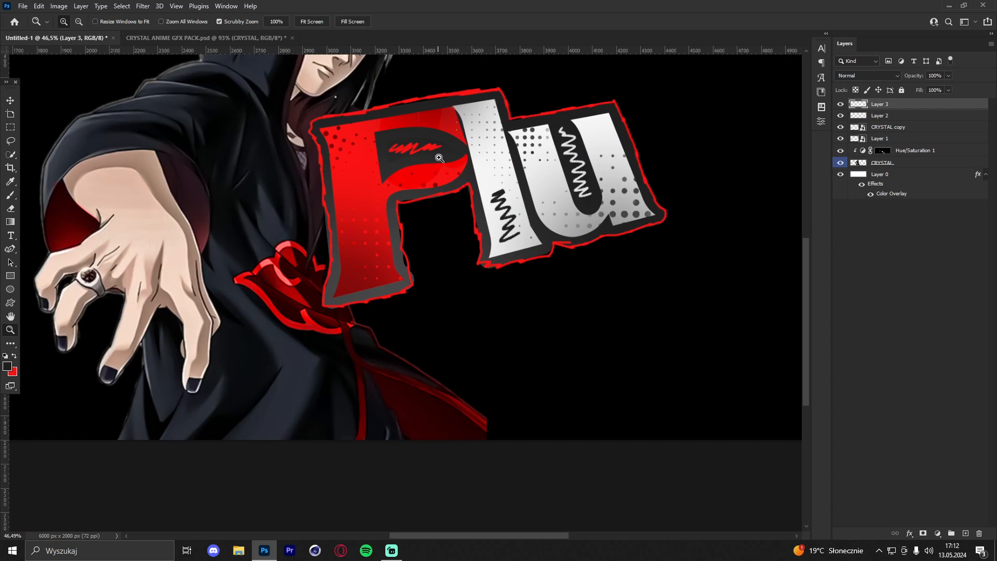
left_click_drag(439, 158, 552, 154)
left_click_drag(441, 144, 544, 157)
left_click_drag(484, 163, 529, 154)
left_click_drag(293, 162, 343, 162)
left_click(10, 99)
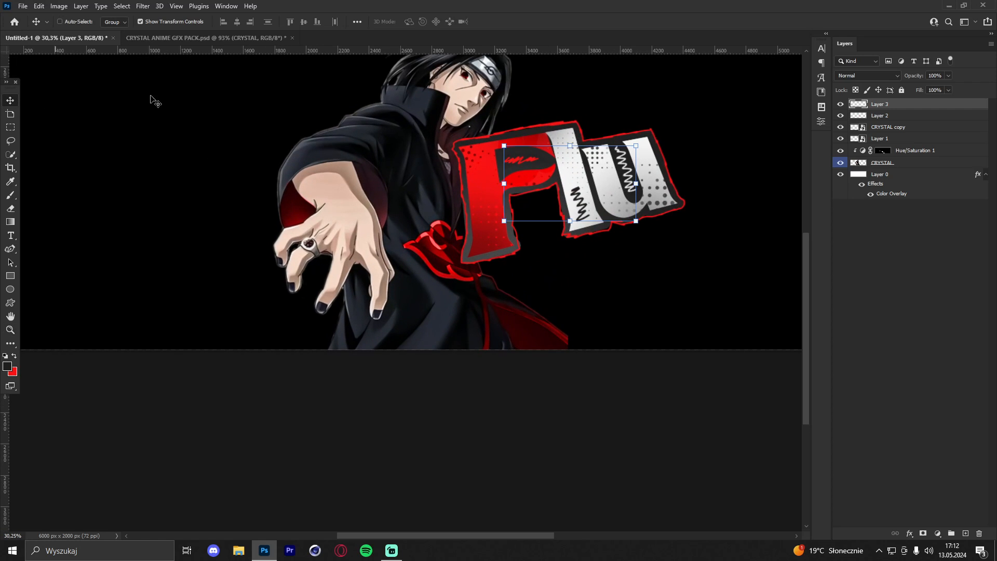
left_click(899, 180)
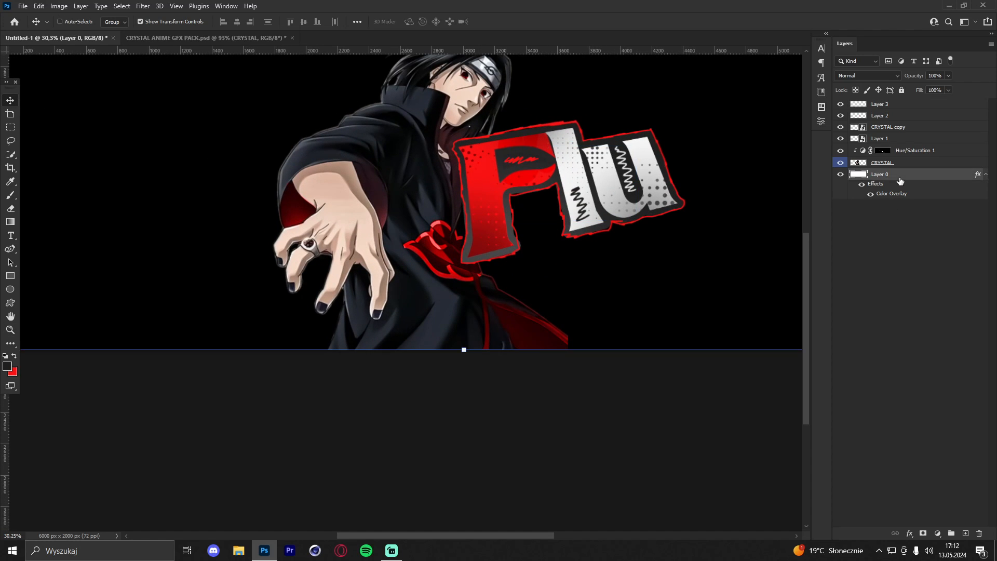
left_click(965, 534)
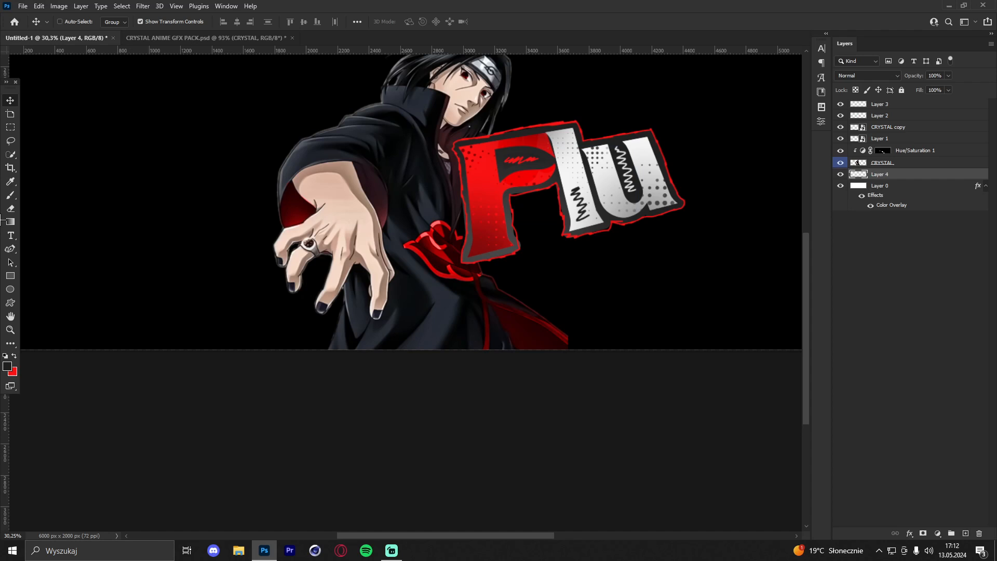
Ready the Brush tool with a fully saturated bright red foreground color
left_click(9, 195)
left_click(14, 355)
left_click(7, 366)
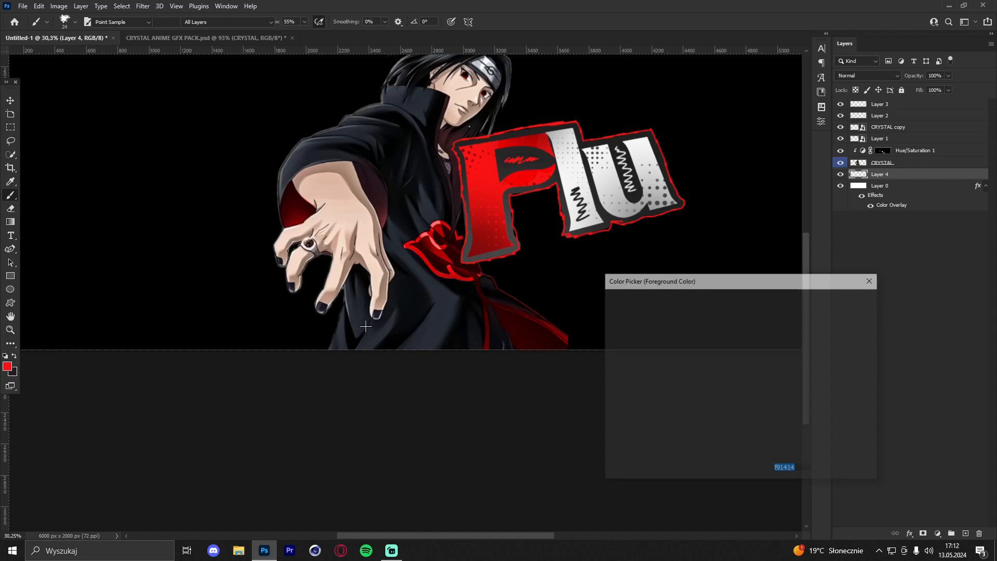
mouse_move(629, 316)
left_mouse_down()
mouse_move(582, 277)
mouse_move(865, 260)
left_mouse_up()
left_click(845, 300)
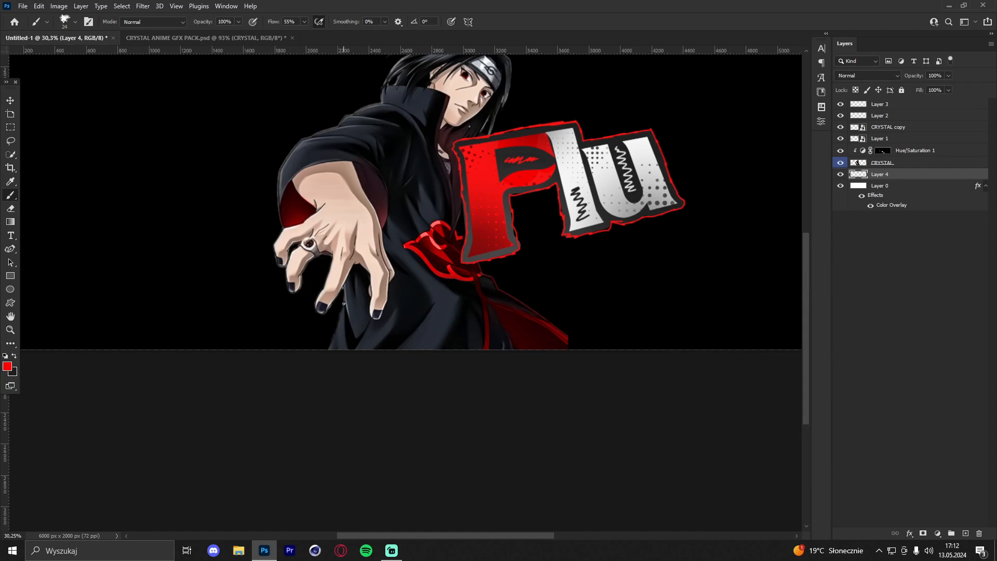
Paint a rough red edge behind the character's lower cloak, fingers, hand and sleeve with a 116 px brush
left_click_drag(328, 349, 343, 299)
mouse_move(326, 278)
left_mouse_down()
mouse_move(330, 258)
mouse_move(307, 270)
left_mouse_up()
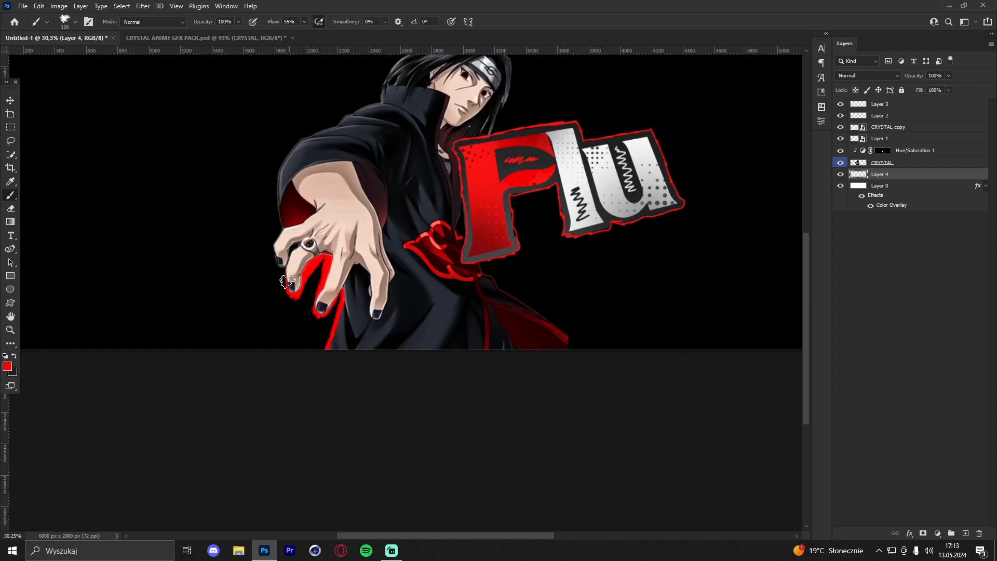
left_click_drag(282, 204, 282, 225)
mouse_move(278, 191)
left_mouse_down()
mouse_move(307, 136)
mouse_move(345, 122)
left_mouse_up()
Extend the rough red edge behind the character's shoulder, collar and hair and down the cloak below the text
scroll(345, 122, "up", 3)
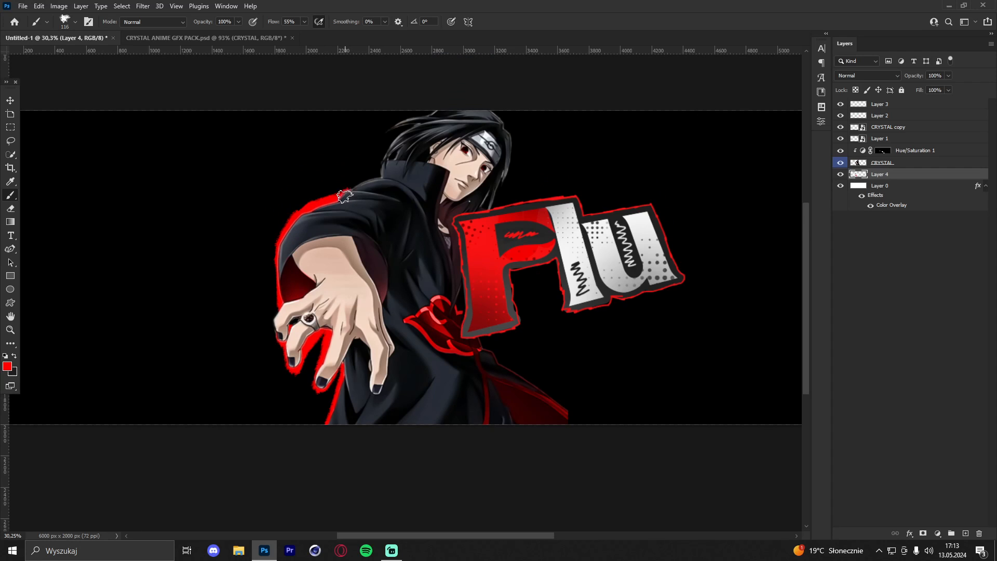
mouse_move(344, 196)
left_mouse_down()
mouse_move(378, 177)
mouse_move(389, 126)
mouse_move(442, 107)
left_mouse_up()
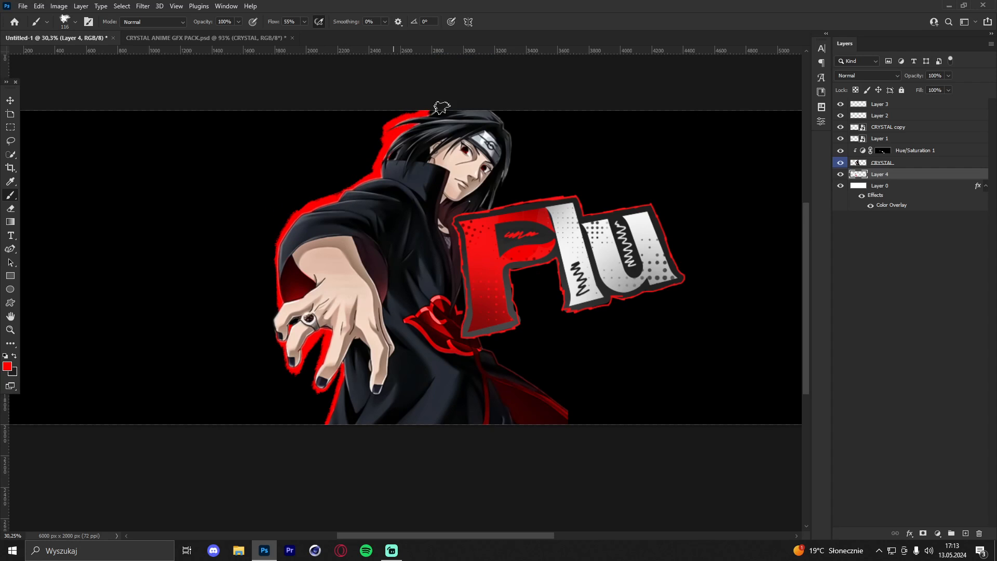
mouse_move(493, 127)
left_mouse_down()
mouse_move(510, 118)
mouse_move(517, 145)
mouse_move(506, 182)
mouse_move(506, 163)
mouse_move(473, 229)
left_mouse_up()
scroll(471, 266, "down", 3)
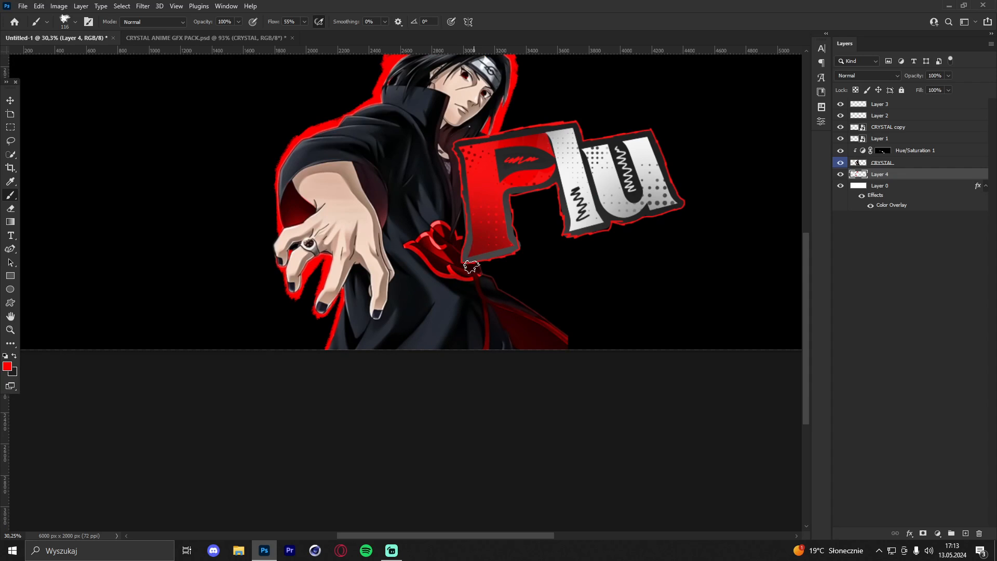
left_click_drag(508, 295, 570, 350)
Change the Layer 0 background's Color Overlay to dark red #3e0000
left_click(11, 330)
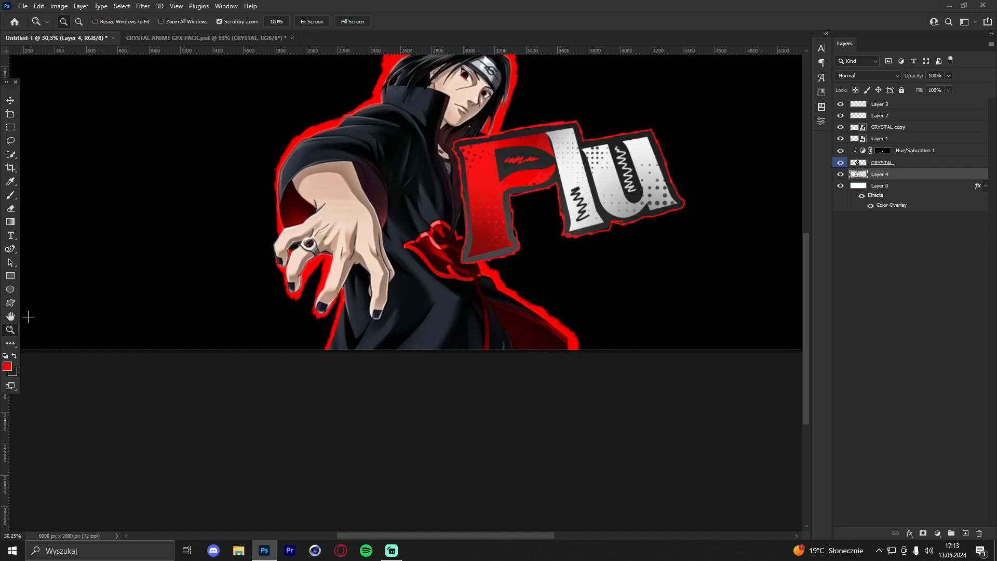
mouse_move(500, 158)
left_mouse_down()
mouse_move(322, 157)
mouse_move(490, 161)
mouse_move(447, 166)
mouse_move(486, 173)
mouse_move(416, 163)
mouse_move(443, 161)
left_mouse_up()
left_click(10, 100)
left_click(917, 188)
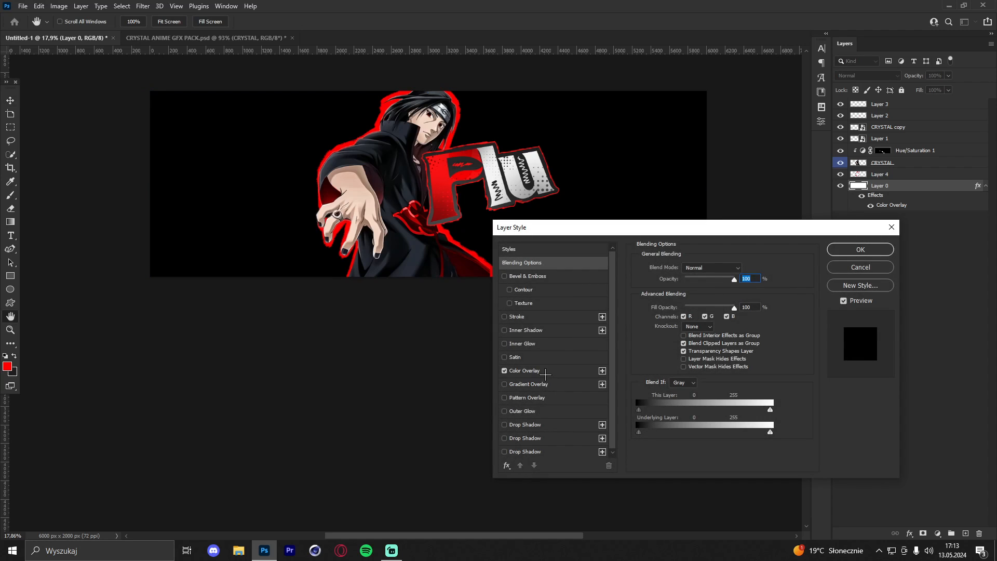
left_click(545, 373)
left_click(745, 268)
left_click(728, 342)
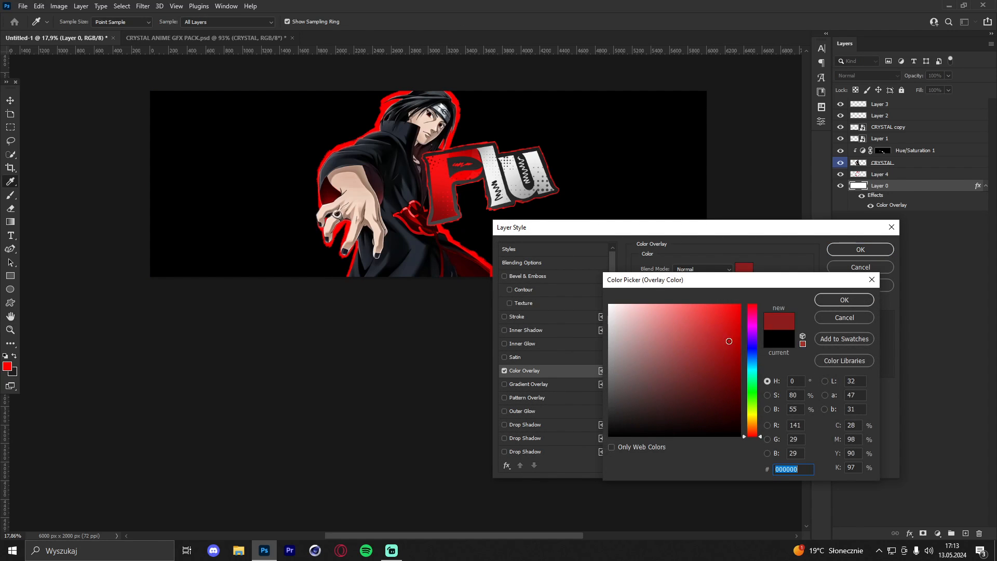
mouse_move(729, 341)
left_mouse_down()
mouse_move(725, 373)
mouse_move(744, 396)
mouse_move(741, 437)
mouse_move(727, 397)
mouse_move(735, 366)
mouse_move(737, 396)
mouse_move(754, 403)
left_mouse_up()
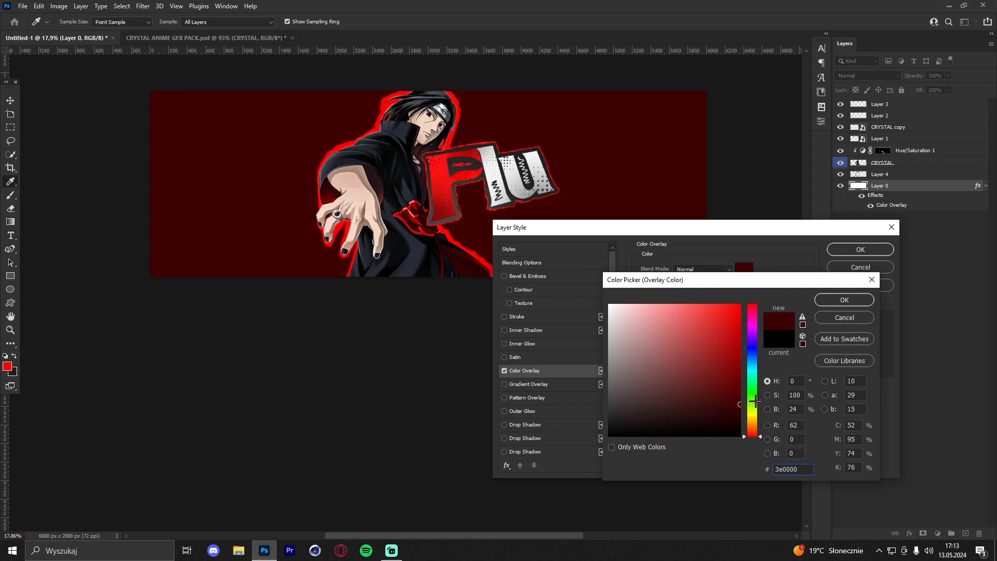
left_click(845, 299)
left_click(860, 249)
key("v")
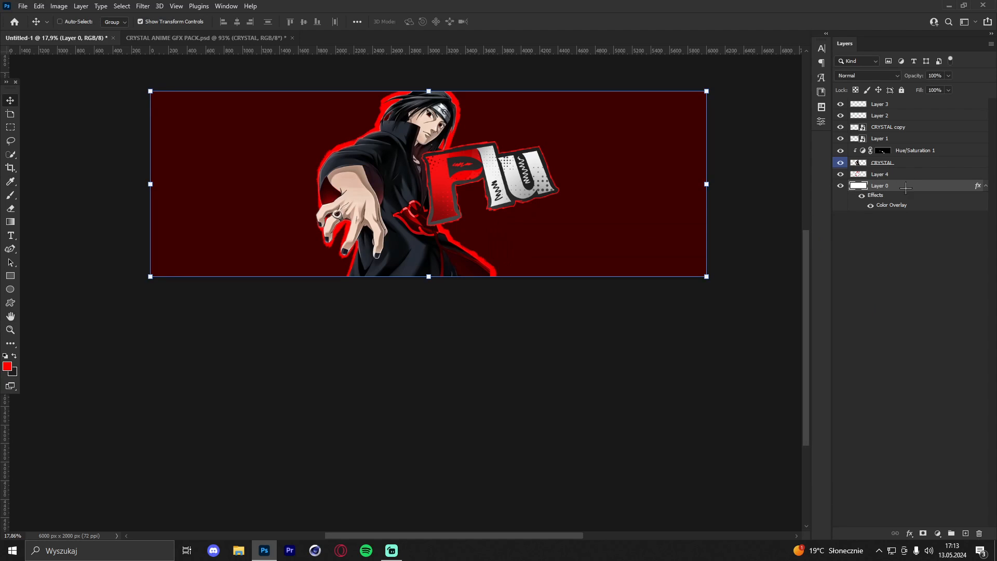
Convert the Layer 0 background to a smart object and add a new empty layer directly above it
right_click(906, 186)
left_click(806, 245)
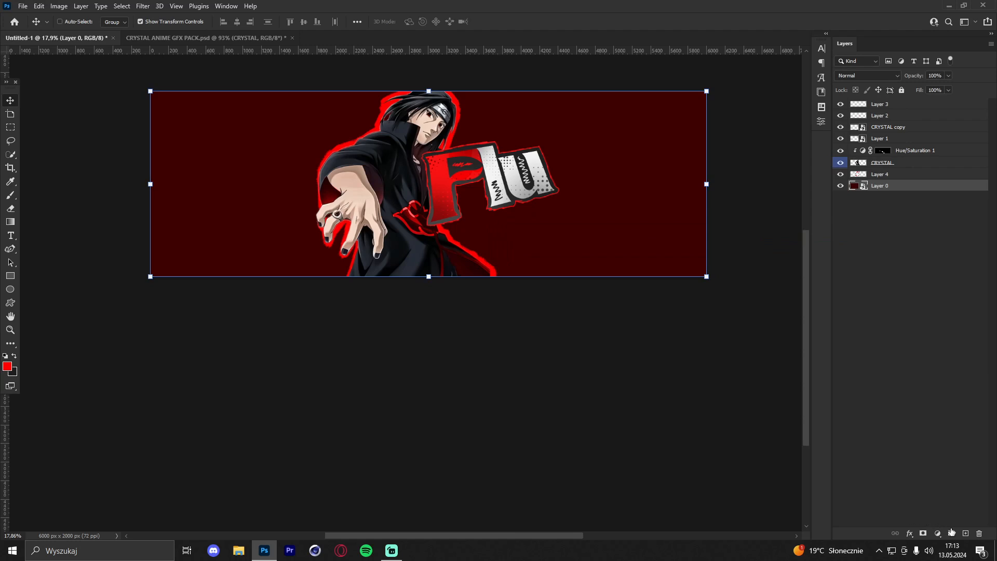
left_click(965, 534)
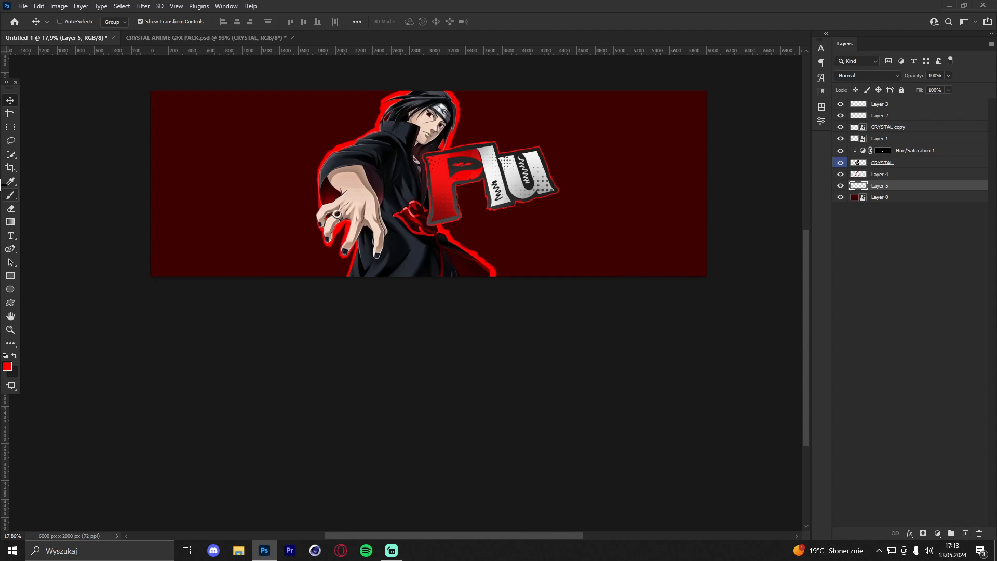
Ready a soft round brush at 3318 px with a near-white color sampled from the lettering
left_click(10, 195)
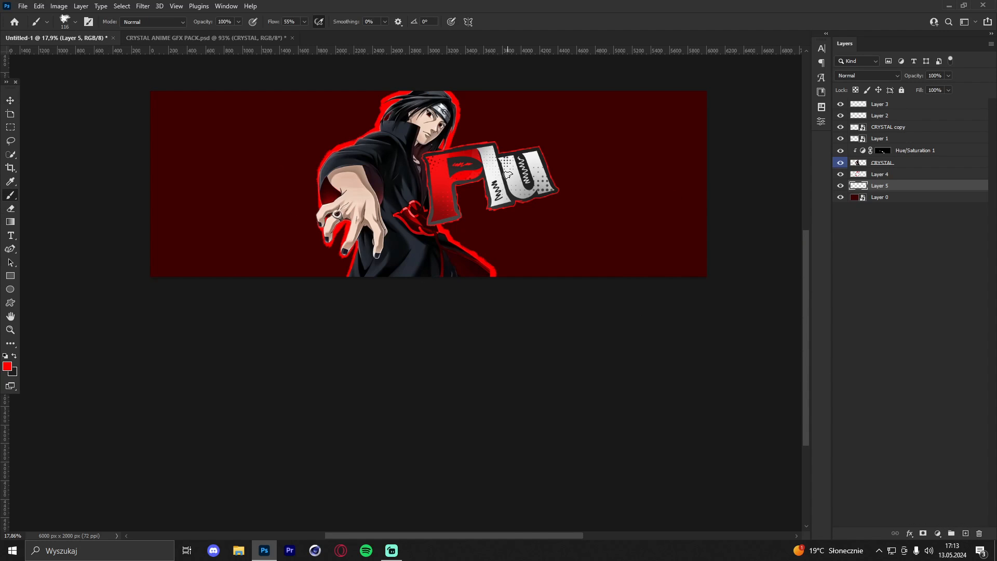
right_click(567, 205)
scroll(620, 345, "up", 3)
left_click(624, 348)
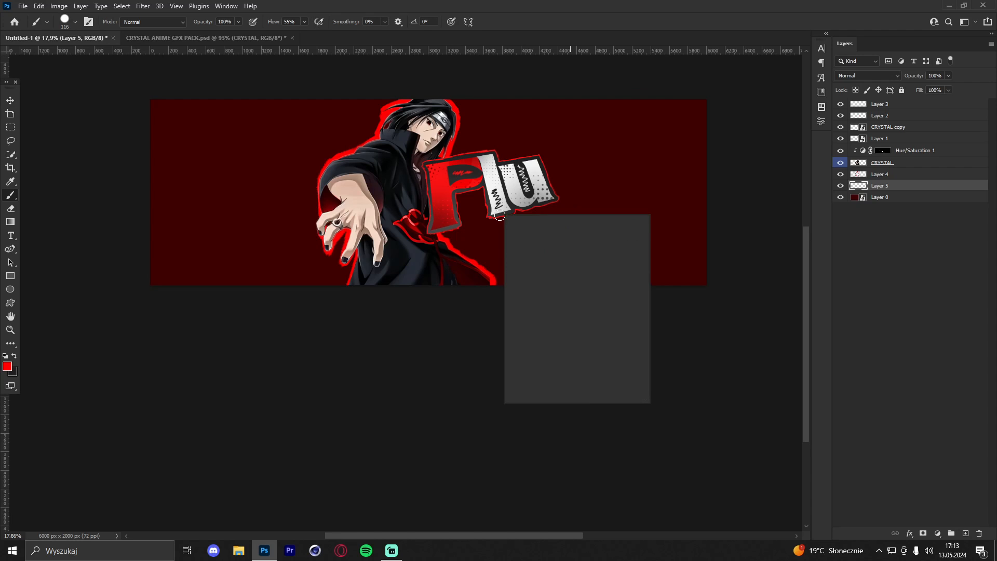
left_click_drag(571, 263, 553, 264)
left_click_drag(496, 222, 626, 223)
left_click(511, 179, "alt")
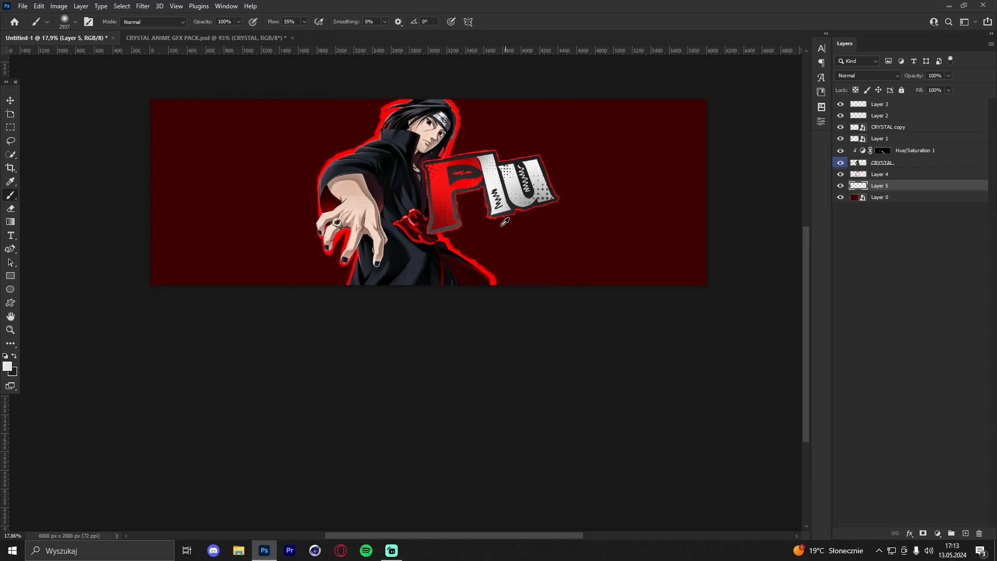
left_click_drag(492, 255, 510, 255)
Paint soft white glows at 100% flow below the text and at the banner's upper left, blended in Overlay mode
left_click(510, 297)
key("ctrl+z")
left_click_drag(274, 23, 322, 24)
left_click(518, 310)
scroll(514, 322, "up", 3)
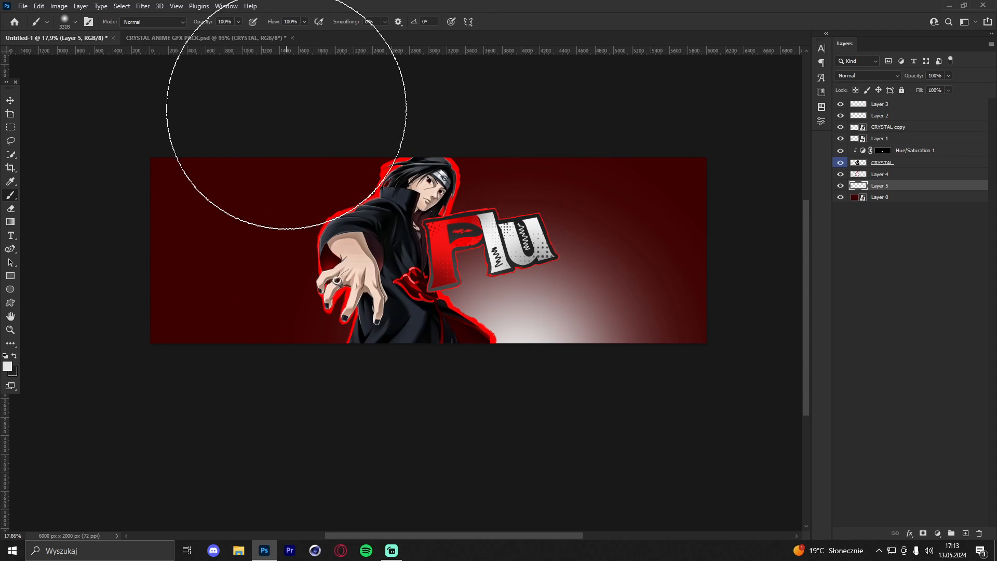
left_click(289, 78)
left_click(866, 76)
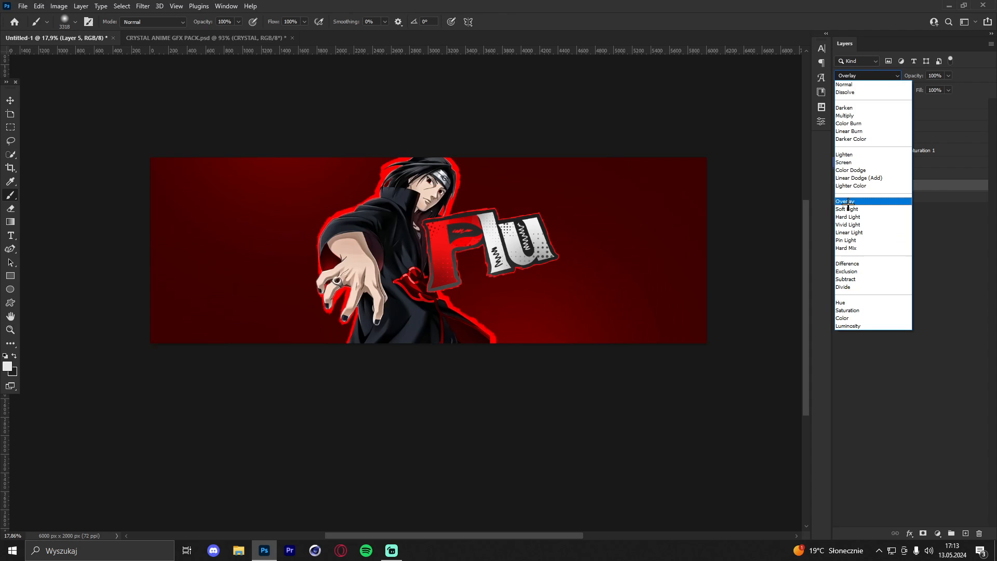
left_click(857, 198)
Examine the text and the character's red outline up close, toggling the visibility of Layer 1 and Layer 4
left_click(11, 330)
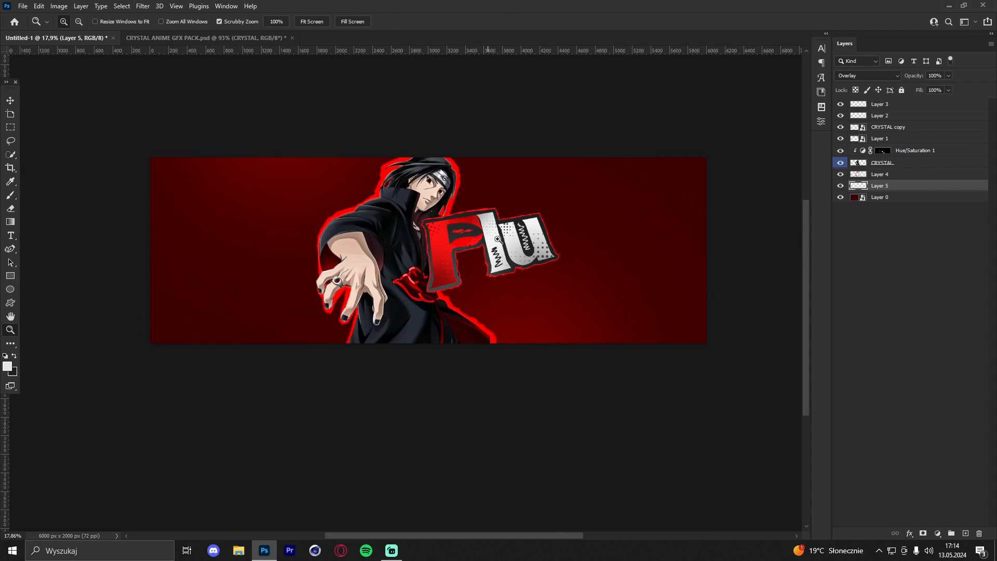
left_click_drag(480, 239, 536, 243)
left_click_drag(474, 188, 384, 190)
left_click_drag(497, 194, 579, 193)
left_click(10, 100)
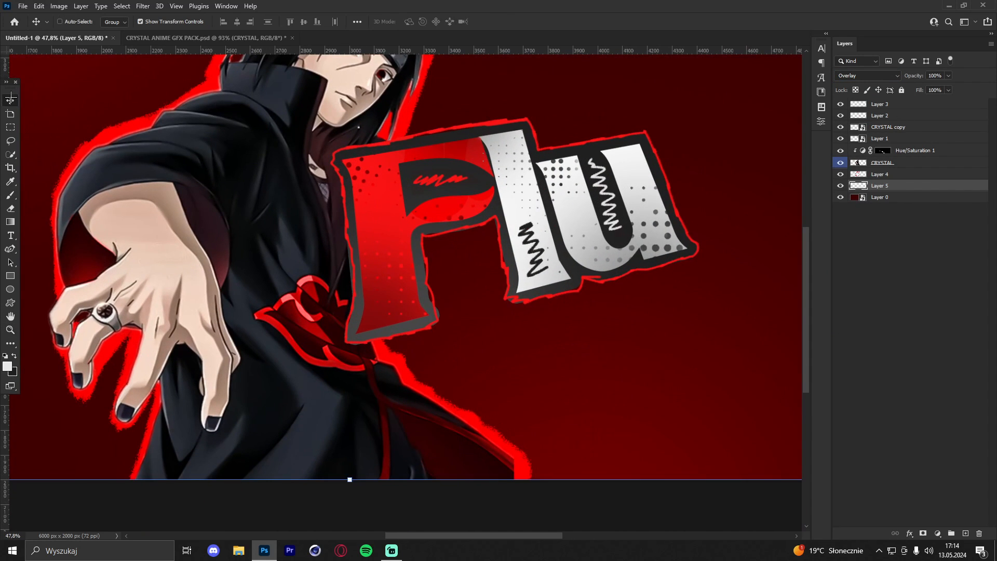
left_click(839, 138)
left_click(839, 139)
left_click(890, 175)
left_click(840, 175)
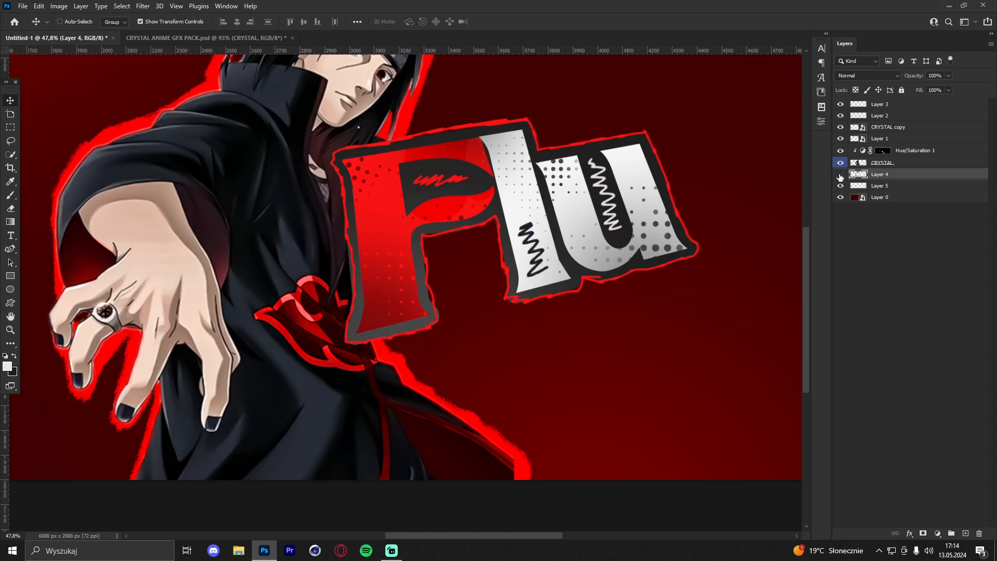
left_click(840, 175)
Add an empty layer above Hue/Saturation 1 and ready a rough-edged brush with a black sampled from the character's cloak
left_click(13, 330)
left_click_drag(483, 197, 545, 198)
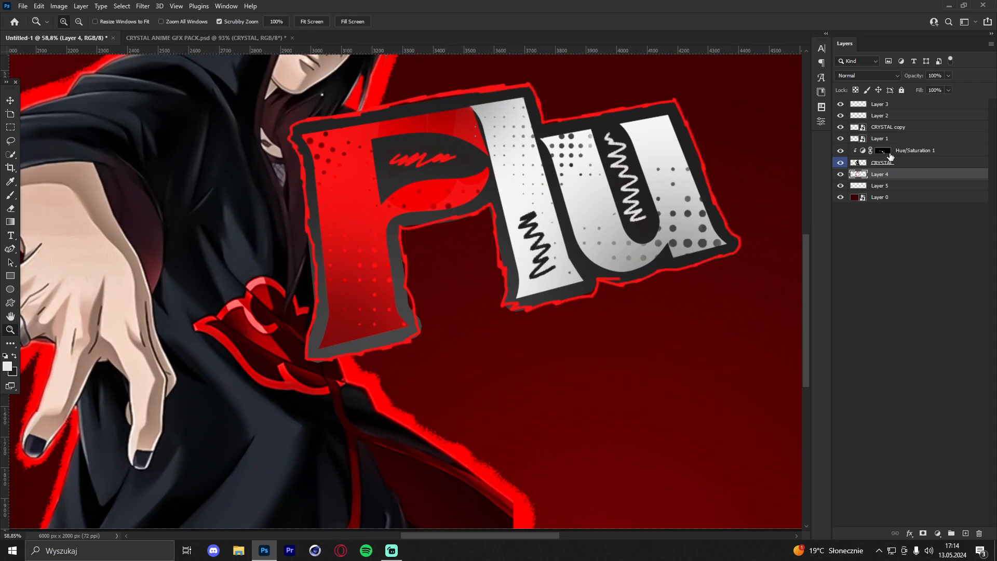
left_click(907, 156)
left_click(966, 533)
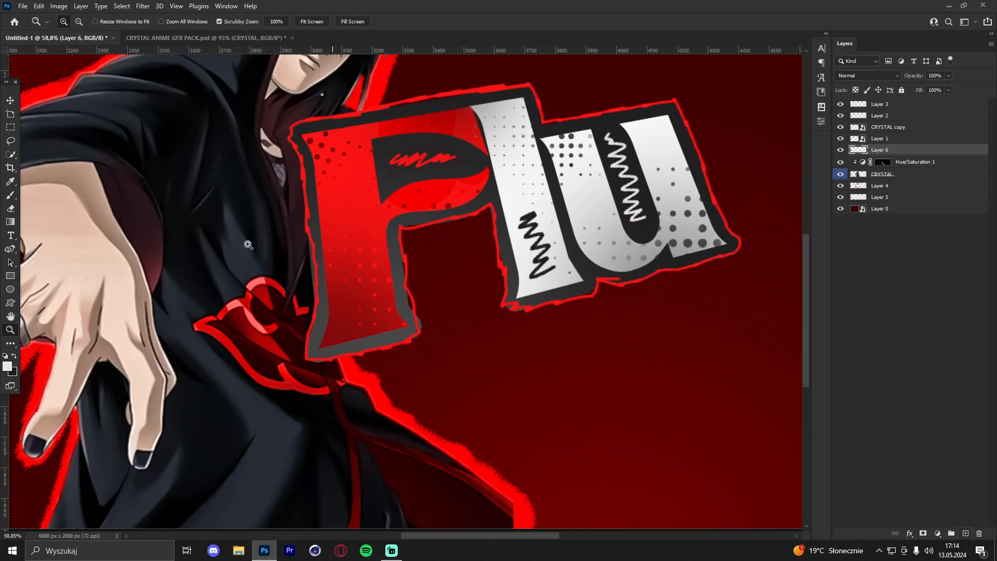
left_click(10, 196)
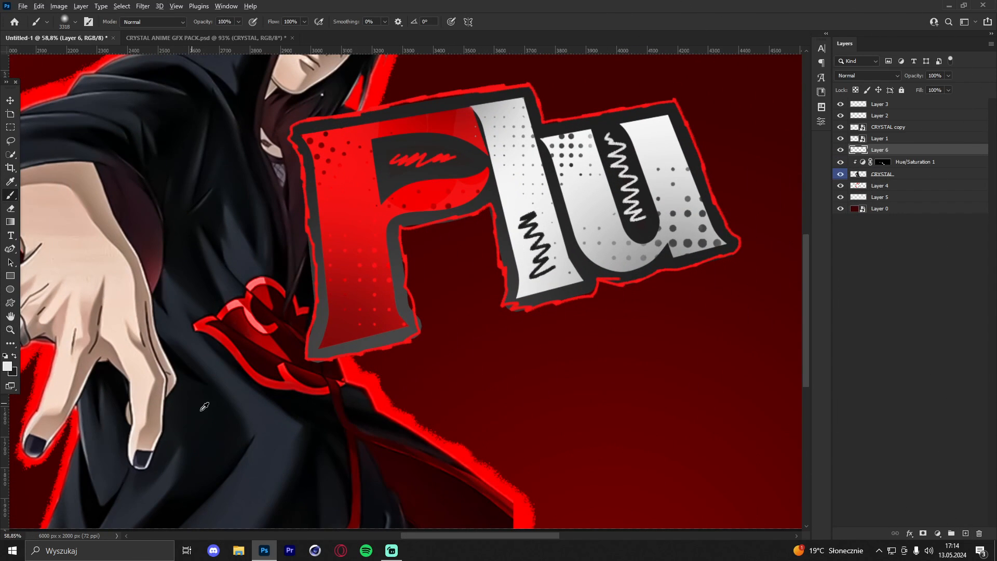
left_click(314, 400, "alt")
right_click(434, 232)
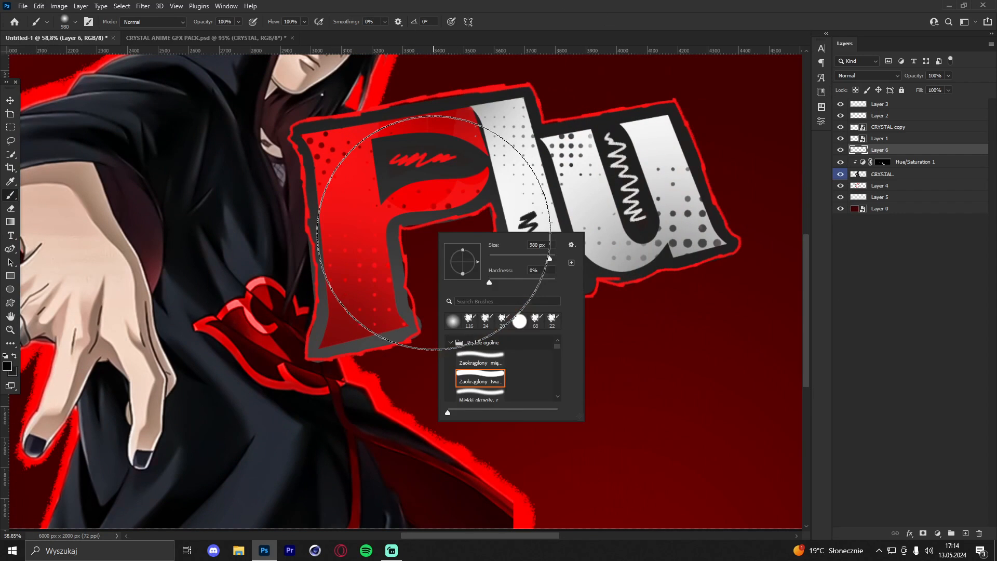
scroll(491, 360, "down", 1)
scroll(491, 361, "down", 3)
left_click(486, 383)
Try a thick rough black backing behind the whole text with a 144 px brush
mouse_move(333, 322)
left_mouse_down()
mouse_move(378, 324)
mouse_move(590, 271)
mouse_move(534, 264)
mouse_move(574, 182)
mouse_move(606, 204)
mouse_move(513, 275)
mouse_move(460, 262)
mouse_move(486, 293)
mouse_move(483, 304)
mouse_move(613, 265)
mouse_move(694, 228)
mouse_move(766, 174)
mouse_move(776, 149)
mouse_move(722, 126)
mouse_move(568, 113)
mouse_move(490, 128)
mouse_move(430, 109)
mouse_move(436, 87)
mouse_move(353, 122)
mouse_move(331, 151)
mouse_move(312, 209)
mouse_move(272, 251)
mouse_move(293, 277)
mouse_move(345, 308)
mouse_move(292, 224)
mouse_move(296, 182)
mouse_move(426, 171)
left_mouse_up()
mouse_move(618, 270)
left_mouse_down()
mouse_move(397, 337)
mouse_move(592, 287)
left_mouse_up()
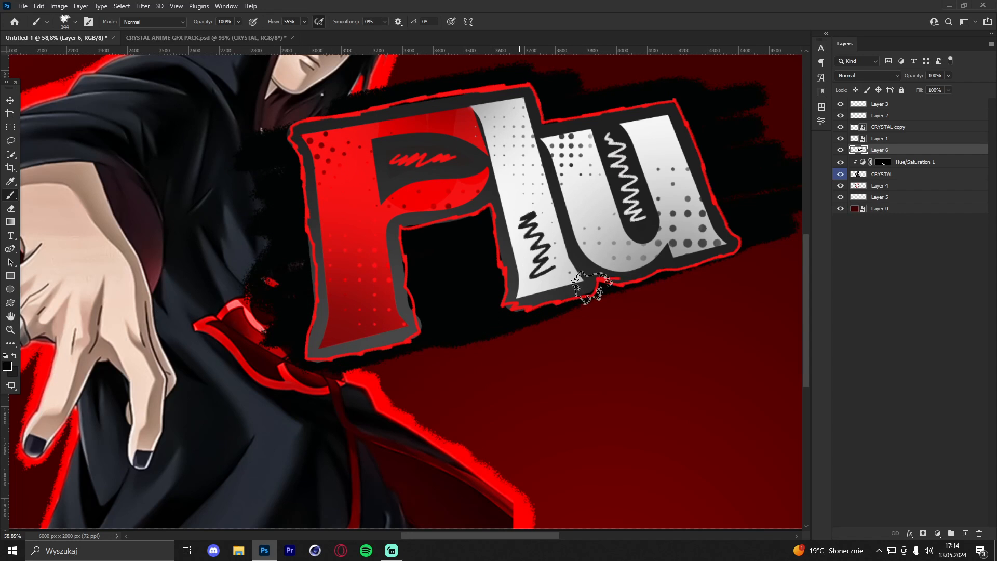
left_click(10, 329)
mouse_move(496, 134)
left_mouse_down()
mouse_move(404, 138)
mouse_move(483, 134)
left_mouse_up()
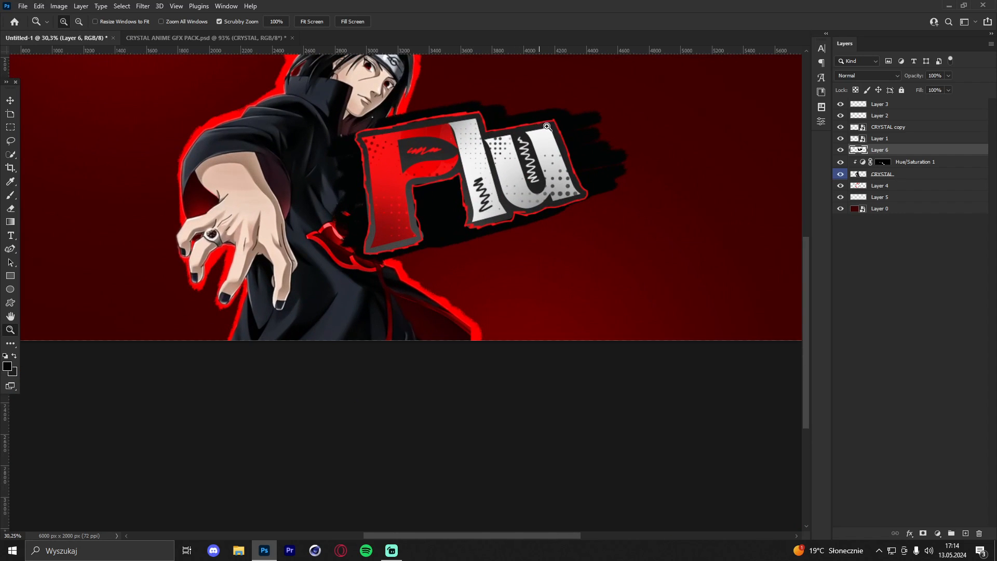
mouse_move(547, 127)
left_mouse_down()
mouse_move(483, 135)
mouse_move(574, 130)
mouse_move(483, 137)
mouse_move(551, 138)
left_mouse_up()
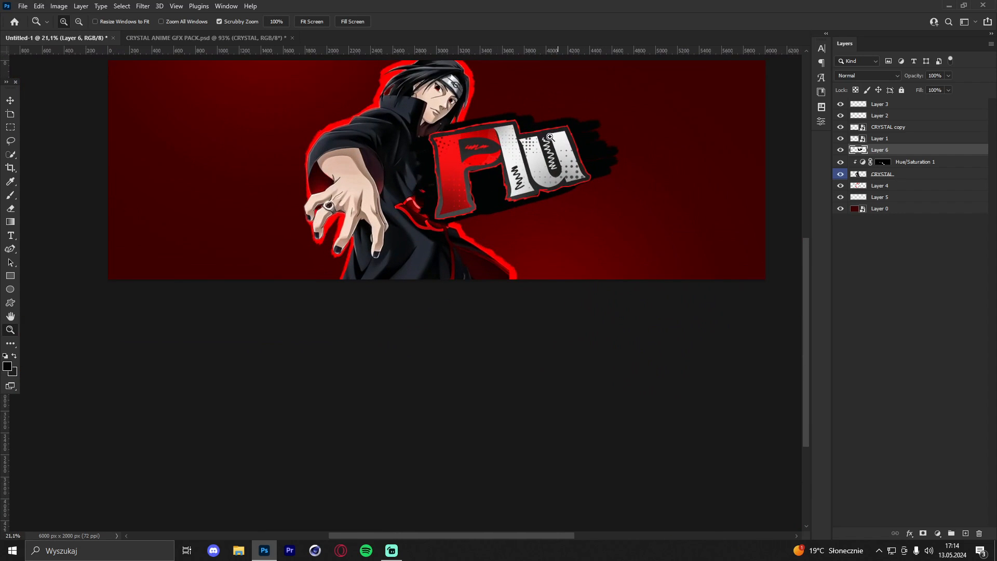
key("ctrl+z")
Paint a thin rough black outline around the text behind its red edge with a 92 px brush
mouse_move(475, 145)
left_mouse_down()
mouse_move(445, 147)
mouse_move(542, 148)
left_mouse_up()
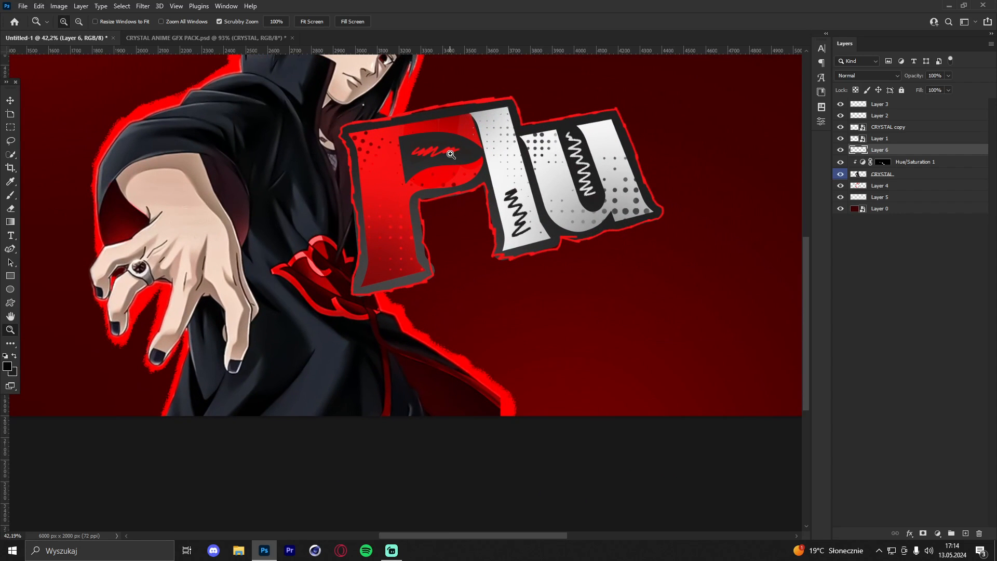
left_click(10, 195)
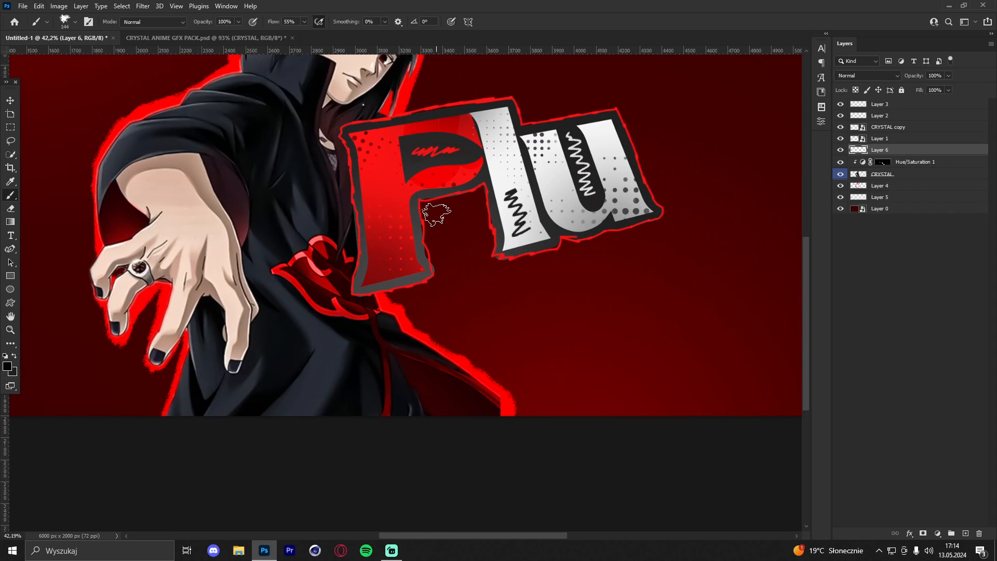
key("bracketleft")
key("bracketleft")
key("bracketleft")
key("bracketleft")
key("bracketleft")
key("bracketleft")
key("bracketright")
key("bracketright")
key("bracketright")
key("bracketright")
mouse_move(425, 223)
left_mouse_down()
mouse_move(433, 279)
mouse_move(421, 225)
mouse_move(437, 193)
mouse_move(394, 212)
mouse_move(472, 194)
mouse_move(496, 216)
mouse_move(491, 259)
mouse_move(535, 256)
mouse_move(574, 233)
mouse_move(627, 227)
mouse_move(655, 194)
left_mouse_up()
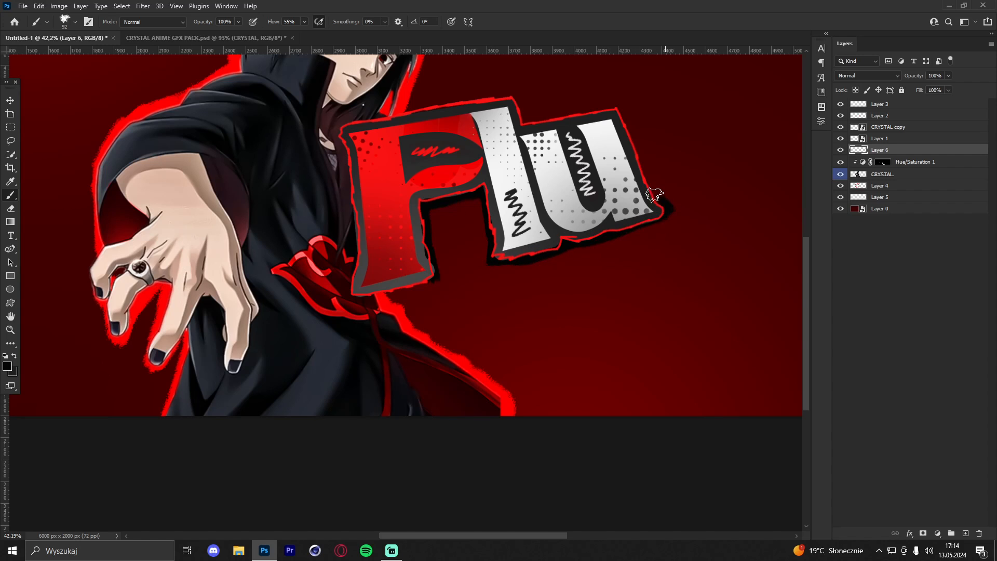
mouse_move(634, 150)
left_mouse_down()
mouse_move(615, 106)
mouse_move(553, 113)
mouse_move(514, 107)
mouse_move(508, 93)
mouse_move(342, 126)
mouse_move(357, 214)
mouse_move(348, 285)
mouse_move(427, 278)
left_mouse_up()
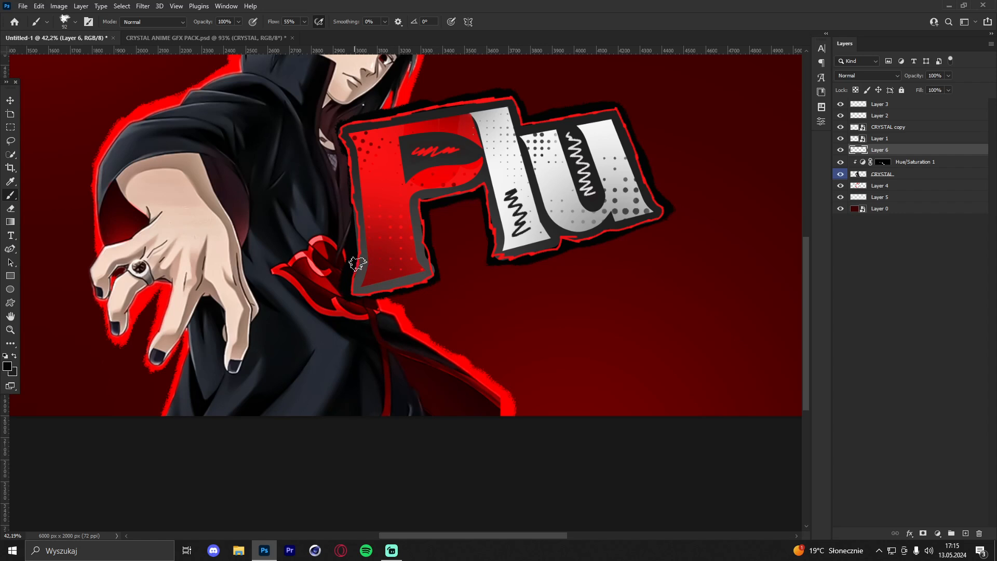
left_click_drag(357, 263, 351, 141)
Apply a black #000000 Color Overlay to the Layer 0 background
left_click(10, 329)
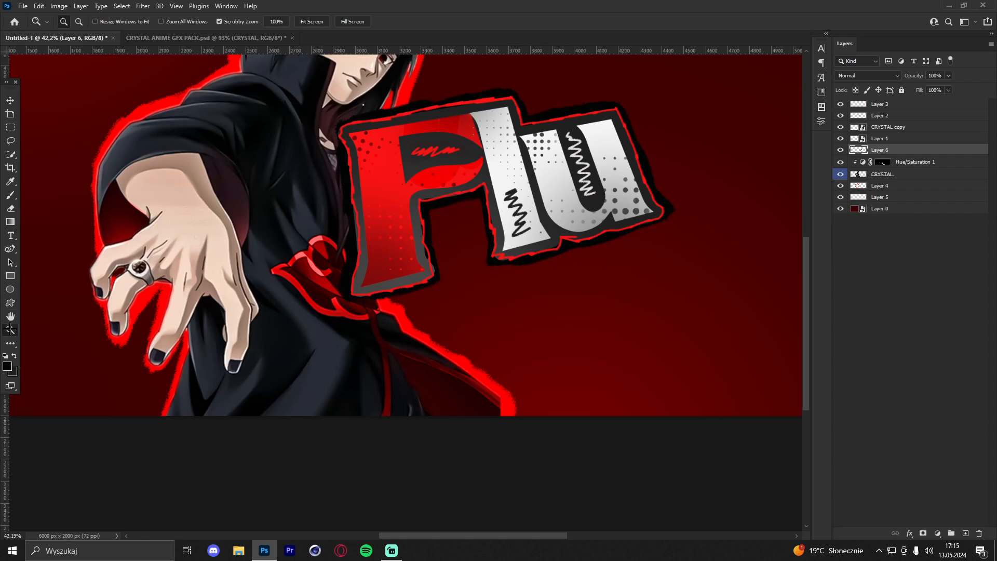
left_click_drag(512, 167, 531, 151)
left_click_drag(430, 120, 491, 171)
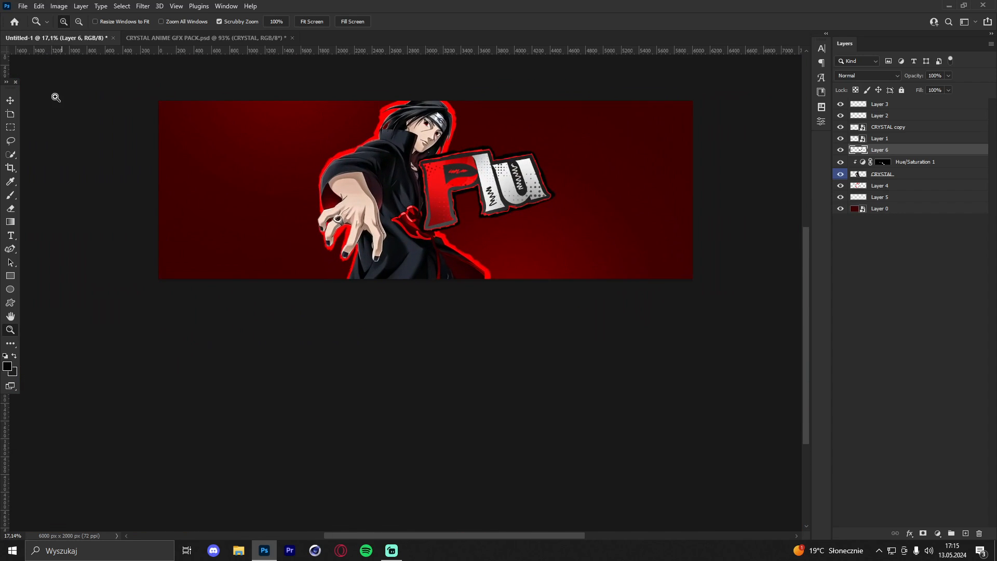
left_click(841, 209)
left_click(841, 209)
left_click(888, 211)
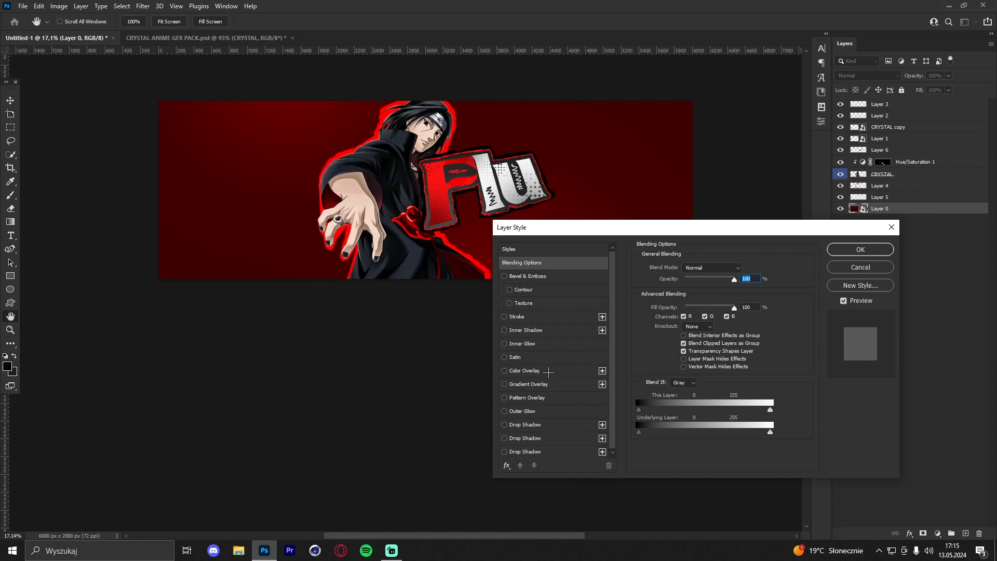
left_click(549, 371)
left_click(744, 269)
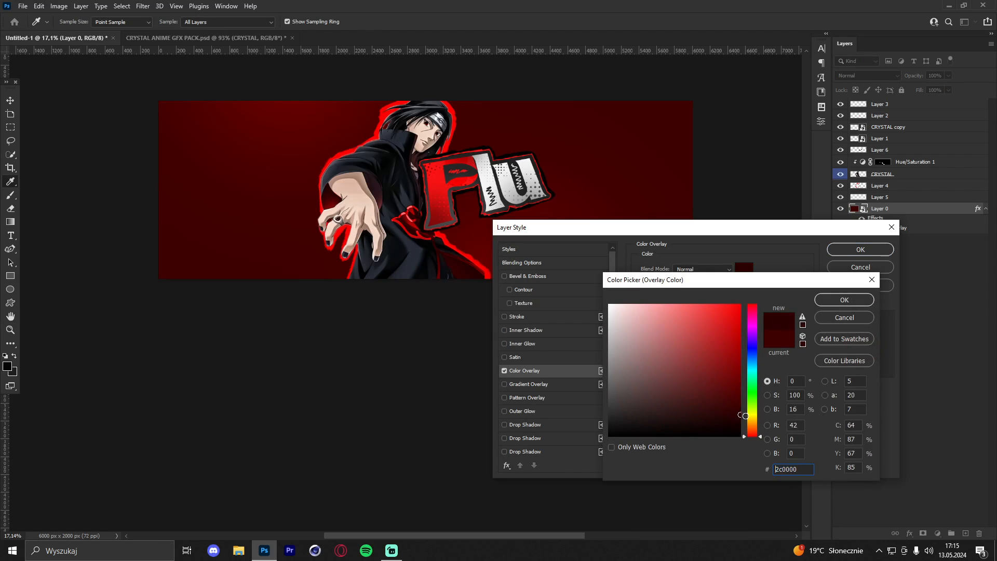
left_click_drag(749, 421, 756, 430)
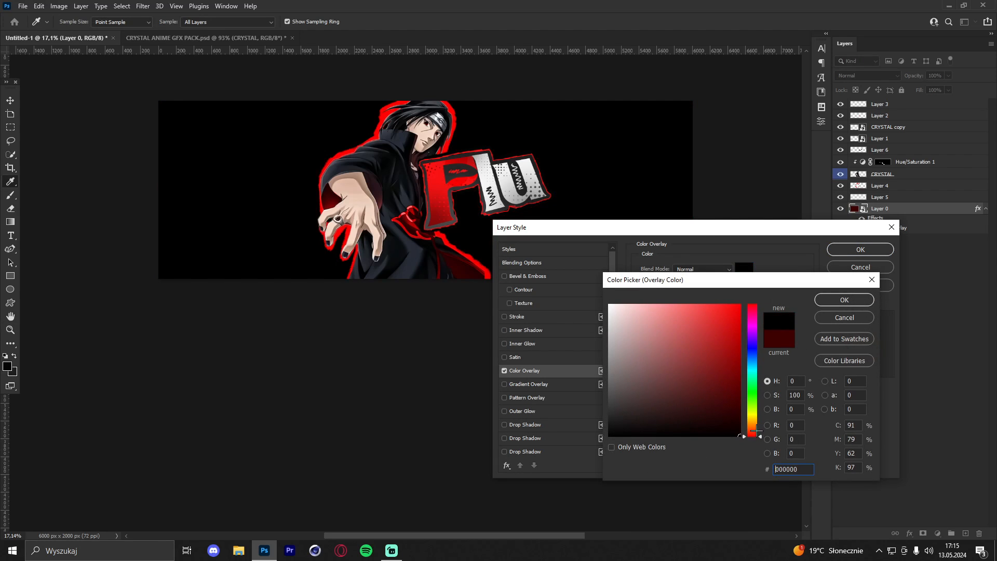
left_click(845, 299)
left_click(849, 249)
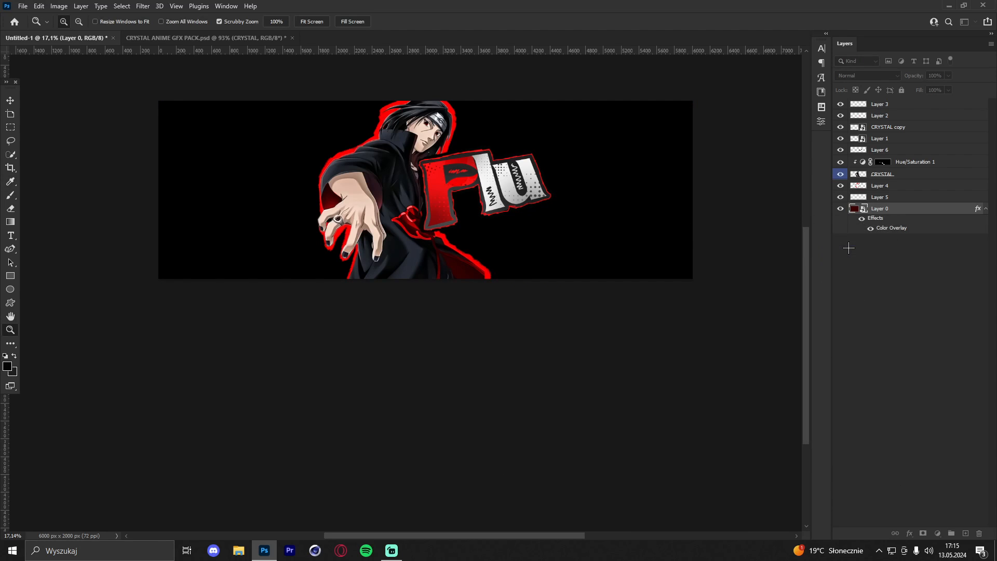
Switch to the CRYSTAL ANIME GFX PACK document, then collapse and hide its HALFTONES group
mouse_move(478, 146)
left_mouse_down()
mouse_move(436, 145)
mouse_move(483, 143)
left_mouse_up()
left_click(10, 101)
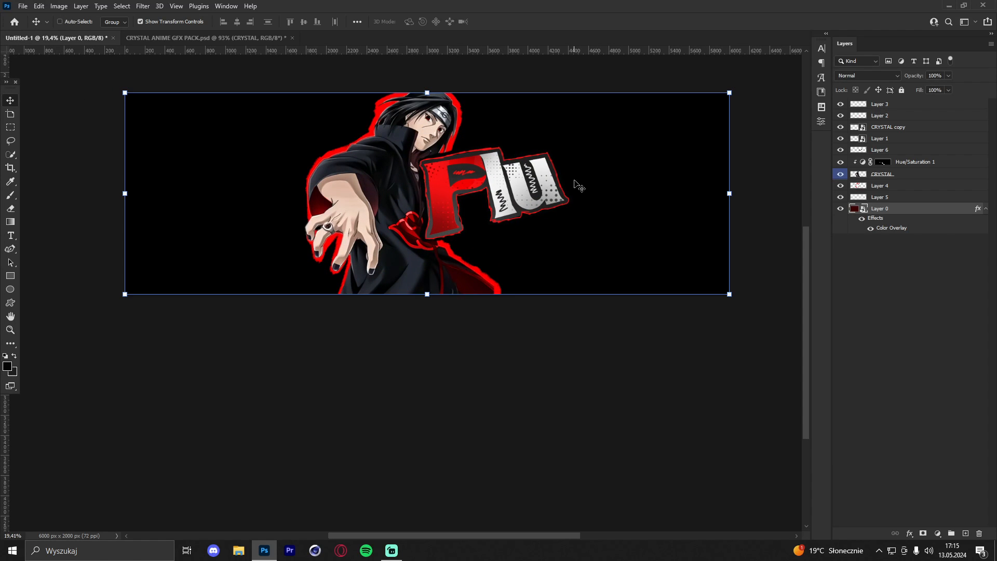
left_click(171, 38)
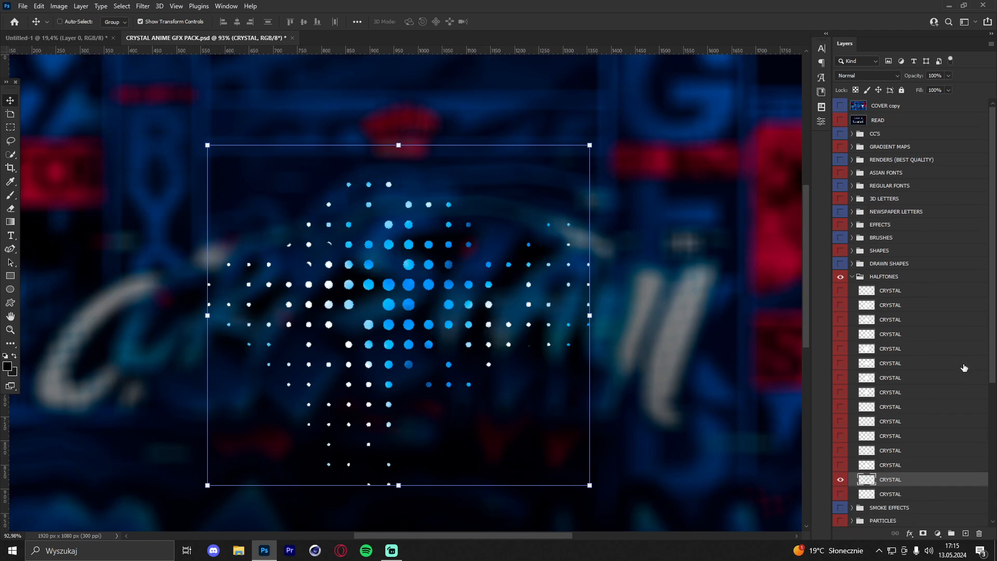
left_click(852, 277)
left_click(840, 277)
scroll(842, 278, "up", 1)
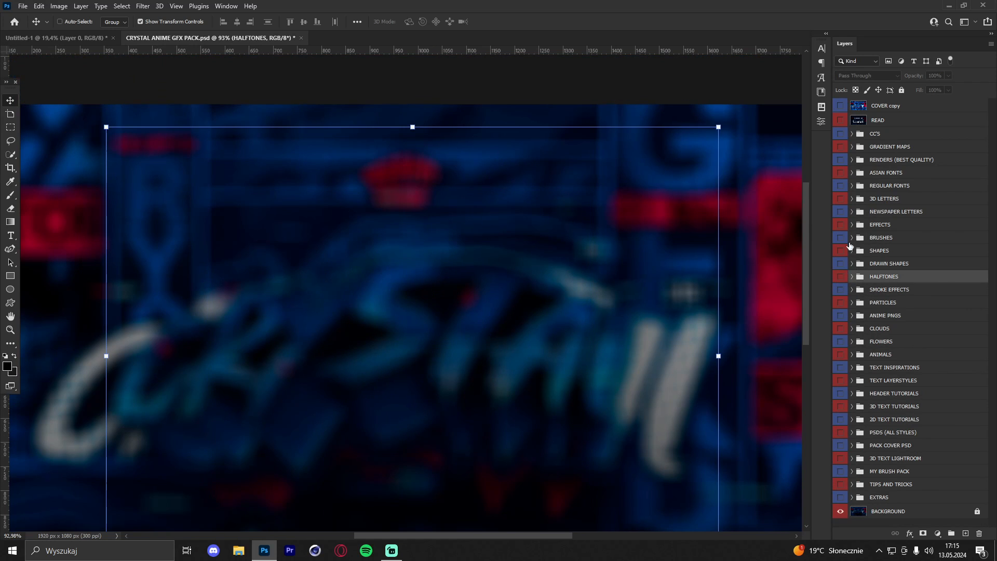
Open the NARUTO group inside the RENDERS (BEST QUALITY) group and preview its character renders one after another
left_click(852, 160)
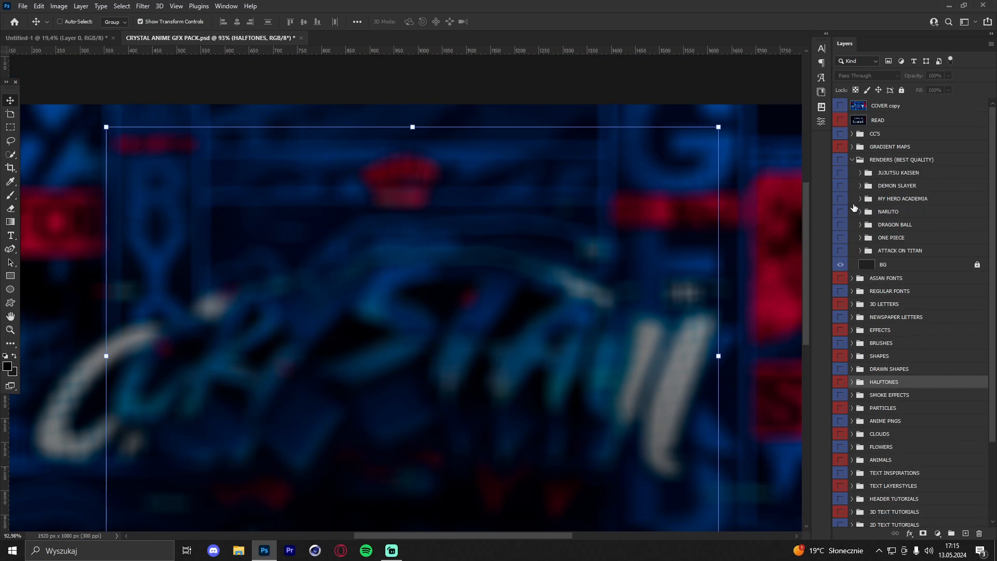
left_click(860, 212)
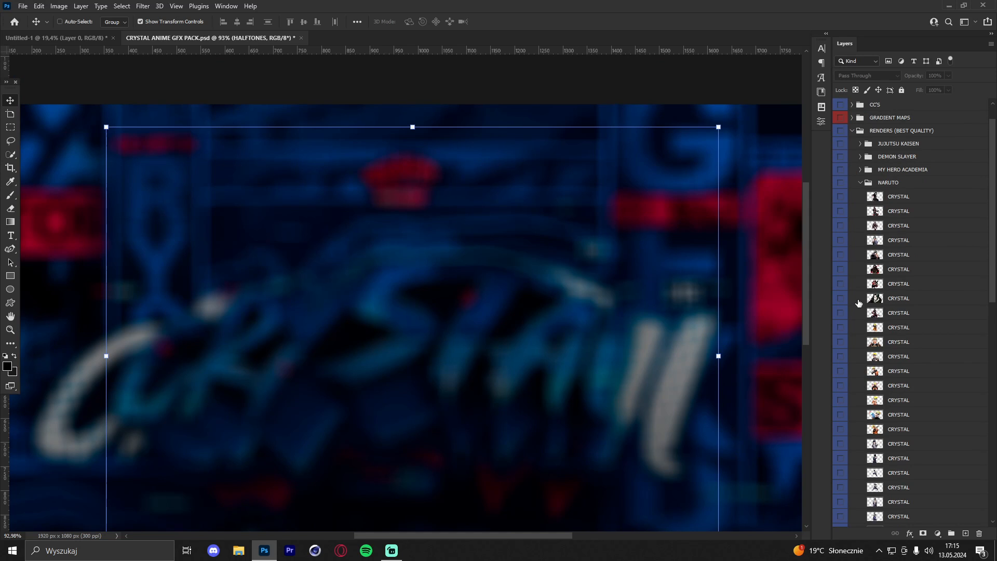
scroll(856, 303, "down", 3)
left_click(840, 298)
left_click(841, 298)
scroll(846, 298, "up", 3)
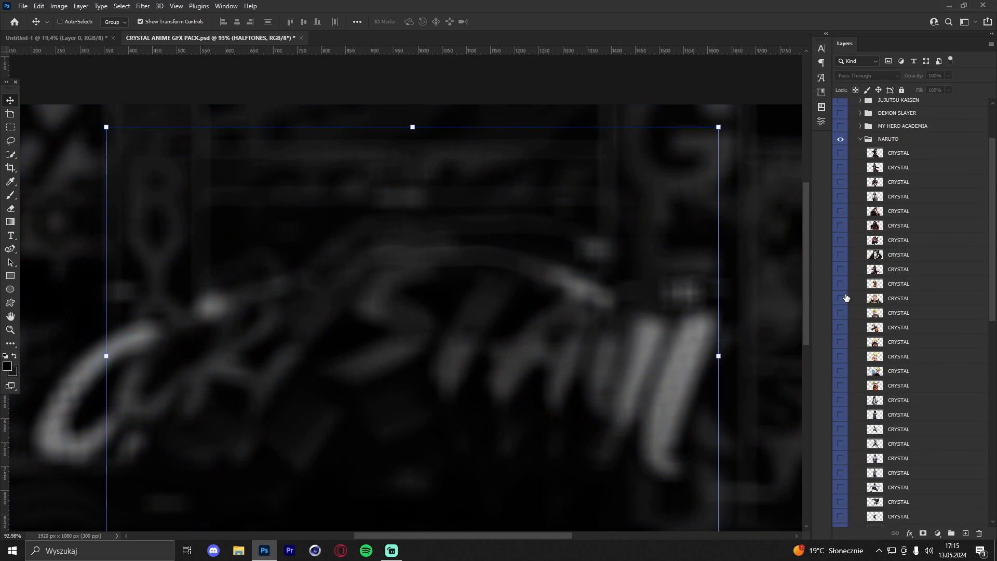
left_click(841, 225)
left_click(841, 225)
left_click(841, 211)
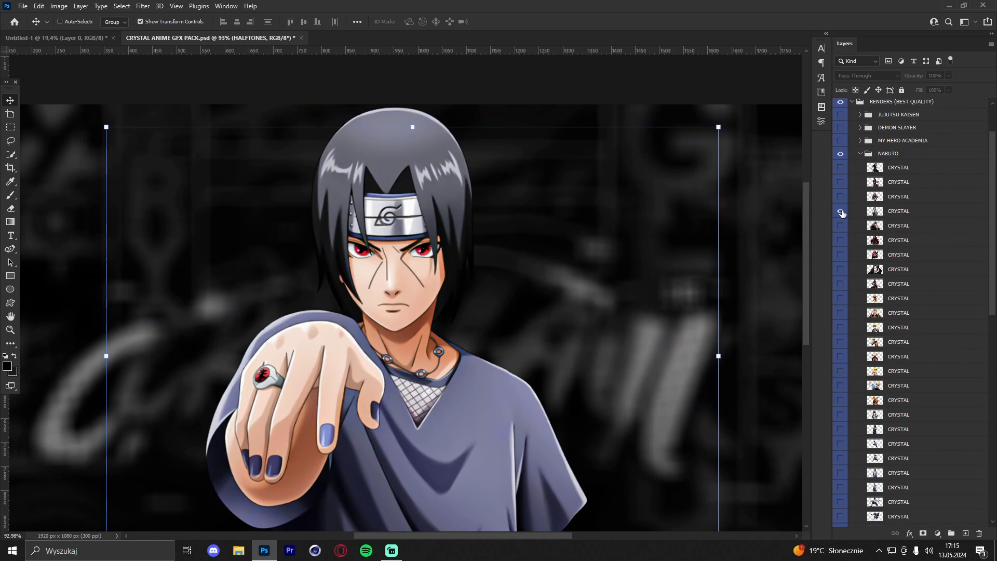
left_click(841, 211)
left_click(841, 197)
left_click(841, 196)
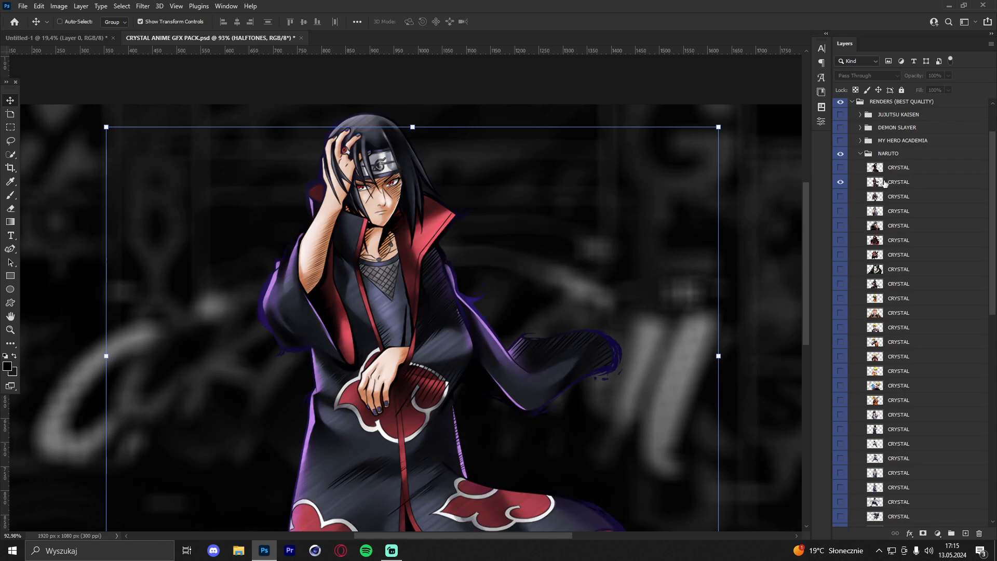
left_click(884, 183)
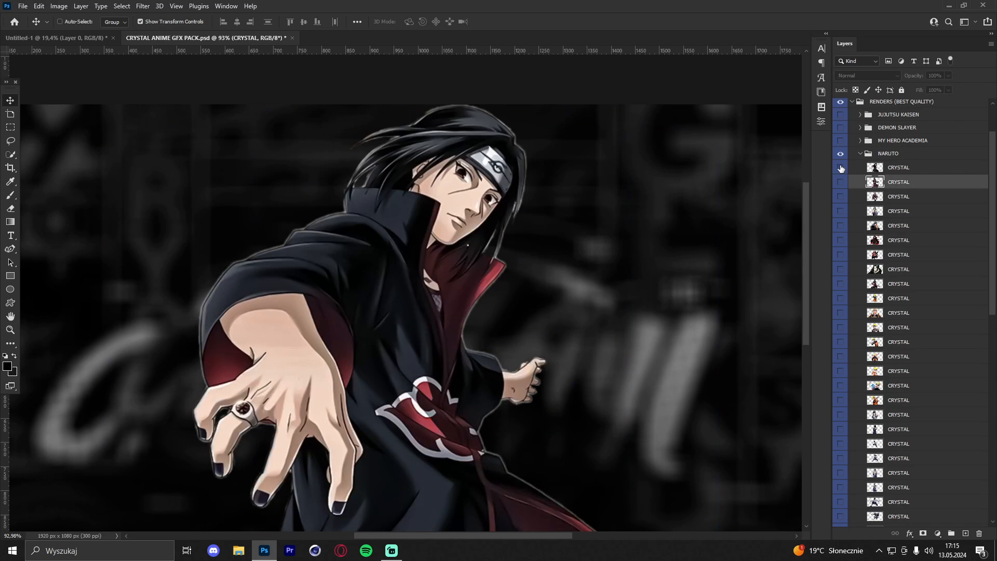
left_click(851, 224)
left_click(841, 226)
left_click(841, 227)
left_click(842, 241)
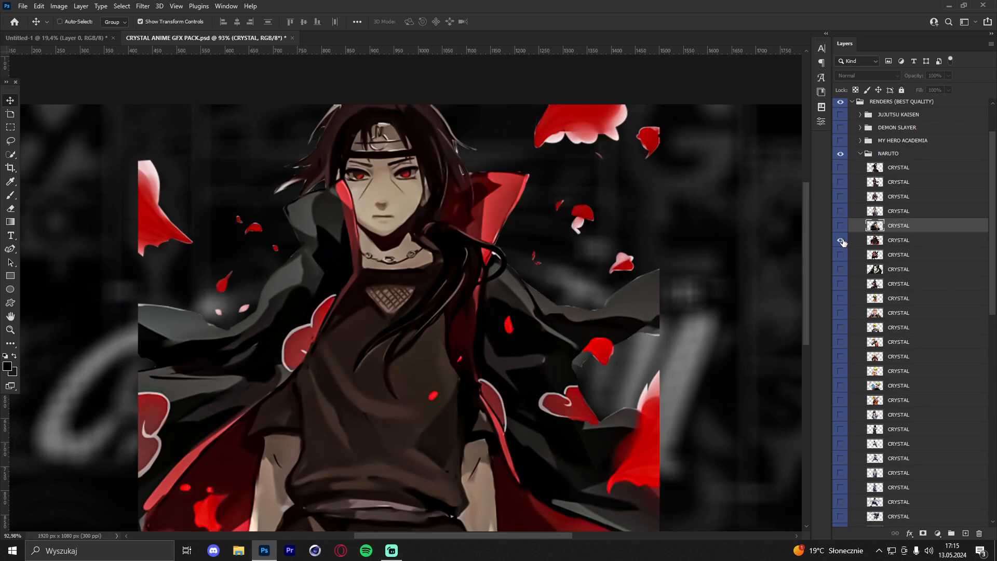
Copy the Naruto render with its hand on its forehead into the Untitled-1 banner and place it behind the text's right end
left_click(839, 184)
left_click(865, 185)
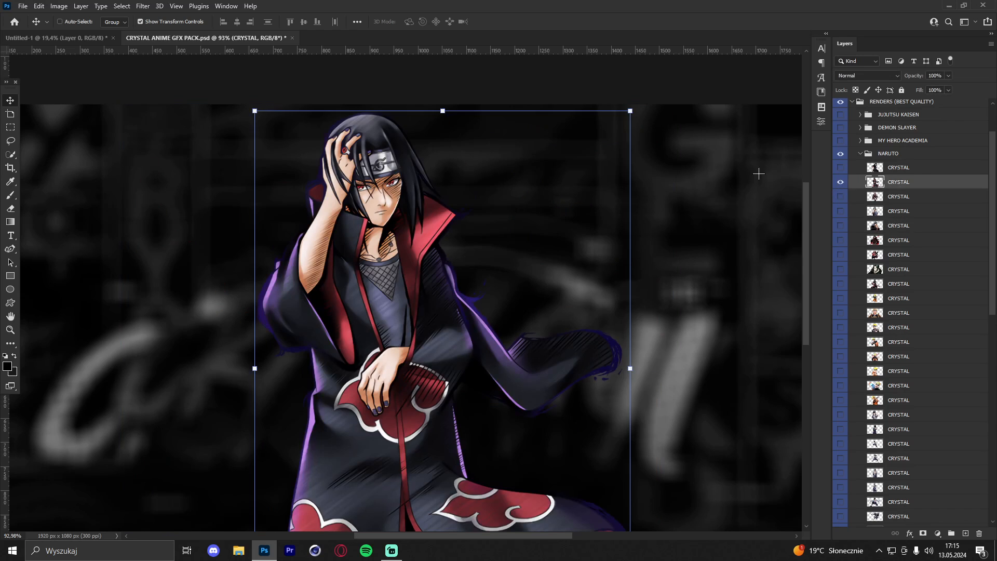
left_click(52, 37)
key("ctrl+v")
left_click_drag(467, 208, 663, 250)
left_click(514, 21)
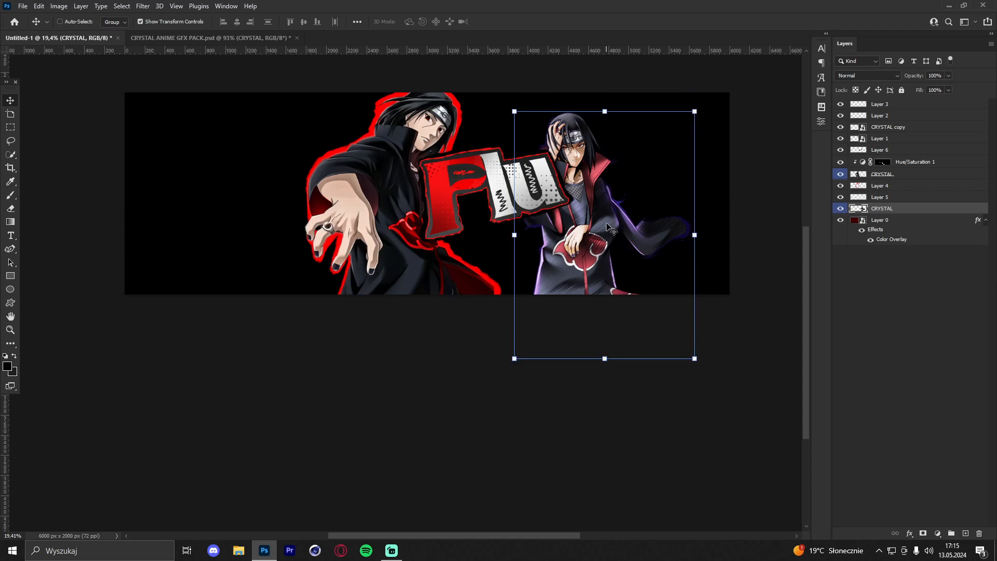
Add a Hue/Saturation adjustment clipped to the new render, set Saturation to -100 and invert its mask
left_click(8, 328)
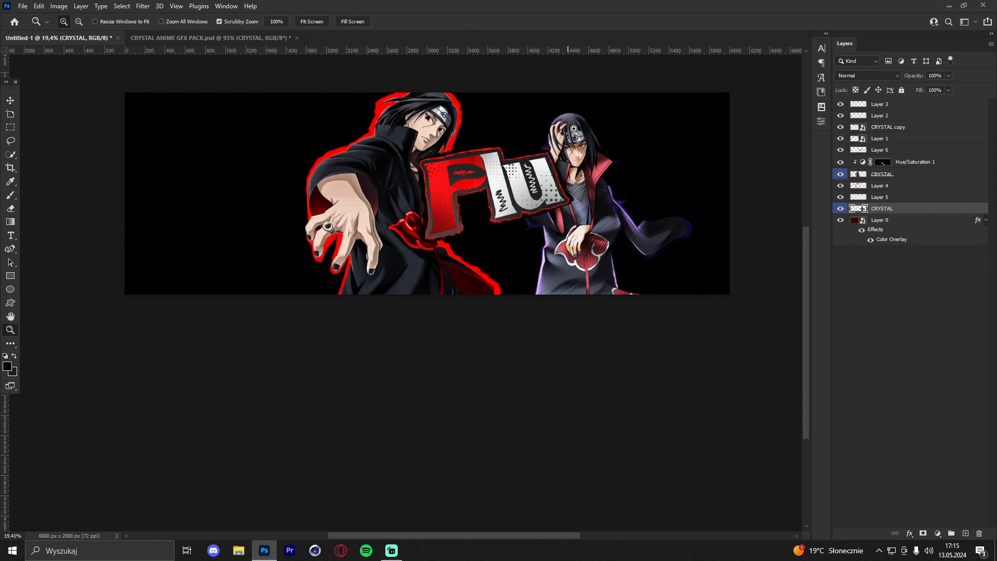
left_click_drag(573, 128, 608, 130)
left_click_drag(513, 153, 448, 183)
left_click_drag(521, 186, 584, 181)
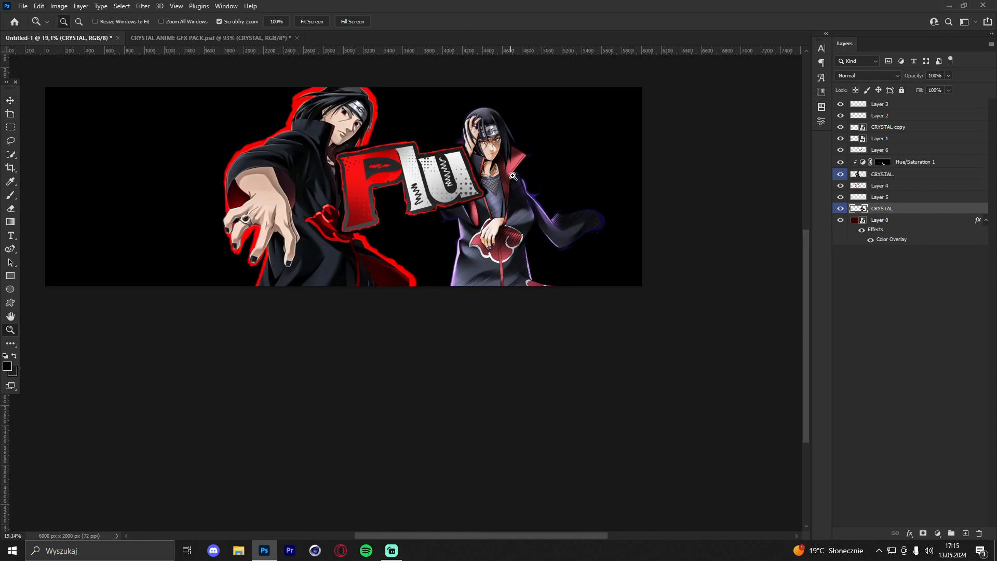
left_click_drag(518, 169, 425, 195)
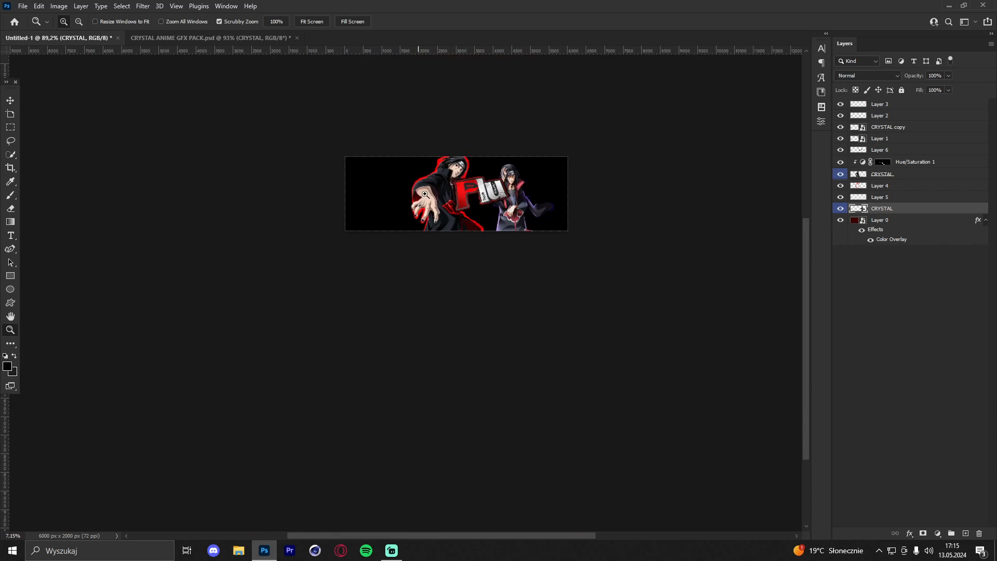
left_click_drag(499, 196, 573, 195)
key("v")
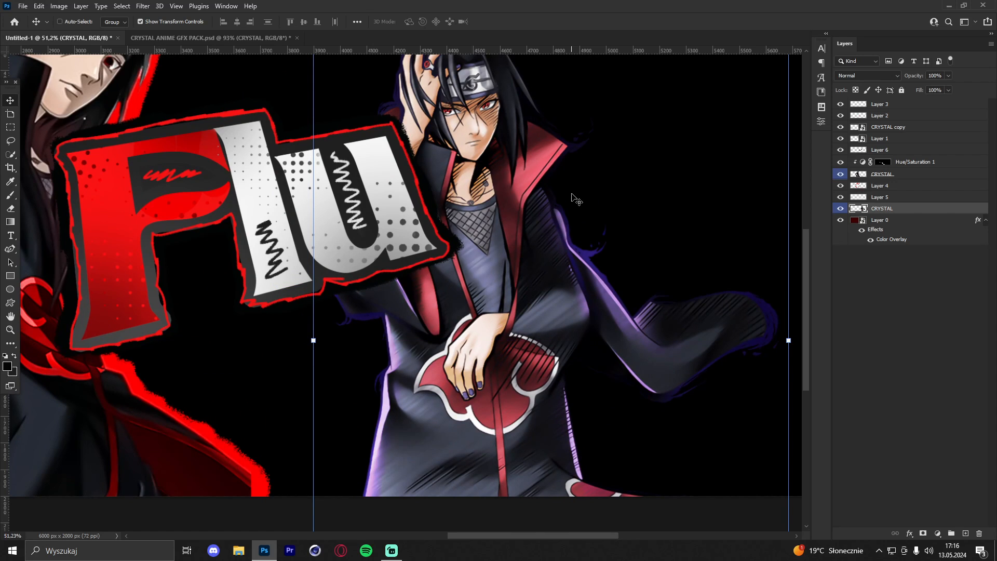
left_click(938, 533)
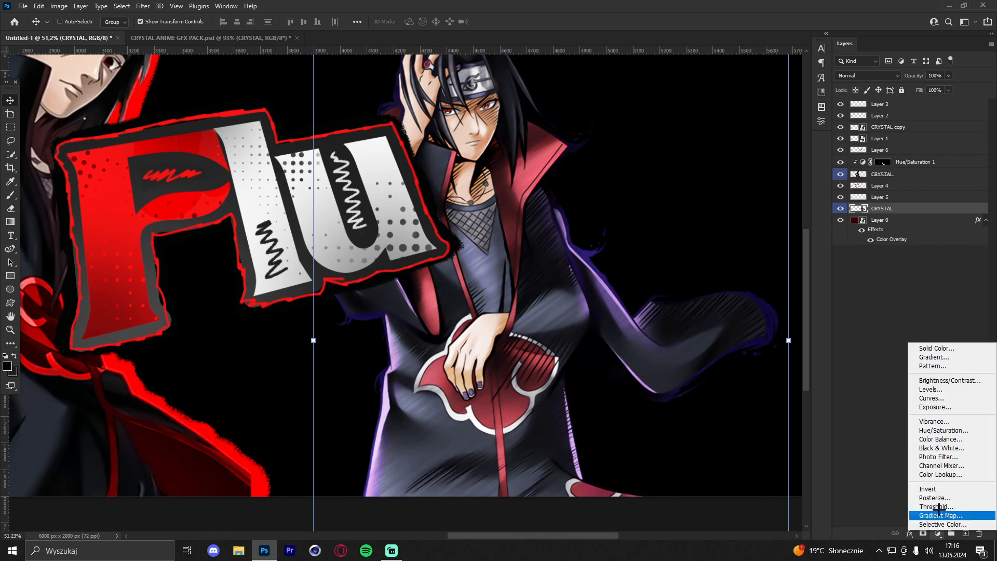
left_click(932, 431)
right_click(912, 209)
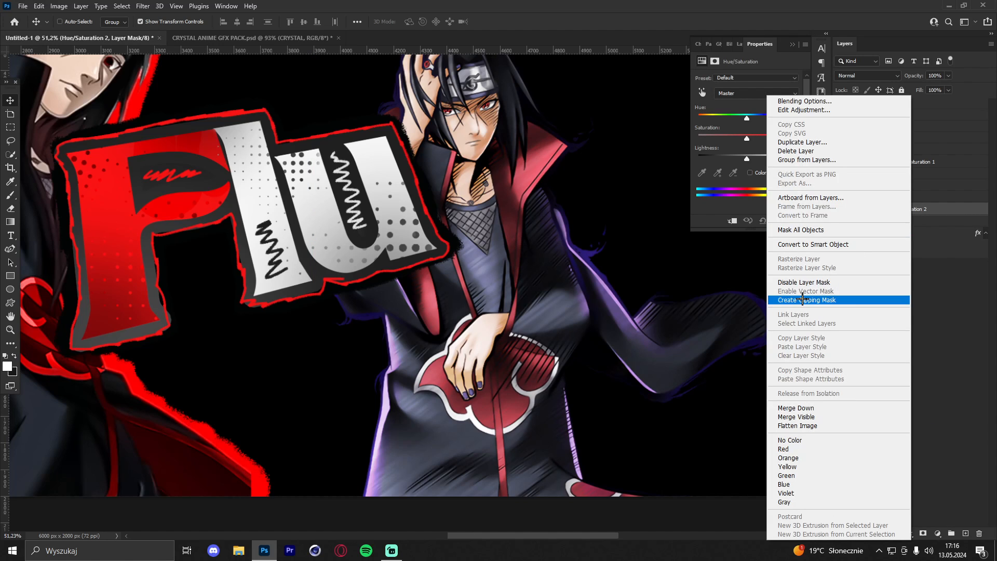
left_click(831, 293)
left_click_drag(708, 133, 608, 127)
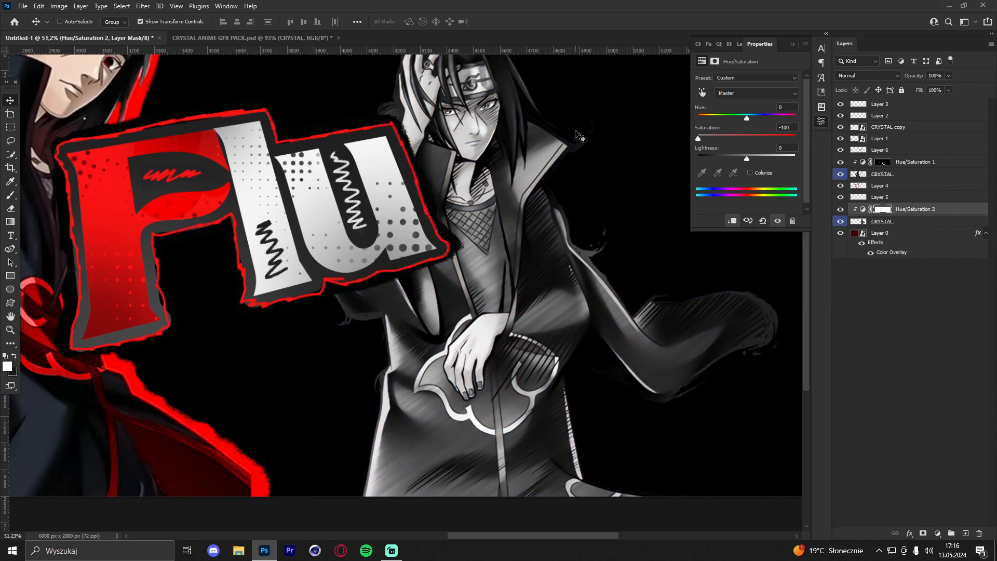
key("ctrl+i")
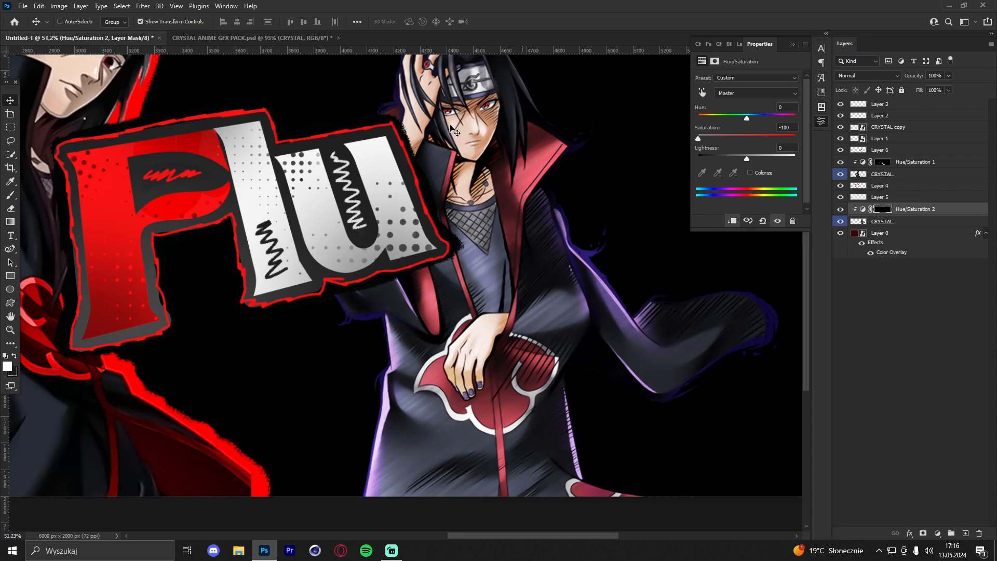
Paint white on the mask with a 100 px soft round brush to desaturate the lower cloak's left edge
key("b")
right_click(371, 304)
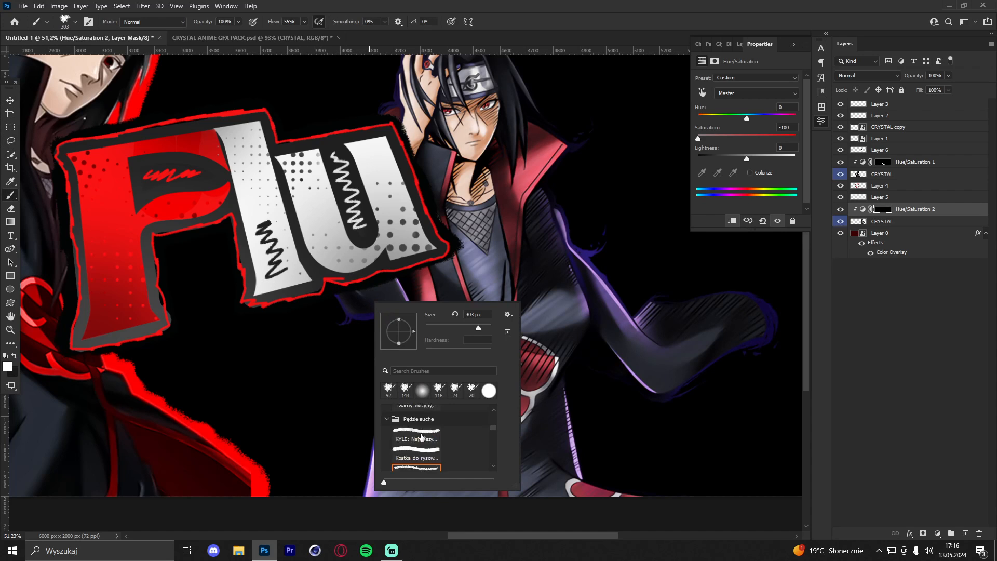
left_click(423, 442)
right_click(324, 315)
mouse_move(390, 363)
left_mouse_down()
mouse_move(272, 284)
mouse_move(379, 294)
mouse_move(385, 492)
mouse_move(439, 483)
mouse_move(488, 494)
left_mouse_up()
right_click(282, 277, "alt")
right_click(380, 295, "alt")
right_click(537, 472, "alt")
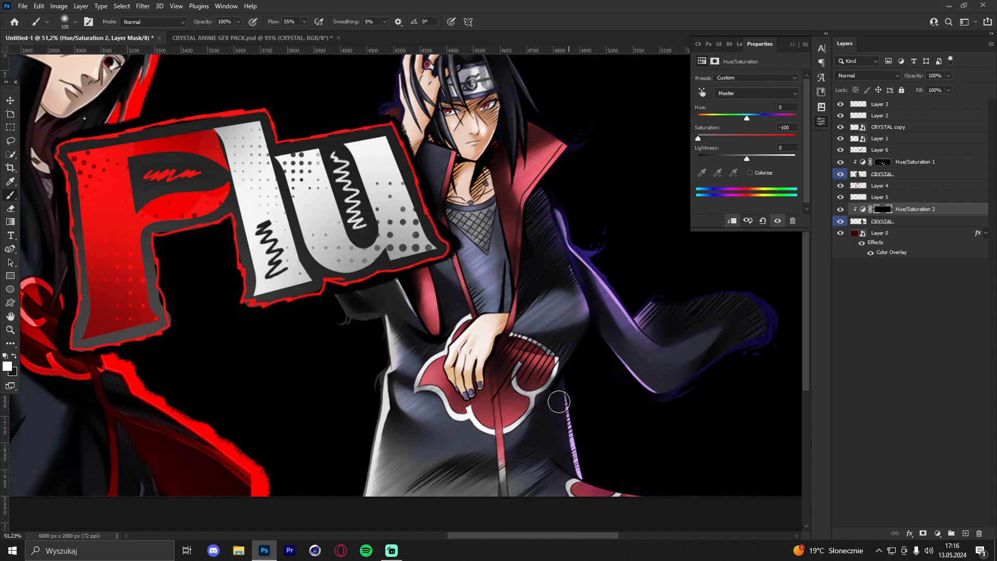
Desaturate the rest of the lower cloak, its cloud emblem and the near sleeve on the mask with a larger soft brush
right_click(454, 447, "alt")
right_click(520, 427, "alt")
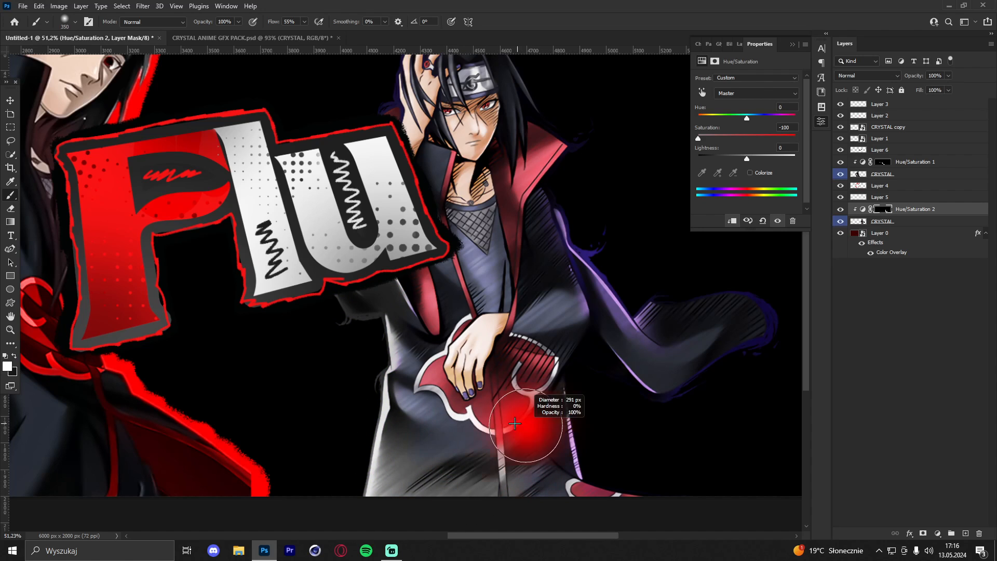
mouse_move(517, 429)
left_mouse_down()
mouse_move(534, 389)
mouse_move(531, 347)
mouse_move(485, 450)
mouse_move(449, 421)
mouse_move(458, 444)
mouse_move(428, 414)
mouse_move(406, 436)
mouse_move(454, 477)
mouse_move(520, 439)
mouse_move(577, 506)
mouse_move(585, 438)
mouse_move(555, 440)
mouse_move(563, 246)
mouse_move(545, 296)
mouse_move(546, 256)
left_mouse_up()
right_click(459, 443, "alt")
scroll(421, 258, "up", 1)
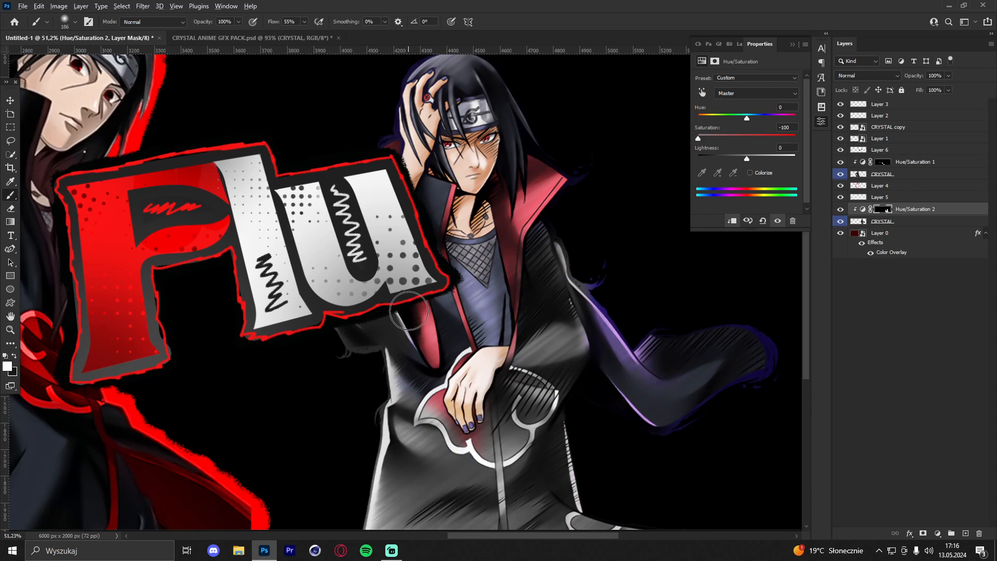
Paint the mask over the cloak's red lining, shirt, collar and flowing sleeve to remove their colour
right_click(403, 324, "alt")
mouse_move(393, 367)
left_mouse_down()
mouse_move(444, 322)
mouse_move(386, 285)
left_mouse_up()
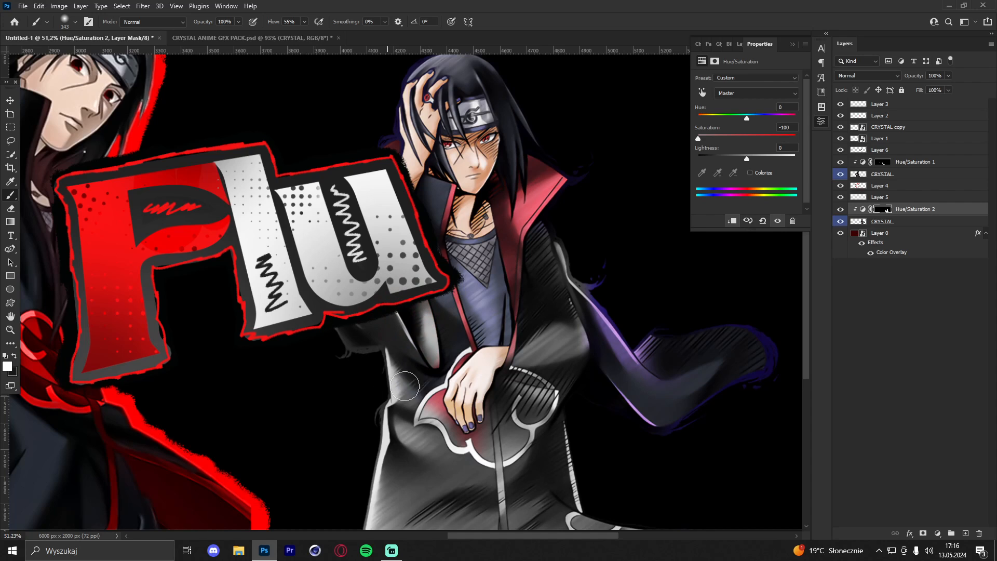
mouse_move(404, 386)
left_mouse_down()
mouse_move(420, 417)
mouse_move(426, 382)
left_mouse_up()
mouse_move(452, 343)
left_mouse_down()
mouse_move(444, 306)
mouse_move(460, 279)
mouse_move(452, 260)
mouse_move(492, 258)
mouse_move(516, 242)
mouse_move(494, 311)
mouse_move(537, 295)
mouse_move(502, 319)
mouse_move(536, 299)
mouse_move(529, 250)
mouse_move(542, 193)
mouse_move(515, 218)
mouse_move(536, 175)
left_mouse_up()
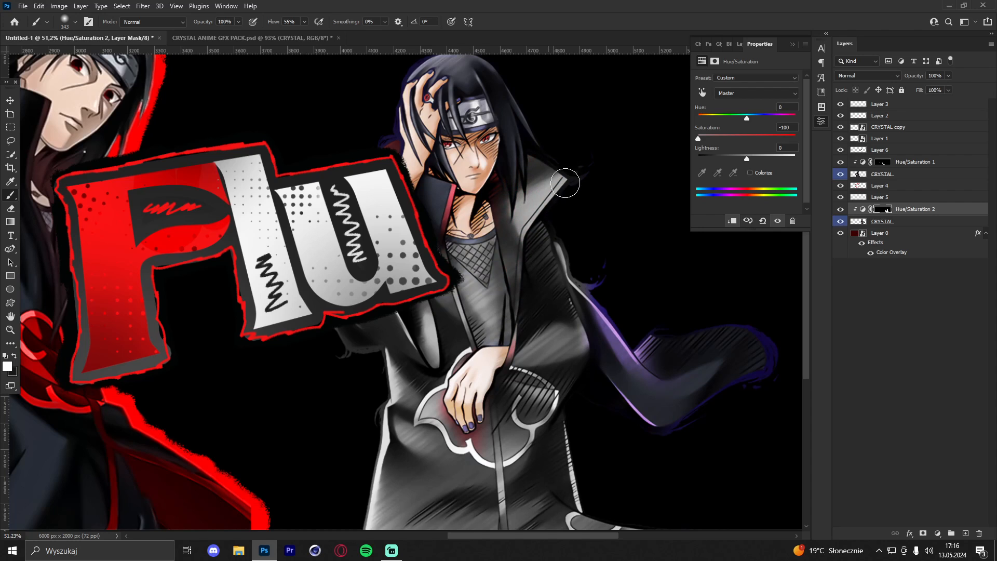
right_click(431, 205, "alt")
mouse_move(430, 190)
left_mouse_down()
mouse_move(443, 195)
mouse_move(415, 242)
left_mouse_up()
right_click(604, 304, "alt")
left_click_drag(613, 269, 741, 327)
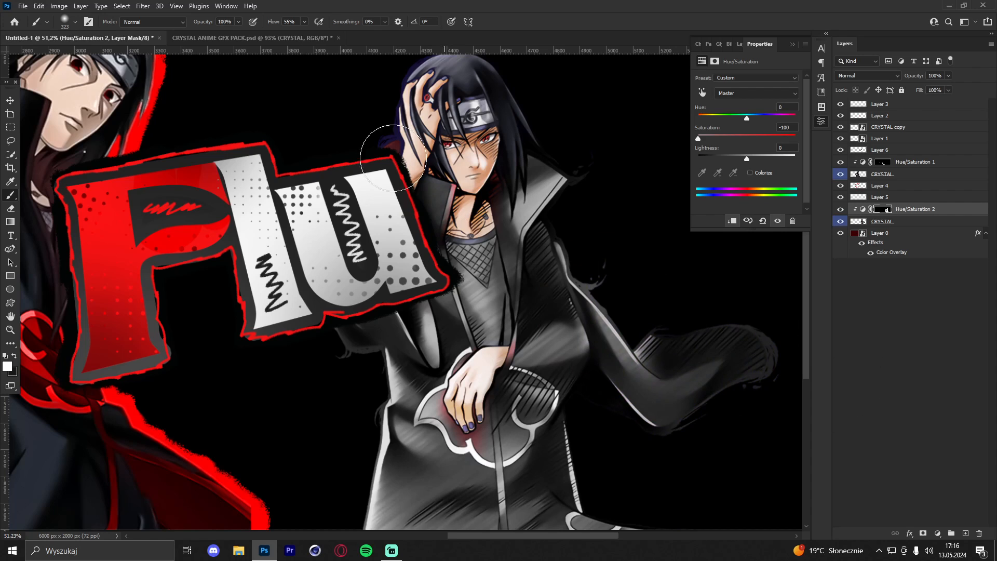
Desaturate the second character's hair and headband on the mask with a smaller soft brush of about 120 to 180 px
scroll(376, 120, "up", 2)
right_click(385, 100, "alt")
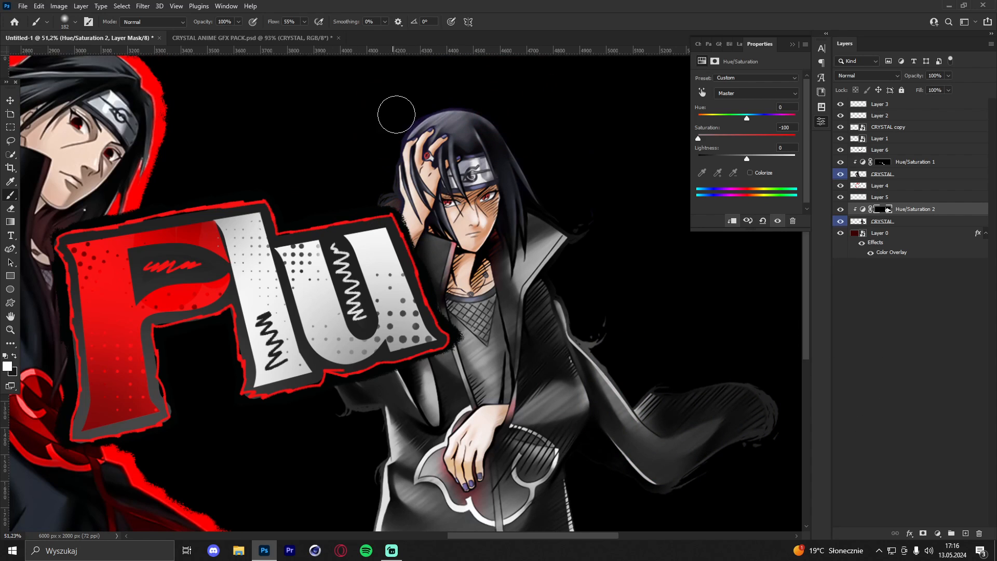
left_click_drag(391, 124, 502, 120)
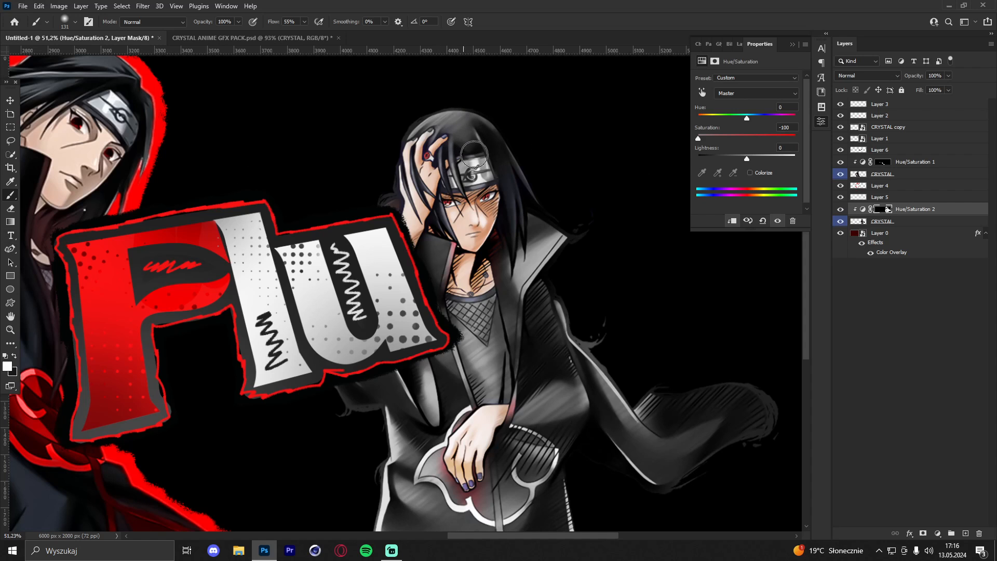
right_click(469, 156, "alt")
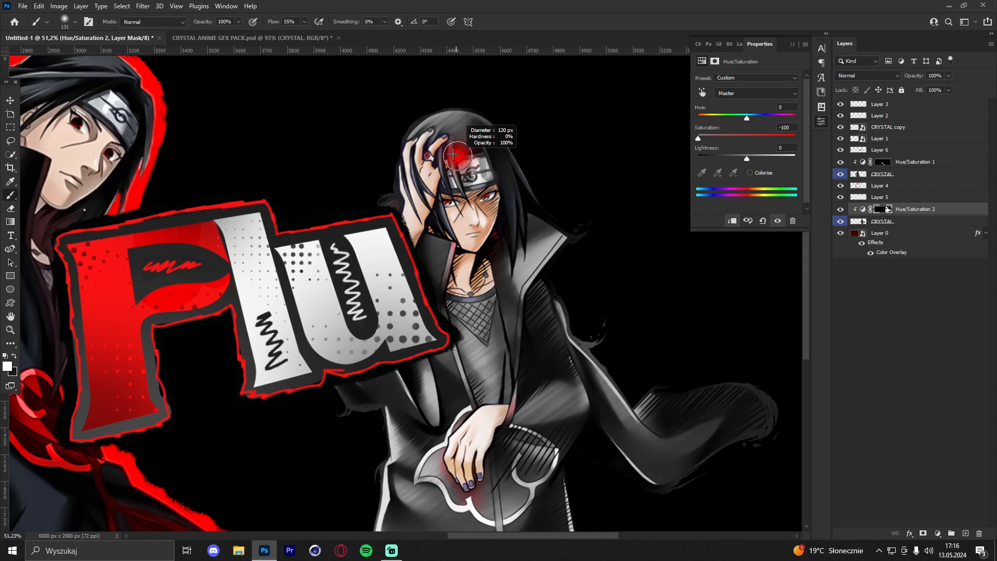
Check the whole banner, then touch up the mask around the second character's lower hand to remove leftover red and purple
left_click(11, 329)
left_click_drag(462, 154, 387, 168)
left_click_drag(447, 171, 511, 153)
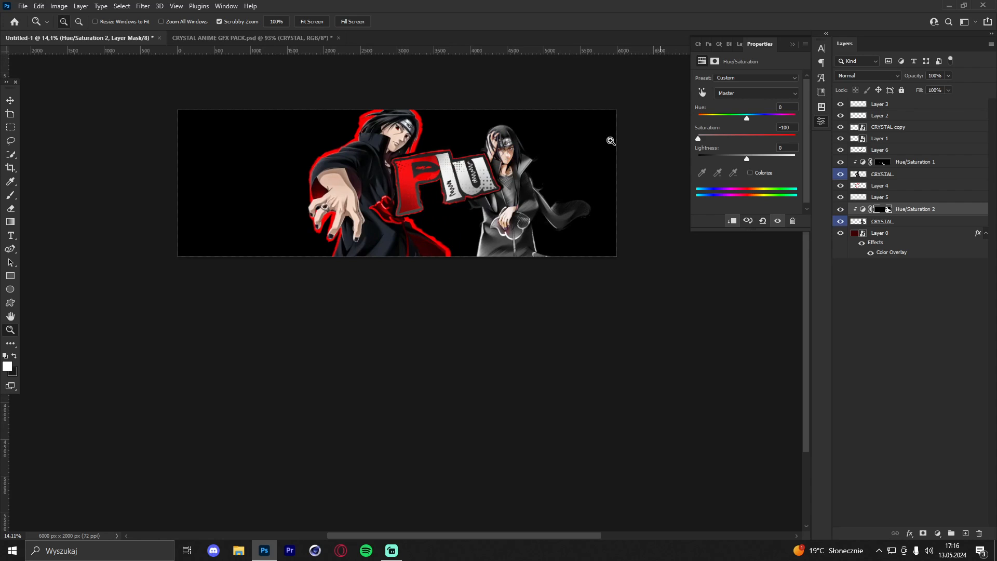
mouse_move(470, 151)
left_mouse_down()
mouse_move(502, 147)
mouse_move(451, 153)
left_mouse_up()
left_click_drag(536, 157, 598, 156)
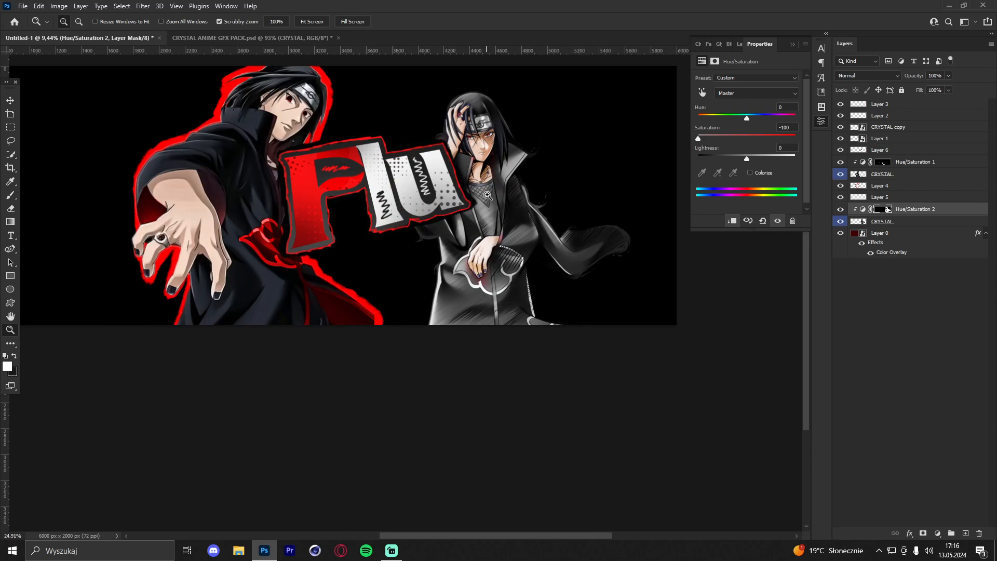
left_click_drag(487, 195, 525, 189)
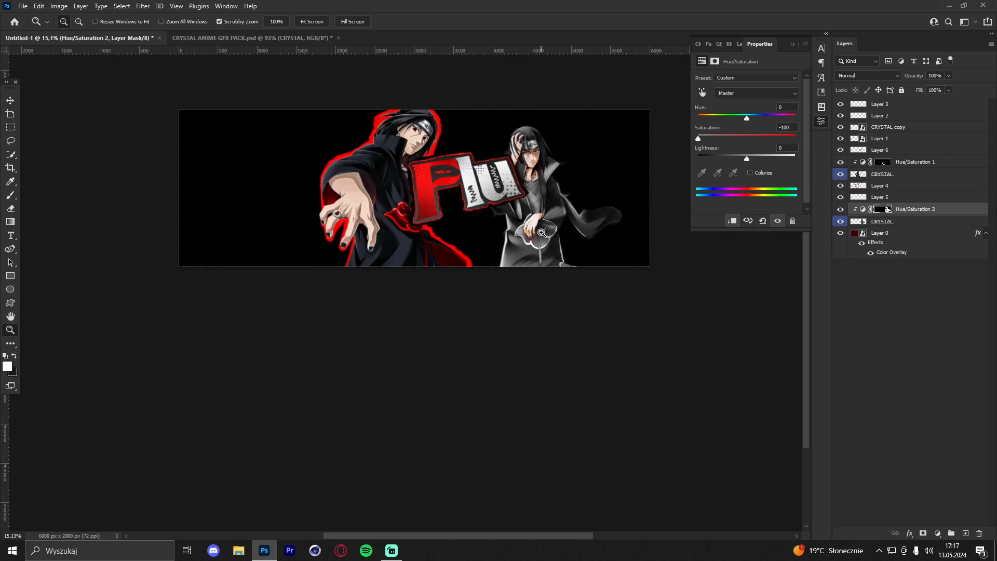
left_click_drag(550, 230, 493, 221)
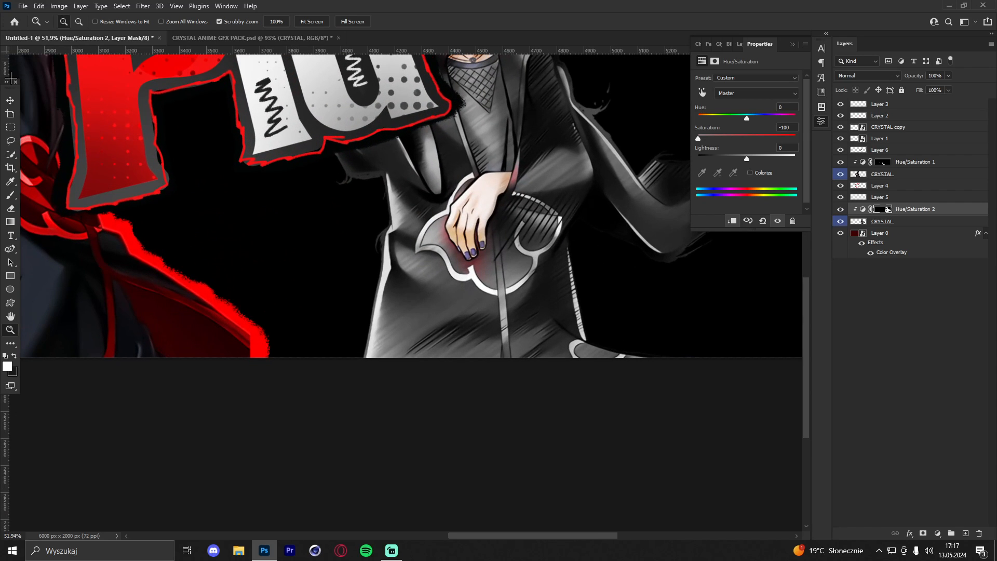
left_click(10, 194)
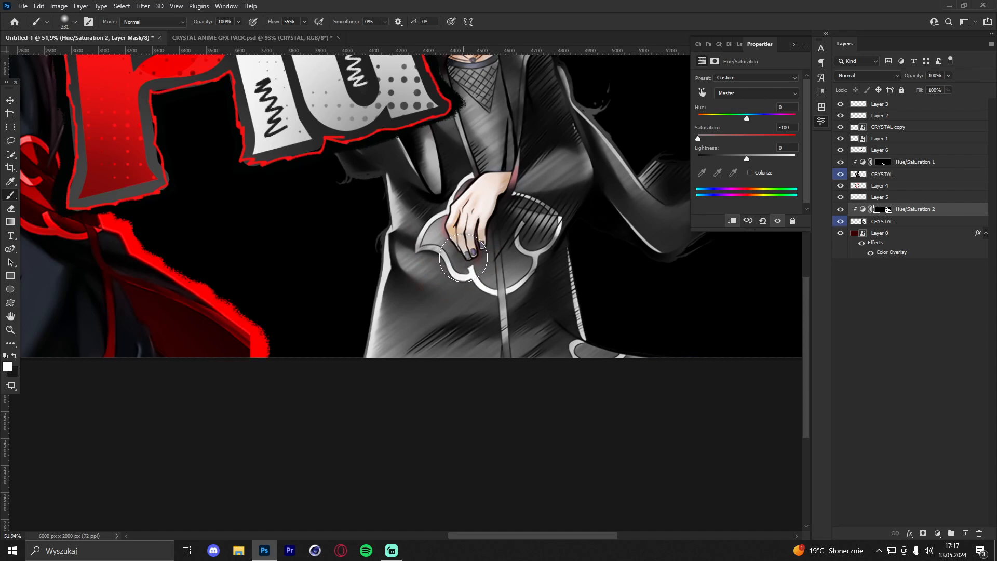
Add a second Hue/Saturation adjustment above the first and clip it to the second character's render
key("v")
left_click(921, 222)
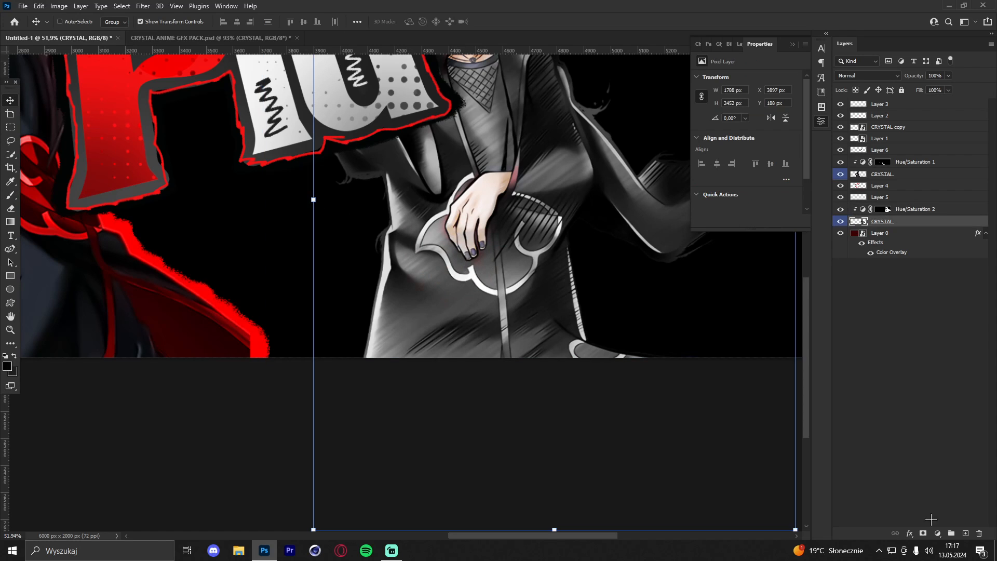
left_click(938, 533)
left_click(944, 432)
left_click_drag(909, 211, 909, 208)
left_click(906, 212)
left_click(909, 223)
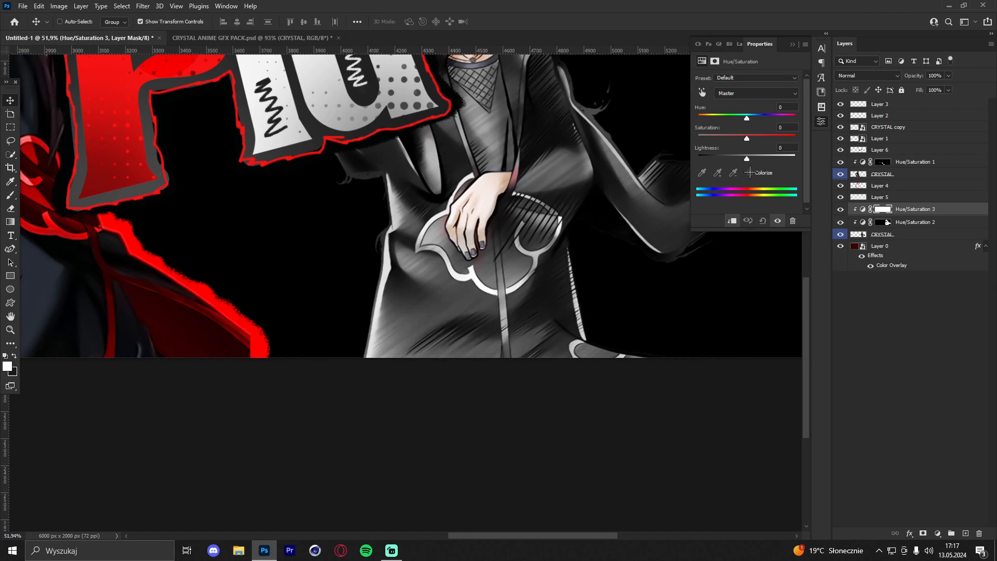
Colorize the new adjustment with Hue 360, Saturation 100 and Lightness -14, and invert its mask
left_click(750, 173)
left_click_drag(742, 119, 796, 138)
left_click_drag(745, 158, 739, 157)
key("ctrl+i")
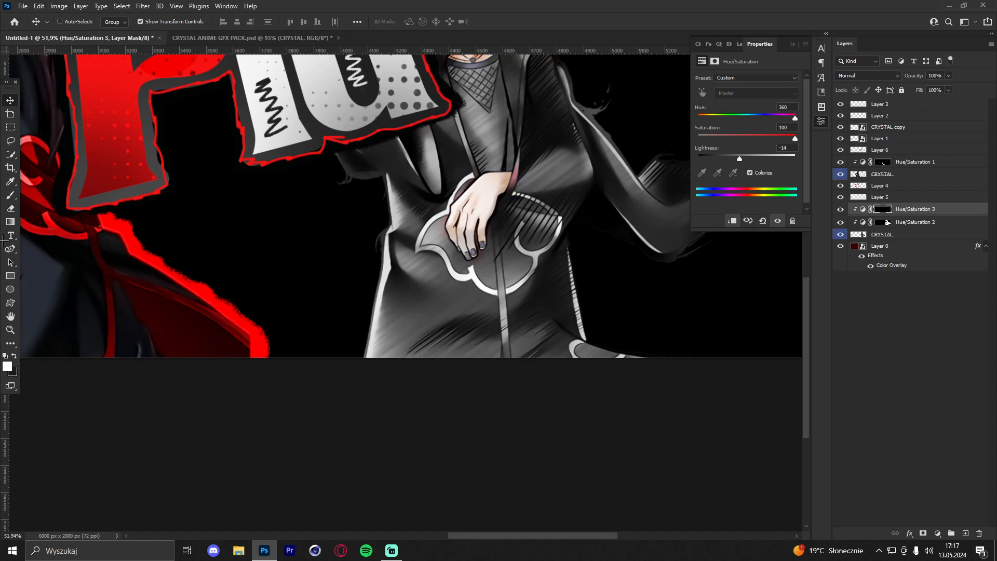
Paint the mask white over the half of the belly cloud beneath the second character's hand to turn it red, using a small soft brush
key("b")
scroll(318, 214, "up", 6)
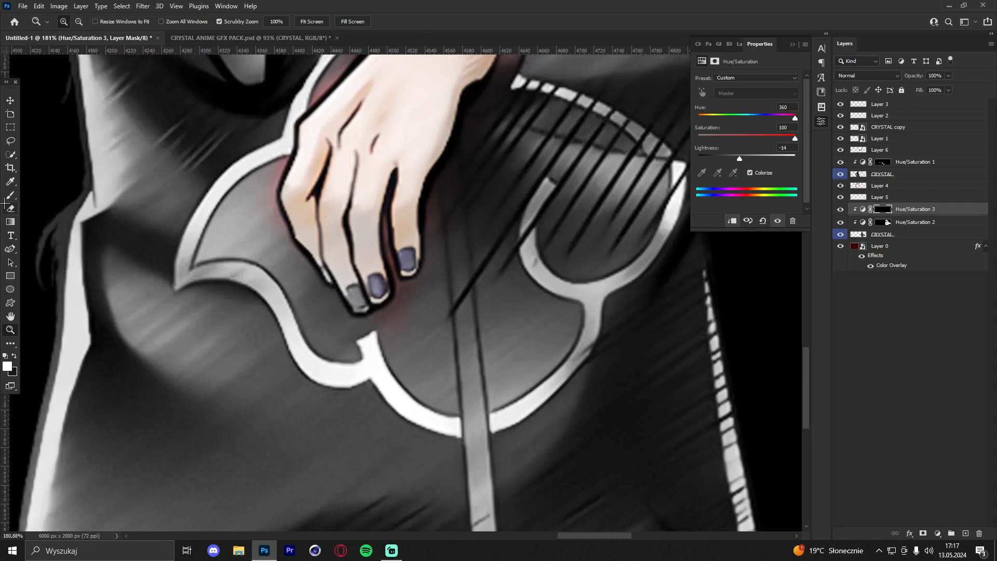
mouse_move(226, 250)
left_mouse_down()
mouse_move(171, 249)
mouse_move(272, 292)
mouse_move(301, 317)
left_mouse_up()
left_click_drag(280, 283, 284, 283)
mouse_move(229, 256)
left_mouse_down()
mouse_move(279, 280)
mouse_move(311, 354)
mouse_move(333, 371)
mouse_move(397, 361)
mouse_move(321, 316)
mouse_move(282, 267)
mouse_move(205, 255)
mouse_move(193, 262)
mouse_move(240, 173)
mouse_move(276, 161)
mouse_move(275, 224)
mouse_move(255, 203)
mouse_move(280, 253)
mouse_move(331, 312)
mouse_move(327, 306)
mouse_move(365, 327)
mouse_move(410, 303)
mouse_move(385, 339)
mouse_move(401, 387)
mouse_move(431, 411)
mouse_move(468, 416)
mouse_move(519, 400)
left_mouse_up()
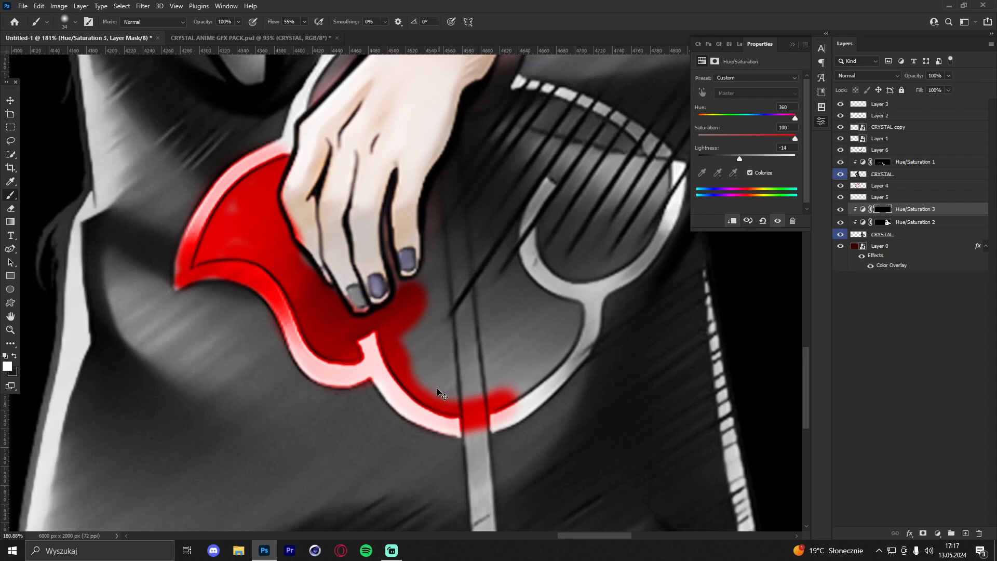
key("ctrl+z")
mouse_move(358, 358)
left_mouse_down()
mouse_move(312, 329)
mouse_move(209, 226)
mouse_move(268, 156)
mouse_move(277, 159)
mouse_move(263, 223)
mouse_move(309, 283)
mouse_move(247, 260)
mouse_move(307, 333)
mouse_move(382, 351)
mouse_move(332, 319)
mouse_move(408, 318)
mouse_move(416, 293)
mouse_move(424, 349)
mouse_move(437, 311)
left_mouse_up()
left_click_drag(451, 416, 443, 275)
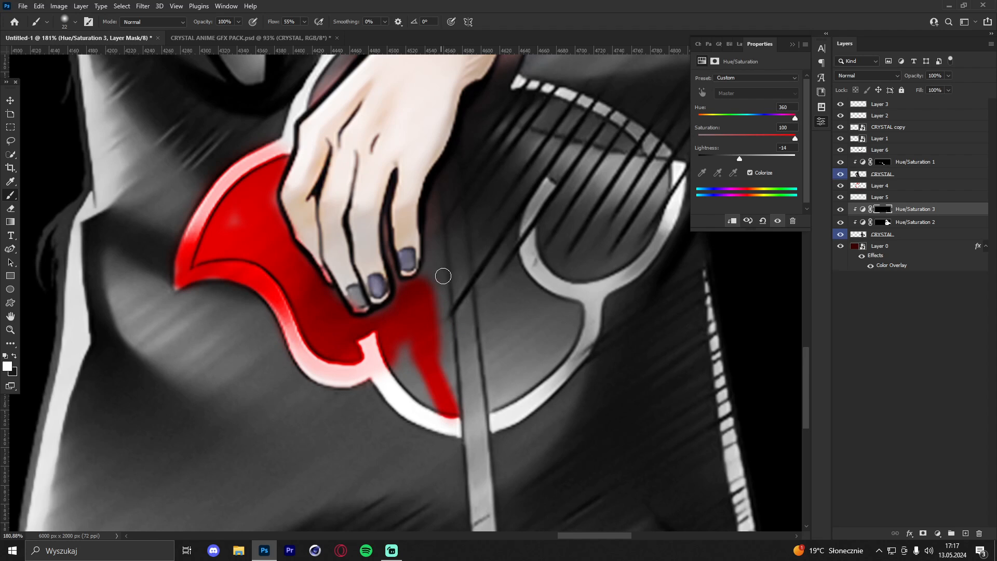
mouse_move(437, 225)
left_mouse_down()
mouse_move(436, 179)
mouse_move(430, 245)
mouse_move(384, 346)
mouse_move(430, 393)
mouse_move(431, 386)
left_mouse_up()
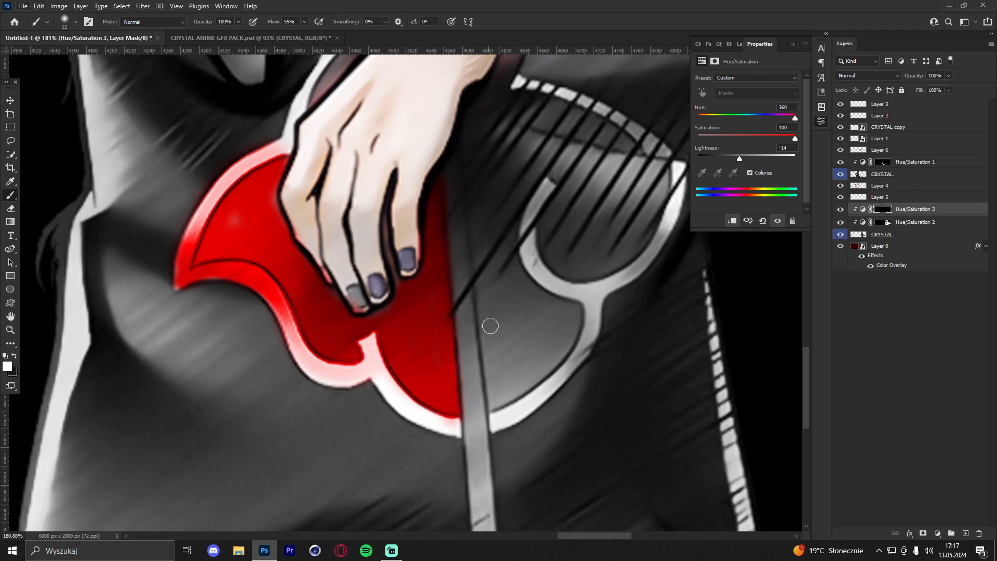
Paint the other half of the second character's cloud and its outline red on the mask, enlarging the brush to 31 px
mouse_move(471, 223)
left_mouse_down()
mouse_move(464, 130)
mouse_move(513, 104)
mouse_move(513, 150)
mouse_move(518, 137)
mouse_move(607, 156)
mouse_move(676, 213)
mouse_move(626, 310)
mouse_move(569, 297)
mouse_move(575, 308)
mouse_move(537, 310)
left_mouse_up()
scroll(515, 130, "up", 1)
key("]")
key("]")
key("]")
mouse_move(503, 240)
left_mouse_down()
mouse_move(497, 353)
mouse_move(491, 268)
mouse_move(531, 152)
mouse_move(625, 195)
mouse_move(641, 241)
mouse_move(647, 201)
mouse_move(642, 255)
mouse_move(622, 270)
mouse_move(623, 254)
mouse_move(586, 259)
mouse_move(510, 178)
mouse_move(524, 175)
mouse_move(587, 250)
mouse_move(620, 233)
mouse_move(568, 177)
mouse_move(543, 176)
mouse_move(521, 271)
mouse_move(522, 379)
mouse_move(504, 437)
mouse_move(558, 358)
mouse_move(489, 358)
mouse_move(545, 386)
mouse_move(564, 343)
mouse_move(573, 364)
mouse_move(549, 340)
mouse_move(538, 274)
left_mouse_up()
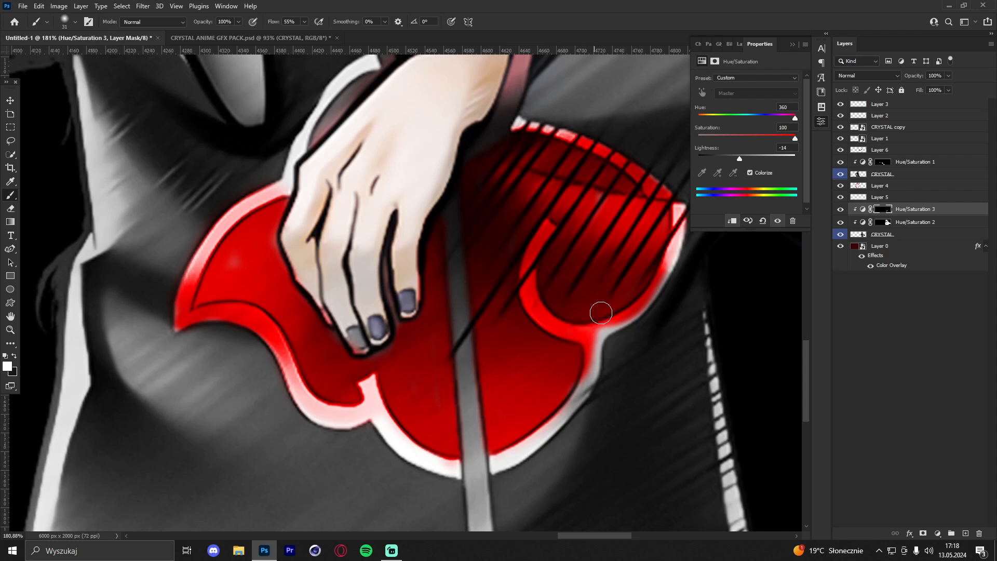
mouse_move(600, 313)
left_mouse_down()
mouse_move(581, 375)
mouse_move(493, 462)
mouse_move(584, 387)
mouse_move(614, 312)
mouse_move(670, 249)
mouse_move(649, 211)
left_mouse_up()
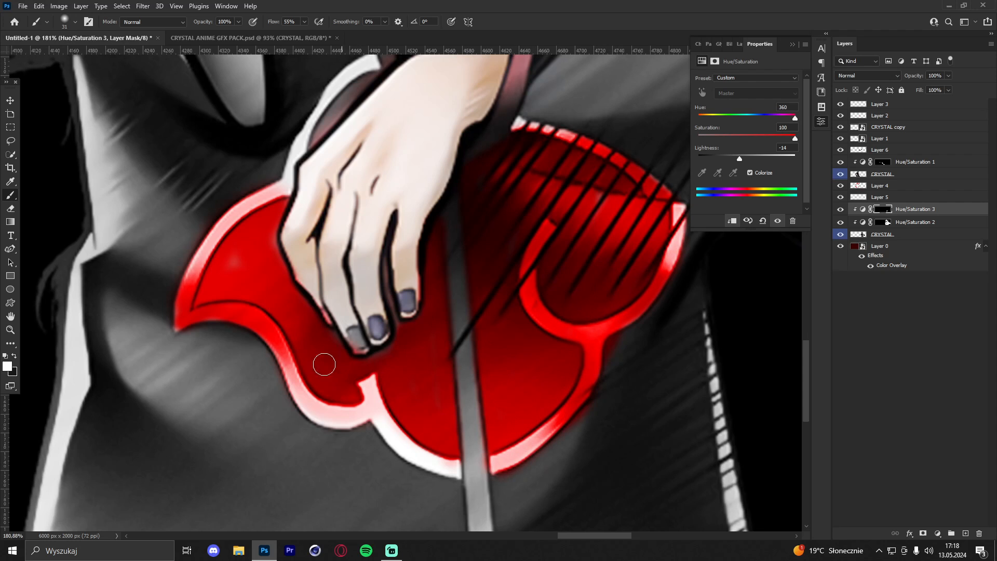
scroll(283, 292, "up", 3)
mouse_move(367, 158)
left_mouse_down()
mouse_move(317, 217)
mouse_move(330, 187)
left_mouse_up()
Examine the whole banner to compare the second character's red cloud with the first character and the text
left_click(9, 318)
left_click(10, 330)
left_click_drag(459, 175, 348, 176)
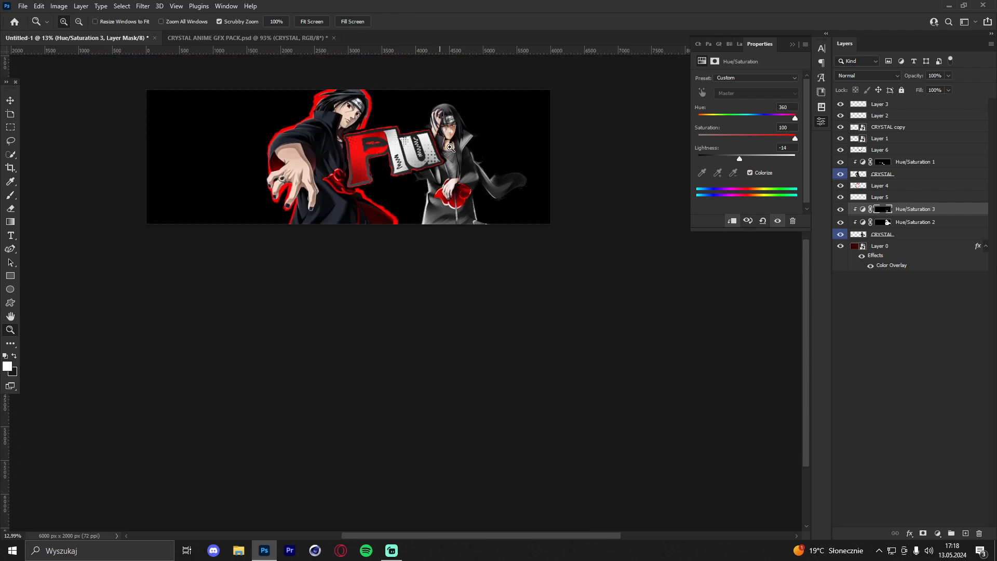
left_click_drag(444, 135, 401, 152)
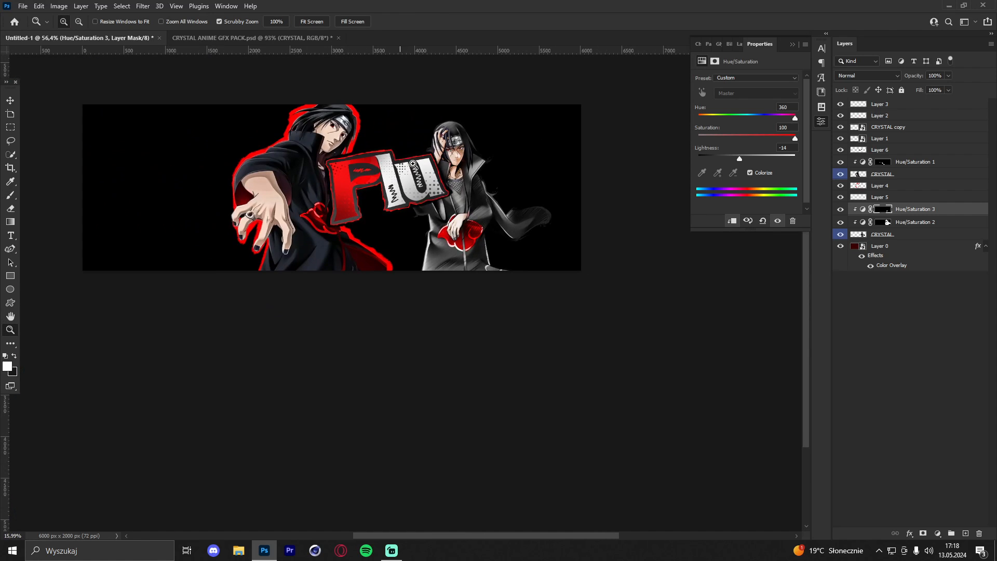
left_click_drag(452, 172, 420, 147)
left_click(11, 99)
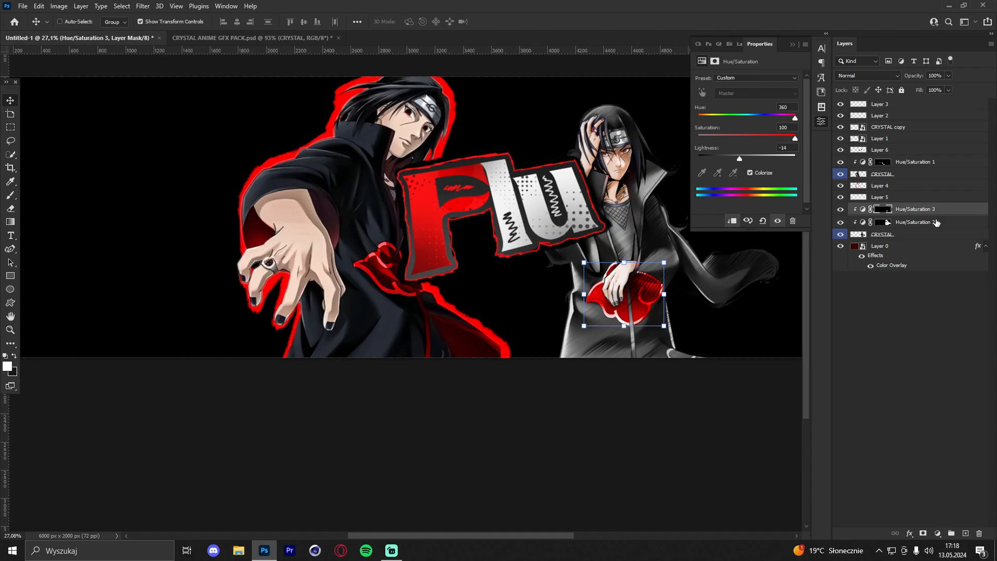
left_click(11, 330)
mouse_move(389, 172)
left_mouse_down()
mouse_move(366, 176)
mouse_move(389, 182)
left_mouse_up()
left_click(9, 99)
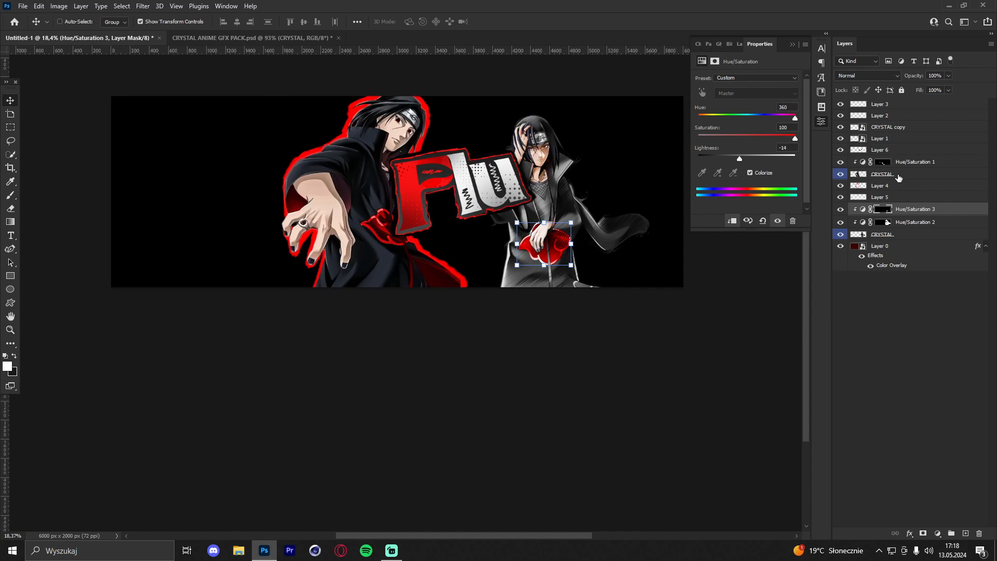
Add a Hue/Saturation adjustment clipped to the first character's render and set its Saturation to -100
left_click(898, 177)
left_click(941, 535)
left_click(929, 442)
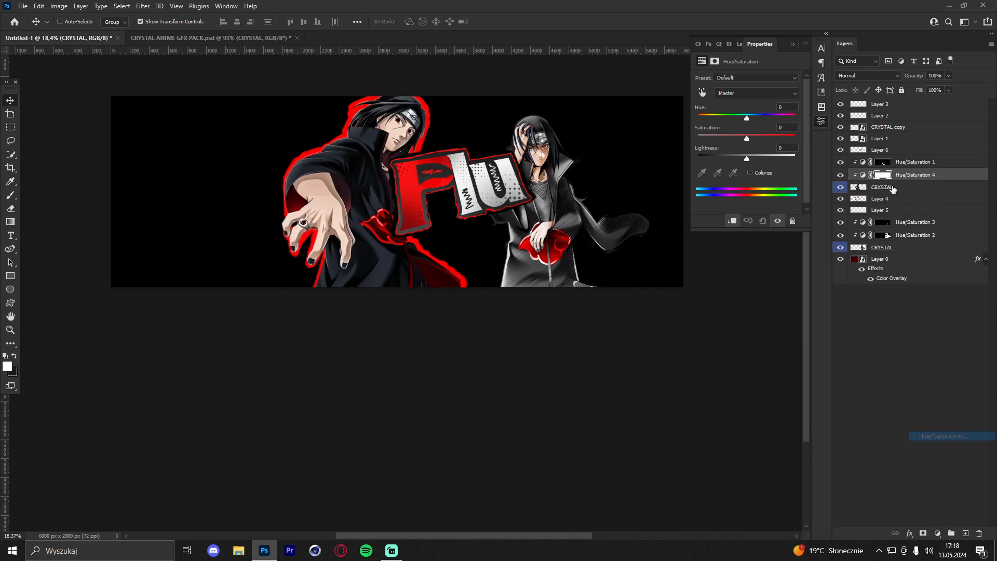
left_click_drag(739, 136, 604, 137)
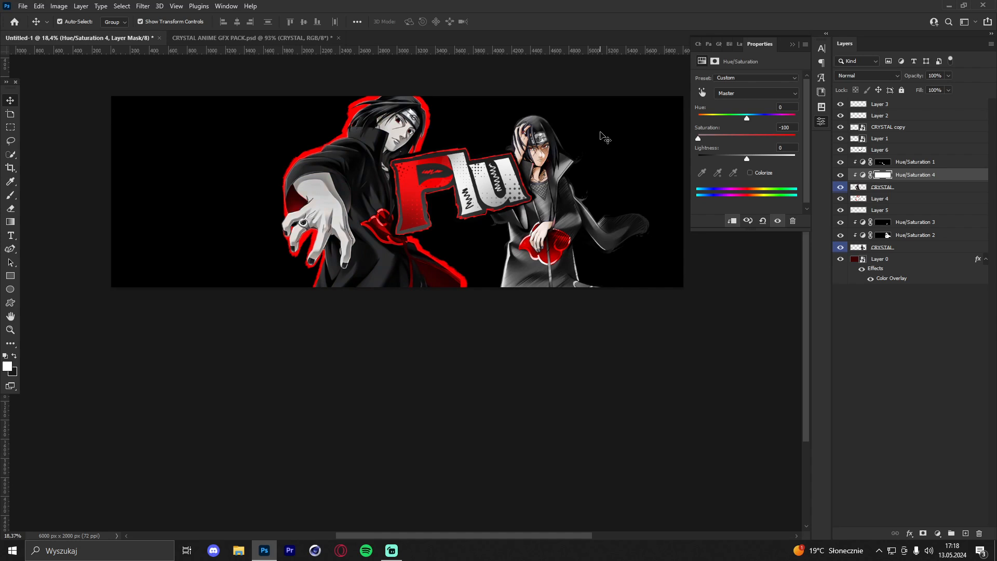
Invert the new adjustment's mask and desaturate the first character's coat and hair with a soft 254 px brush
left_click(10, 330)
left_click(427, 181)
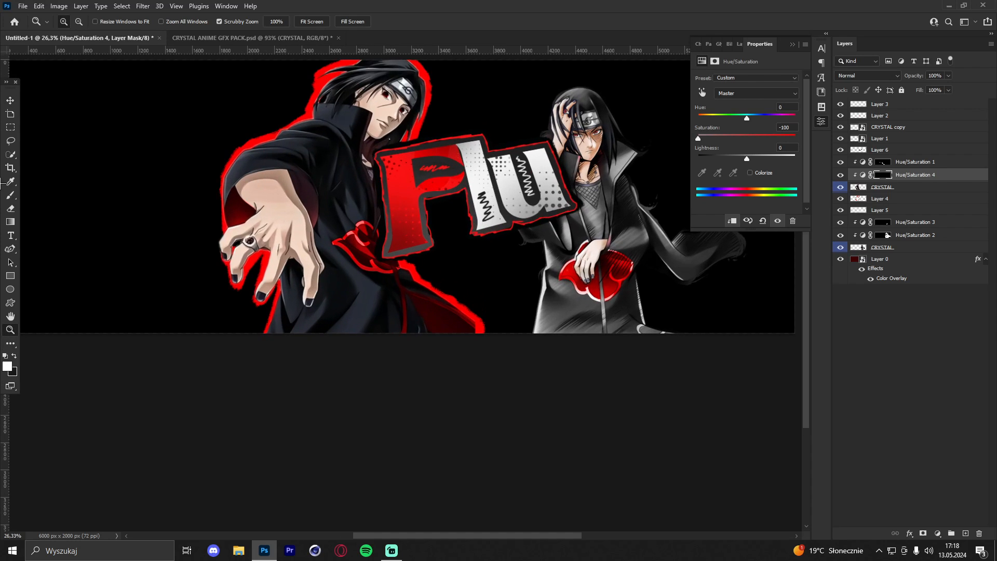
left_click(10, 193)
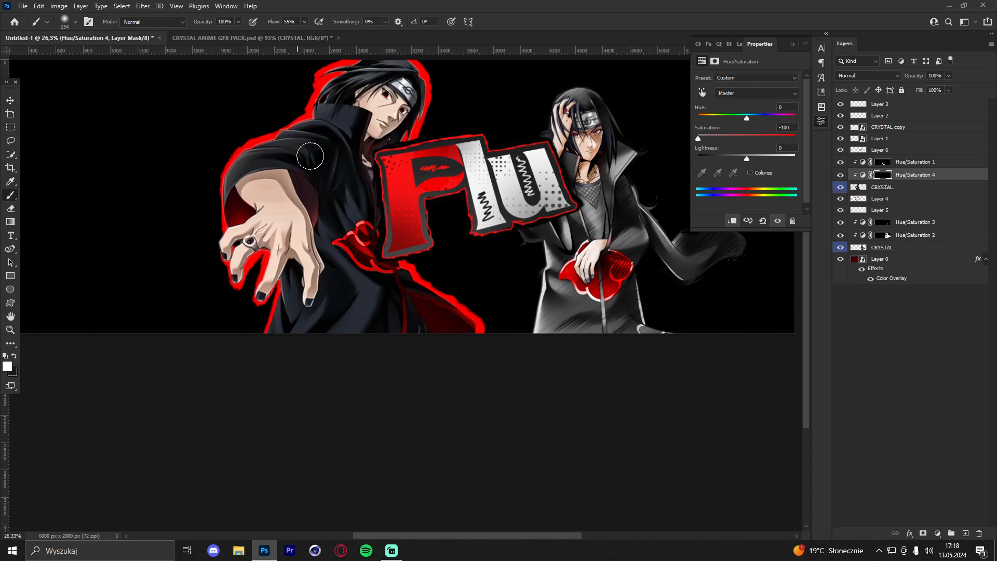
left_click_drag(342, 127, 318, 109)
scroll(310, 132, "up", 1)
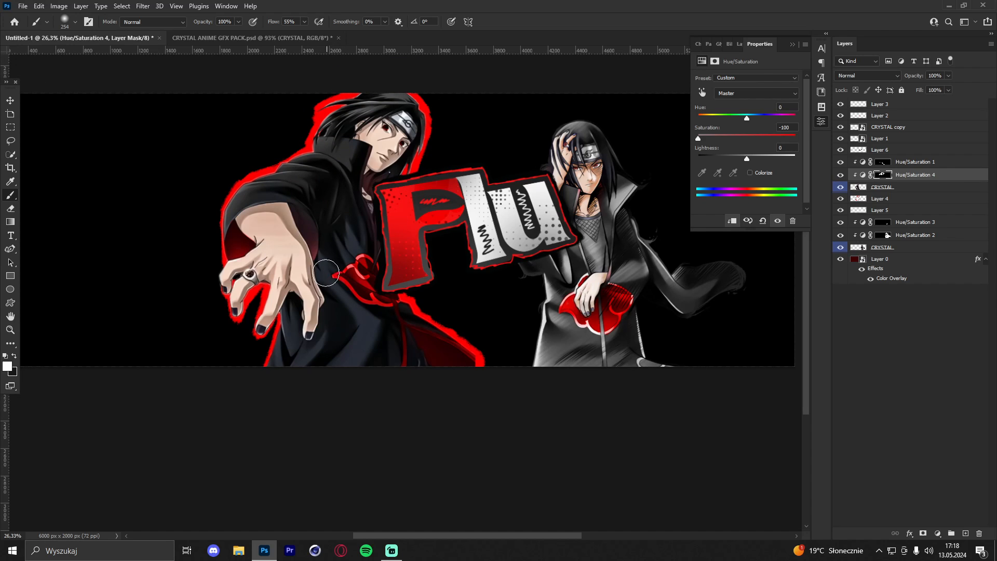
left_click_drag(299, 329, 288, 328)
left_click_drag(361, 273, 377, 272)
left_click_drag(214, 237, 207, 238)
left_click(11, 331)
left_click_drag(438, 149, 486, 146)
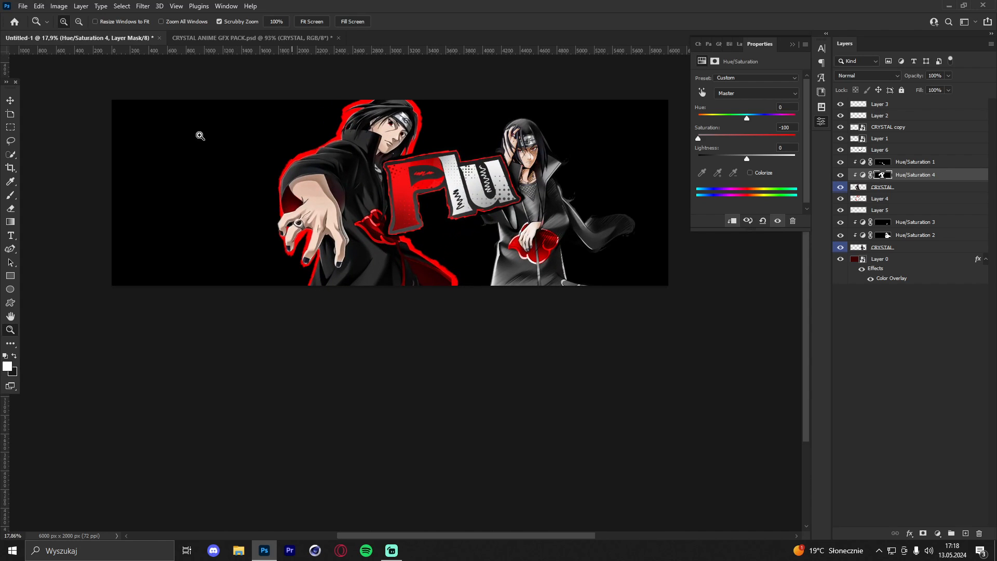
Select all layers from Layer 3 down to the second character's render and move the whole composition left toward the canvas centre
left_click(10, 100)
left_click(790, 44)
left_click(899, 107)
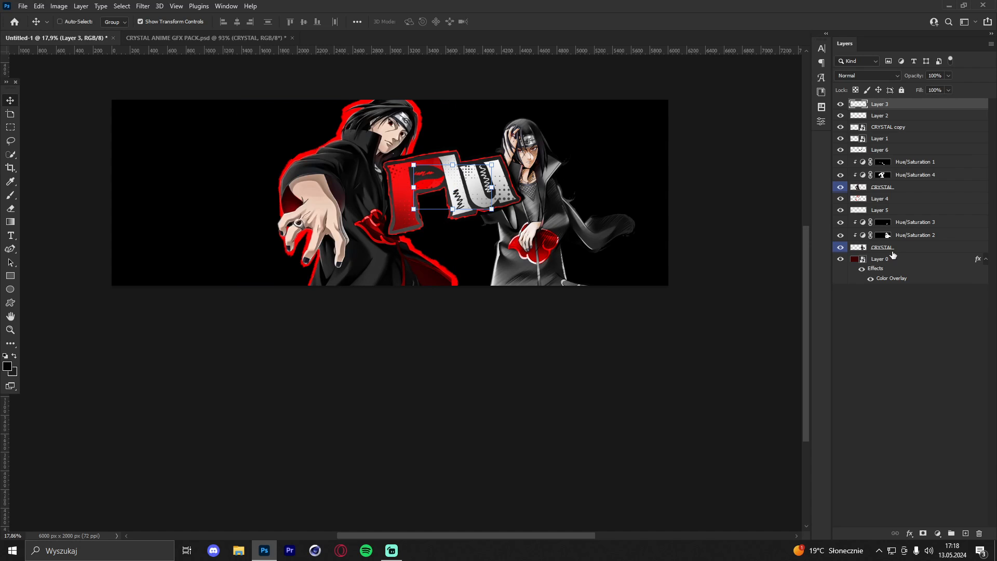
left_click(892, 251, "shift")
left_click_drag(498, 207, 441, 208)
Add a new empty layer directly above Layer 0, behind the second character
left_click(10, 329)
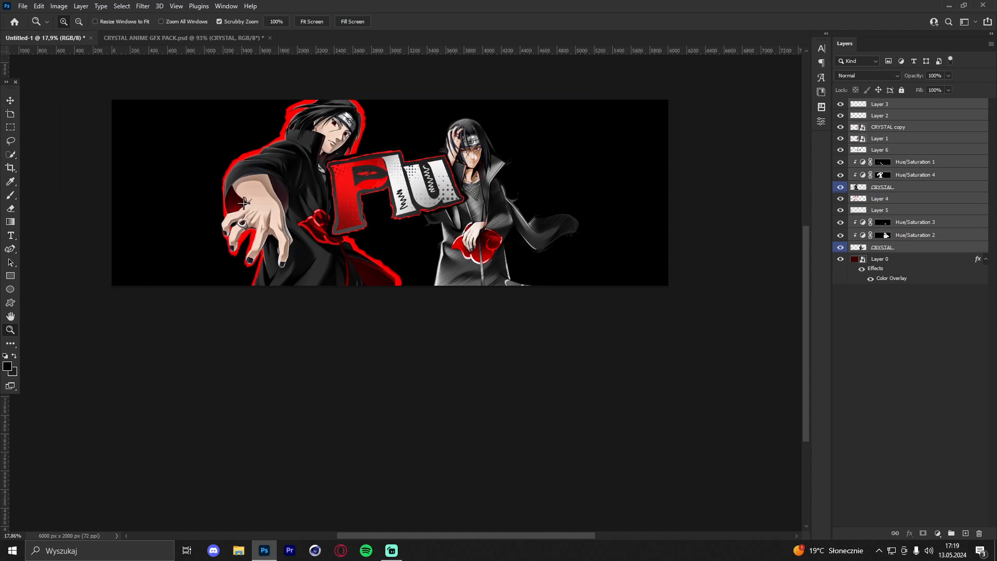
left_click_drag(416, 161, 445, 161)
left_click_drag(551, 180, 693, 236)
left_click(899, 261)
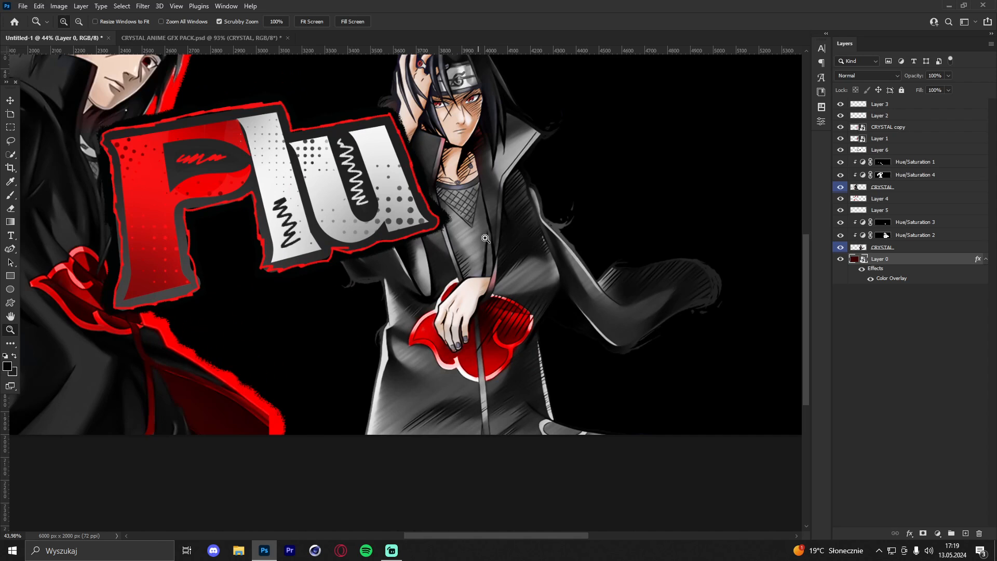
left_click(965, 533)
mouse_move(465, 158)
left_mouse_down()
mouse_move(415, 161)
mouse_move(481, 156)
left_mouse_up()
Set the foreground color to white and choose the rough "KYLE: Najlepszy" brush for the second character's outline
left_click(10, 195)
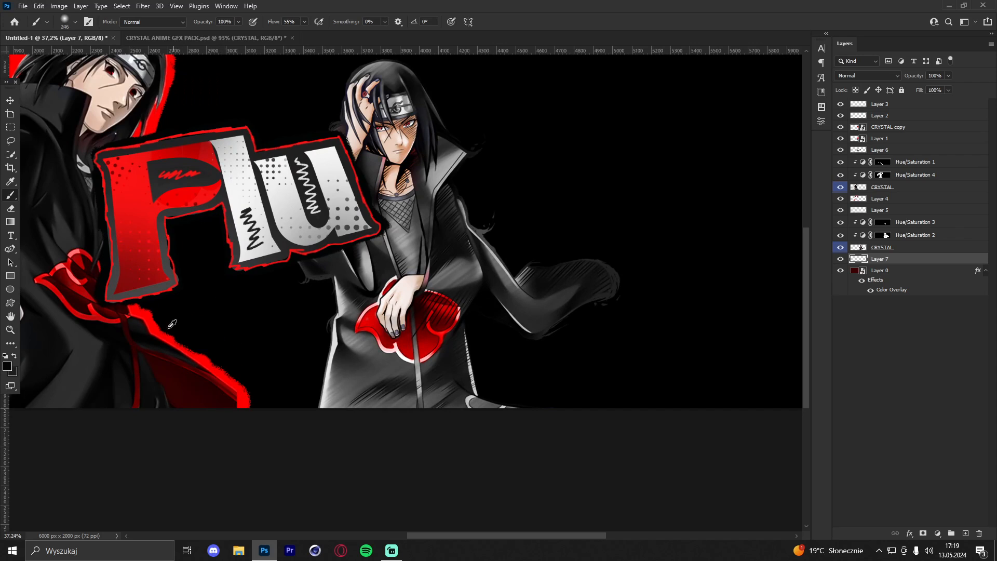
left_click(150, 322, "alt")
right_click(338, 276)
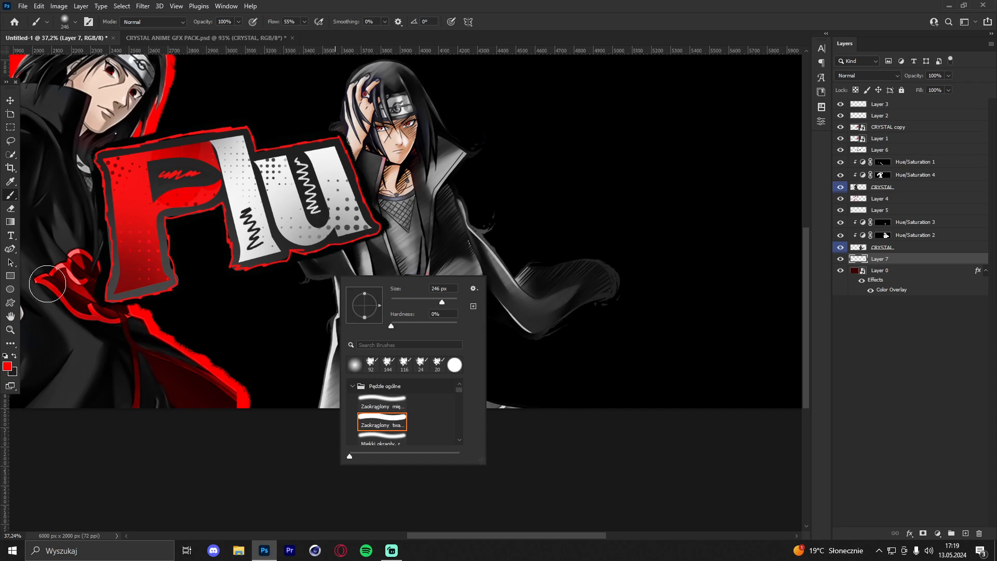
left_click(7, 367)
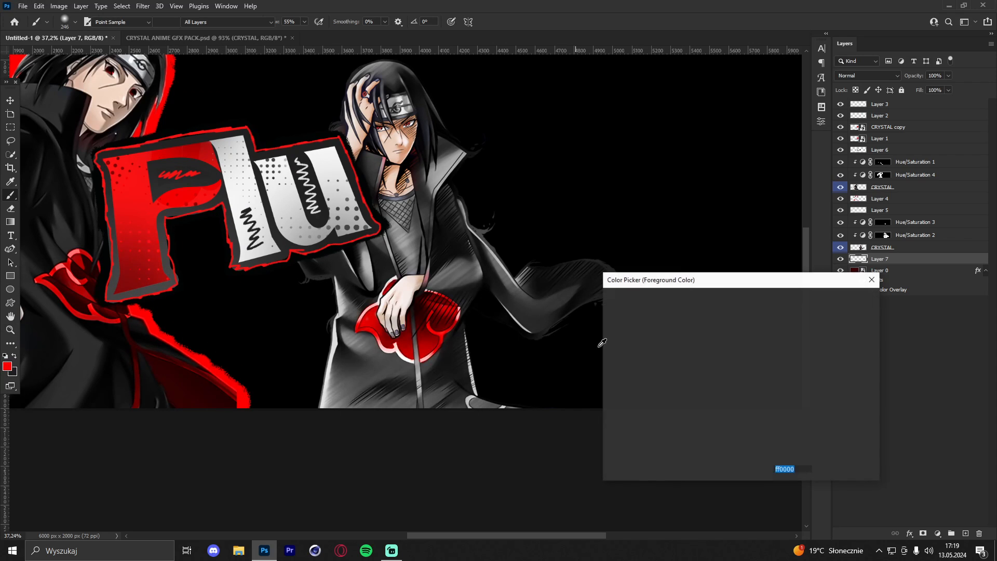
right_click(275, 296)
scroll(318, 431, "down", 3)
left_click(319, 424)
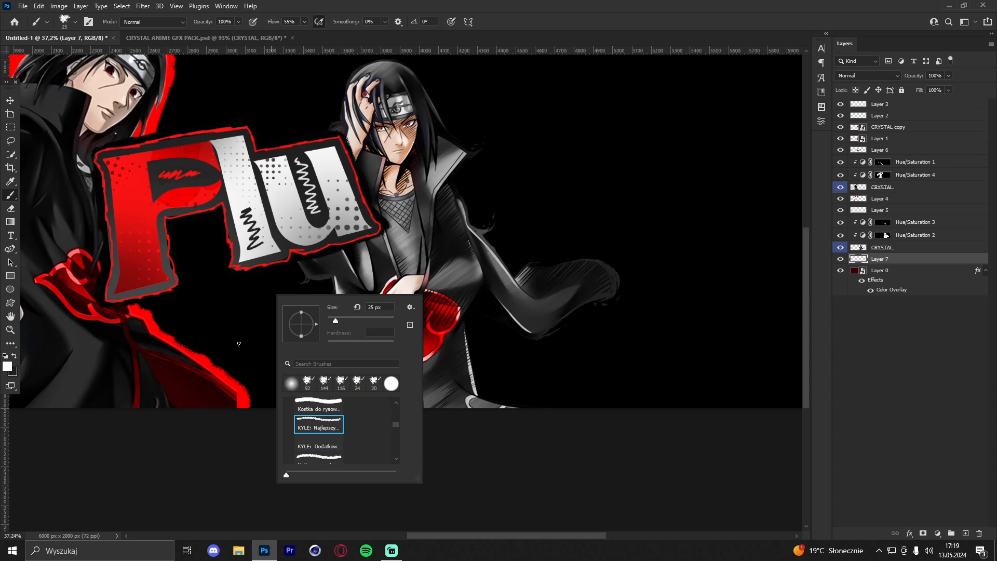
Paint a rough white outline on the new layer along the second character's sleeve and both lower edges of the coat
left_click(238, 343)
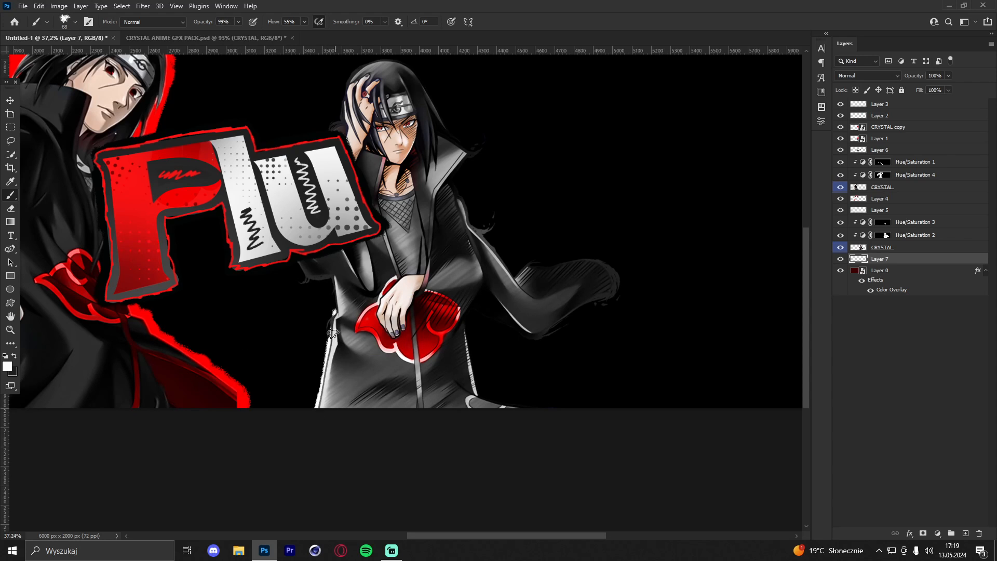
mouse_move(333, 333)
left_mouse_down()
mouse_move(331, 269)
mouse_move(308, 272)
mouse_move(335, 275)
mouse_move(301, 276)
mouse_move(296, 251)
left_mouse_up()
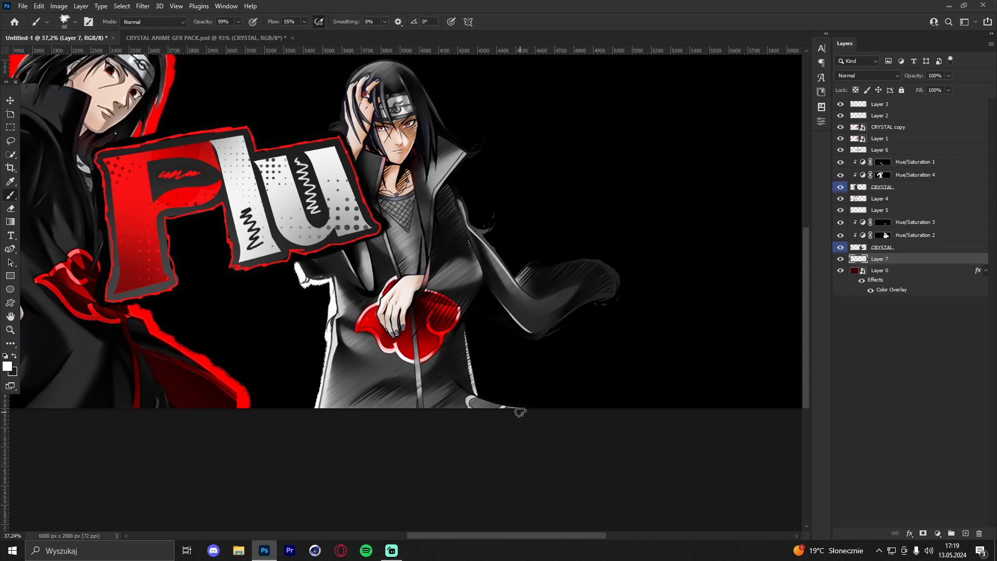
mouse_move(514, 404)
left_mouse_down()
mouse_move(483, 392)
mouse_move(463, 338)
mouse_move(471, 298)
left_mouse_up()
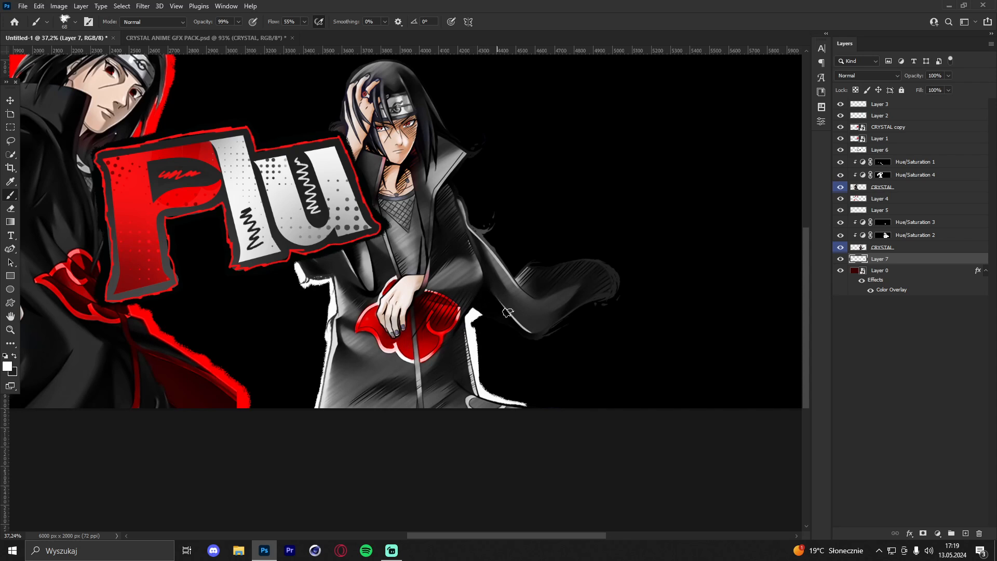
Paint a rough white outline on Layer 7 around the standing character's sleeve, collar and head
mouse_move(483, 314)
left_mouse_down()
mouse_move(520, 336)
mouse_move(545, 336)
mouse_move(599, 303)
left_mouse_up()
mouse_move(617, 264)
left_mouse_down()
mouse_move(540, 261)
mouse_move(514, 278)
mouse_move(495, 250)
left_mouse_up()
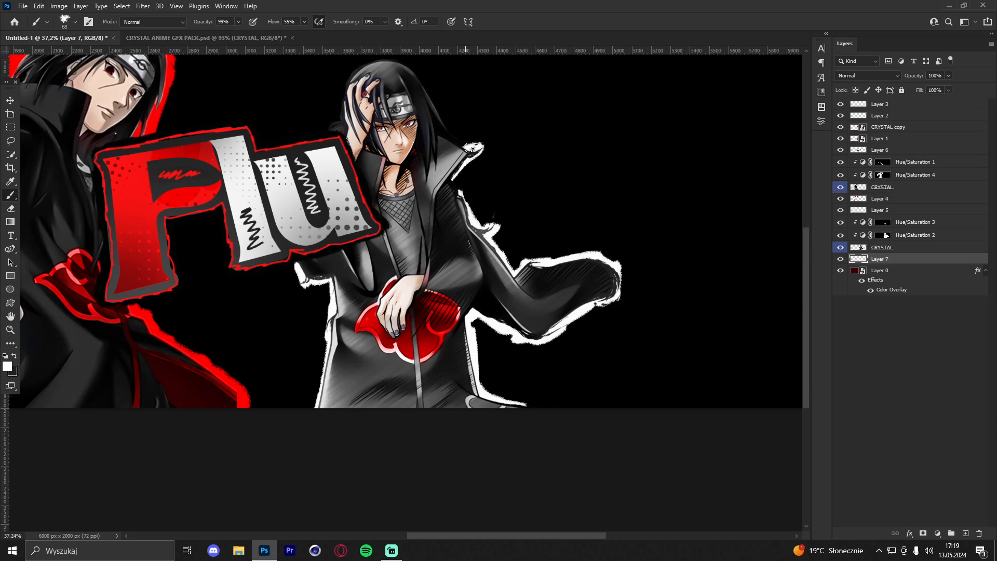
mouse_move(457, 144)
left_mouse_down()
mouse_move(429, 124)
mouse_move(465, 147)
mouse_move(428, 116)
mouse_move(426, 94)
mouse_move(460, 144)
mouse_move(423, 78)
mouse_move(392, 60)
mouse_move(357, 70)
mouse_move(341, 124)
mouse_move(294, 145)
left_mouse_up()
scroll(338, 134, "up", 2)
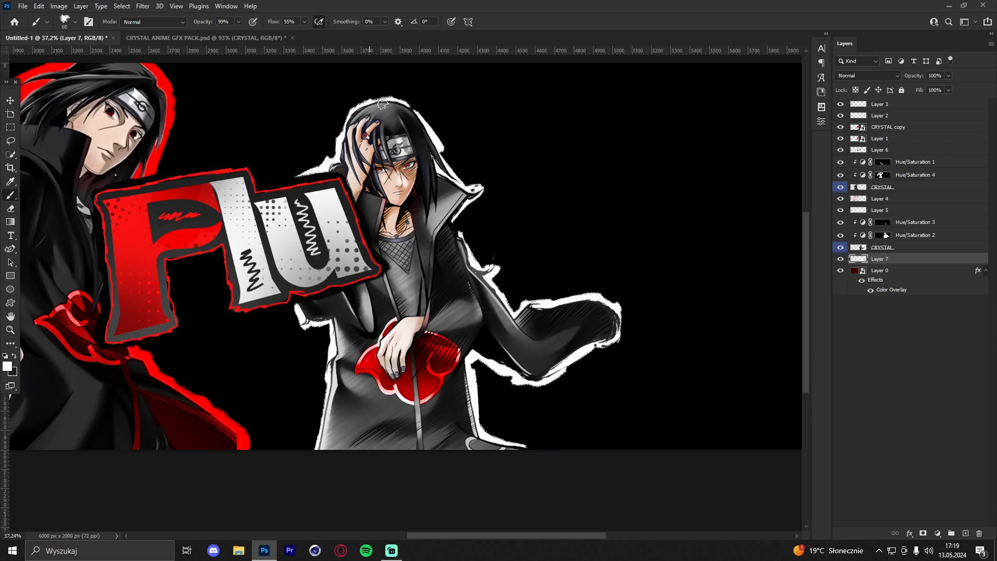
mouse_move(423, 127)
left_mouse_down()
mouse_move(411, 97)
mouse_move(403, 107)
left_mouse_up()
key("ctrl+z")
mouse_move(378, 106)
left_mouse_down()
mouse_move(377, 135)
mouse_move(420, 113)
mouse_move(373, 108)
mouse_move(338, 128)
mouse_move(332, 151)
mouse_move(412, 106)
mouse_move(423, 120)
mouse_move(405, 107)
mouse_move(367, 108)
mouse_move(346, 117)
mouse_move(339, 170)
left_mouse_up()
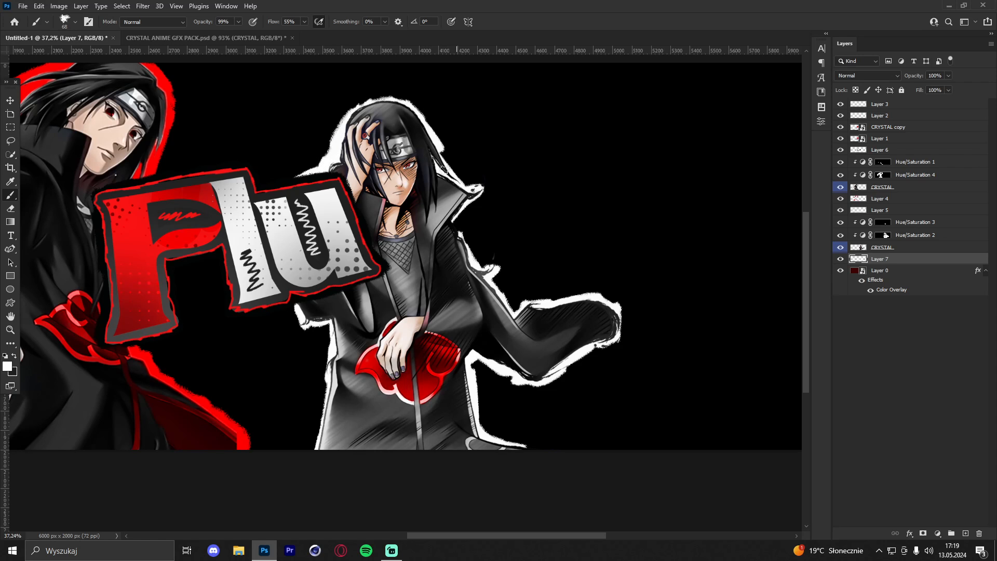
left_click(10, 330)
left_click_drag(464, 161, 521, 158)
mouse_move(420, 149)
left_mouse_down()
mouse_move(389, 113)
mouse_move(365, 152)
mouse_move(426, 157)
left_mouse_up()
key("v")
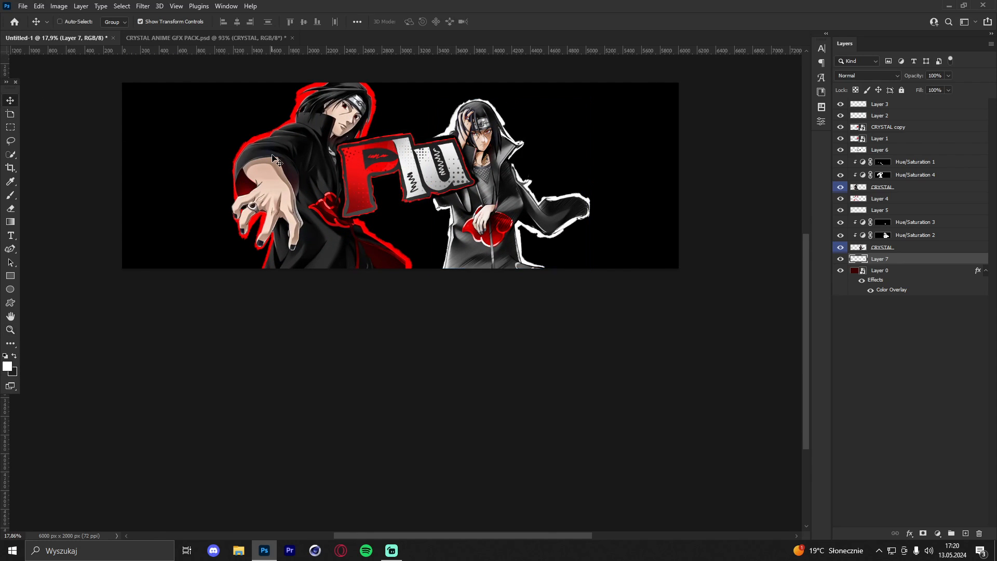
Add placeholder text above Layer 0 in the empty area beside the reaching character, using the bog Black font
left_click(902, 270)
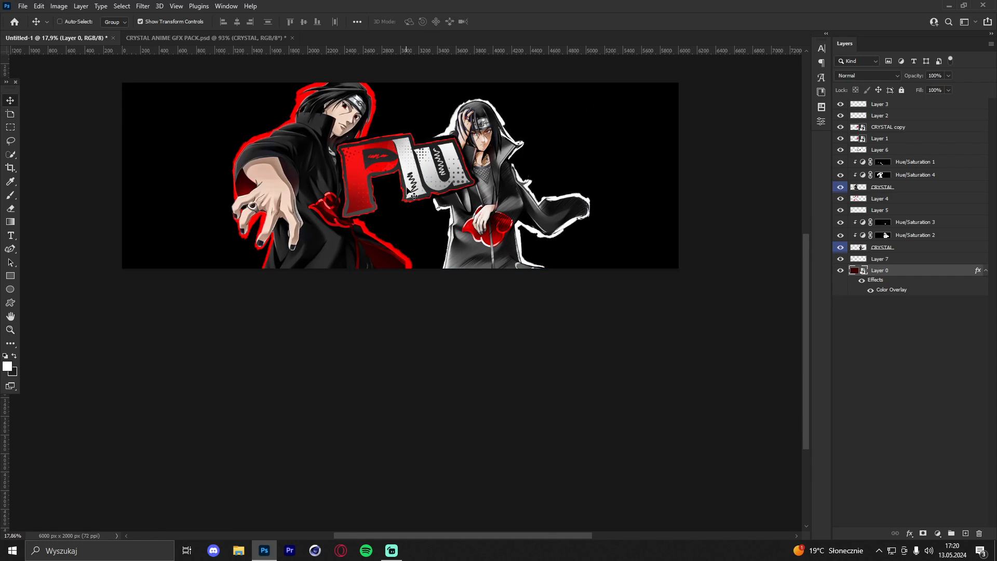
left_click(10, 329)
left_click_drag(319, 172, 350, 134)
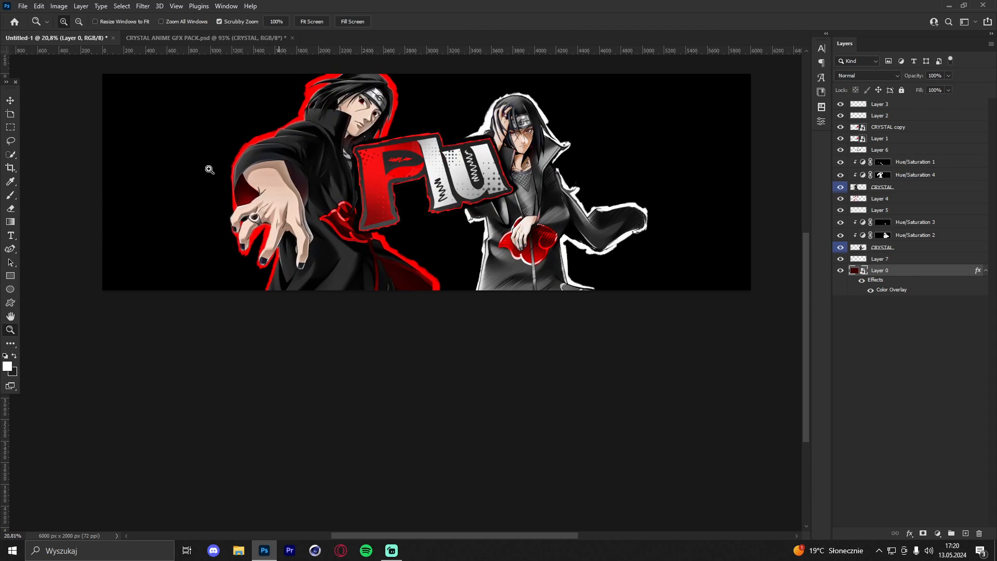
left_click(10, 236)
left_click(182, 189)
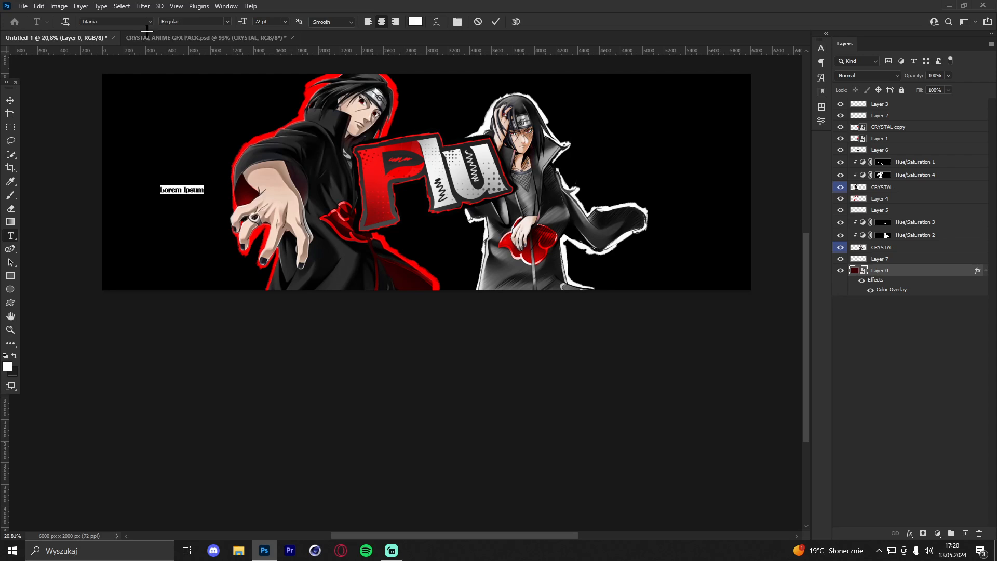
left_click(154, 21)
type("bog")
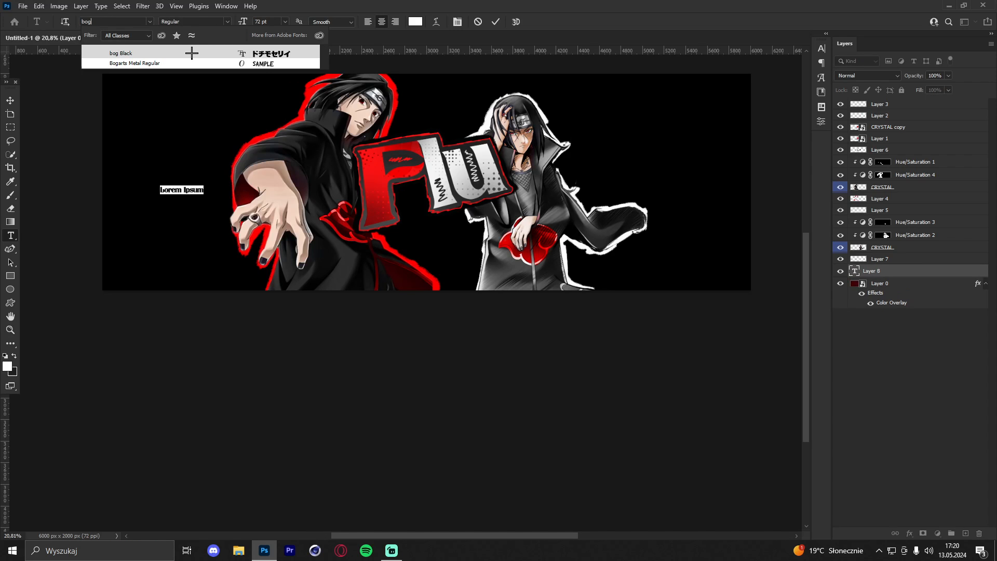
left_click(192, 53)
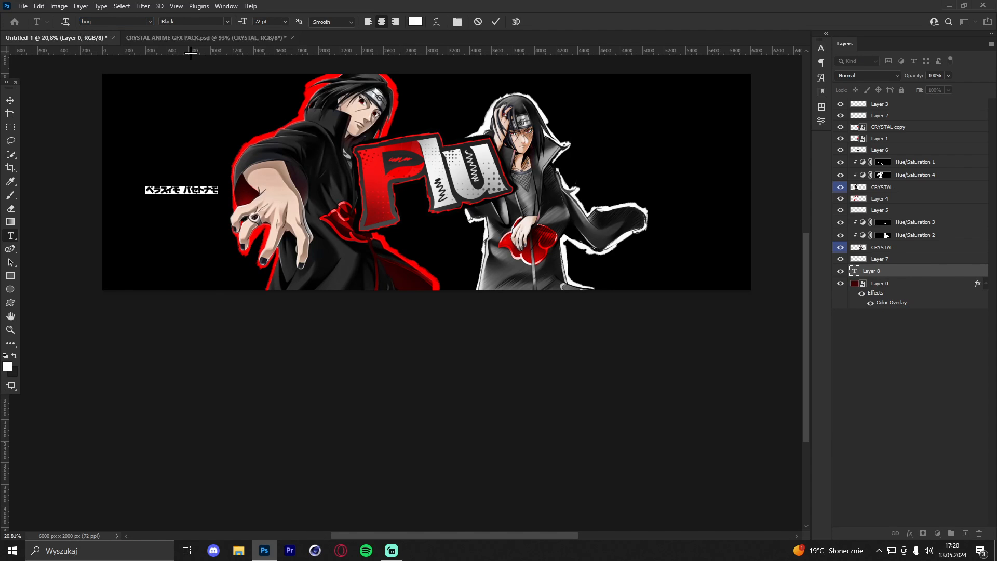
Enlarge the placeholder text to about 528 pt and move it toward the standing character's side of the banner
left_click(9, 98)
left_click_drag(218, 193, 671, 239)
key("Return")
left_click_drag(418, 204, 550, 156)
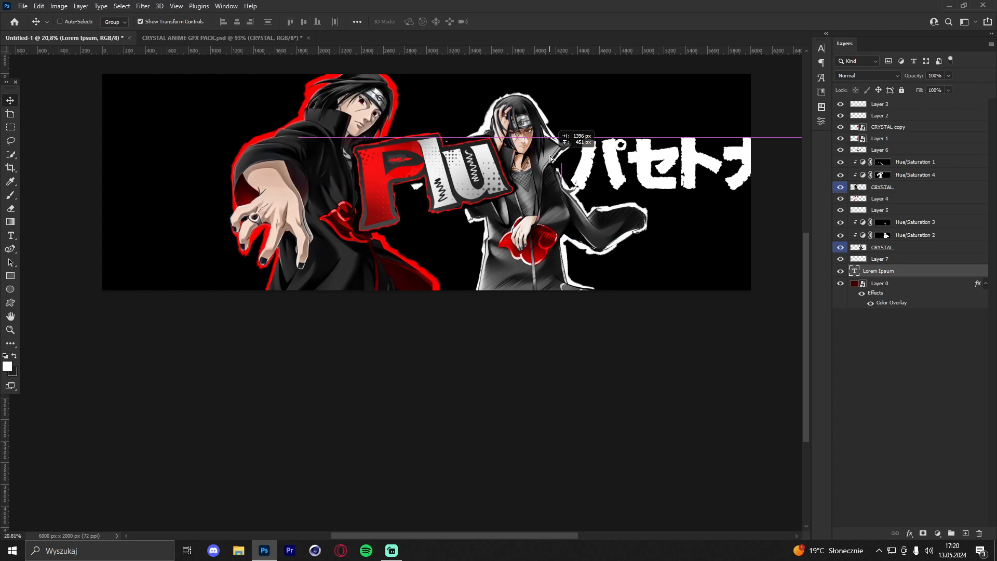
Replace the placeholder text with "itachi", one letter per line, and enlarge it to about 1251 pt
double_click(591, 157)
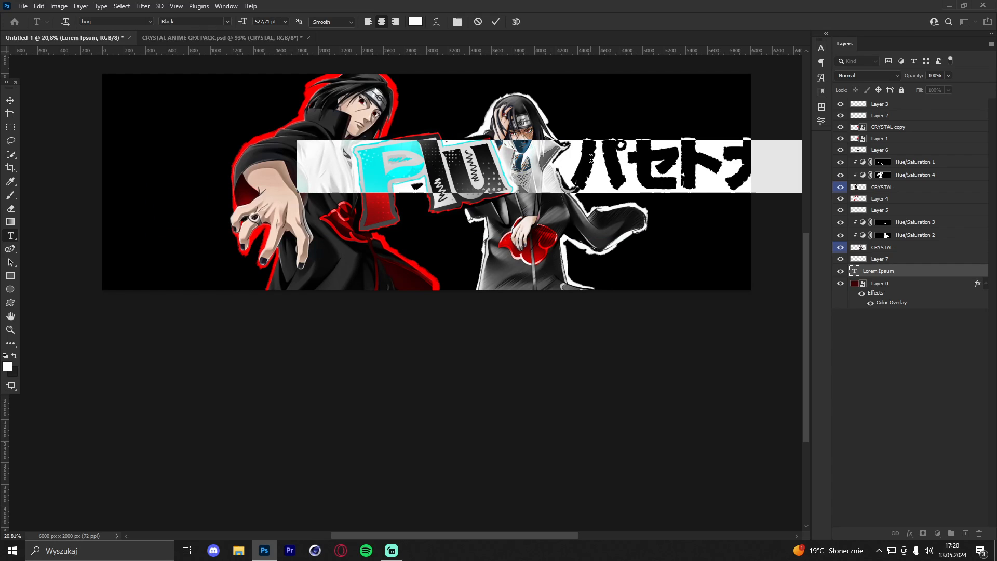
key("BackSpace")
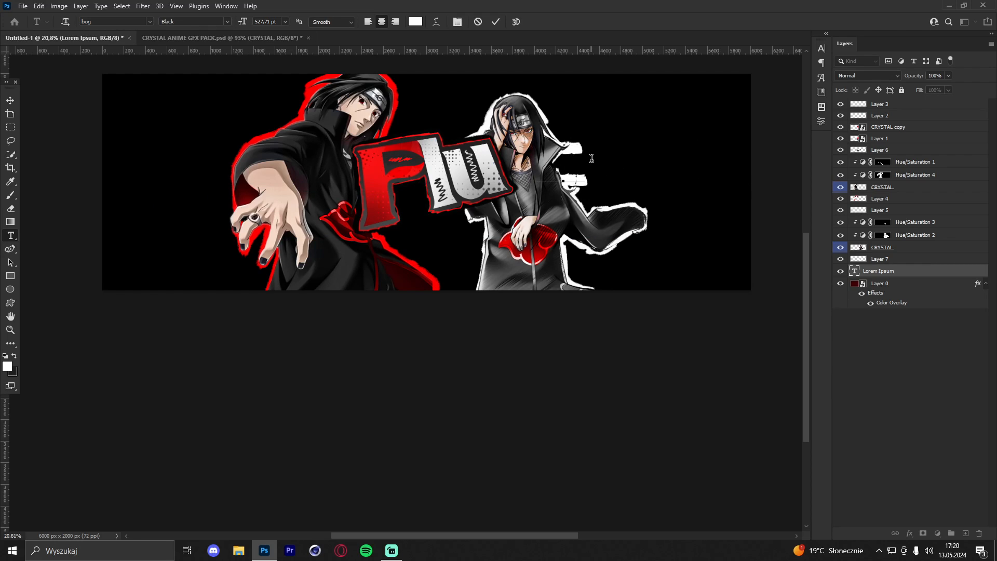
type("PL")
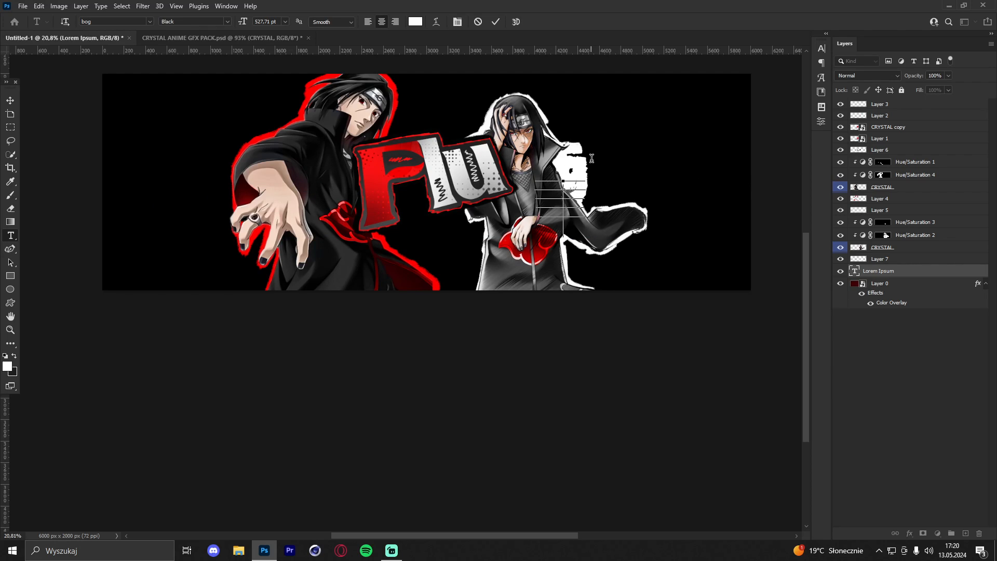
left_click_drag(586, 218, 396, 135)
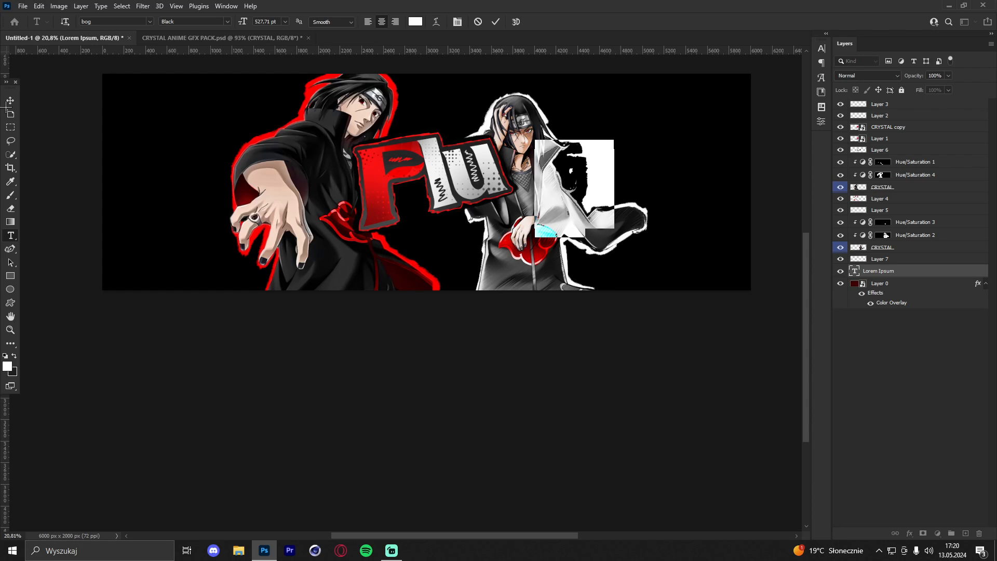
left_click(7, 102)
mouse_move(592, 185)
left_mouse_down()
mouse_move(618, 171)
mouse_move(658, 177)
left_mouse_up()
key("Return")
Set the leading of the vertical "itachi" text to 742 pt
double_click(612, 177)
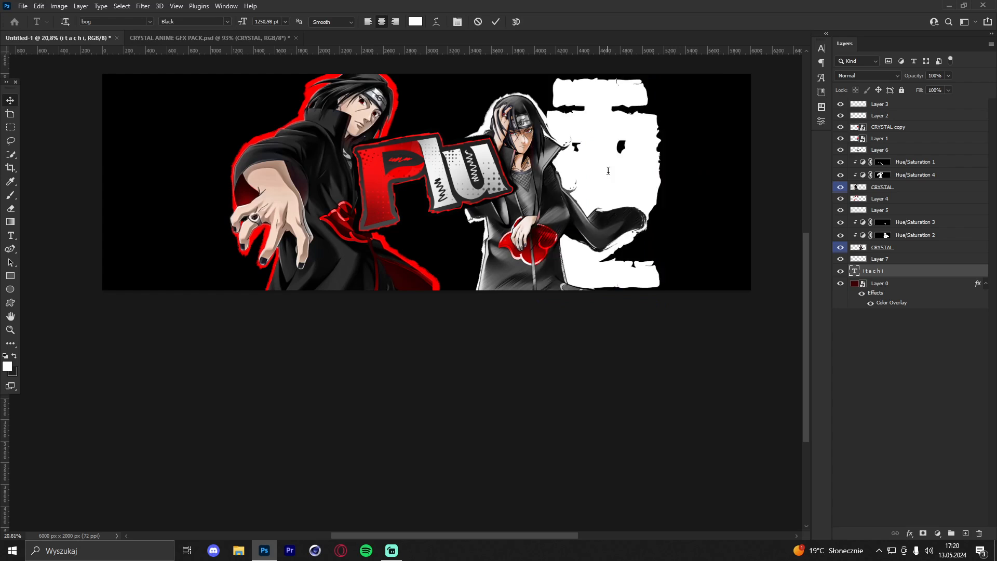
left_click(827, 37)
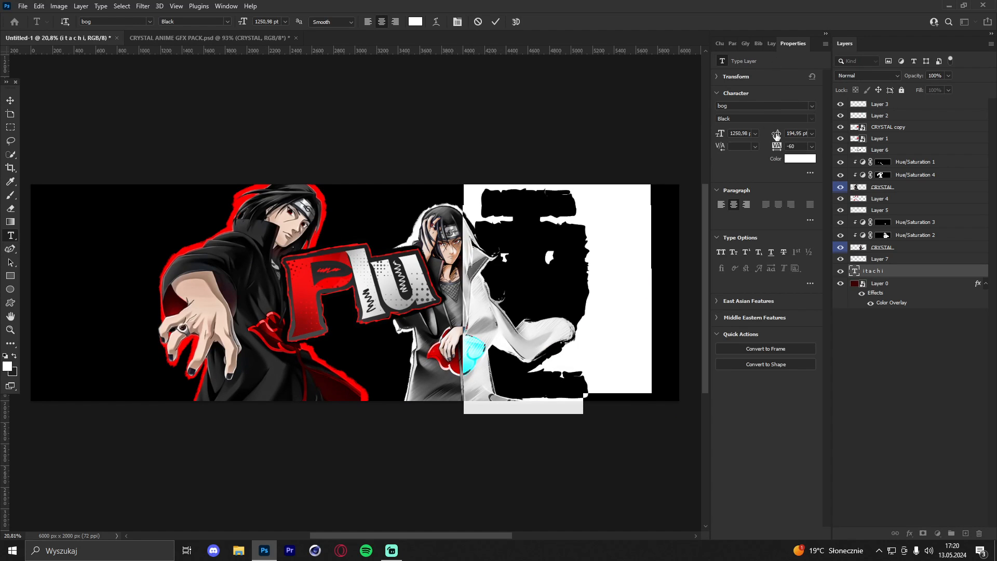
left_click_drag(776, 135, 996, 160)
left_click(10, 100)
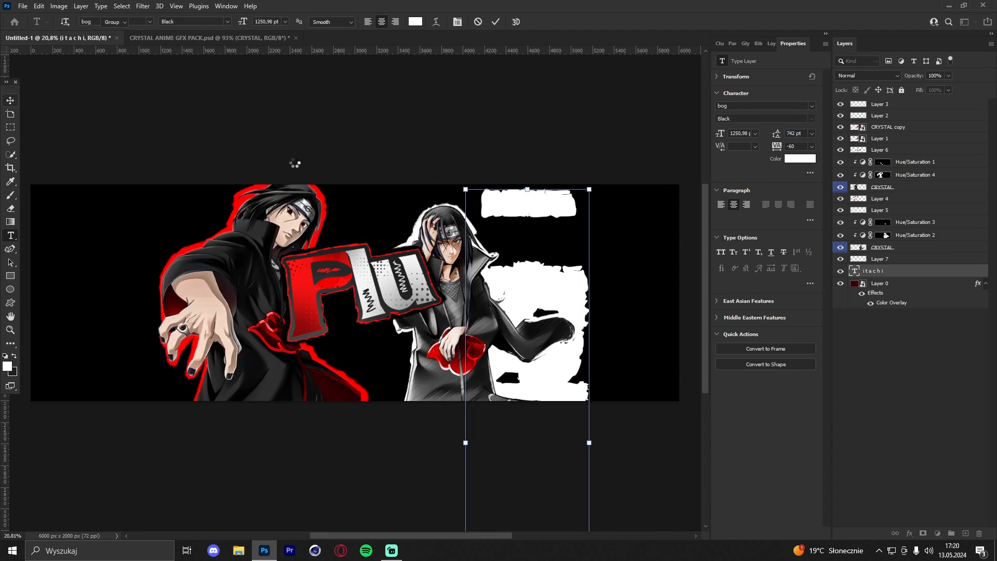
Scale the vertical text to 58.90% and position it partly behind the standing character's extended sleeve
left_click_drag(547, 304, 587, 193)
left_click(637, 330)
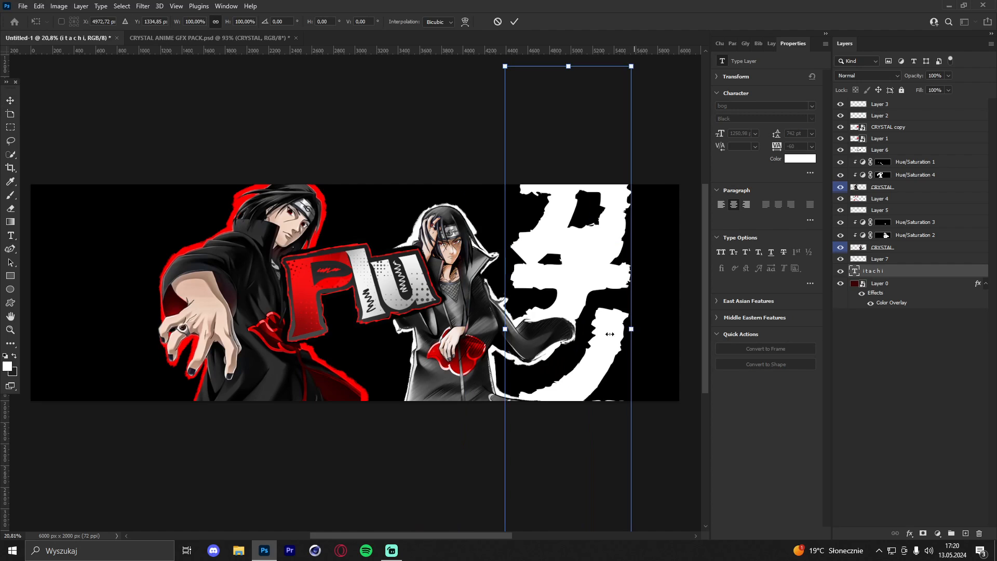
left_click_drag(609, 333, 579, 328)
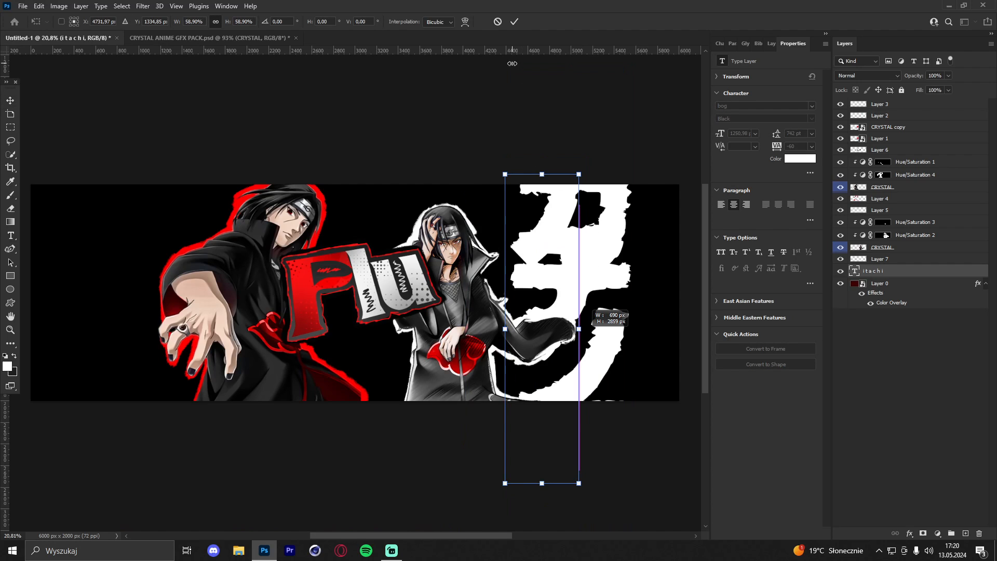
left_click(514, 22)
left_click_drag(562, 294, 589, 292)
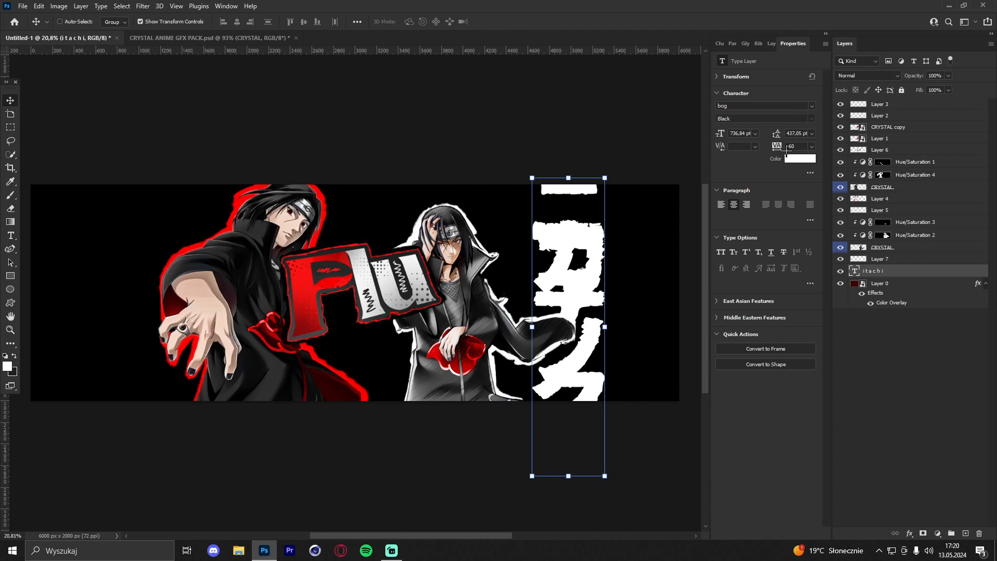
Set the leading of the scaled vertical text to 708 pt
double_click(576, 281)
left_click_drag(777, 135, 909, 144)
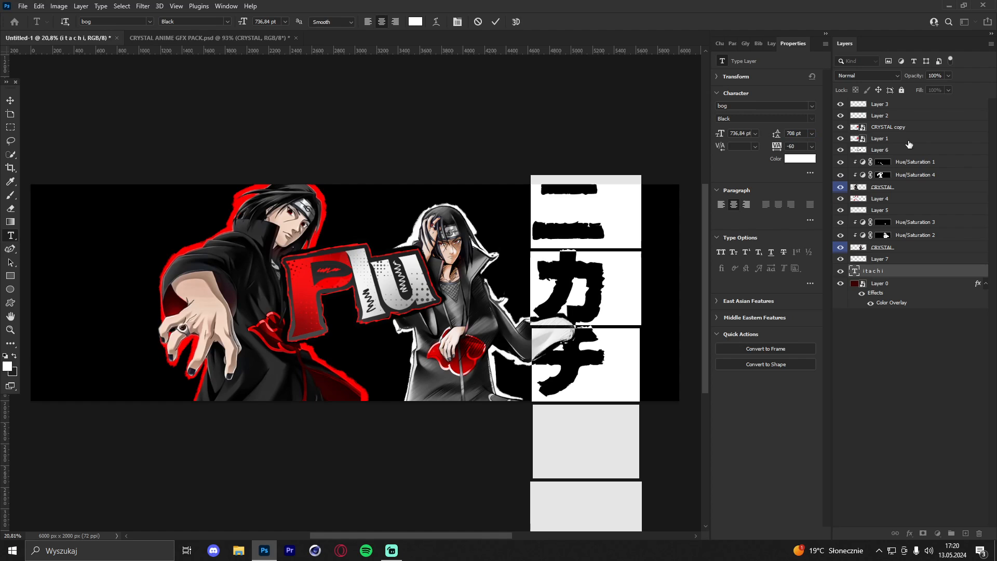
left_click(9, 101)
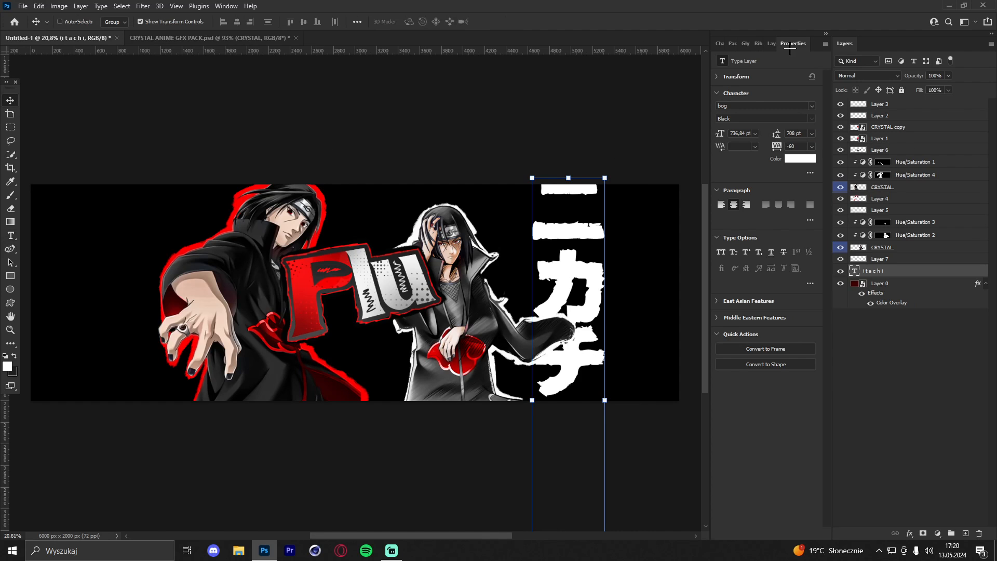
left_click(825, 35)
Move the vertical text behind the reaching character's outstretched hand and convert it to a smart object
left_click_drag(638, 275, 248, 226)
left_click(9, 329)
left_click_drag(429, 144, 490, 178)
left_click(10, 99)
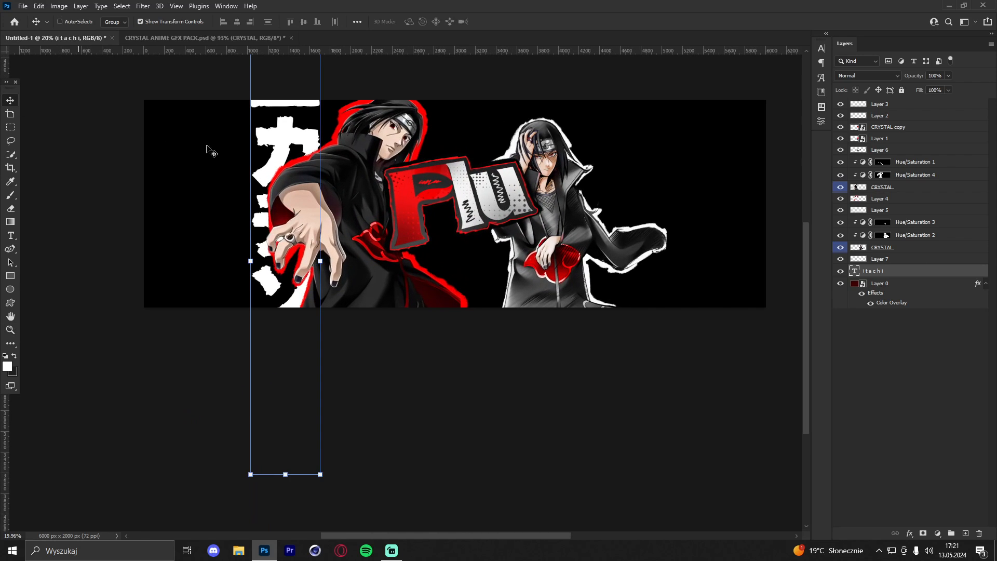
right_click(928, 276)
left_click(853, 196)
left_click_drag(516, 228, 510, 234)
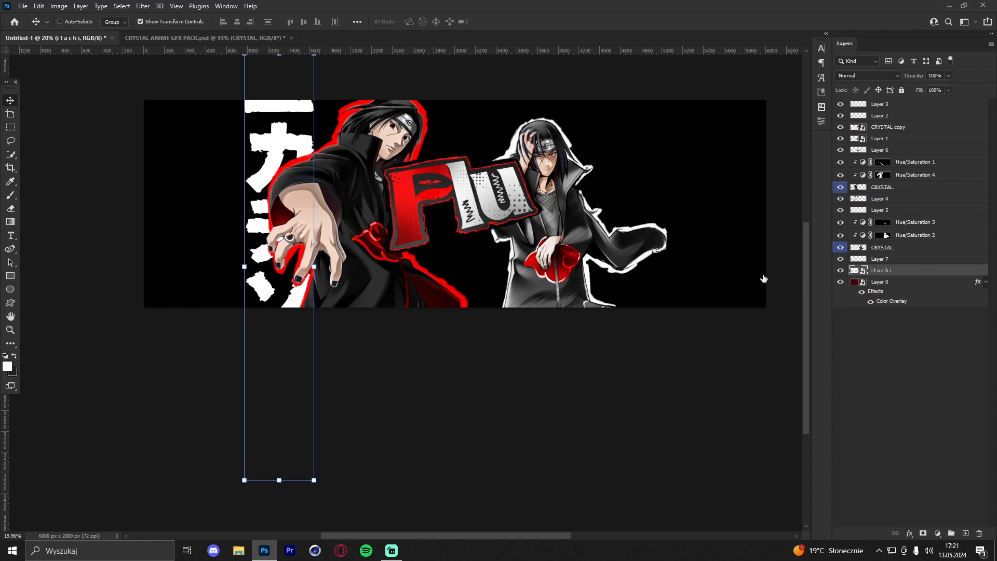
Apply a bright red Color Overlay to the vertical text smart object
left_click(550, 370)
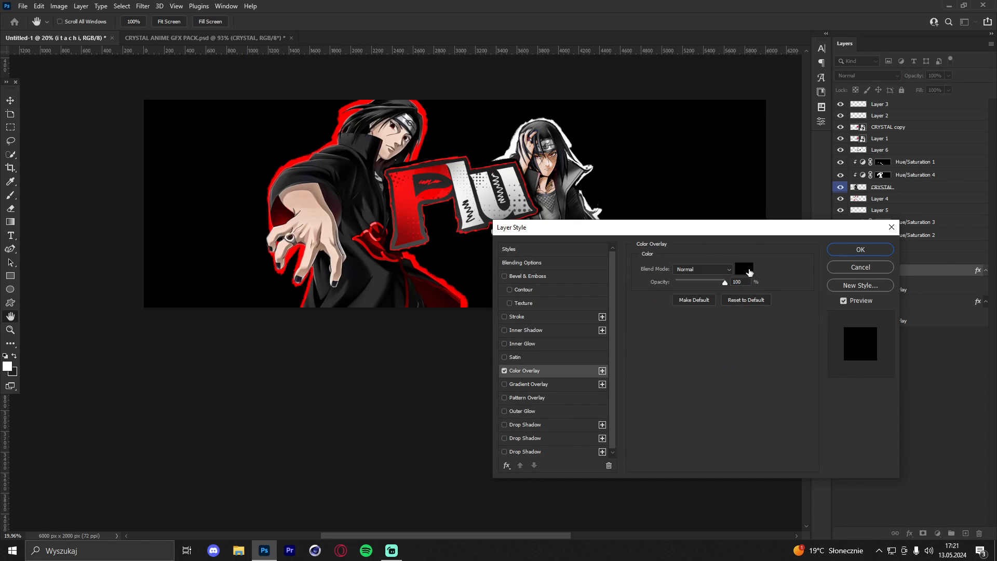
left_click(746, 268)
left_click_drag(648, 385, 744, 302)
left_click(846, 301)
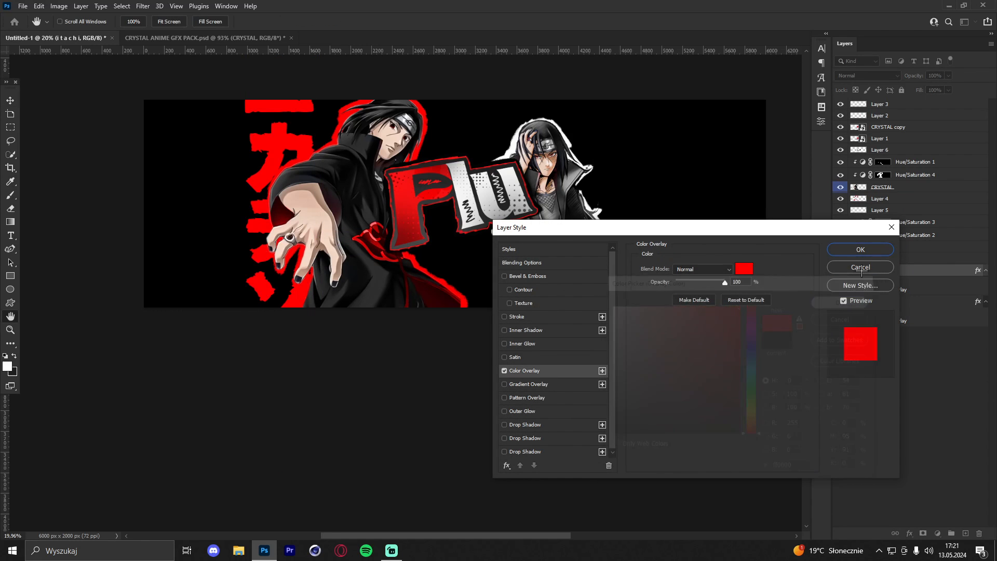
left_click(879, 249)
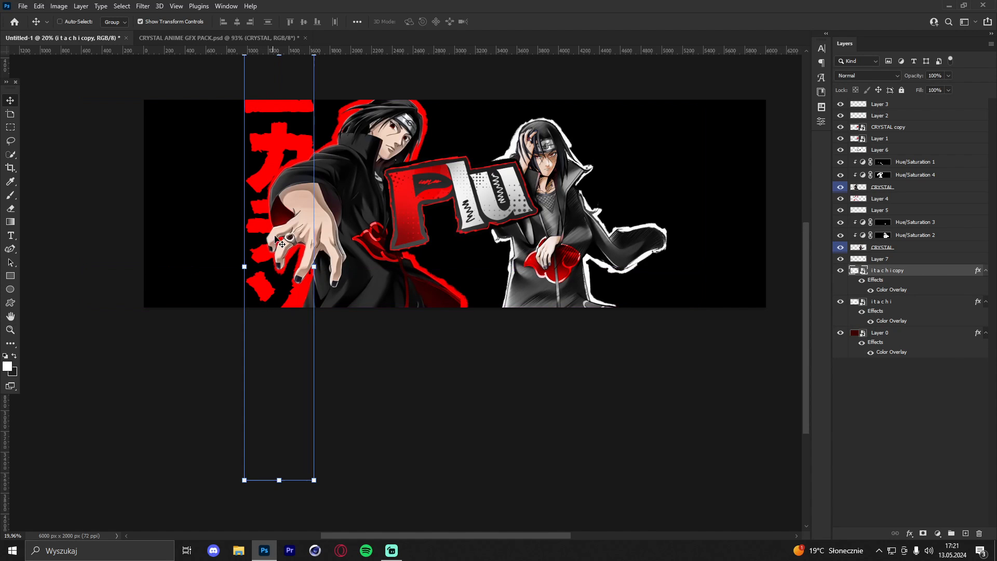
Duplicate the red vertical text, move the copy behind the standing character's sleeve and shrink it to roughly half size
left_click_drag(276, 277, 617, 264)
left_click_drag(655, 300, 633, 273)
left_click(521, 21)
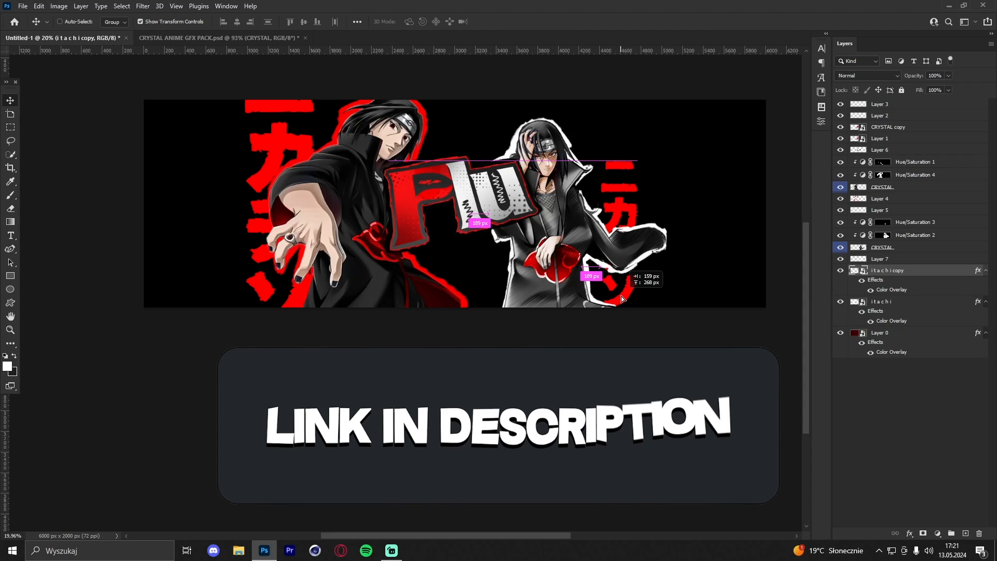
Change the Color Overlay of the smaller text copy to white
double_click(924, 270)
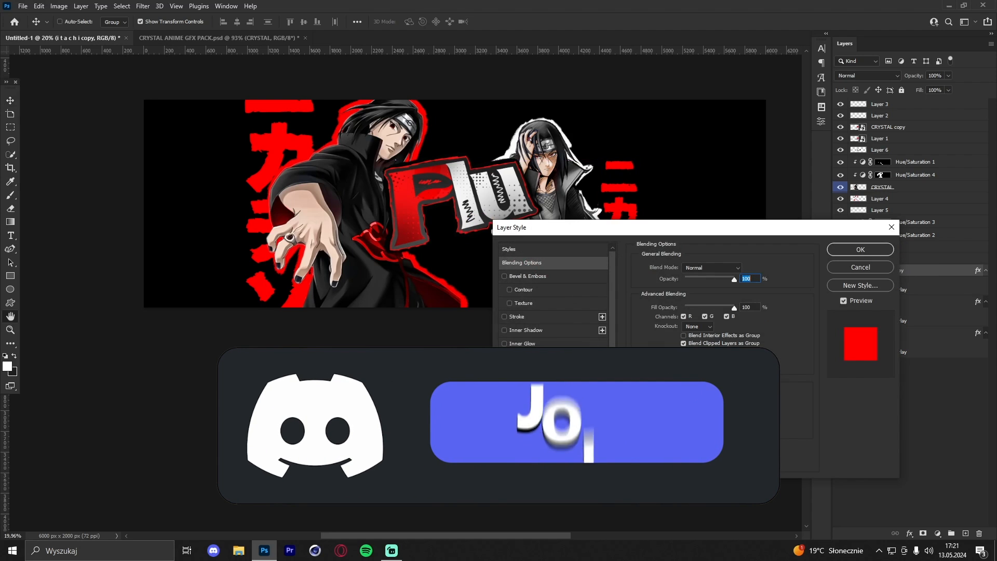
left_click(525, 370)
left_click(741, 270)
left_click_drag(618, 312, 608, 304)
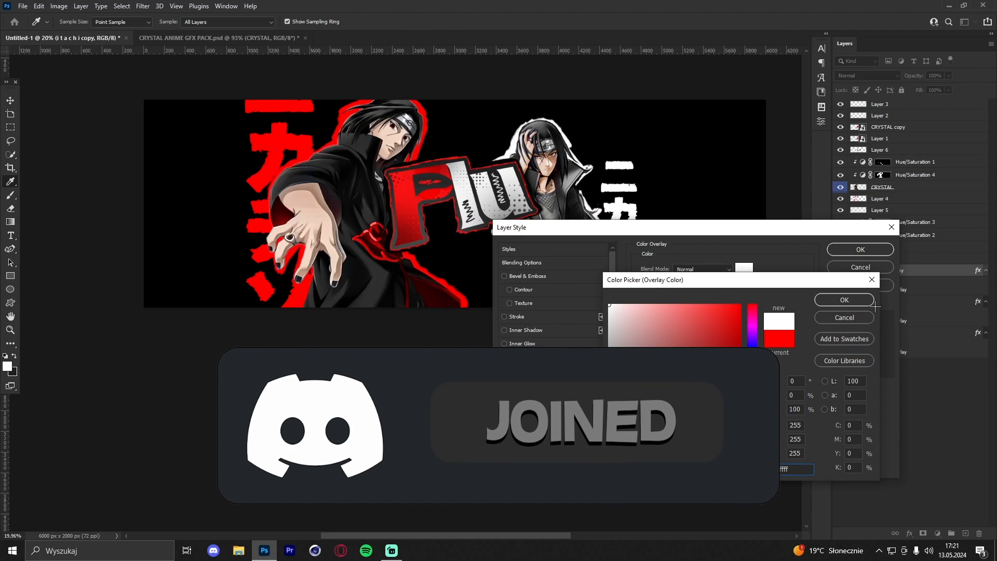
left_click(859, 300)
left_click(856, 250)
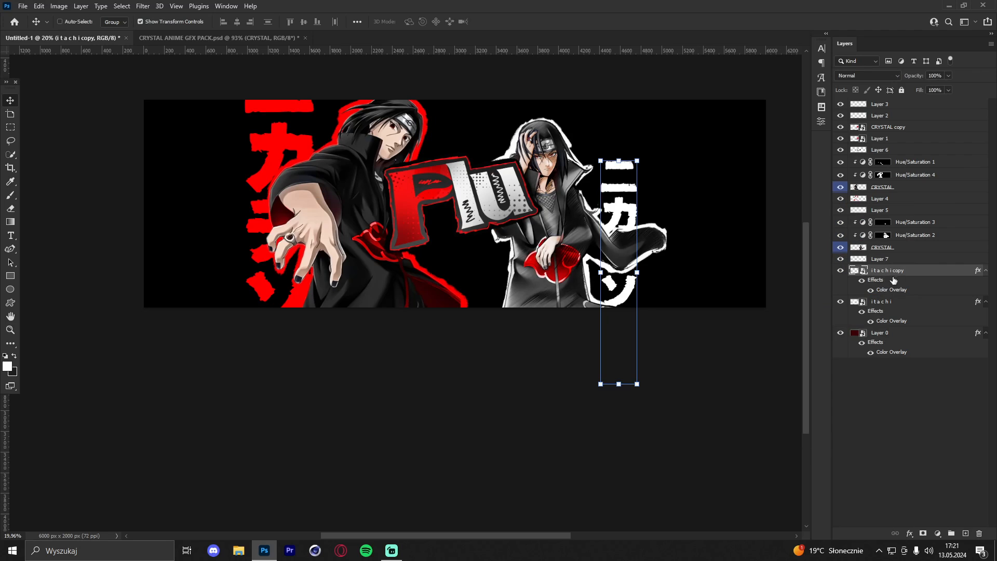
Combine the red and white vertical text layers into a single smart object
left_click(880, 302)
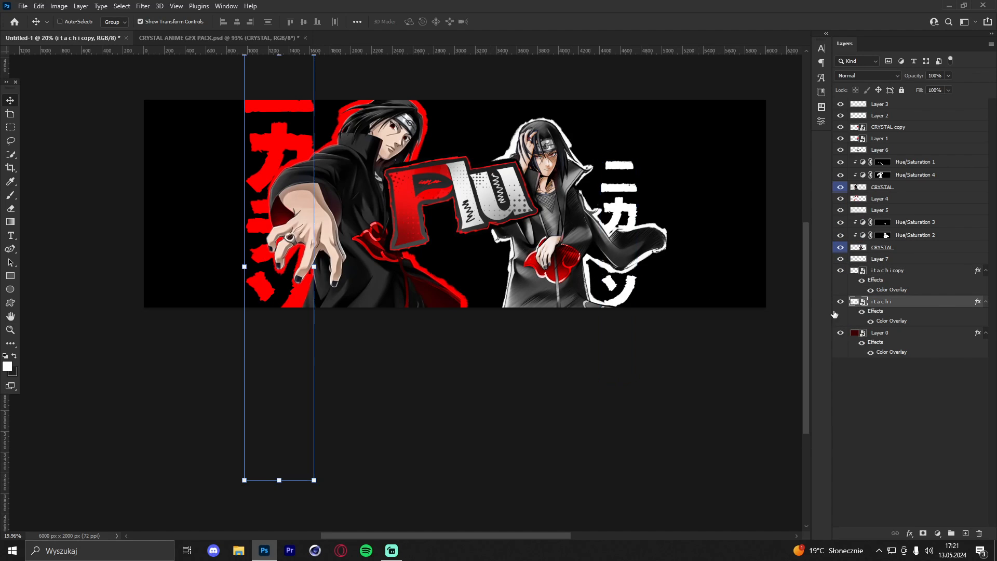
left_click(901, 274, "shift")
right_click(901, 275)
left_click(851, 186)
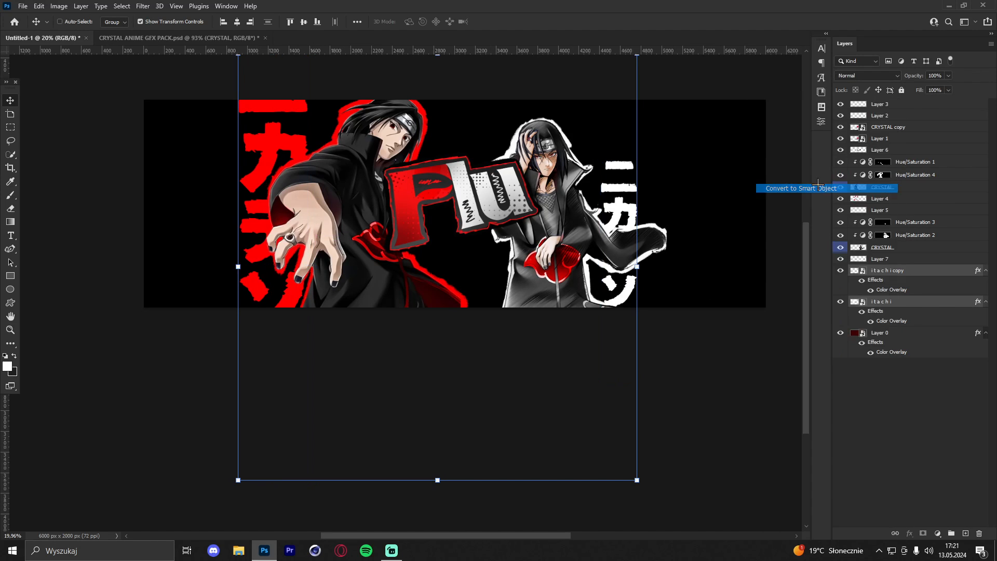
Add a new layer clipped to the combined text smart object and ready the Brush with black as the foreground colour
left_click(966, 533)
right_click(914, 278)
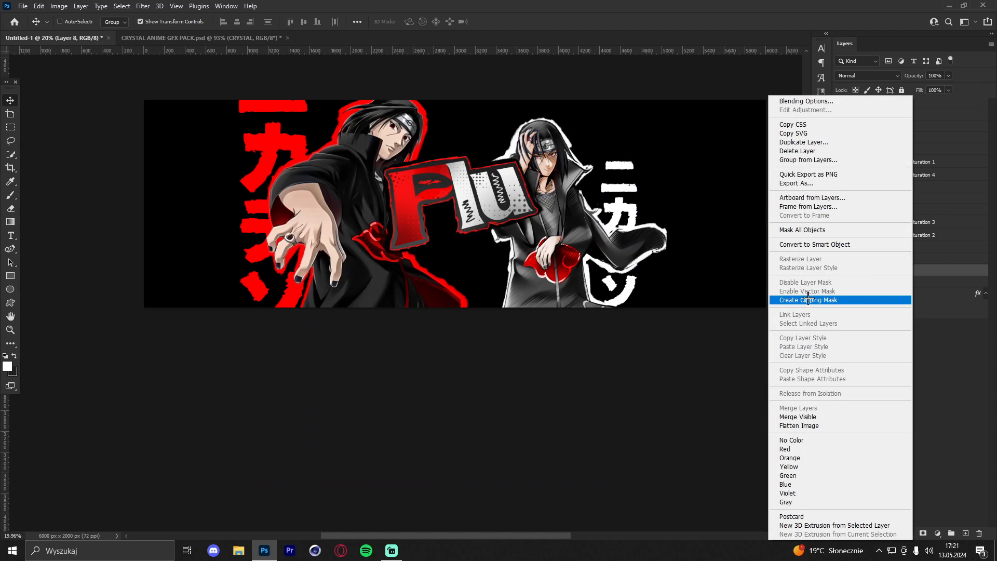
left_click(886, 296)
key("b")
key("x")
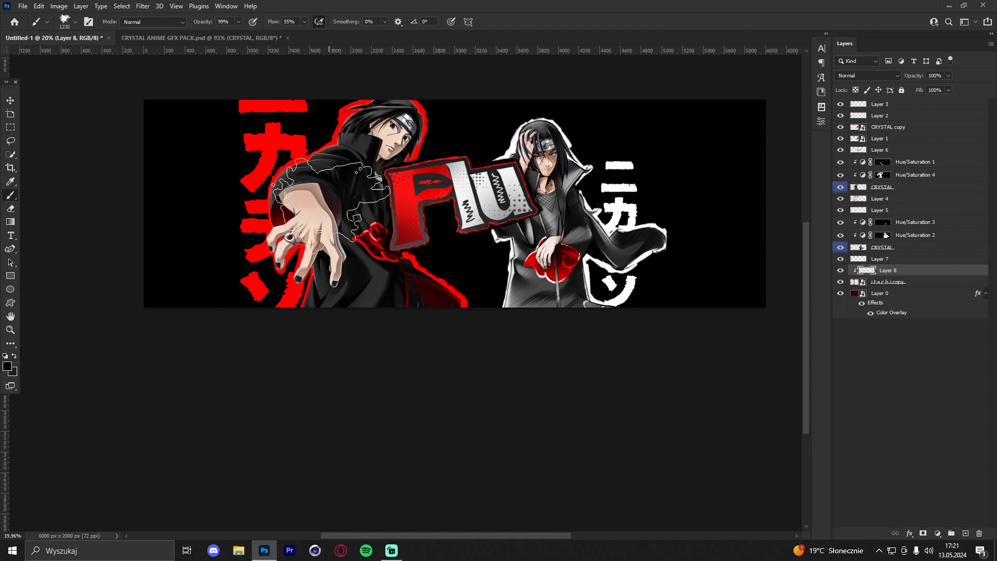
Switch the Brush to a soft round tip with 0% hardness for shading the vertical lettering
right_click(351, 203)
scroll(410, 347, "up", 3)
left_click(407, 348)
right_click(278, 238)
left_click_drag(394, 288, 324, 287)
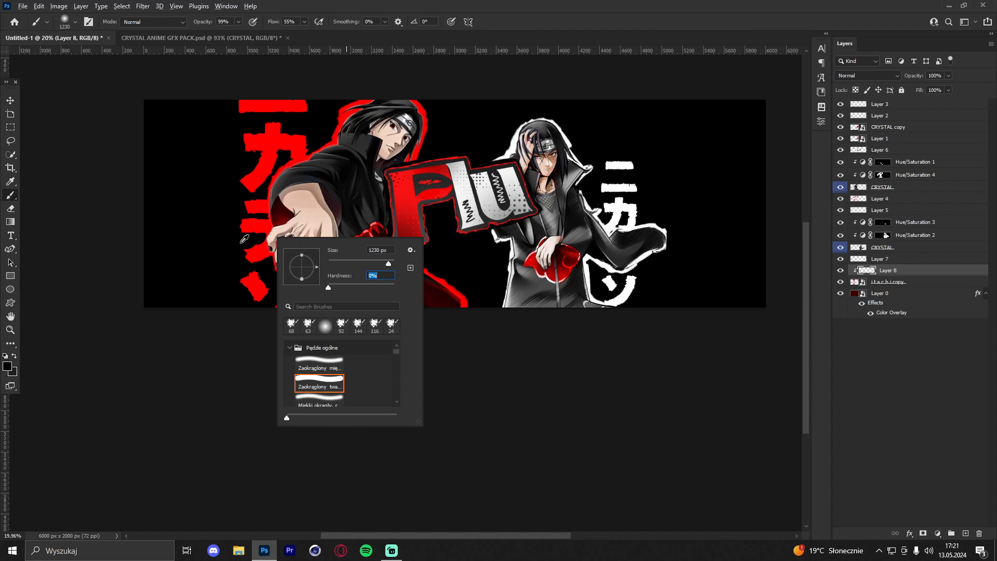
left_click(245, 238)
left_click(313, 313)
left_click(320, 311)
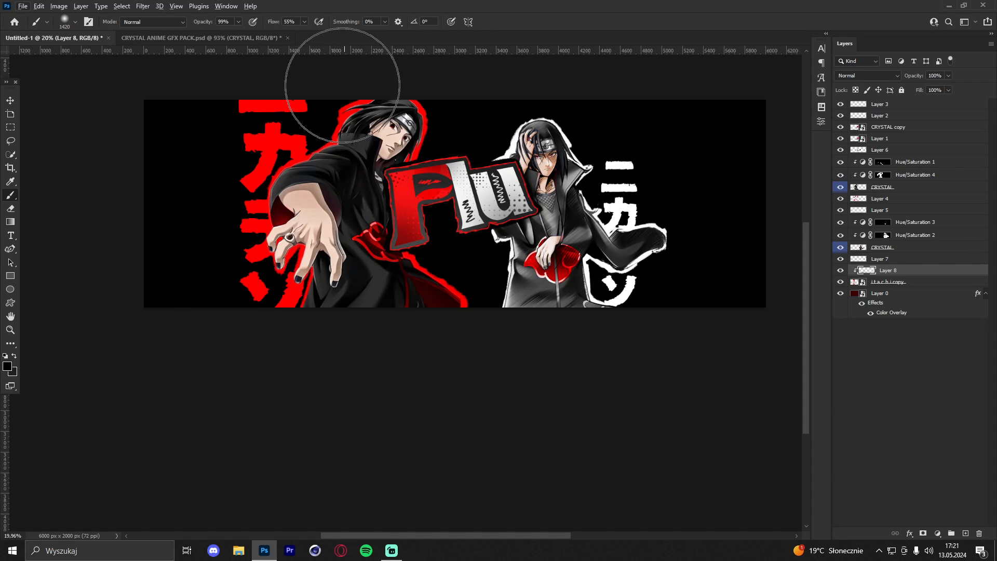
Paint soft black shading over the red and white vertical lettering at 100% brush flow and set the shading layer's opacity to 52%
left_click_drag(276, 23, 301, 24)
right_click(271, 294, "alt")
left_click(317, 288)
right_click(263, 170, "alt")
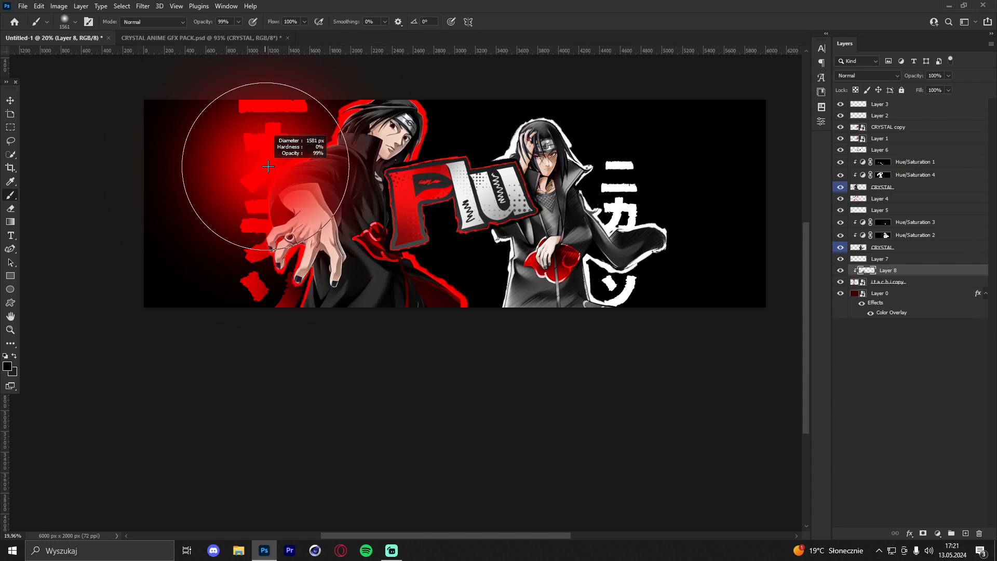
left_click(221, 107)
right_click(625, 254, "alt")
left_click(586, 288)
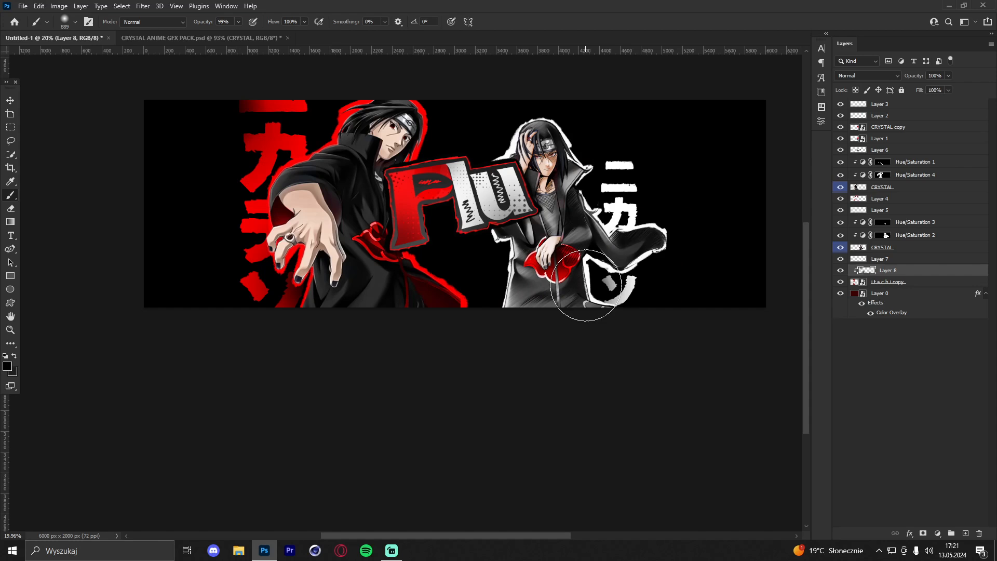
right_click(627, 205, "alt")
left_click(643, 162)
left_click(949, 75)
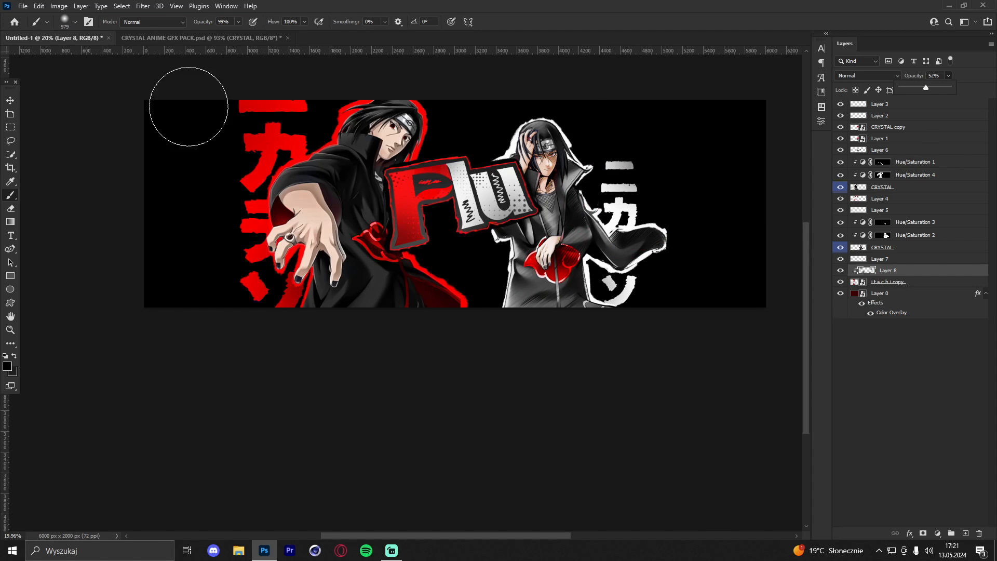
In CRYSTAL ANIME GFX PACK.psd, hide the renders folder and show and select a dotted pattern in the HALFTONES folder
key("v")
left_click(182, 35)
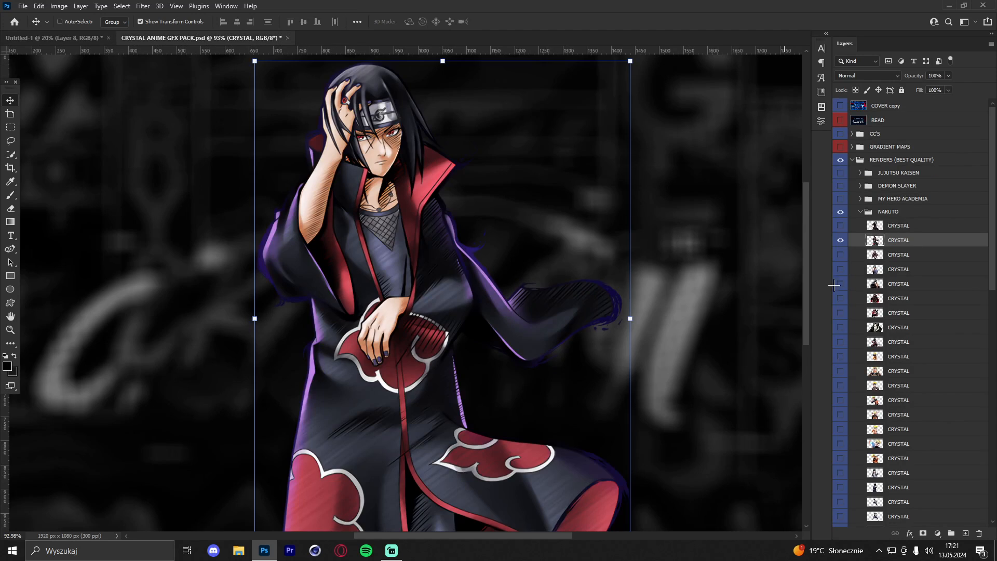
left_click(852, 159)
left_click(840, 160)
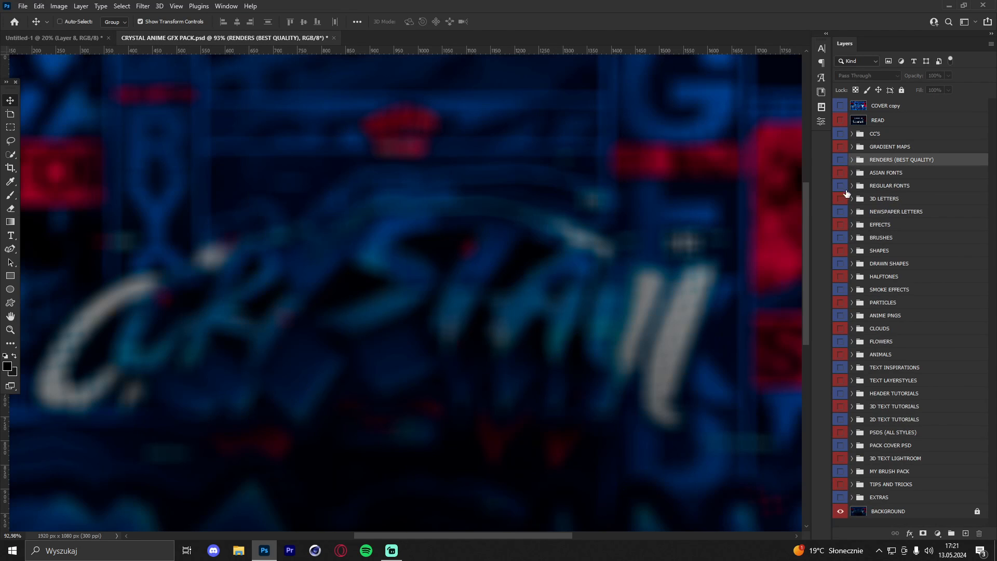
left_click(840, 275)
left_click(852, 276)
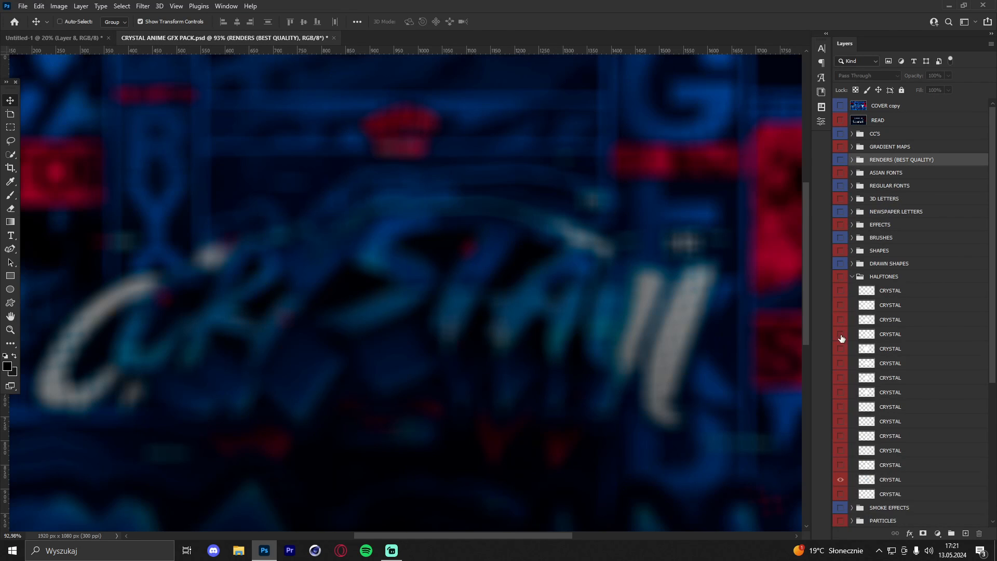
scroll(841, 338, "down", 2)
left_click(839, 422)
left_click(879, 421)
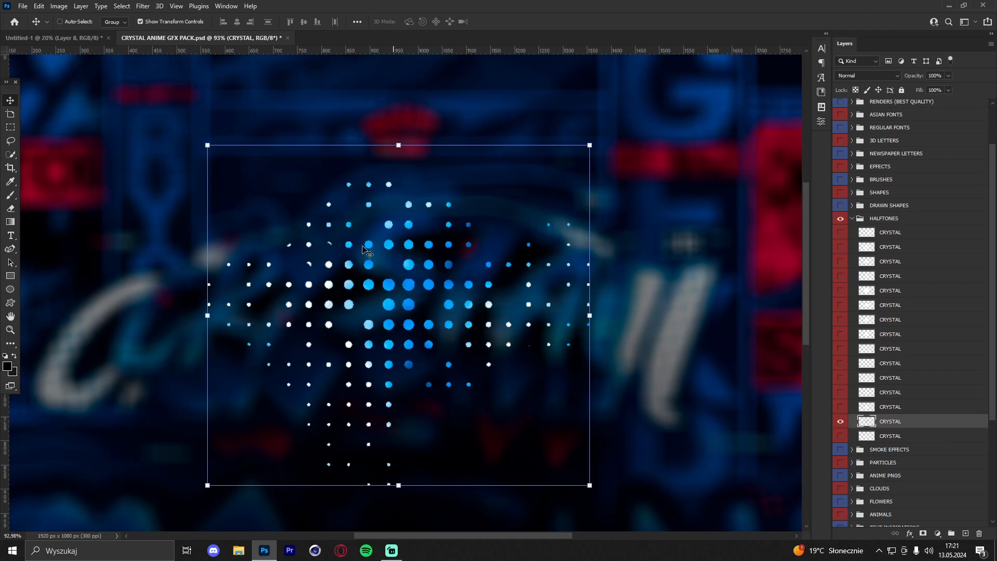
Bring the selected halftone into the banner document above the shading layer and clip it to the vertical lettering
left_click(63, 36)
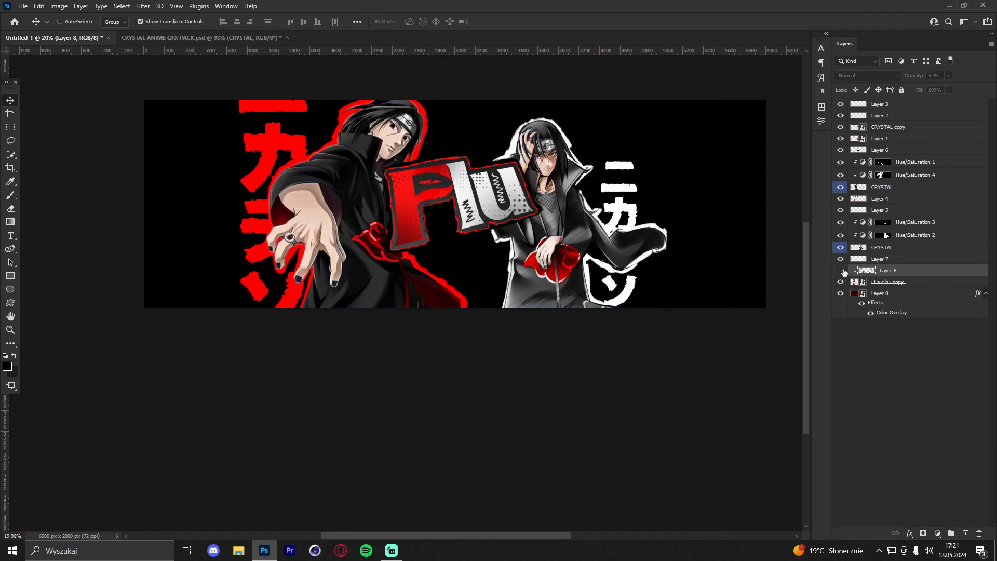
left_click_drag(900, 276, 904, 275)
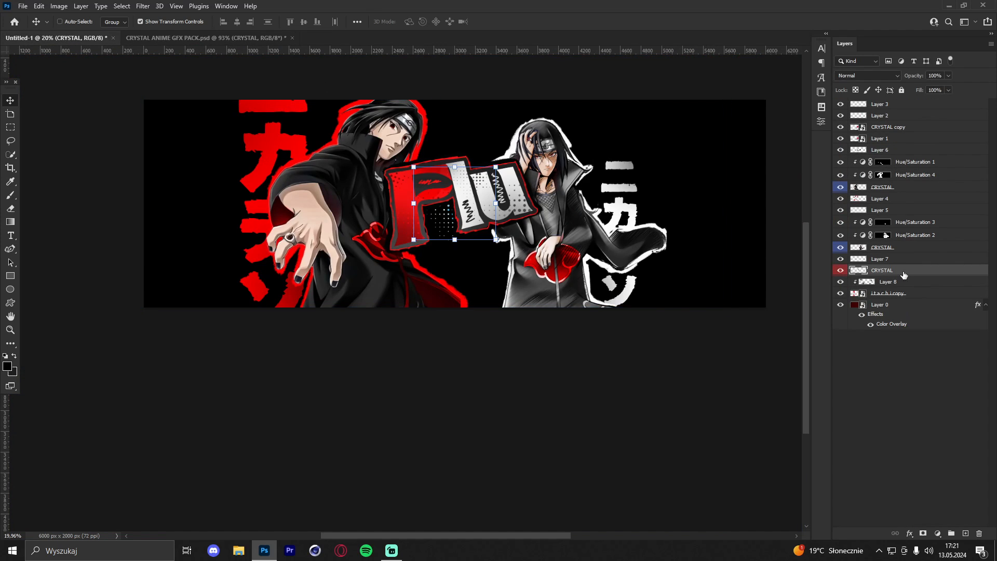
right_click(904, 275)
left_click(837, 299)
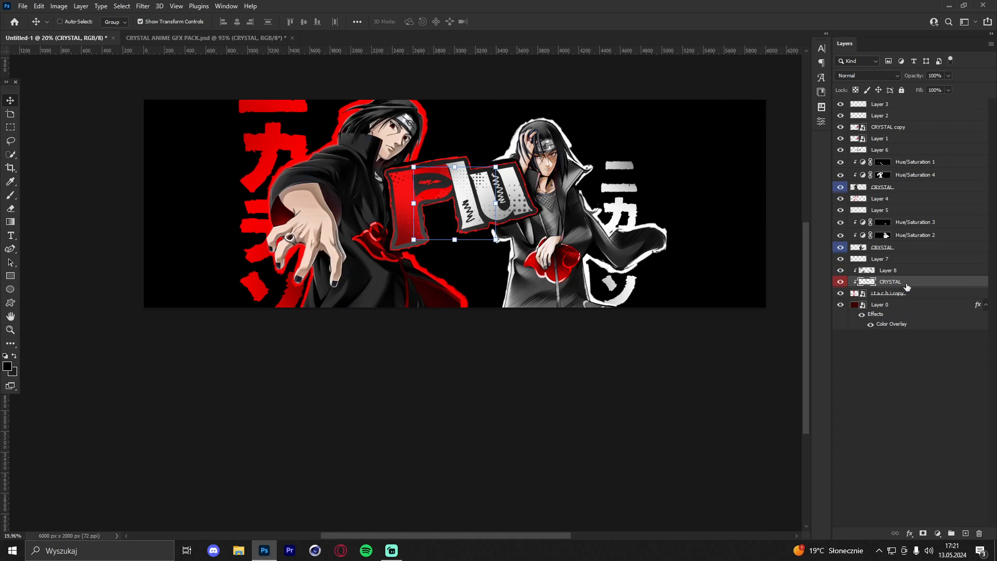
Place the halftone over the upper white lettering, enlarge it to 164.5% and set its saturation to -100
left_click_drag(470, 213, 682, 201)
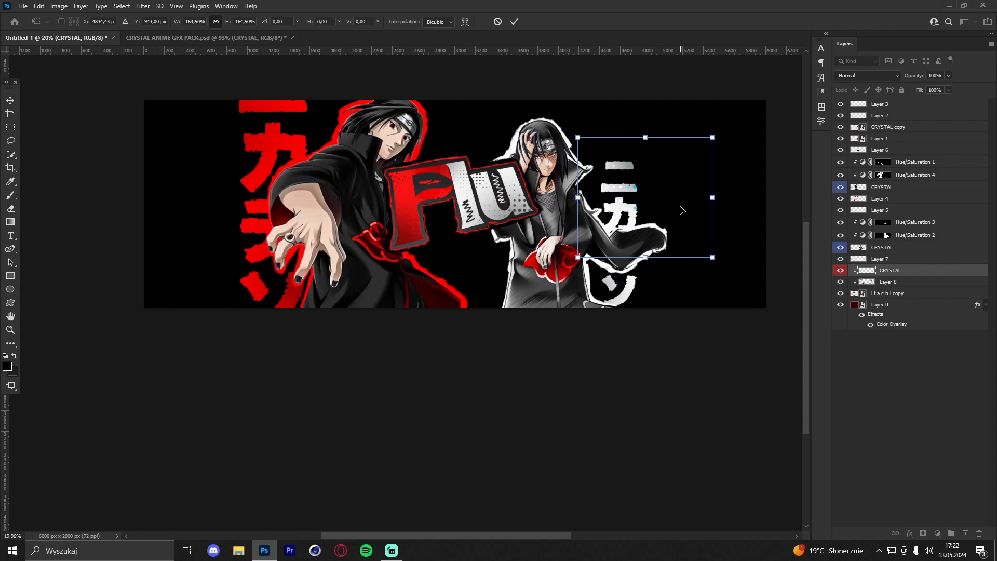
left_click(515, 22)
key("ctrl+u")
left_click_drag(768, 232, 716, 232)
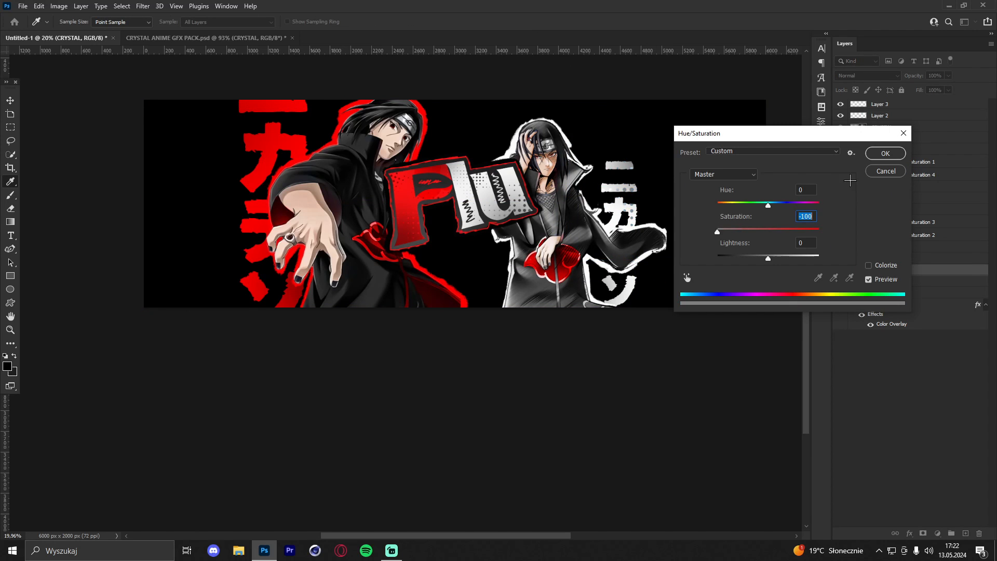
left_click(885, 154)
Add two more clipped halftone copies, one over the lower white lettering and one over the upper red lettering
key("ctrl+v")
left_click_drag(905, 273, 905, 285)
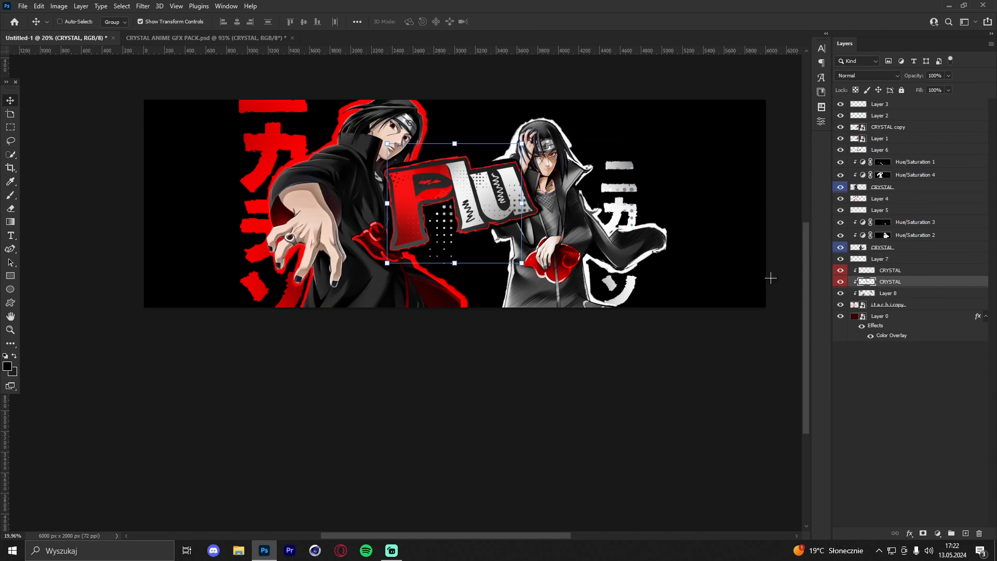
left_click_drag(455, 221, 599, 315)
key("ctrl+v")
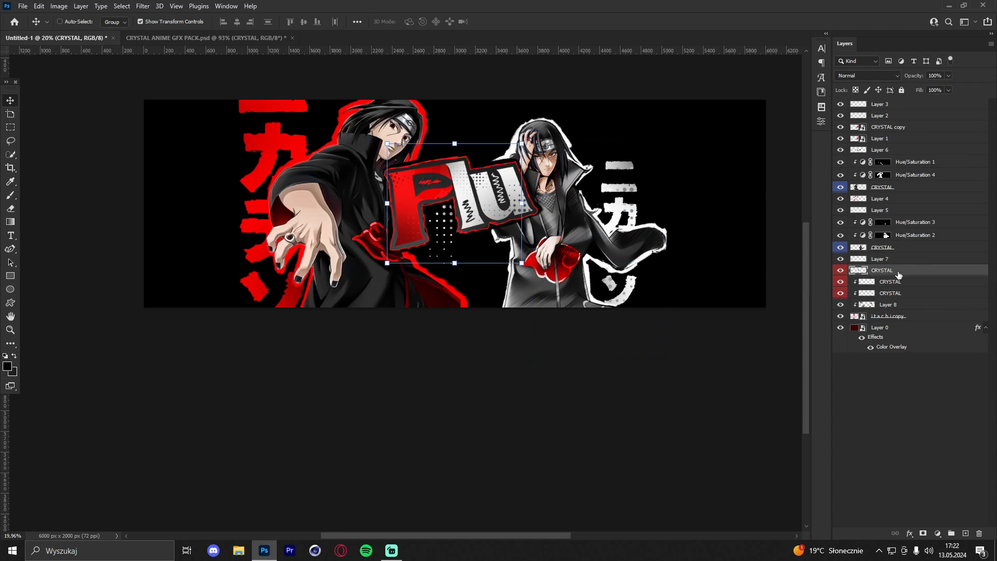
left_click_drag(440, 200, 233, 147)
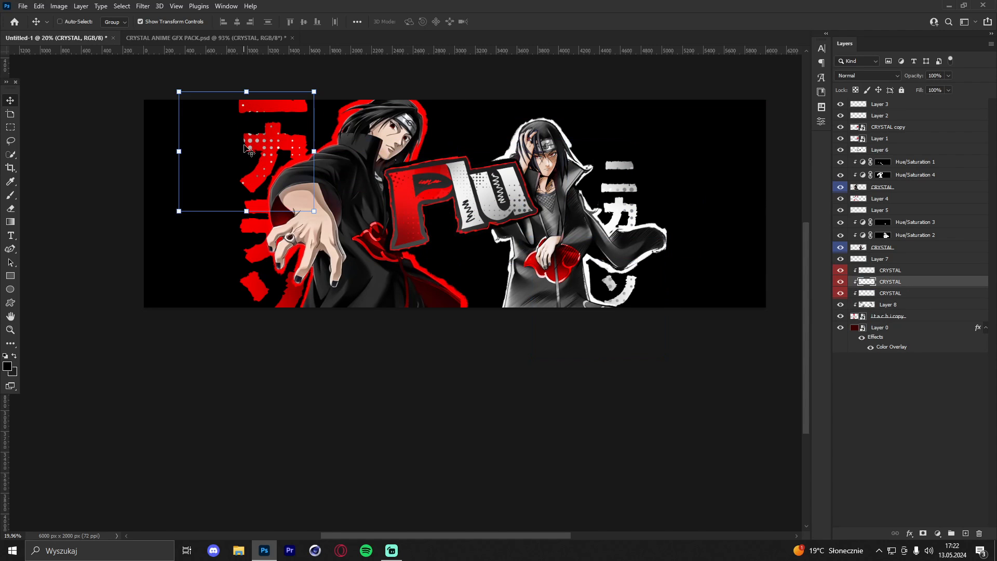
Colorize the halftone on the upper red lettering with hue 0, saturation 100 and reduced lightness
key("ctrl+u")
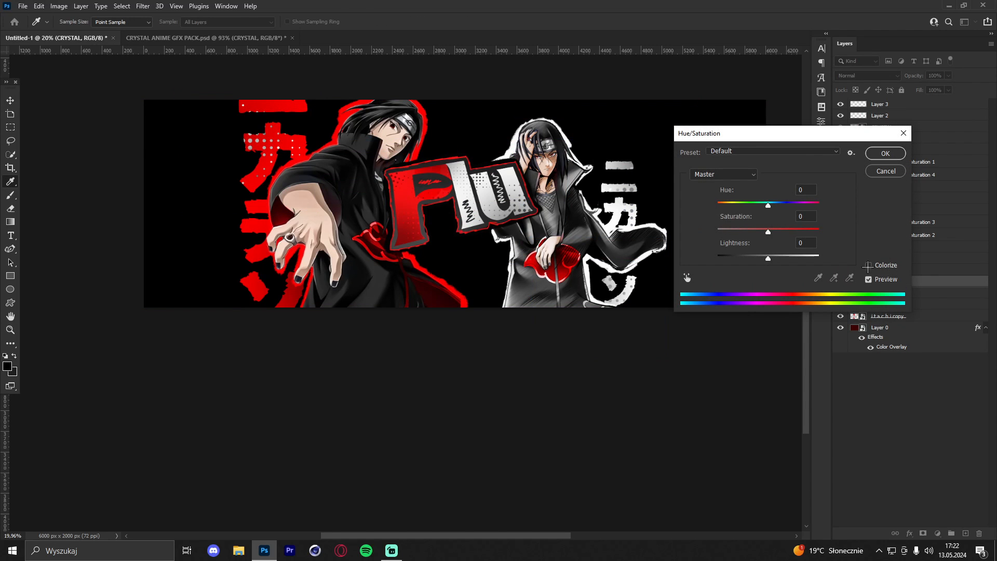
left_click(868, 266)
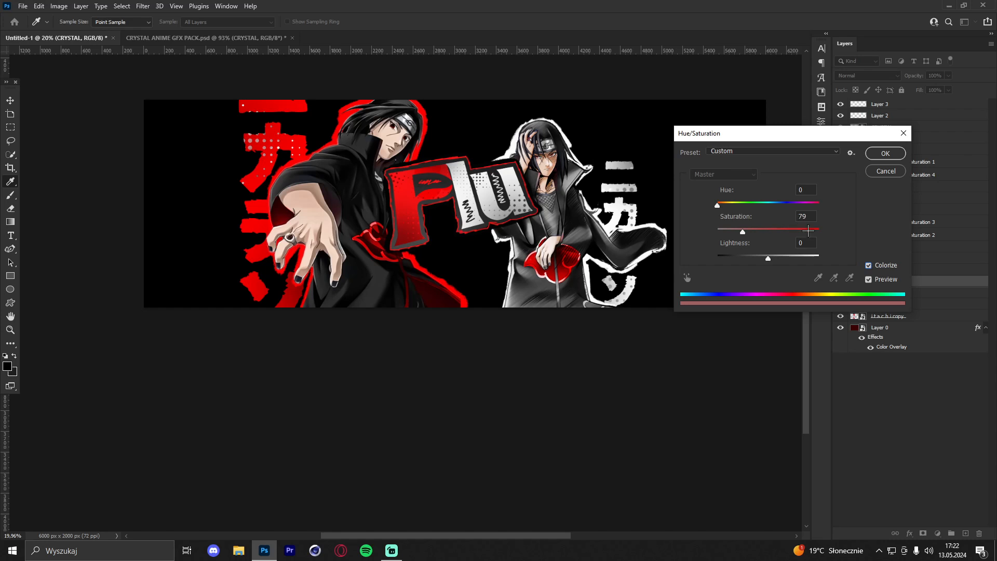
left_click_drag(808, 230, 813, 237)
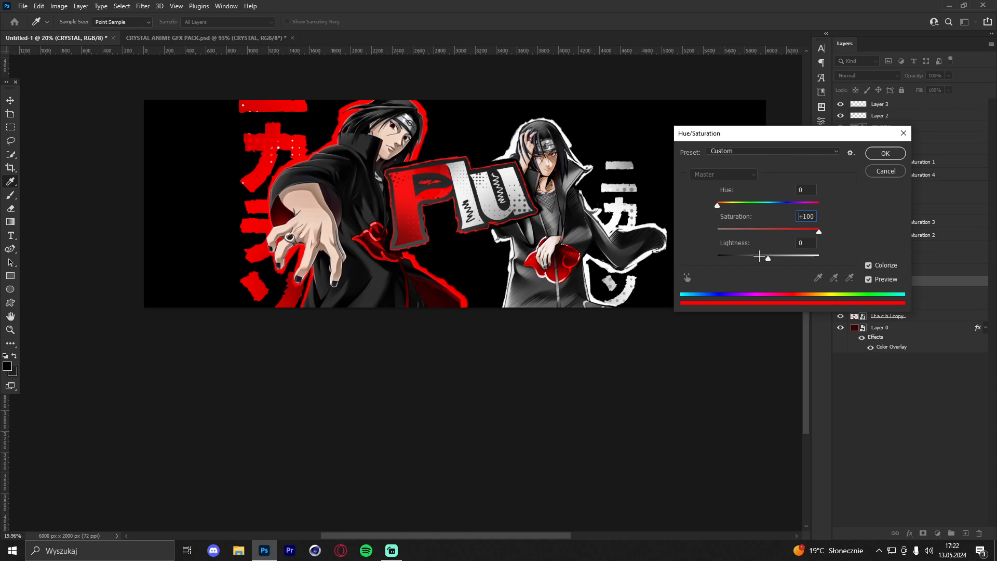
left_click_drag(759, 256, 738, 255)
left_click(885, 153)
key("v")
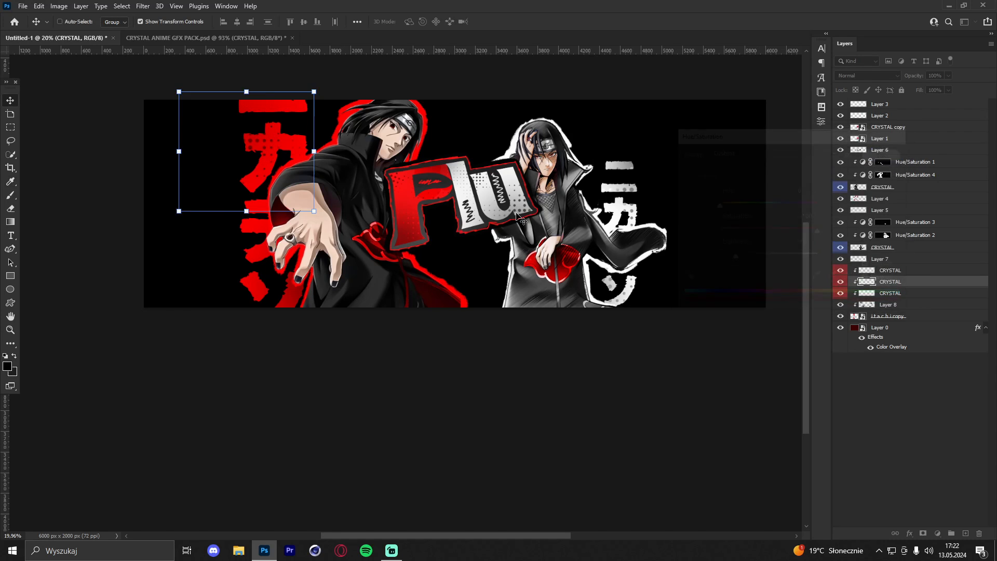
Add another halftone copy clipped to the lettering and place it over the lower red characters
left_click(900, 274)
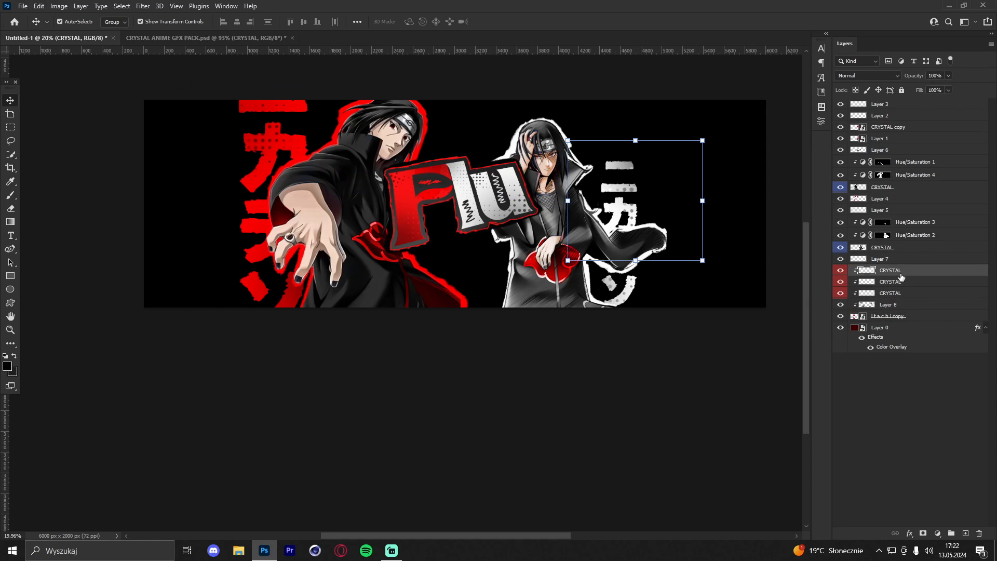
key("ctrl+v")
left_click_drag(901, 273, 905, 287)
left_click_drag(679, 263, 502, 320)
Examine the whole banner and its halftone lettering at different magnifications
left_click(10, 329)
left_click_drag(437, 158, 392, 157)
left_click_drag(468, 156, 533, 151)
mouse_move(410, 129)
left_mouse_down()
mouse_move(441, 130)
mouse_move(415, 131)
left_mouse_up()
left_click_drag(509, 178, 559, 171)
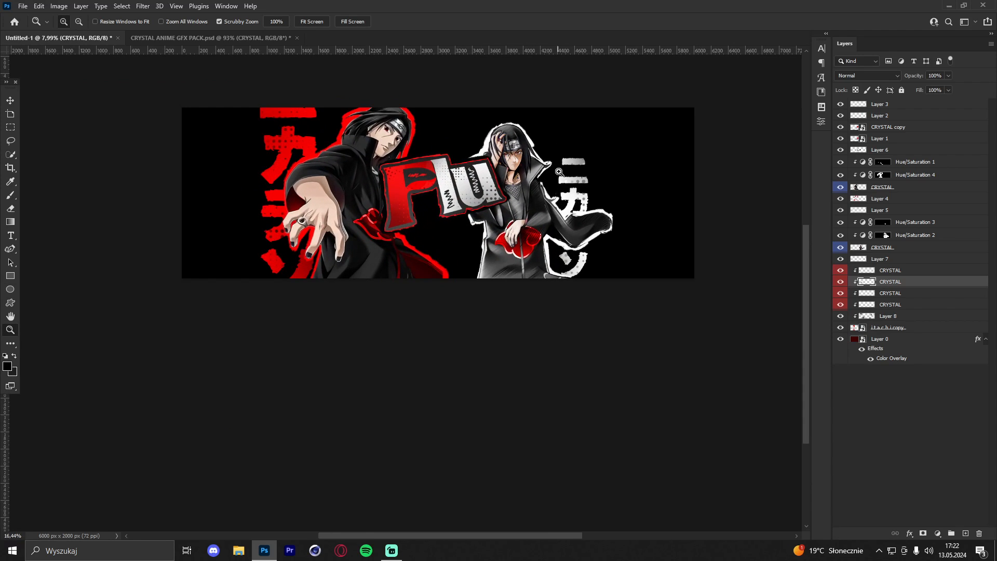
left_click(6, 99)
left_click(7, 330)
left_click_drag(484, 184, 535, 179)
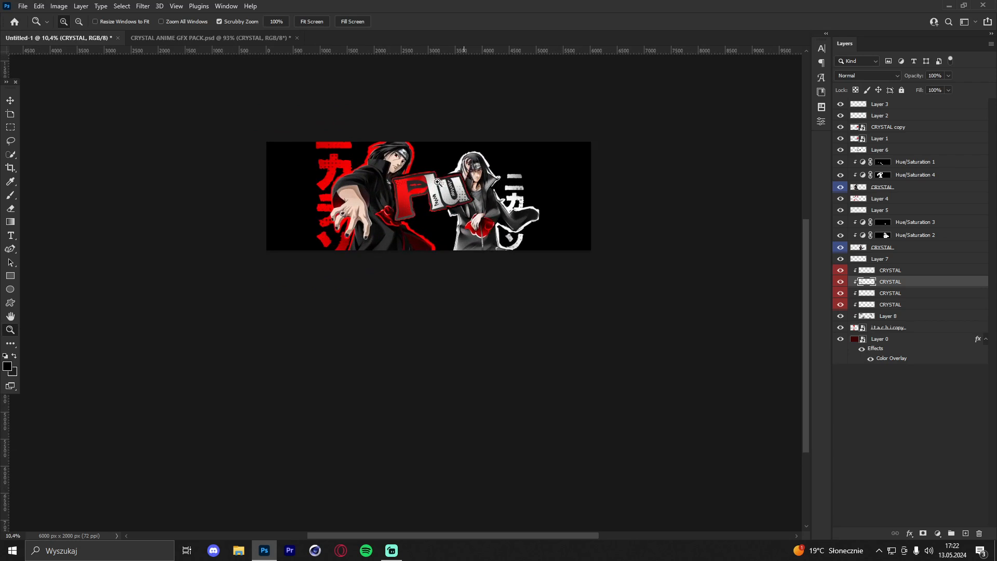
left_click_drag(438, 182, 703, 259)
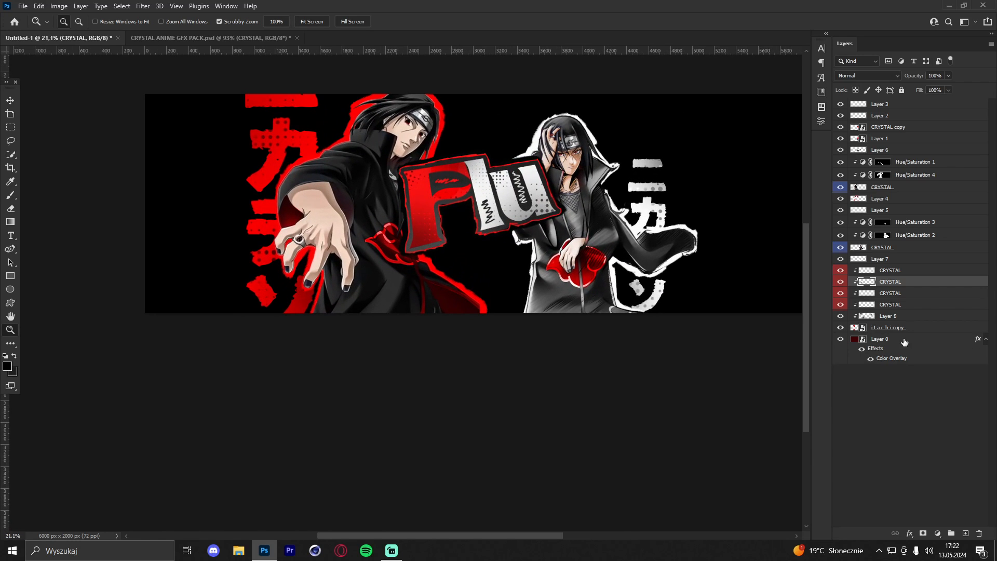
On a new layer above the background, paint a large soft red glow behind the character with the outstretched hand
left_click(904, 341)
left_click(966, 533)
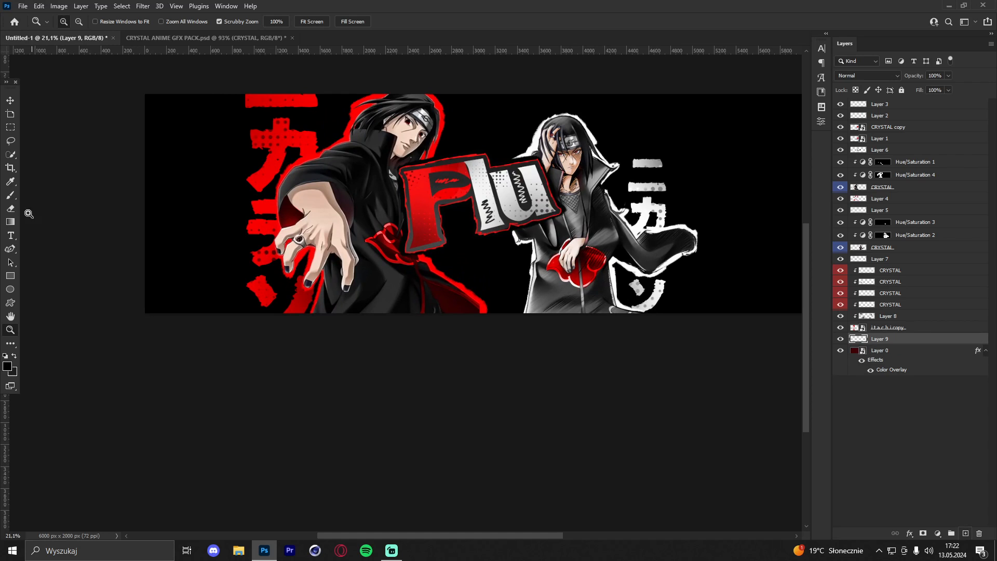
left_click(11, 195)
left_click(274, 166, "alt")
mouse_move(274, 166)
left_mouse_down()
mouse_move(280, 197)
mouse_move(337, 280)
left_mouse_up()
mouse_move(312, 322)
left_mouse_down()
mouse_move(334, 244)
mouse_move(361, 317)
mouse_move(234, 290)
left_mouse_up()
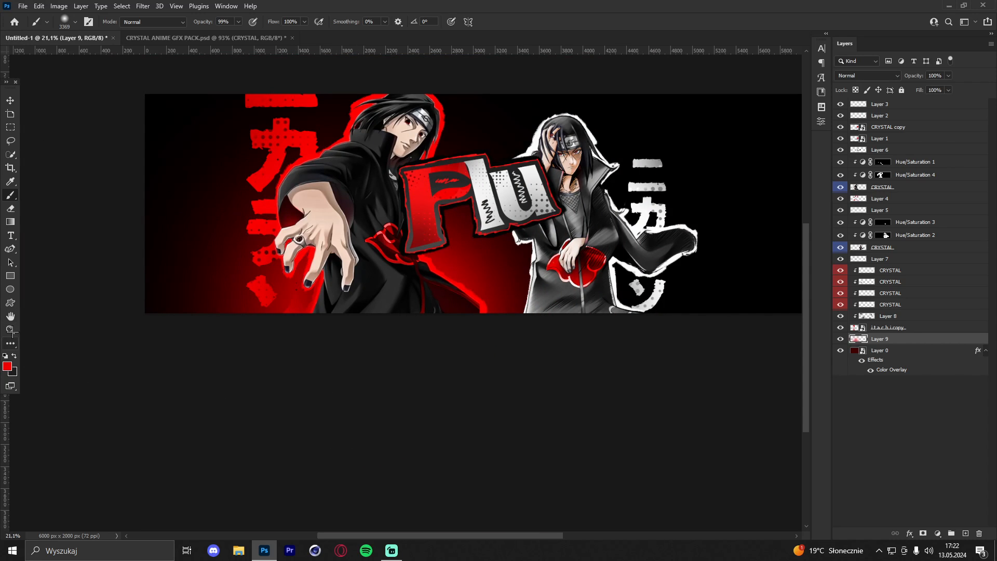
Sample white from the lettering and paint a large soft white glow behind the standing character on its own new layer
key("z")
scroll(468, 167, "down", 2)
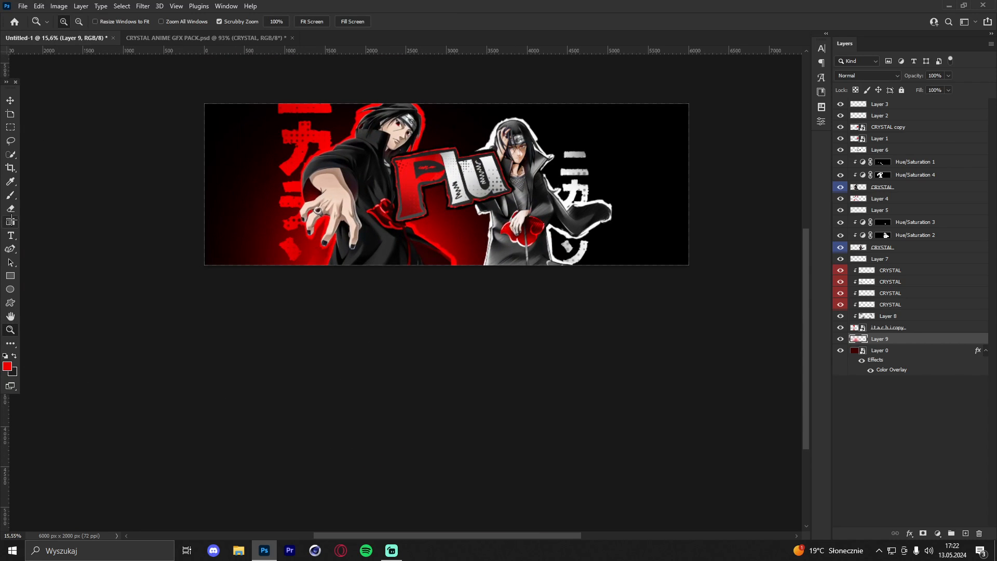
key("b")
left_click(577, 254, "alt")
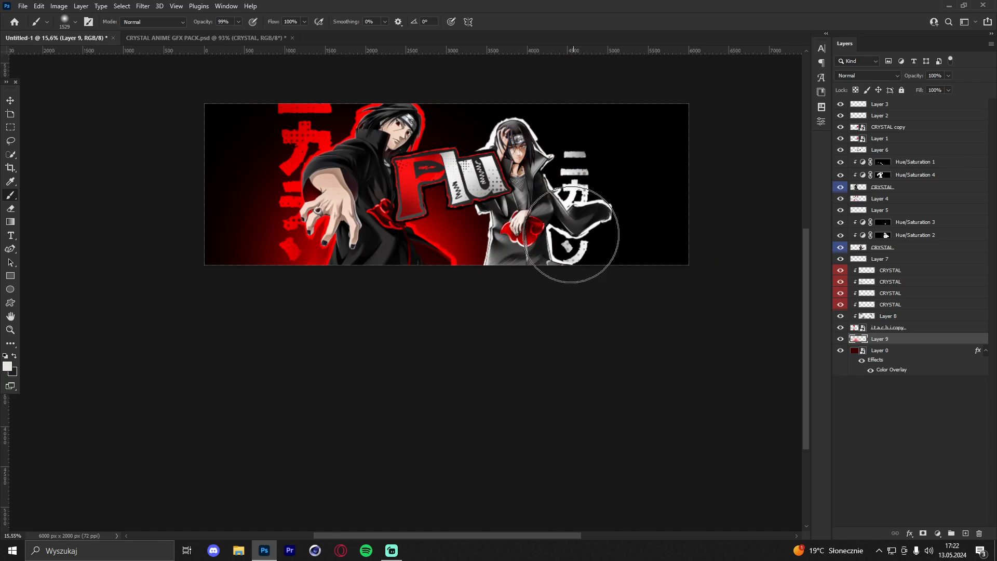
mouse_move(571, 234)
left_mouse_down()
mouse_move(575, 279)
mouse_move(562, 274)
left_mouse_up()
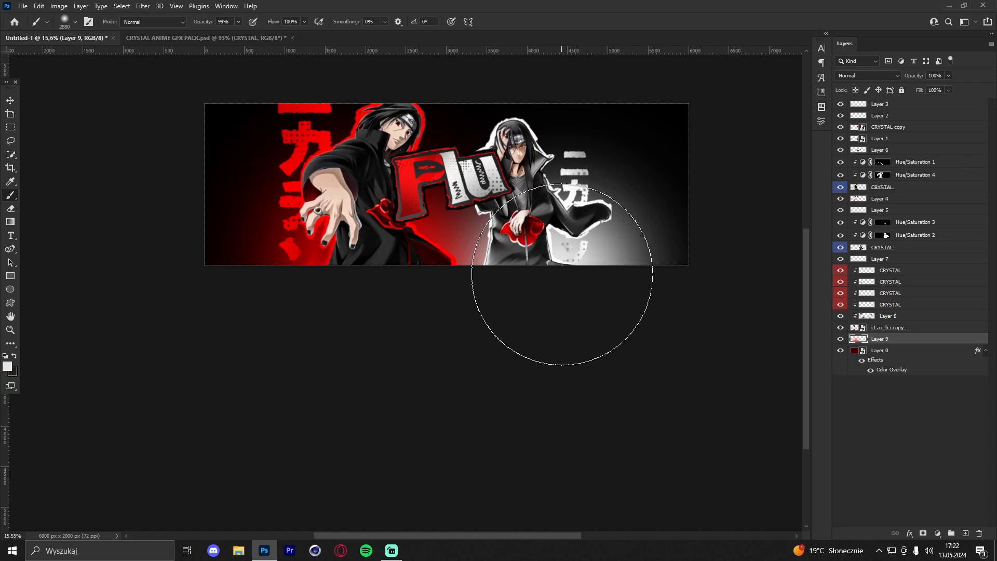
key("ctrl+z")
left_click(965, 533)
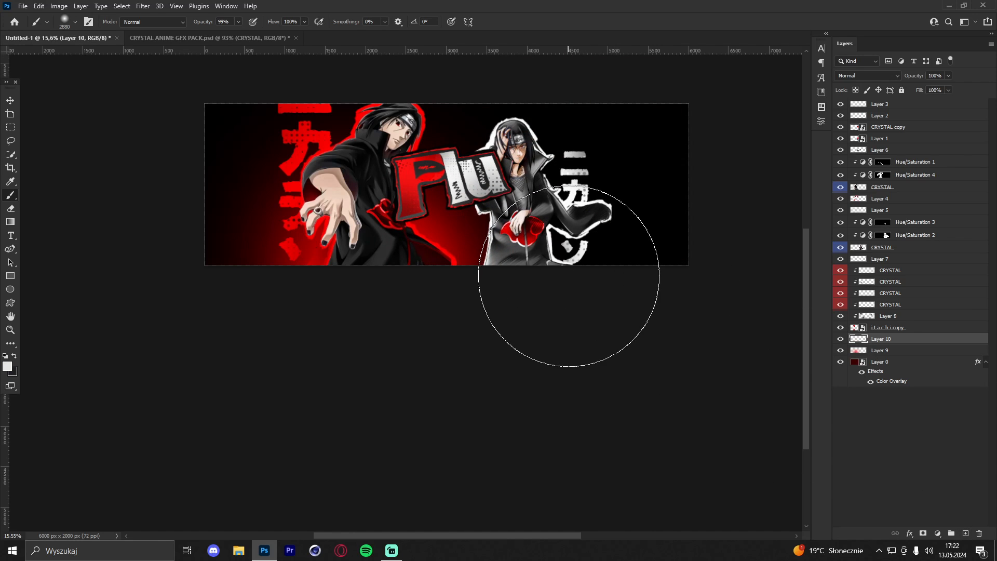
left_click(570, 281)
Erase the white glow's spill between the characters and set the opacity to 34% for the white glow and 61% for the red
left_click(10, 209)
left_click_drag(467, 207, 454, 262)
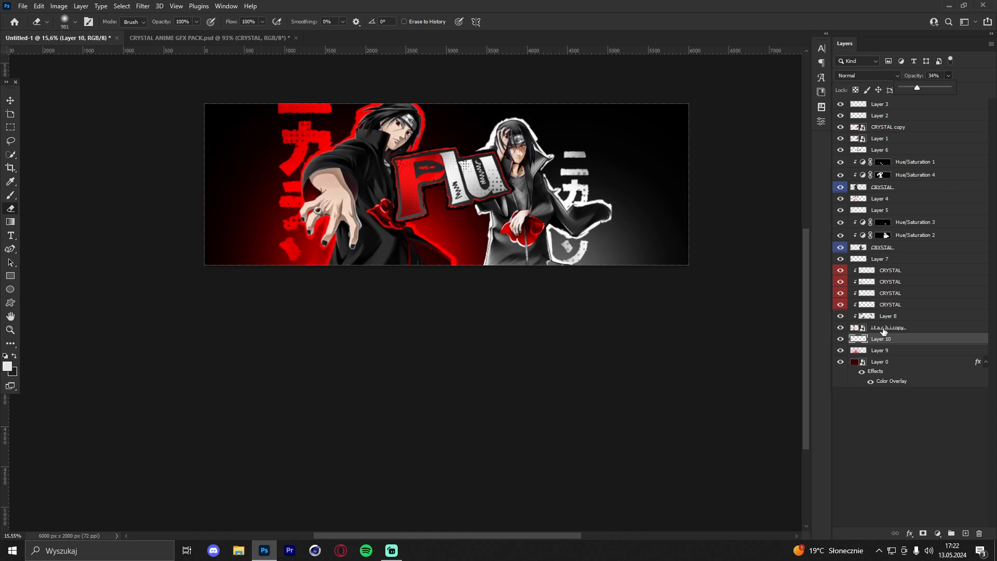
key("alt+bracketleft")
left_click_drag(931, 87, 930, 88)
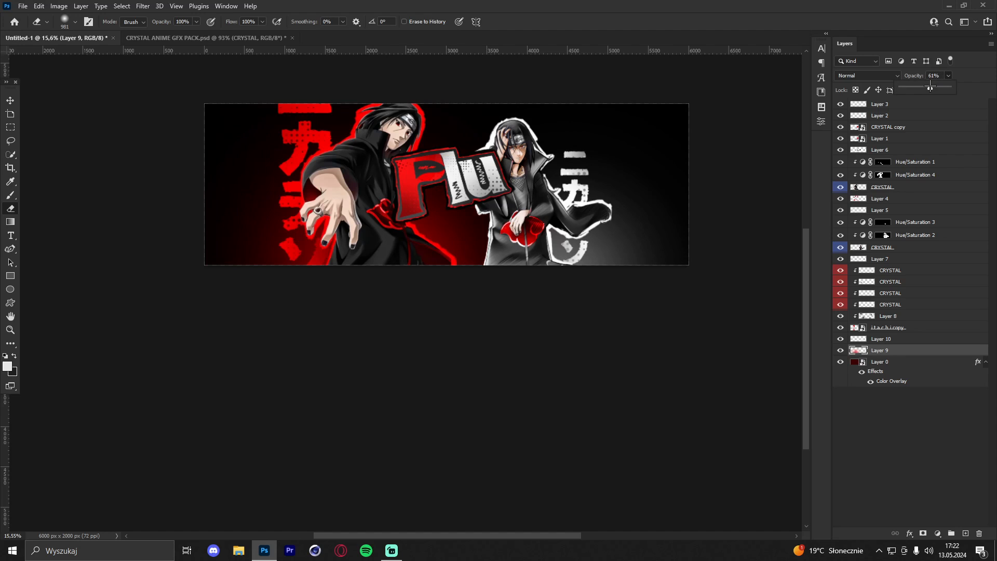
Examine the banner at different magnifications and compare it with the red glow layer hidden and shown
left_click_drag(483, 139, 546, 139)
left_click_drag(412, 128, 481, 117)
left_click_drag(455, 151, 352, 158)
left_click_drag(486, 165, 569, 161)
left_click_drag(536, 197, 476, 199)
left_click_drag(531, 193, 605, 191)
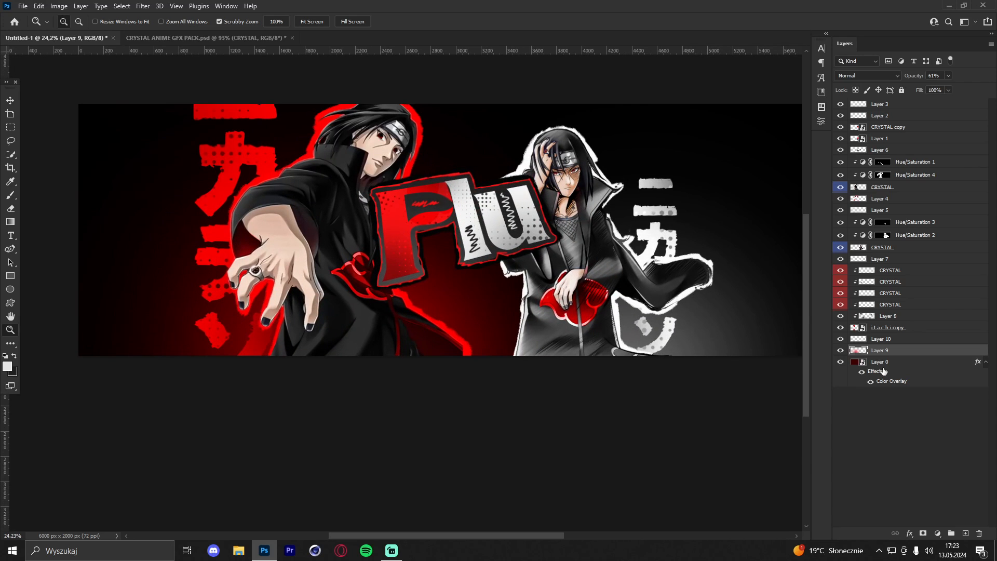
mouse_move(403, 168)
left_mouse_down()
mouse_move(340, 171)
mouse_move(472, 176)
mouse_move(393, 173)
left_mouse_up()
left_click(842, 350)
left_click_drag(463, 172, 613, 164)
left_click_drag(493, 156, 536, 156)
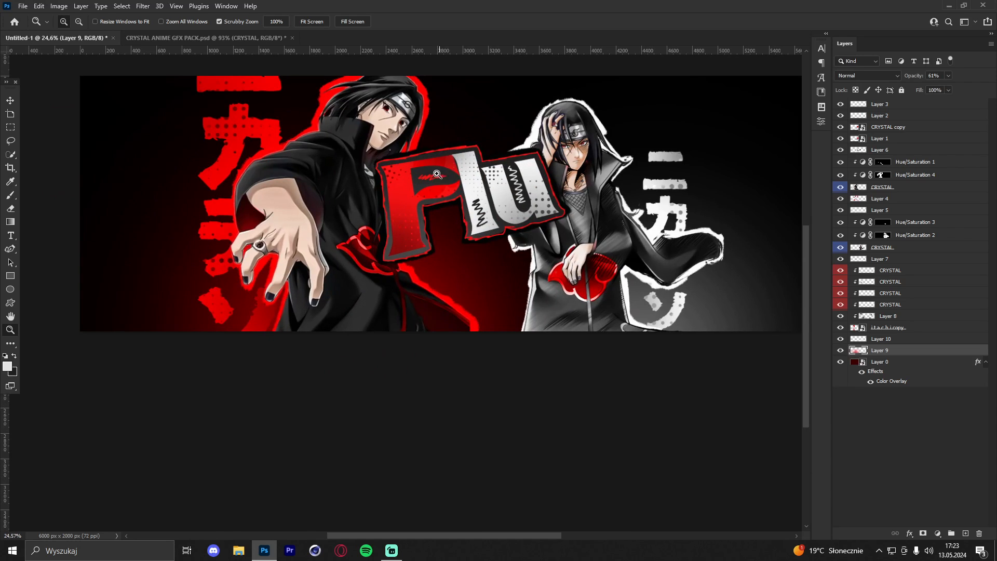
Sample red from the lettering and paint a soft glow in the banner's upper-left corner on Layer 9 with a smaller brush
left_click_drag(438, 174, 390, 173)
mouse_move(462, 168)
left_mouse_down()
mouse_move(507, 160)
mouse_move(471, 168)
left_mouse_up()
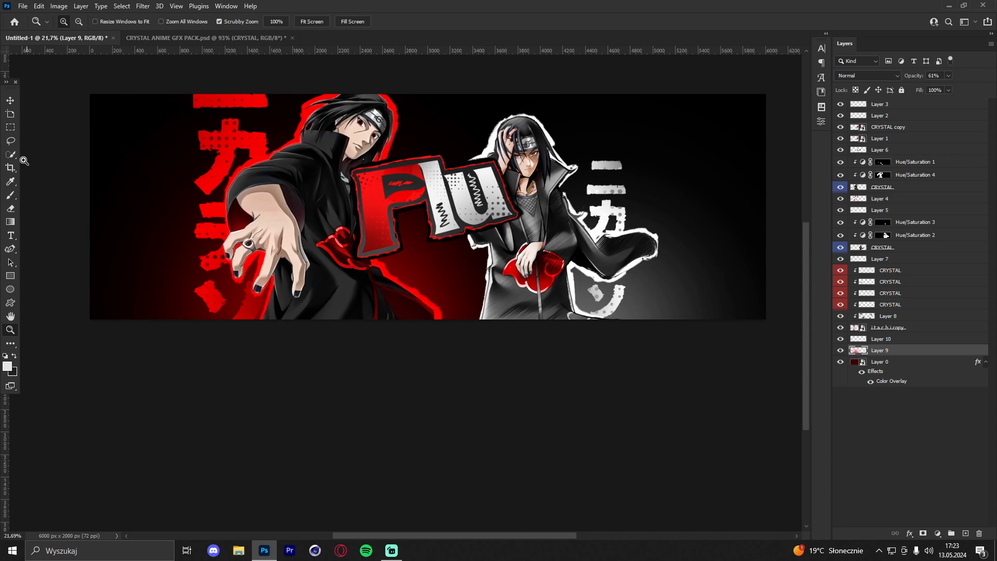
left_click(11, 197)
key("x")
left_click(217, 170, "alt")
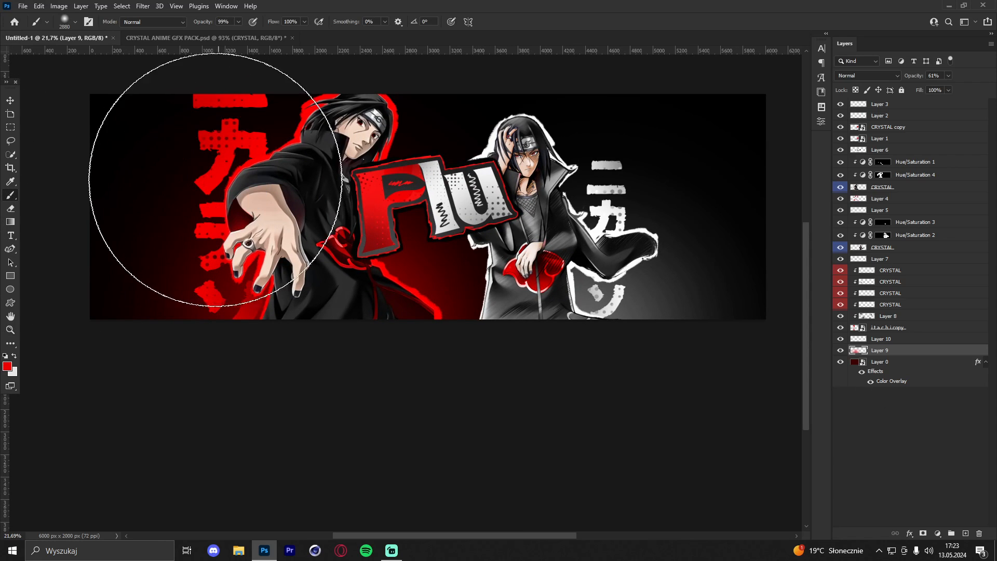
left_click_drag(201, 176, 174, 164)
scroll(185, 117, "up", 2)
left_click_drag(205, 198, 223, 198)
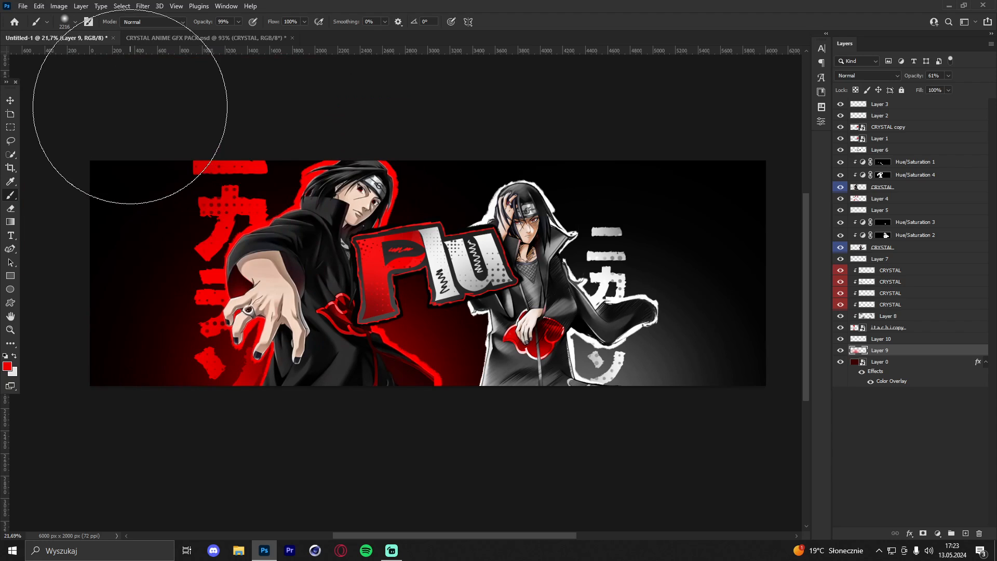
left_click(130, 107)
Paint a soft white glow along the banner's top edge above and beside the standing character on Layer 9
key("x")
left_click(639, 150)
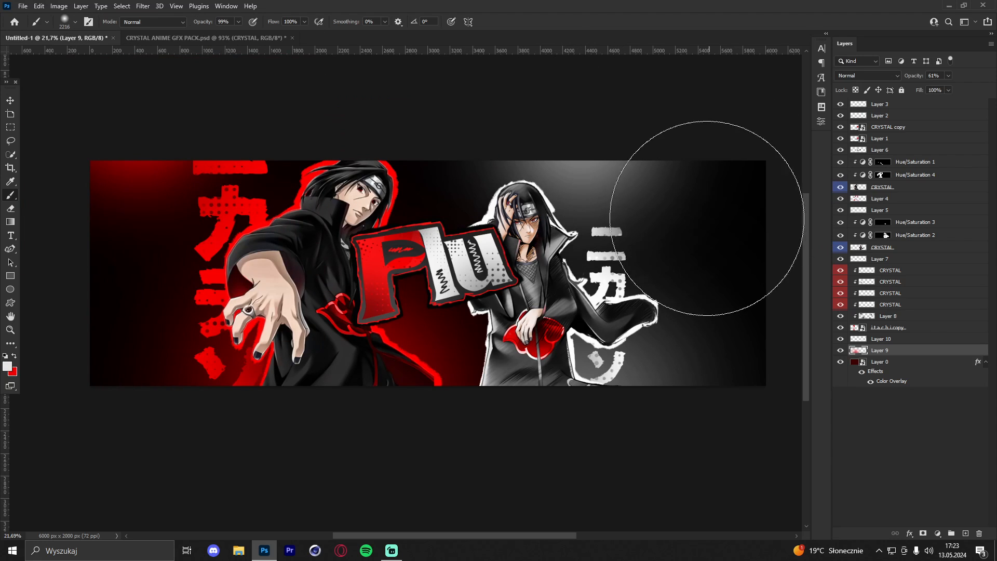
key("x")
left_click_drag(415, 154, 382, 154)
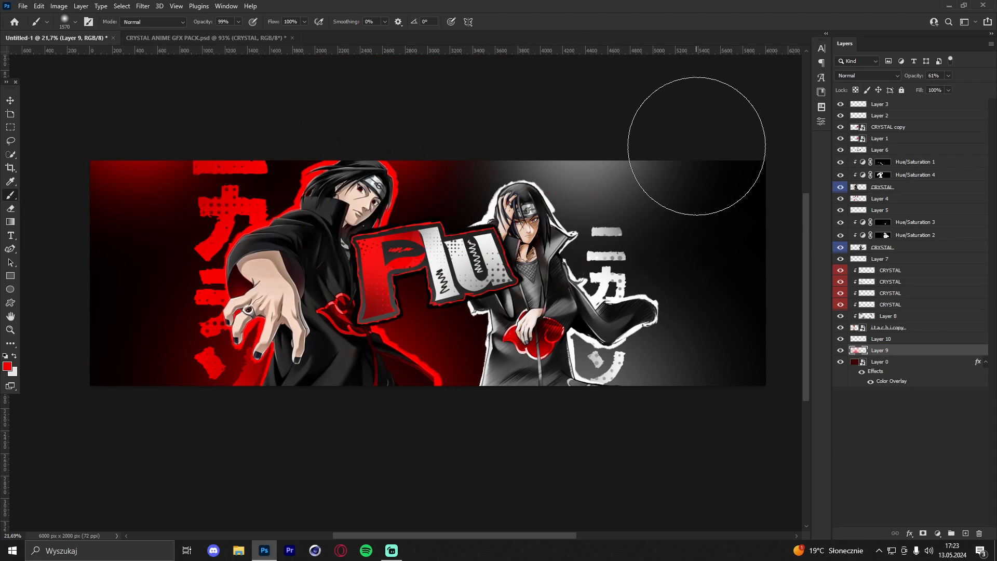
Paste the pack's blue halftone dots above Layer 9, then enlarge and place them in the banner's lower-right area
key("z")
left_click_drag(478, 157, 428, 153)
left_click_drag(488, 191, 537, 181)
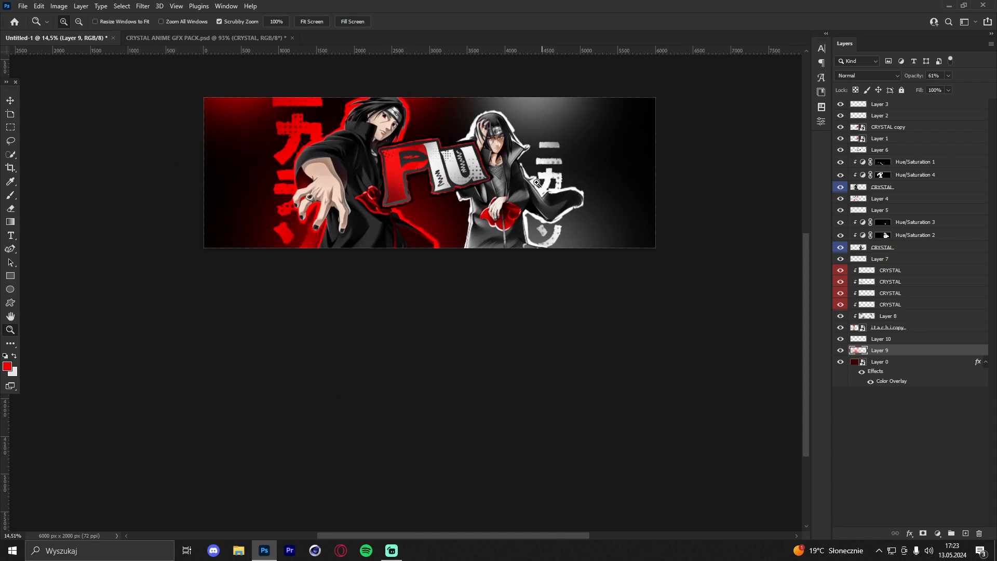
mouse_move(425, 133)
left_mouse_down()
mouse_move(447, 131)
mouse_move(428, 149)
left_mouse_up()
left_click_drag(494, 151, 524, 147)
left_click(8, 101)
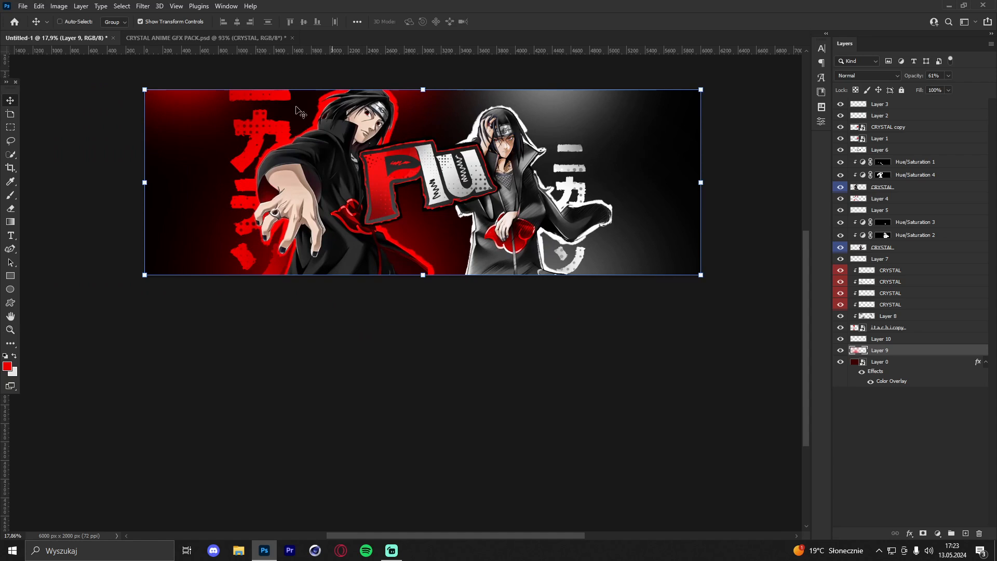
left_click(194, 39)
left_click(94, 38)
key("ctrl+v")
left_click_drag(460, 185, 554, 185)
left_click_drag(501, 188, 632, 256)
left_click(516, 22)
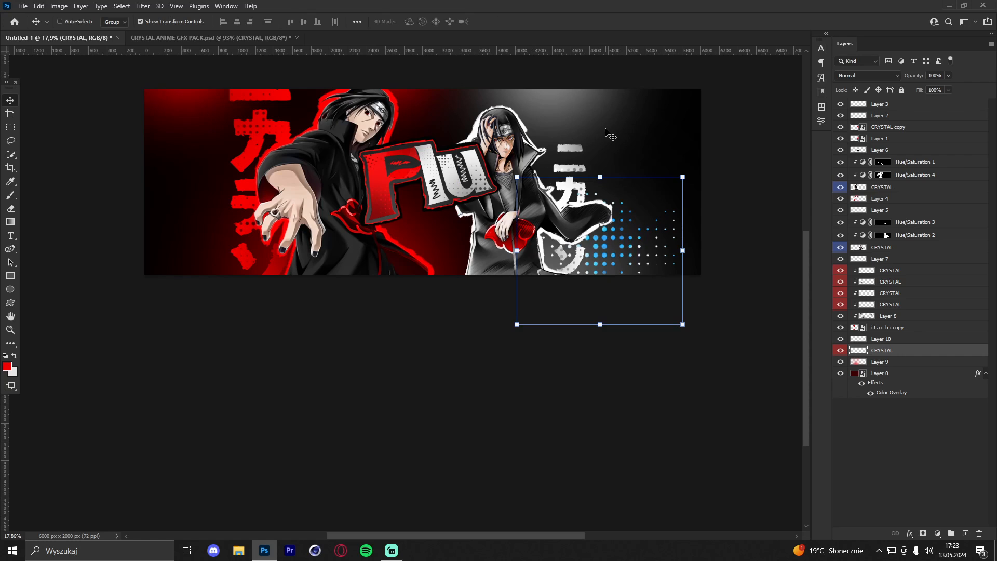
Set the halftone's saturation to -100 and lightness to about -43, and reposition it at the lower right with Normal blending
key("ctrl+u")
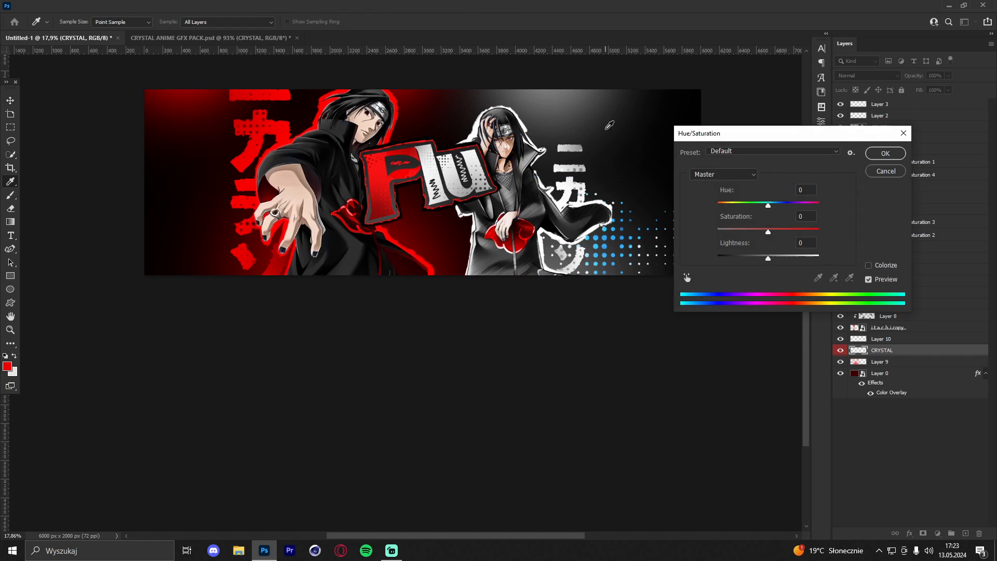
left_click_drag(750, 232, 714, 232)
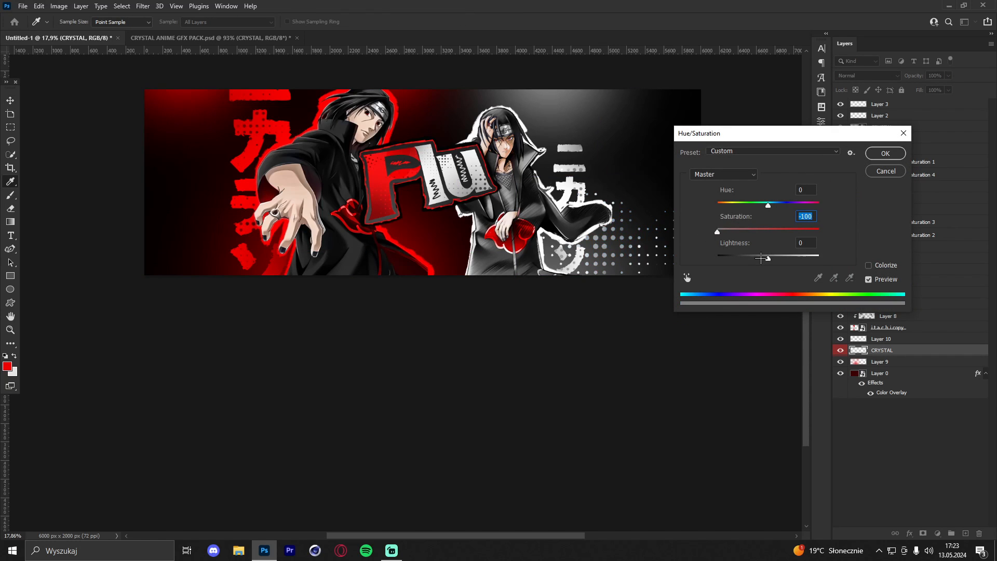
left_click_drag(760, 258, 742, 257)
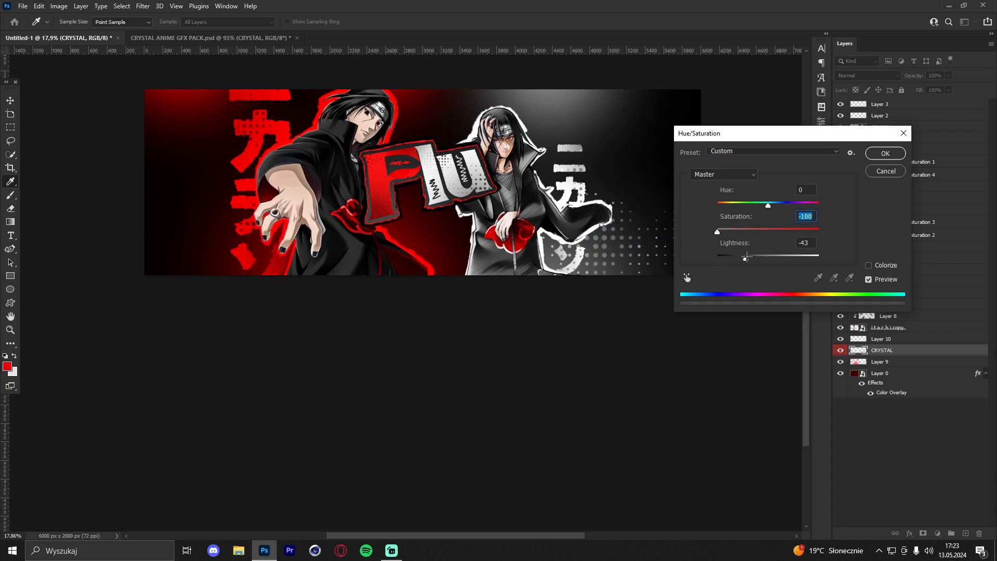
left_click(886, 155)
mouse_move(617, 239)
left_mouse_down()
mouse_move(609, 258)
mouse_move(631, 236)
left_mouse_up()
left_click(861, 74)
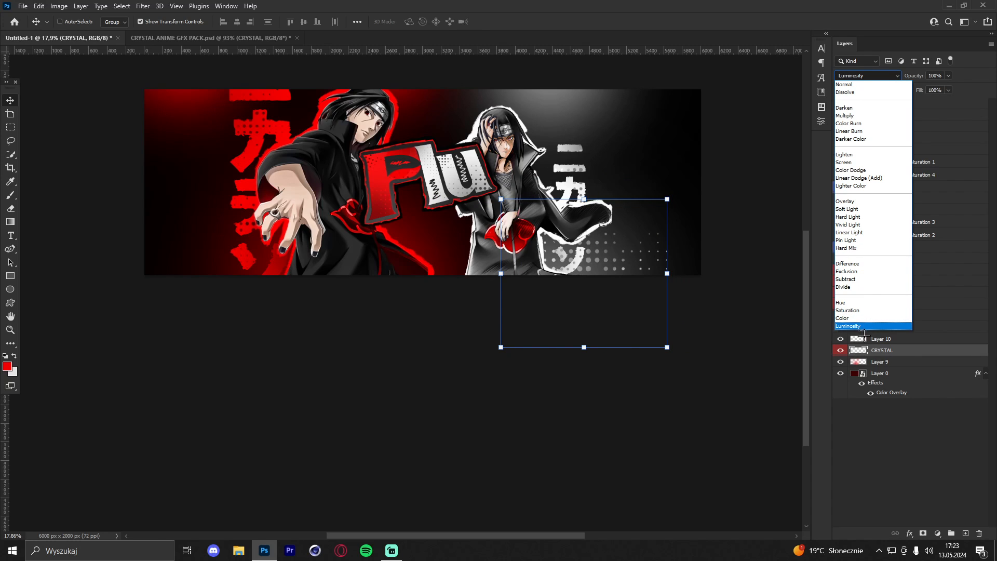
left_click(844, 84)
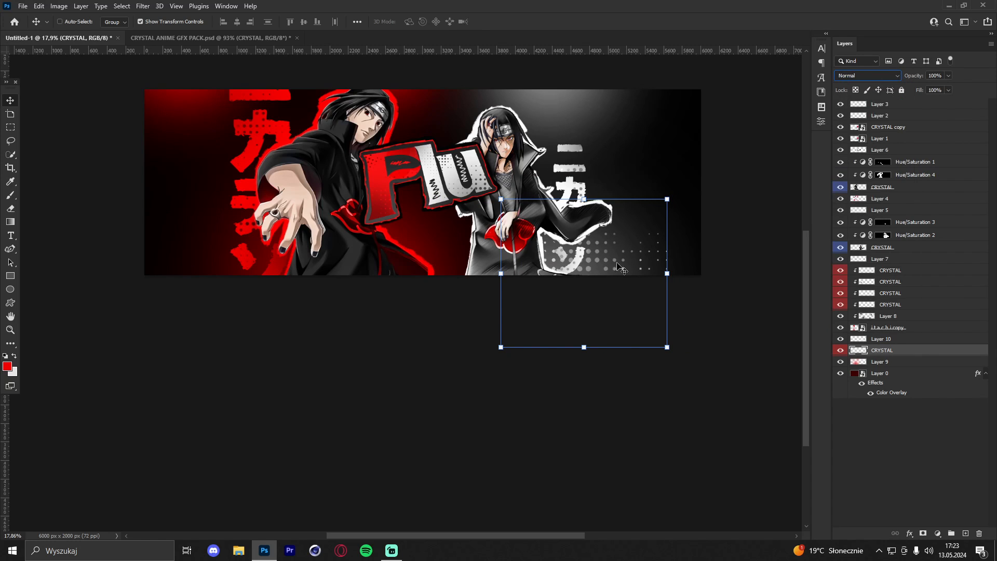
Place grey halftone copies above the standing character and between the characters, scaling the latter to 74.74% and rotating it about 19.5°
left_click_drag(600, 272, 440, 257)
left_click_drag(510, 252, 447, 267)
left_click_drag(493, 242, 493, 274)
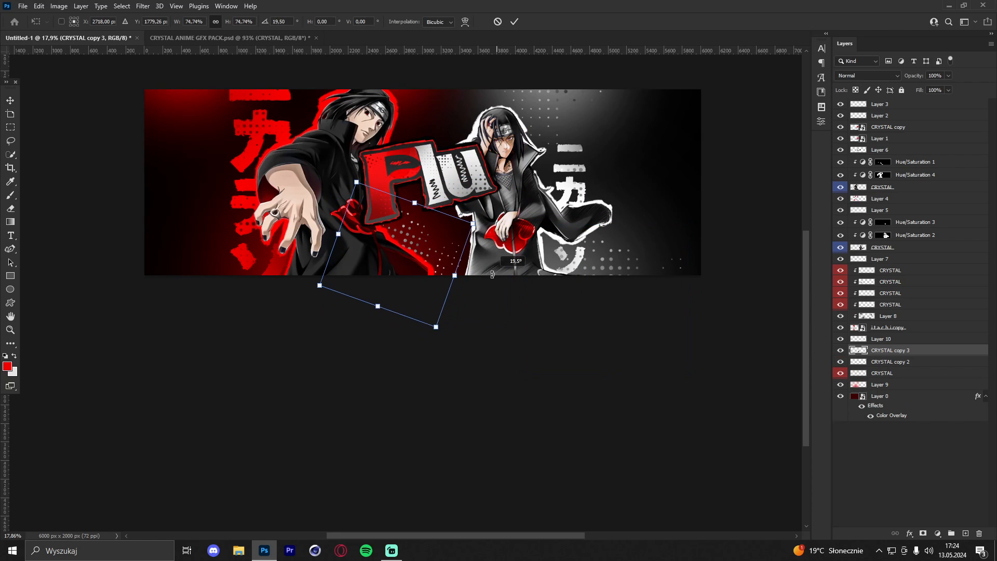
left_click(514, 23)
Colorize the halftone between the characters dark red with hue 0, saturation 100 and lightness about -70
key("ctrl+u")
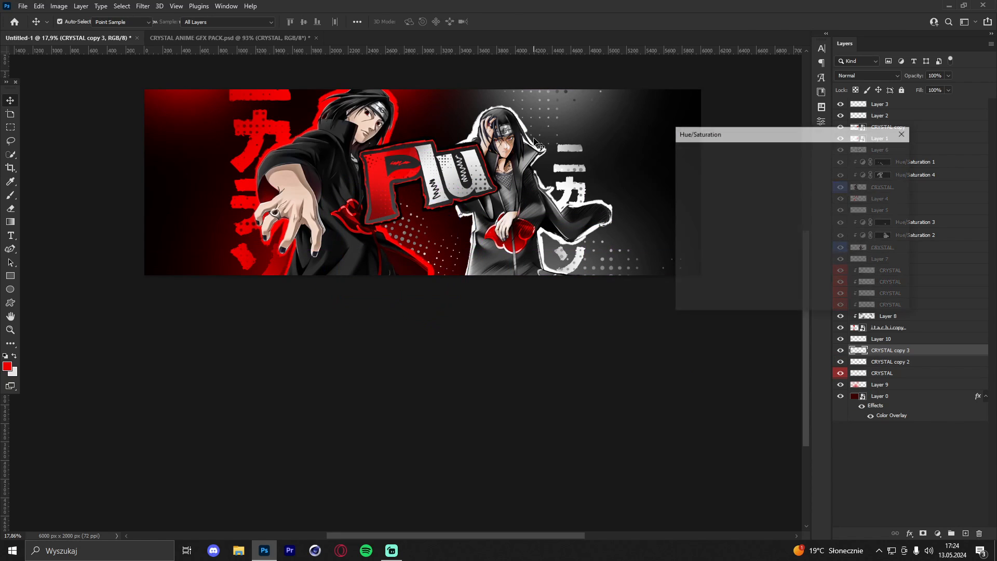
left_click(873, 265)
left_click_drag(743, 231, 861, 230)
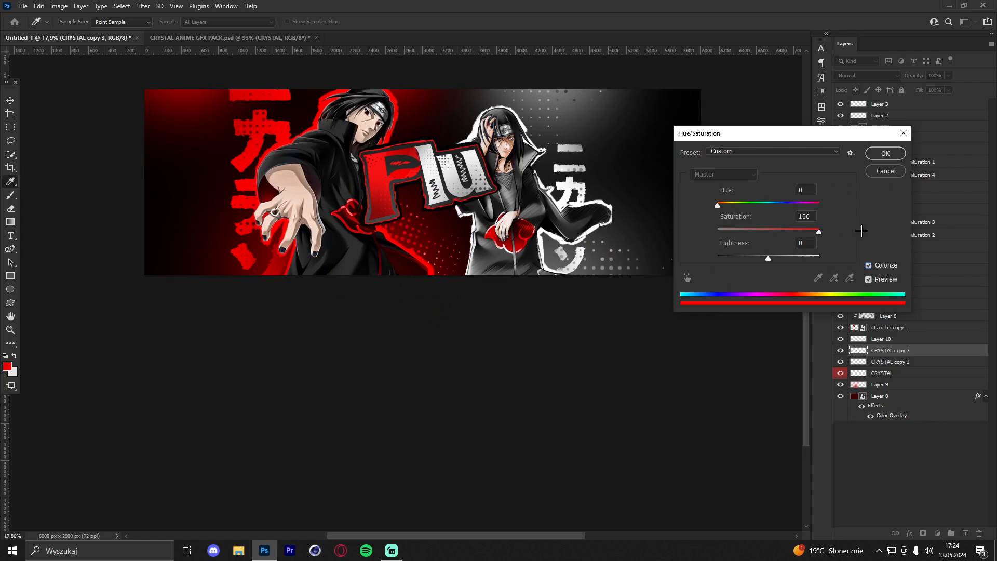
left_click_drag(763, 259, 742, 255)
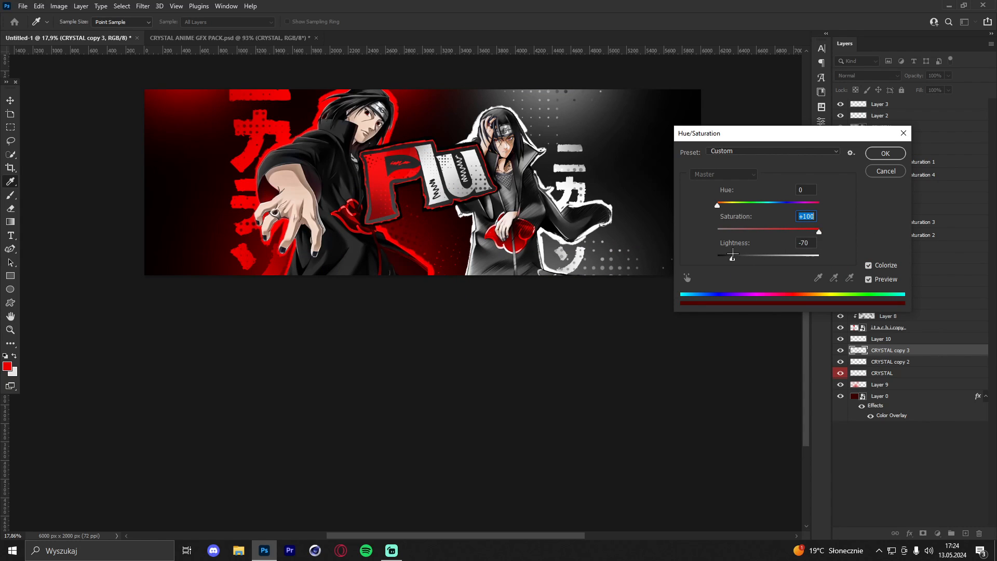
left_click(885, 154)
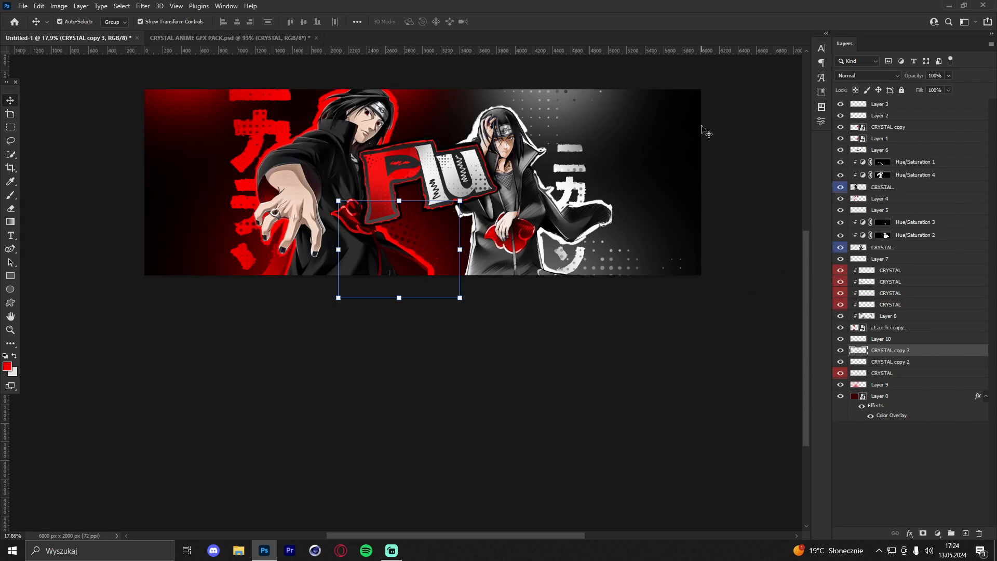
Duplicate the red halftone toward the banner's lower-left area, enlarging the copy behind the outstretched hand to about 166.68%
key("ctrl+j")
left_click_drag(532, 303, 390, 306)
key("ctrl+j")
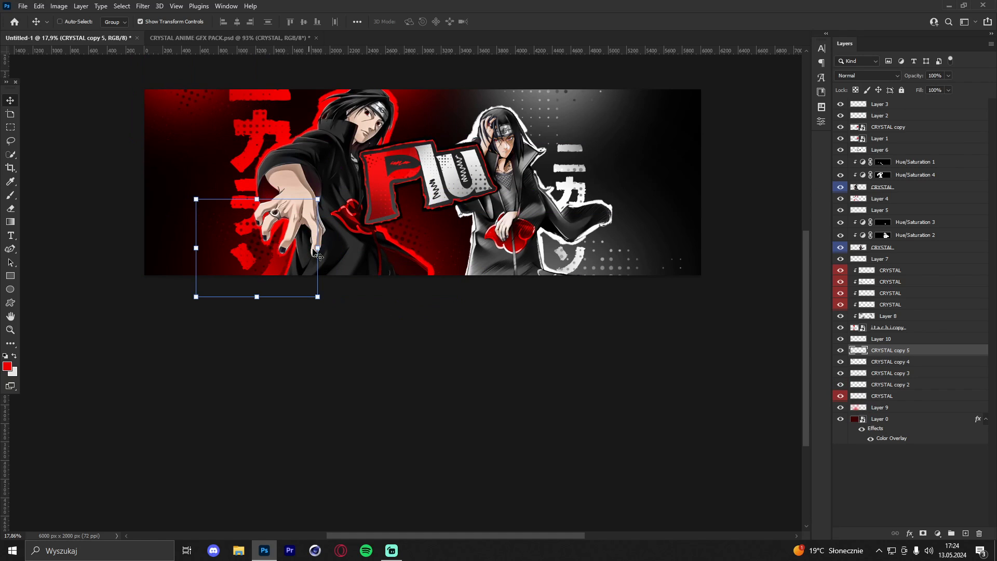
left_click_drag(317, 249, 356, 259)
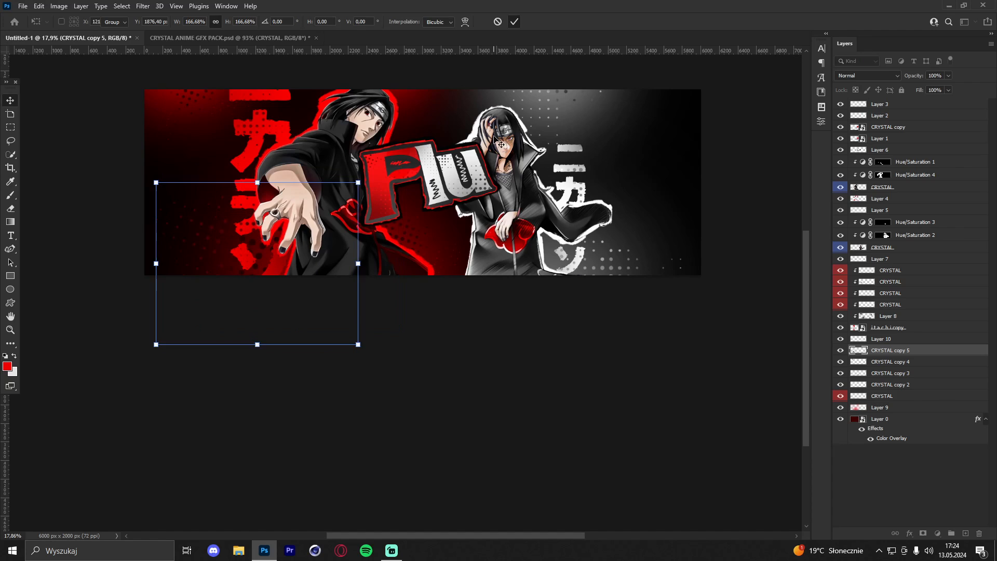
key("Return")
left_click_drag(494, 137, 498, 144)
Duplicate the enlarged red halftone, shrink the copy and place it at the banner's top edge between the characters
key("ctrl+j")
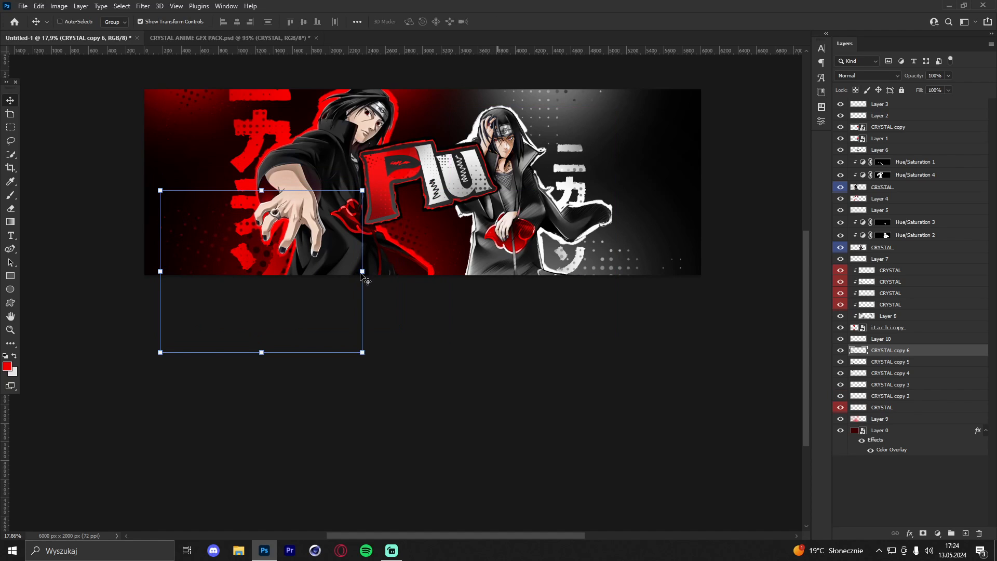
left_click_drag(362, 271, 253, 266)
left_click_drag(227, 277, 443, 99)
key("Return")
key("z")
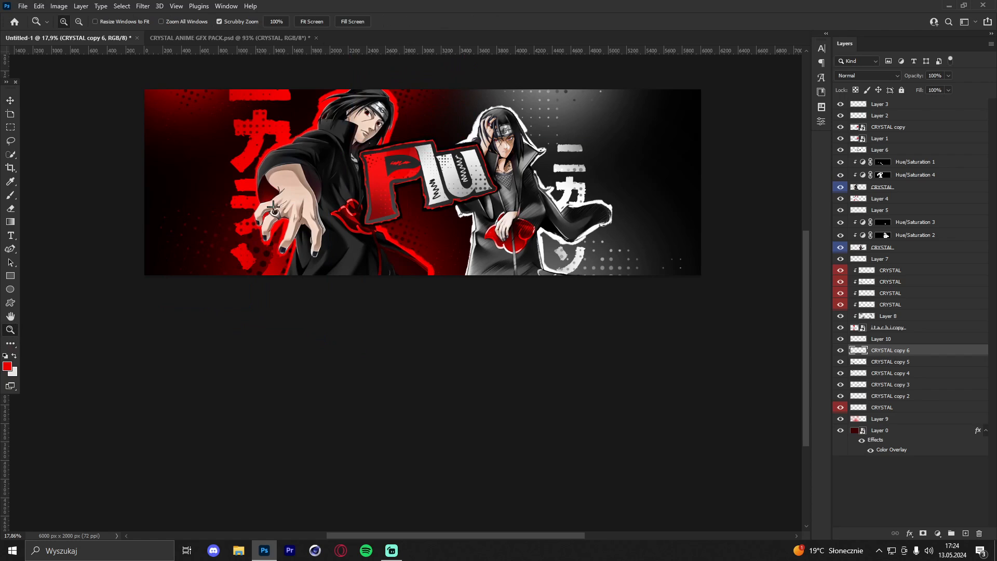
left_click_drag(458, 133, 449, 171)
Select the topmost clipped halftone layer in the banner, and collapse and hide the HALFTONES group in CRYSTAL ANIME GFX PACK.psd
key("v")
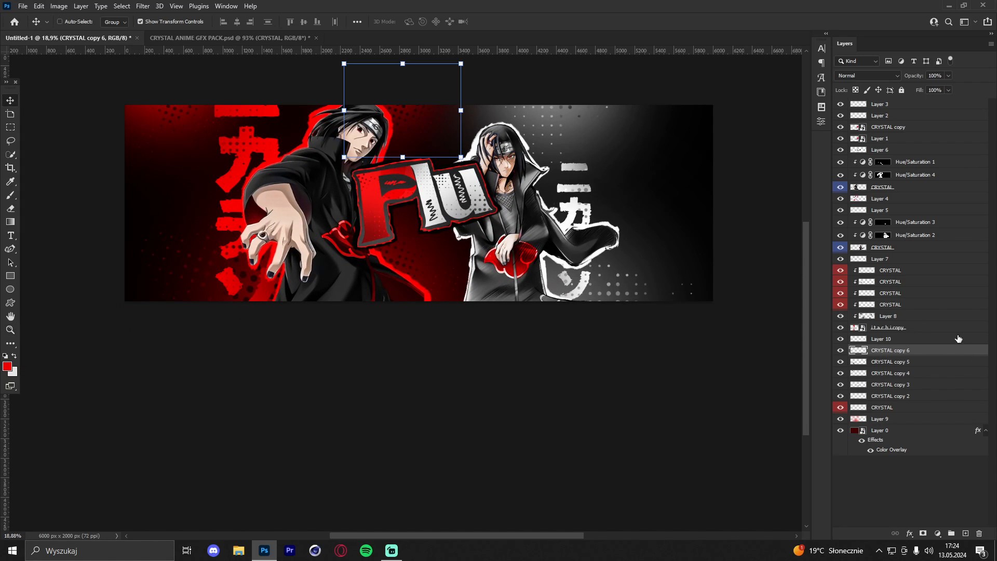
left_click(901, 270)
left_click(209, 38)
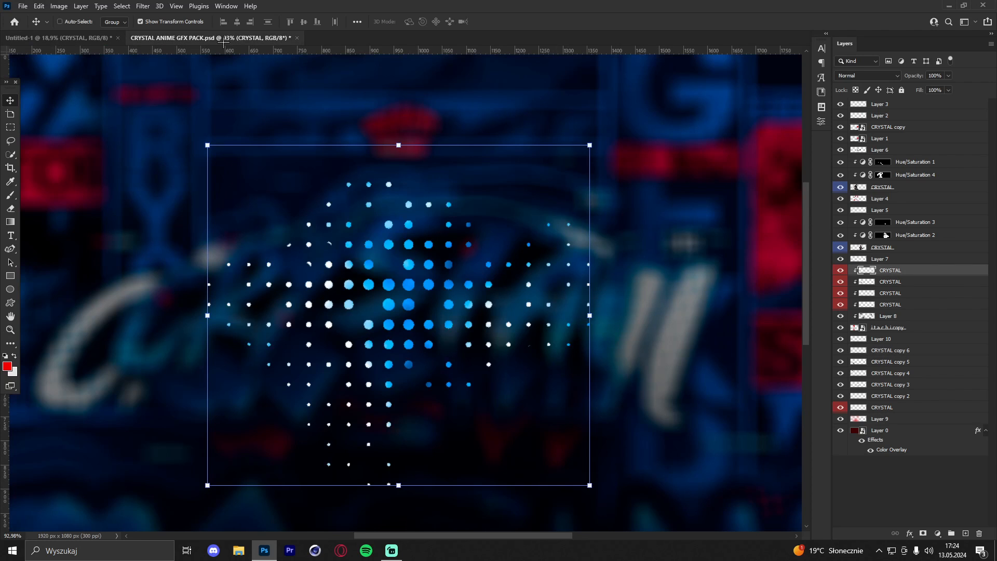
left_click(853, 277)
left_click(840, 276)
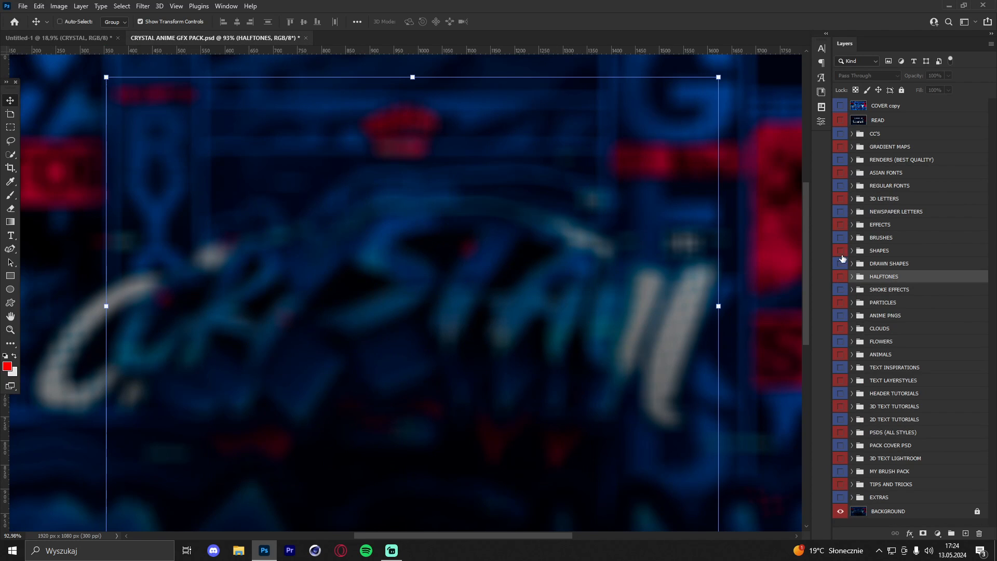
Preview the NARUTO renders in the RENDERS (BEST QUALITY) group and select the black-haired character making a two-finger hand sign
left_click(853, 160)
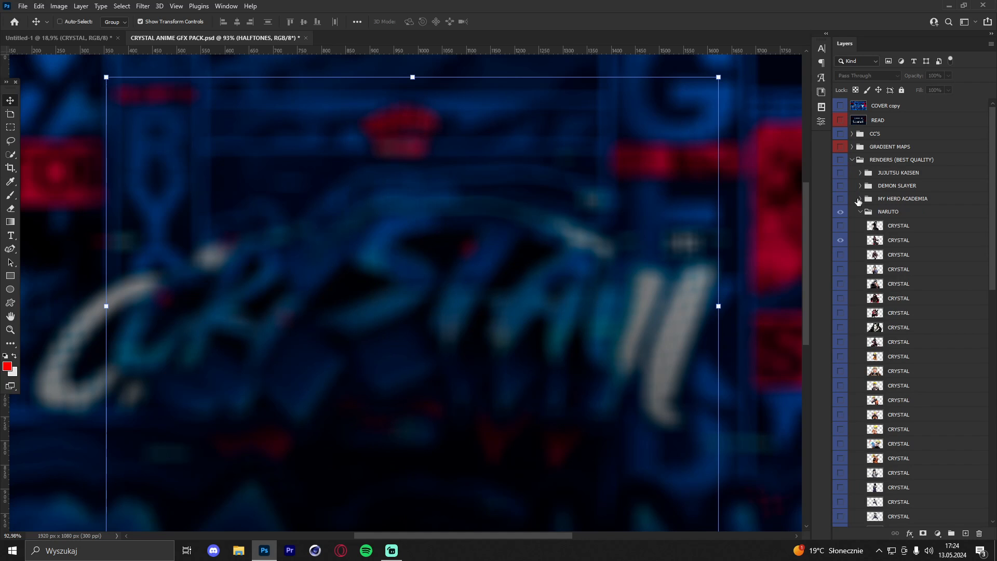
left_click(842, 241)
left_click(842, 241)
left_click(841, 255)
left_click(841, 254)
left_click(841, 285)
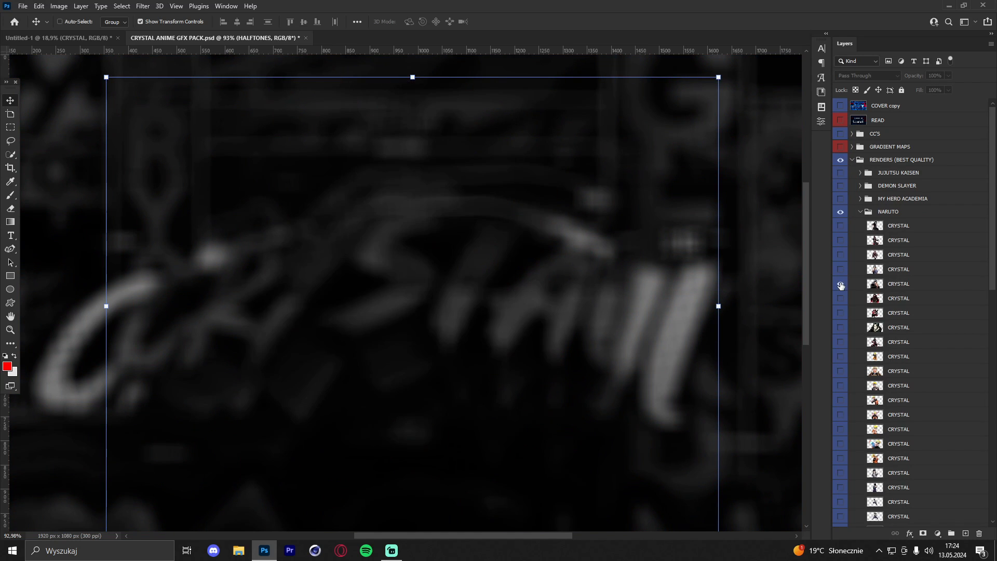
left_click(841, 285)
left_click(841, 299)
left_click(841, 299)
left_click(841, 285)
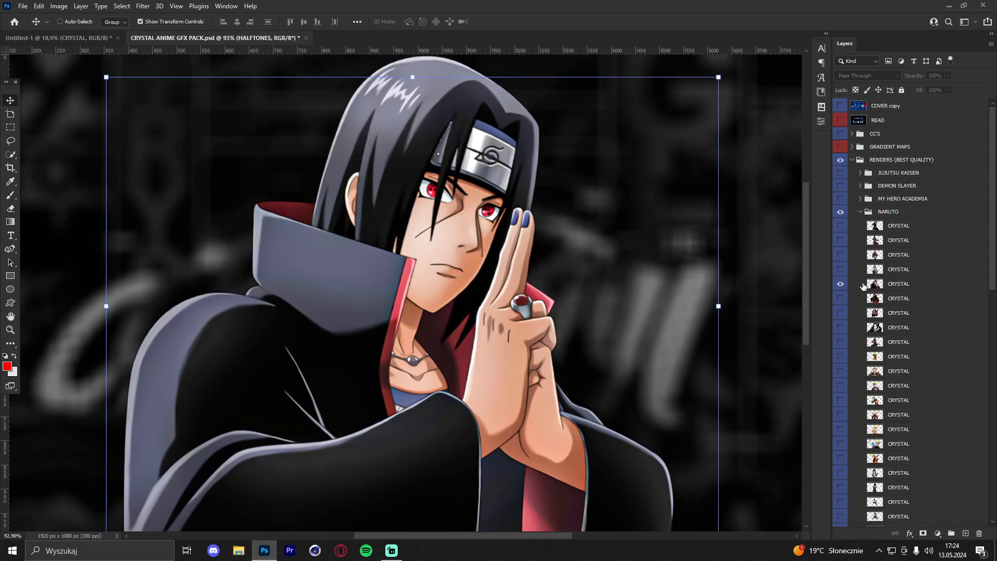
left_click(898, 283)
Paste the hand-sign character into the banner and enlarge it on the right side to nearly the banner's full height
left_click(67, 36)
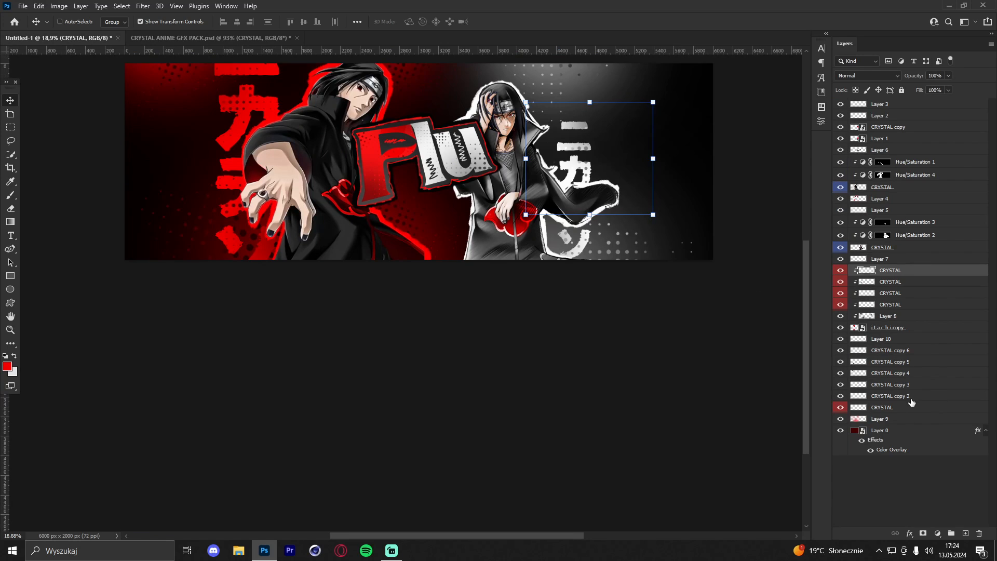
left_click_drag(420, 206, 603, 256)
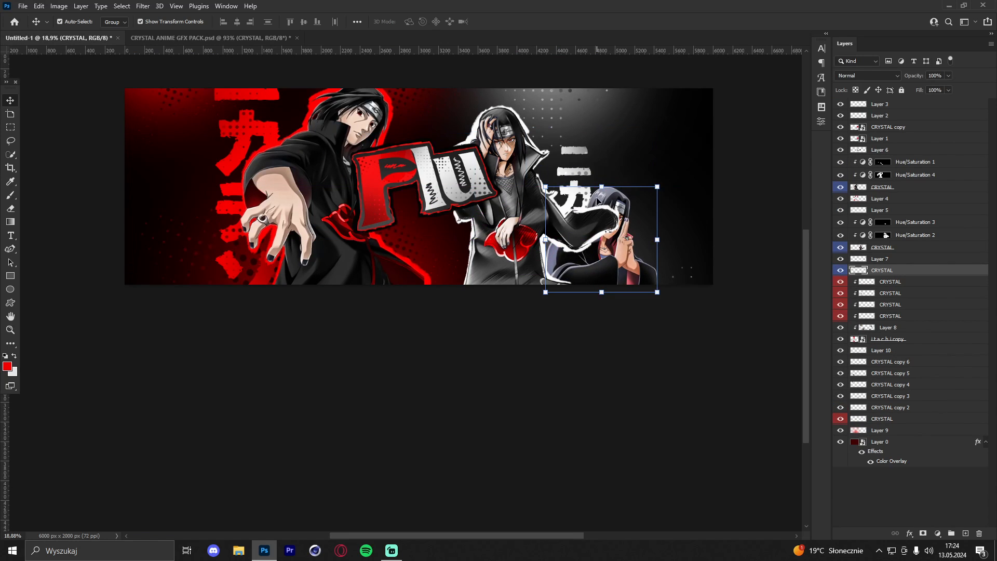
left_click_drag(602, 186, 607, 100)
left_click(519, 21)
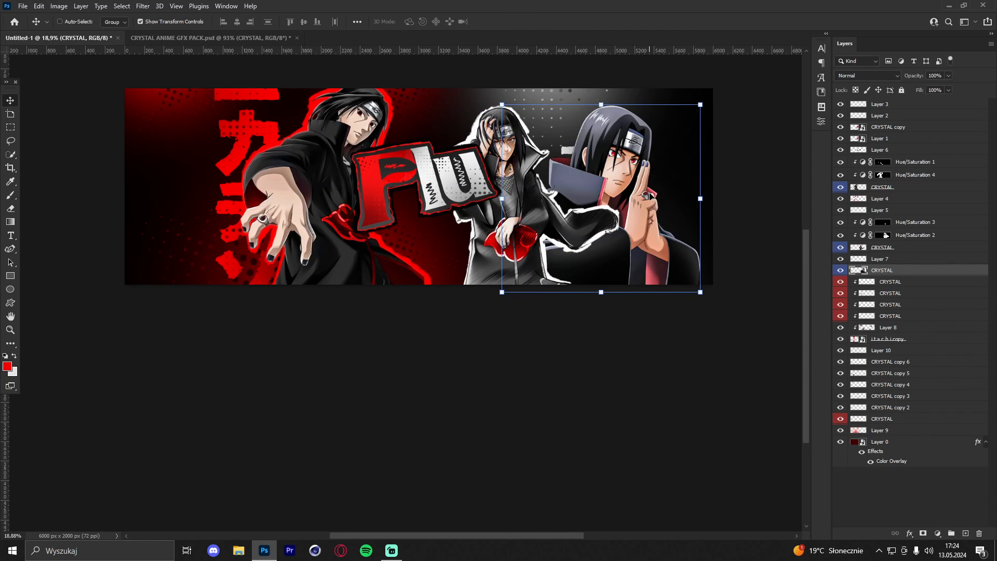
Move the hand-sign character's layer directly below the vertical lettering layer and shift the character to the banner's right edge
left_click_drag(906, 273, 909, 345)
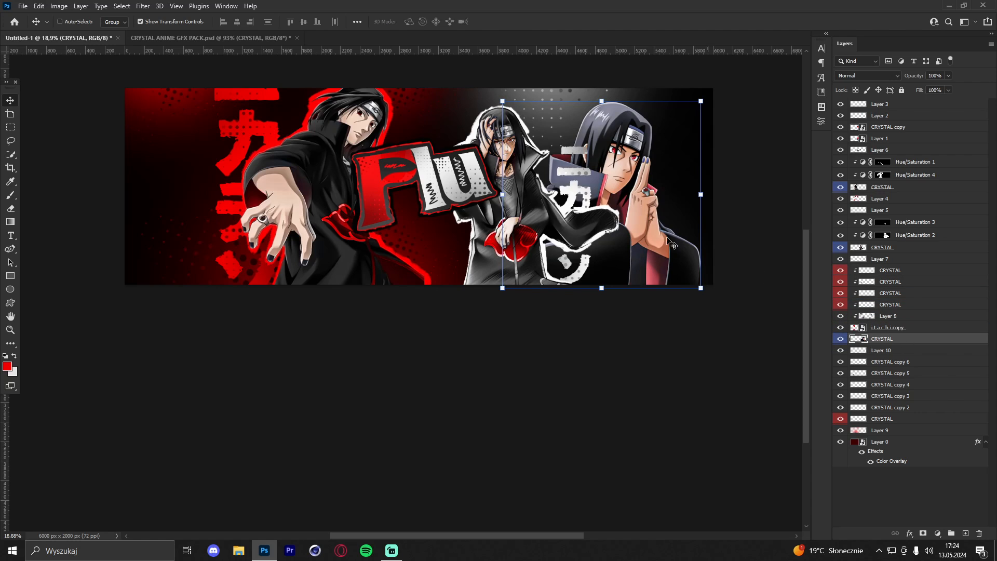
left_click_drag(657, 233, 656, 233)
left_click(11, 330)
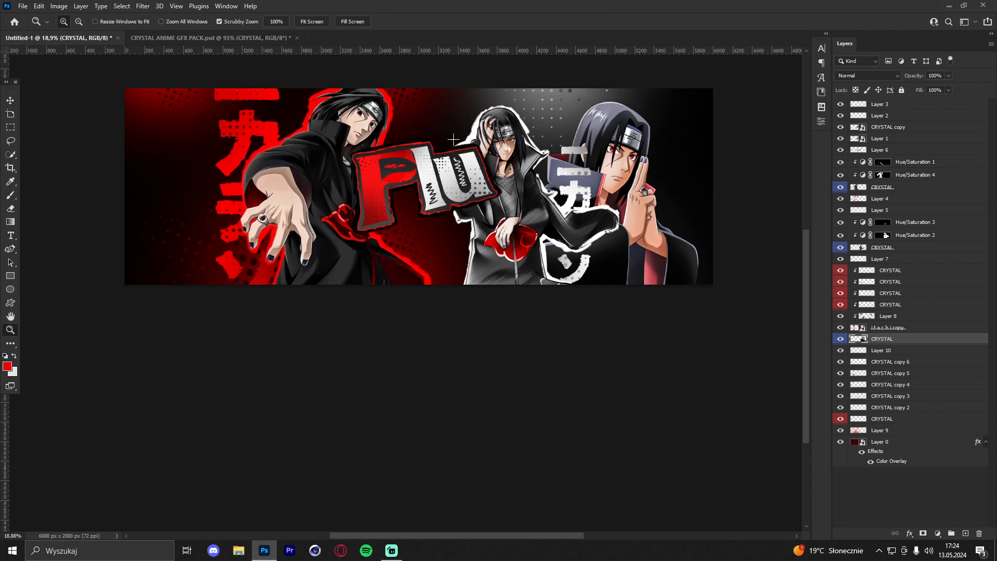
left_click_drag(504, 144, 470, 146)
left_click_drag(551, 146, 605, 140)
left_click(10, 100)
left_click_drag(507, 181, 483, 172)
left_click(10, 330)
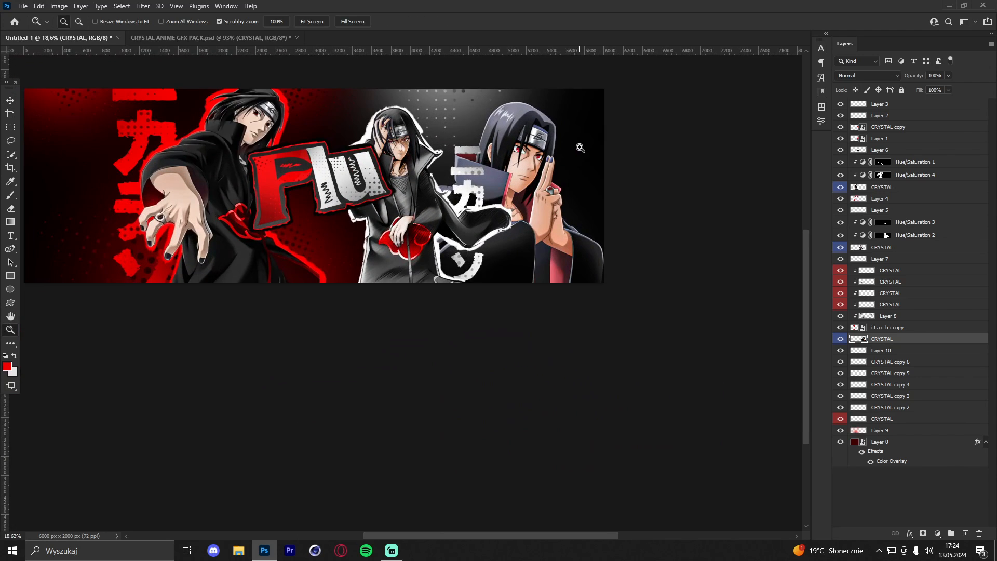
left_click_drag(578, 150, 599, 149)
left_click_drag(485, 153, 493, 154)
left_click(10, 100)
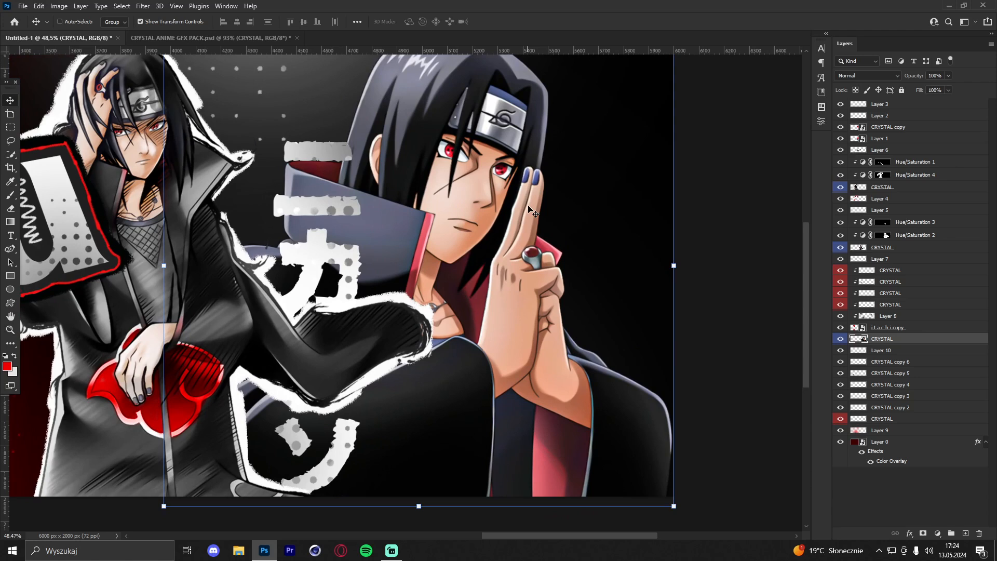
Add a Hue/Saturation adjustment clipped to the hand-sign character and set its saturation to -100
left_click(937, 534)
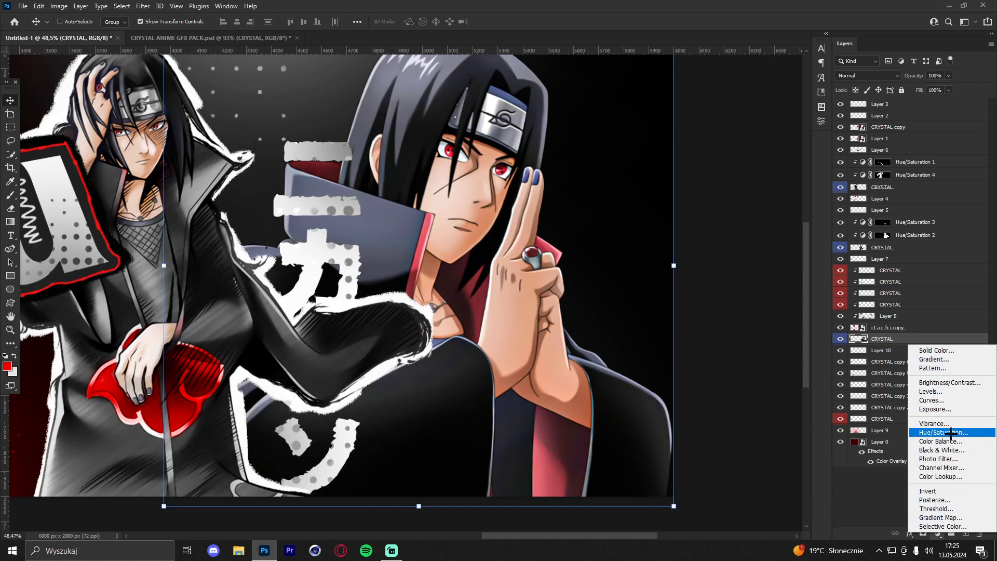
left_click(952, 433)
right_click(924, 338)
left_click(831, 300)
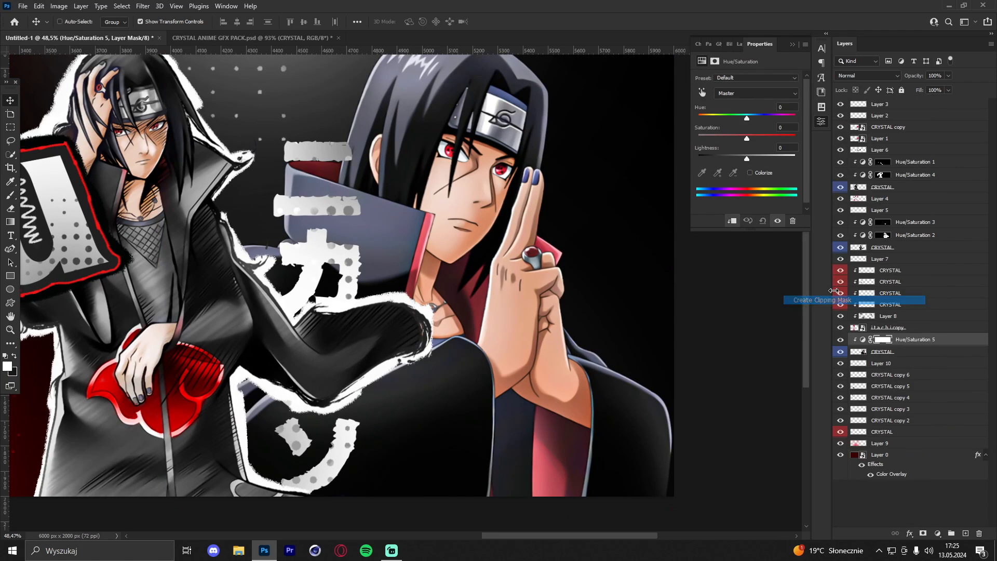
left_click_drag(730, 137, 582, 141)
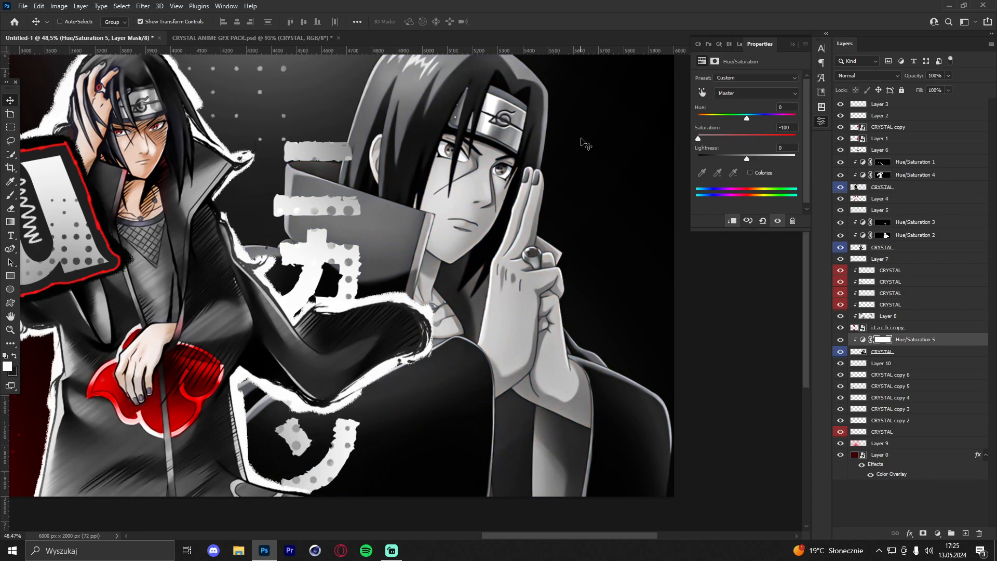
Invert the adjustment's mask and paint it white over the character's cloak, hair and fingernails to desaturate only those areas
key("ctrl+i")
left_click(10, 195)
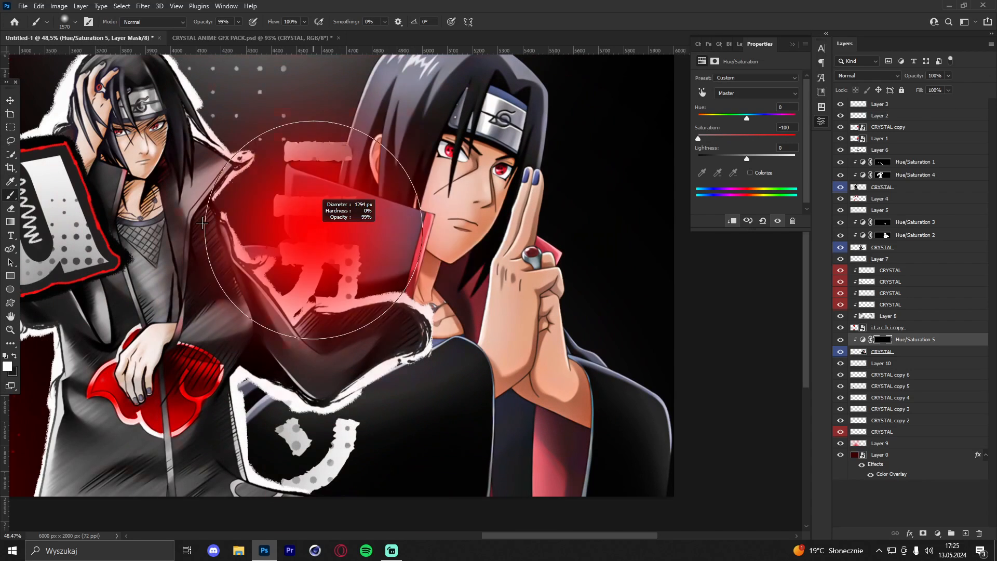
mouse_move(383, 223)
left_mouse_down()
mouse_move(352, 214)
mouse_move(231, 275)
left_mouse_up()
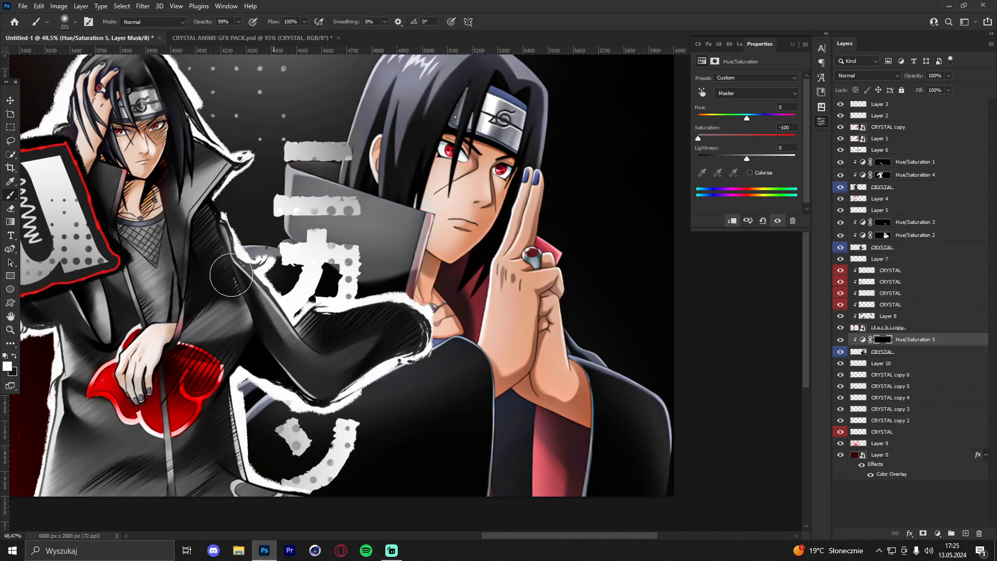
right_click(280, 357, "alt")
left_click_drag(270, 405, 336, 457)
left_click_drag(491, 499, 525, 461)
right_click(521, 450, "alt")
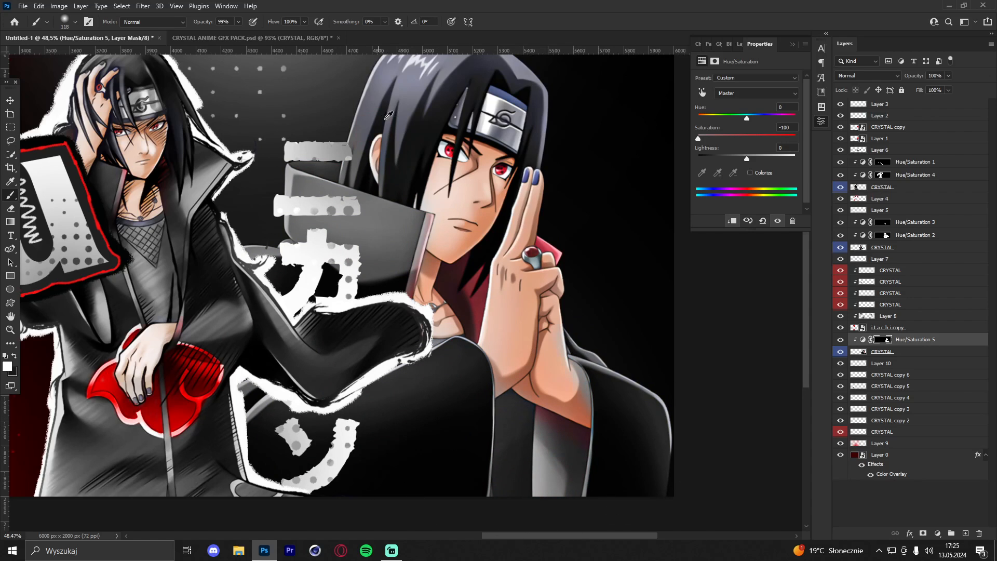
scroll(389, 115, "up", 3)
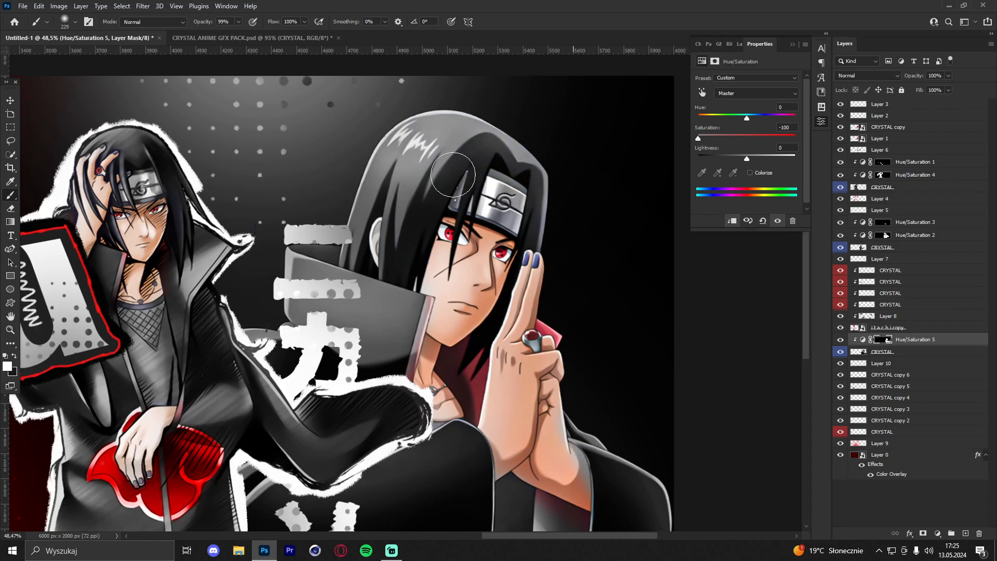
right_click(532, 257, "alt")
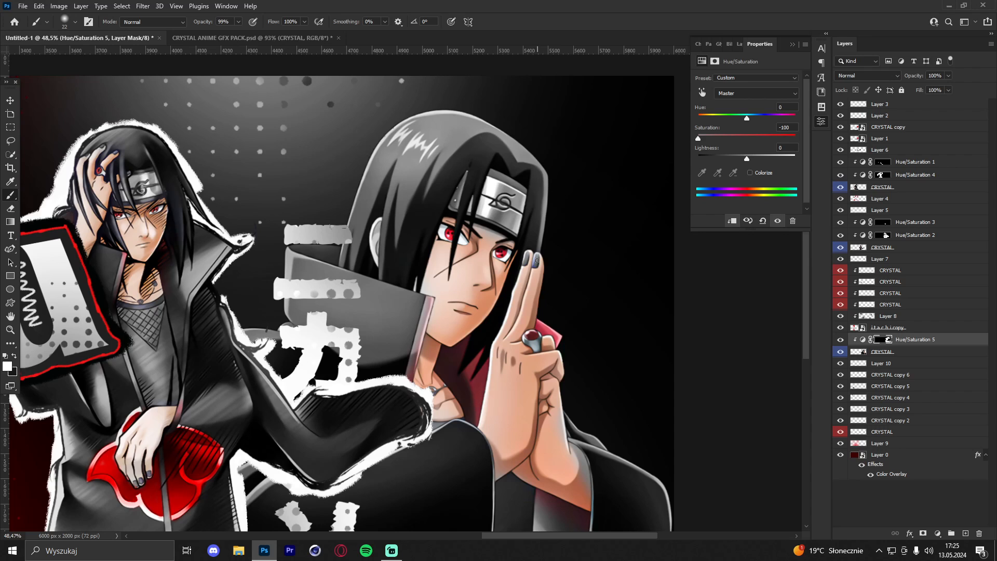
Combine the hand-sign character and its clipped Hue/Saturation adjustment into one smart object
left_click(10, 330)
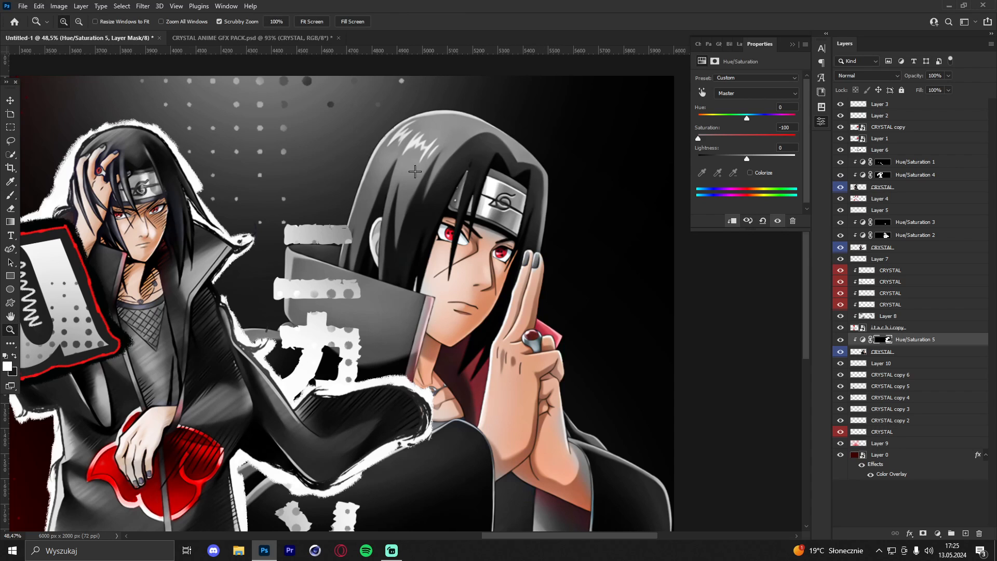
mouse_move(533, 169)
left_mouse_down()
mouse_move(442, 200)
mouse_move(590, 150)
left_mouse_up()
right_click(916, 351)
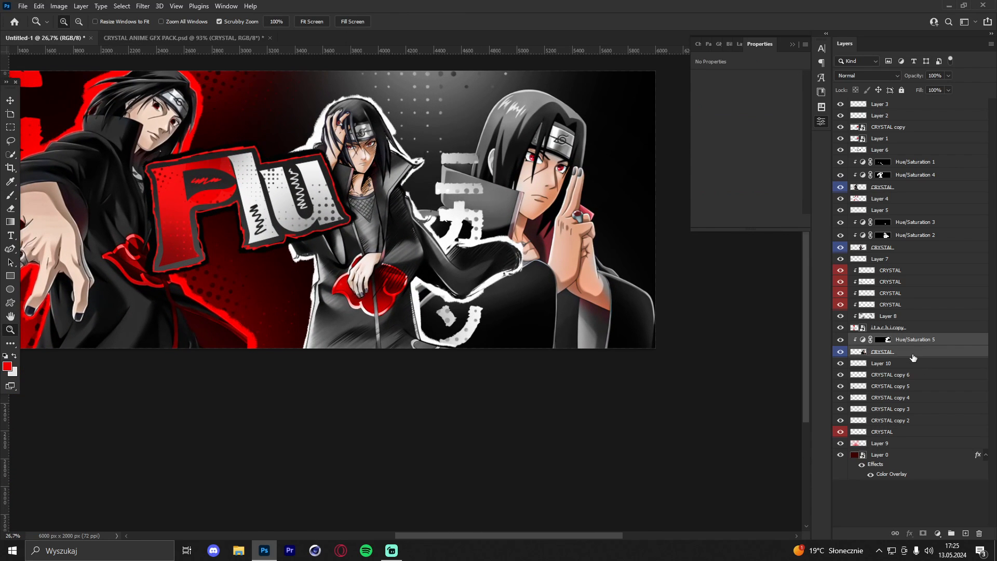
left_click(813, 244)
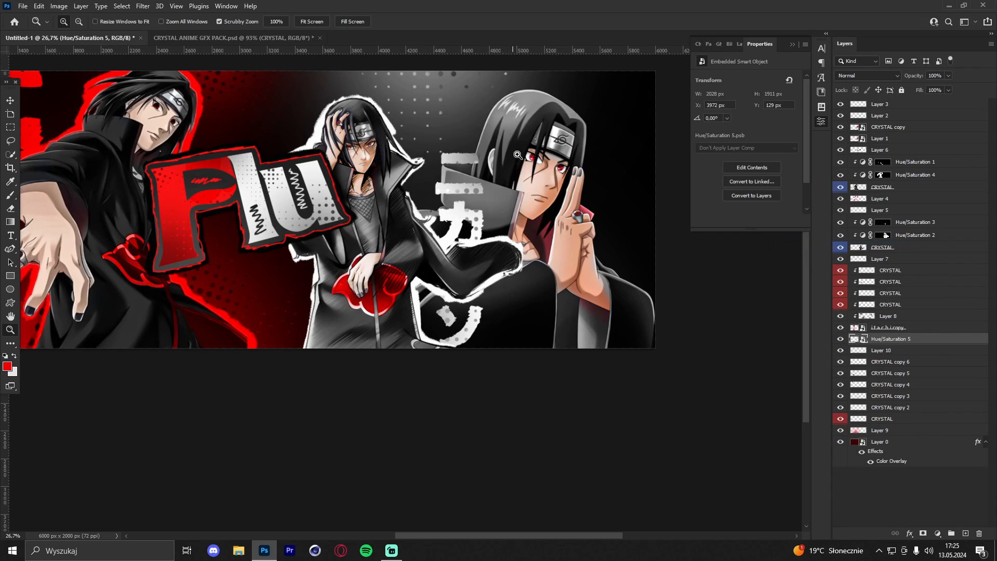
Rasterize the combined hand-sign character layer so that it can be erased
mouse_move(535, 157)
left_mouse_down()
mouse_move(494, 162)
mouse_move(578, 153)
mouse_move(519, 158)
left_mouse_up()
left_click(11, 208)
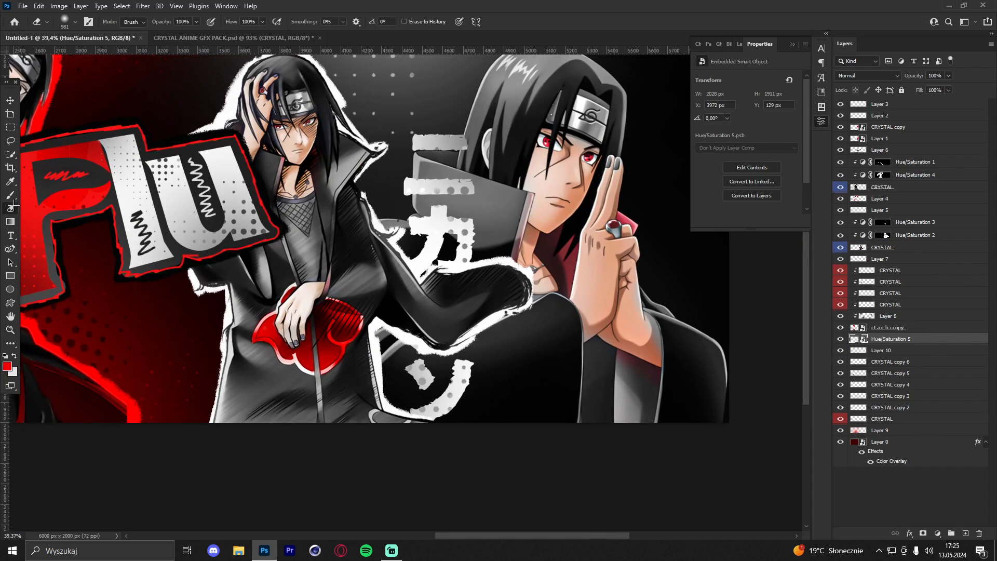
left_click(497, 280)
left_click(478, 211)
Fade the character's collar and cloak behind the vertical lettering and the central figure's sleeve with a large soft eraser
key("bracketleft")
key("bracketleft")
key("bracketleft")
key("bracketleft")
key("bracketleft")
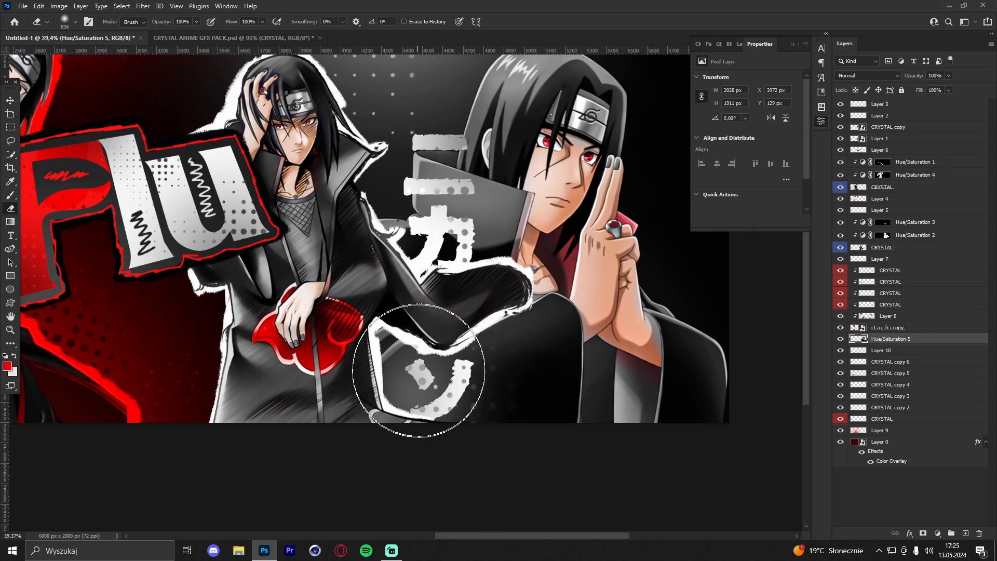
mouse_move(419, 370)
left_mouse_down()
mouse_move(431, 194)
mouse_move(424, 157)
left_mouse_up()
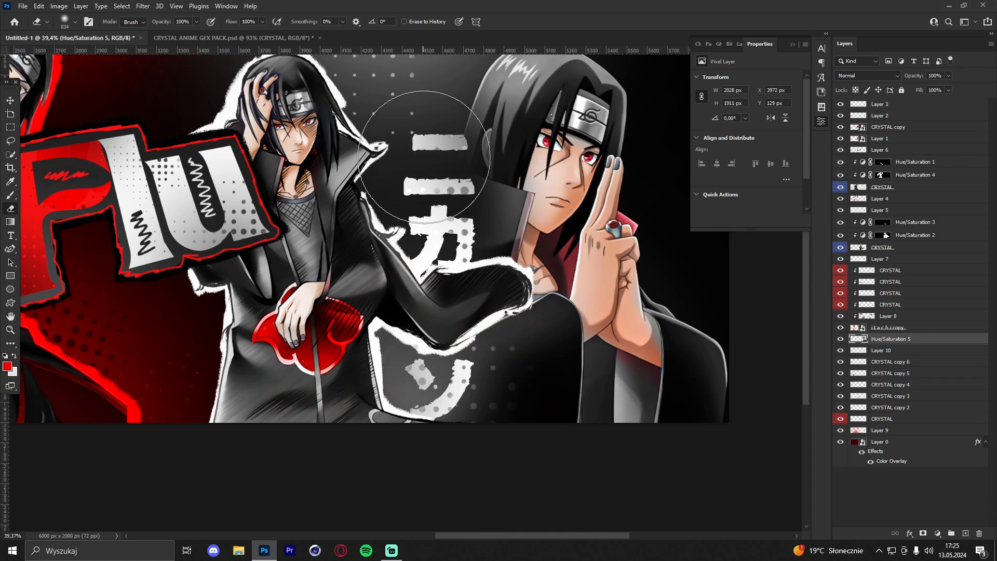
right_click(423, 223, "alt")
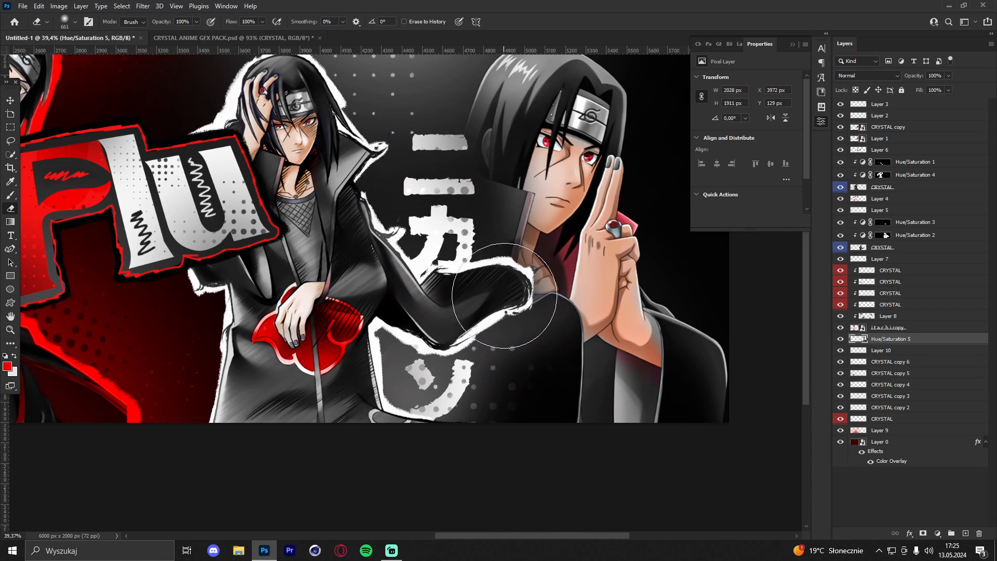
left_click_drag(504, 296, 482, 309)
right_click(482, 309, "alt")
mouse_move(461, 393)
left_mouse_down()
mouse_move(530, 426)
mouse_move(481, 357)
left_mouse_up()
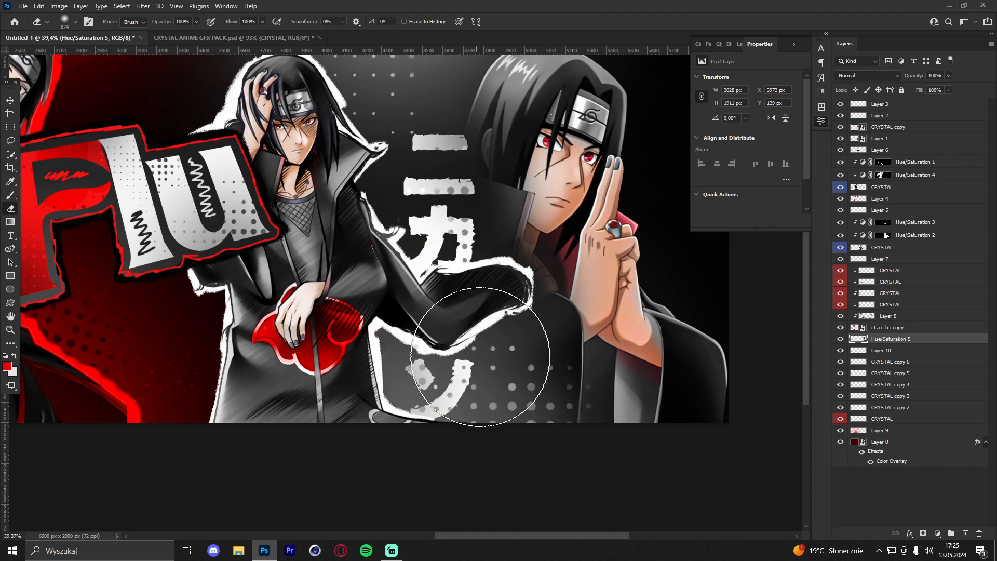
right_click(488, 352, "alt")
left_click_drag(523, 434, 473, 308)
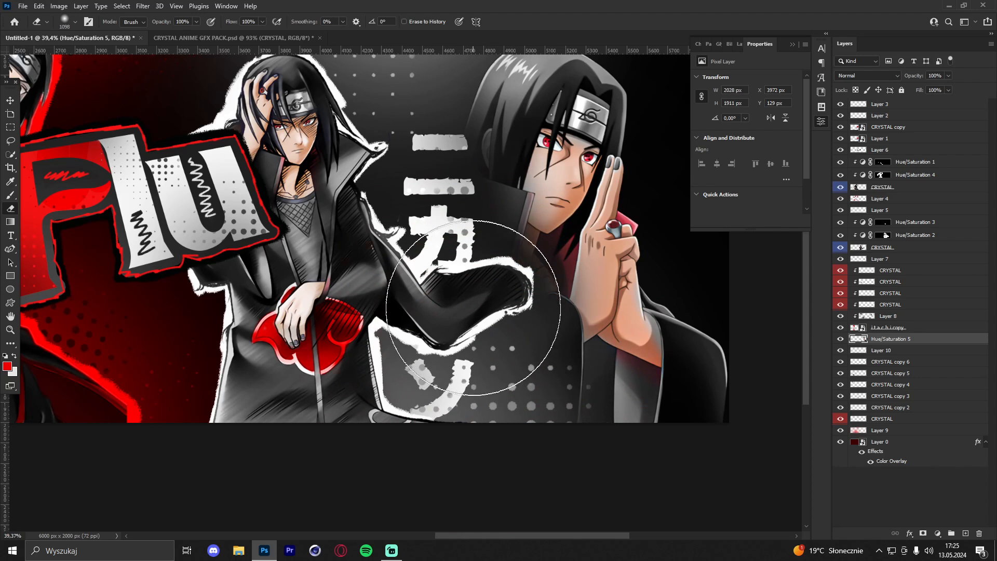
Collapse the Properties panel and add a new empty layer directly above the background Layer 0
left_click(10, 329)
left_click_drag(616, 136, 649, 125)
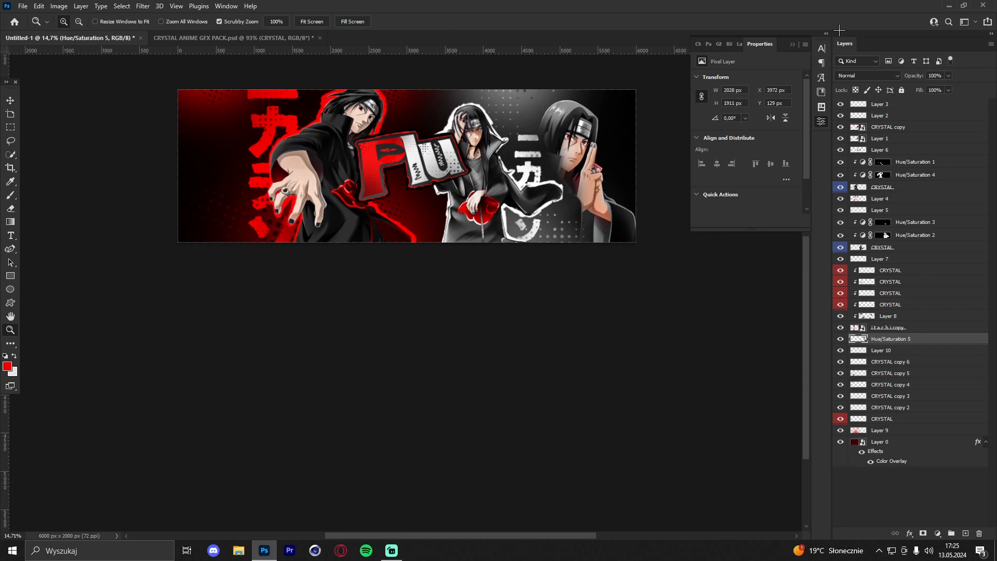
left_click(793, 46)
left_click_drag(488, 148, 441, 148)
left_click_drag(527, 144, 468, 141)
left_click_drag(567, 133, 639, 132)
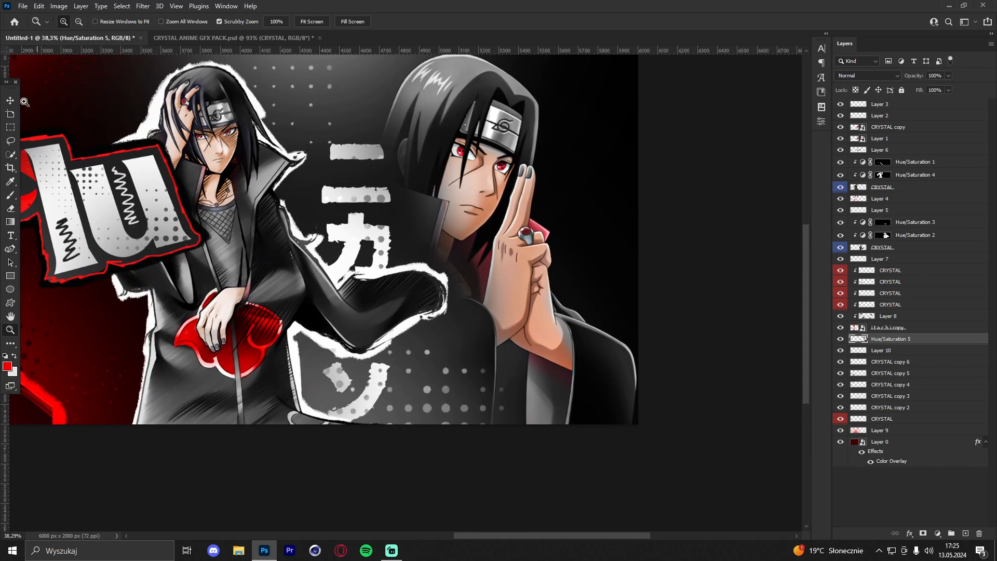
left_click(905, 448)
key("ctrl+shift+alt+n")
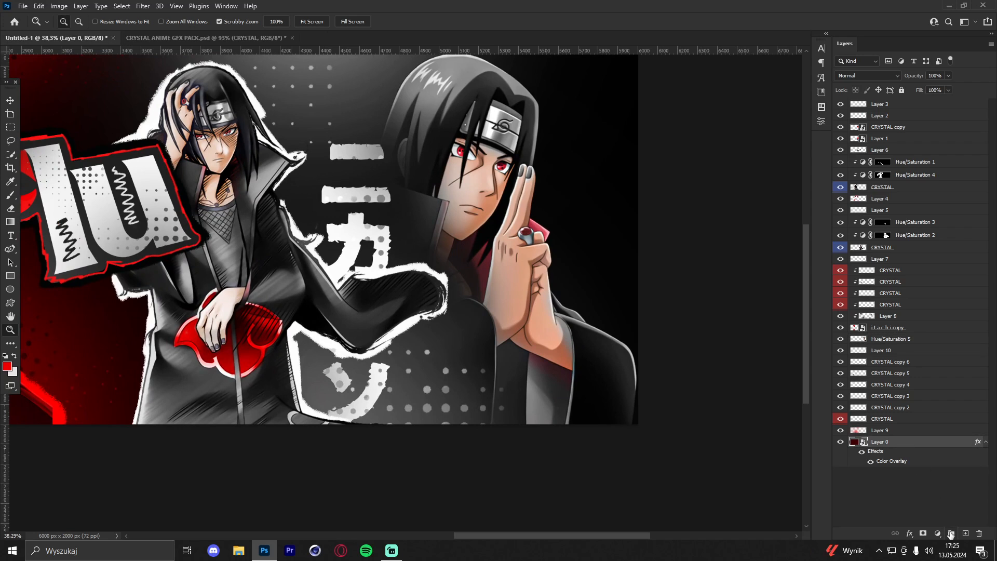
Set the foreground color to white (ffffff) and choose a rough-edged brush preset
left_click_drag(353, 227, 281, 227)
left_click_drag(476, 218, 572, 216)
left_click(8, 195)
key("x")
left_click(7, 366)
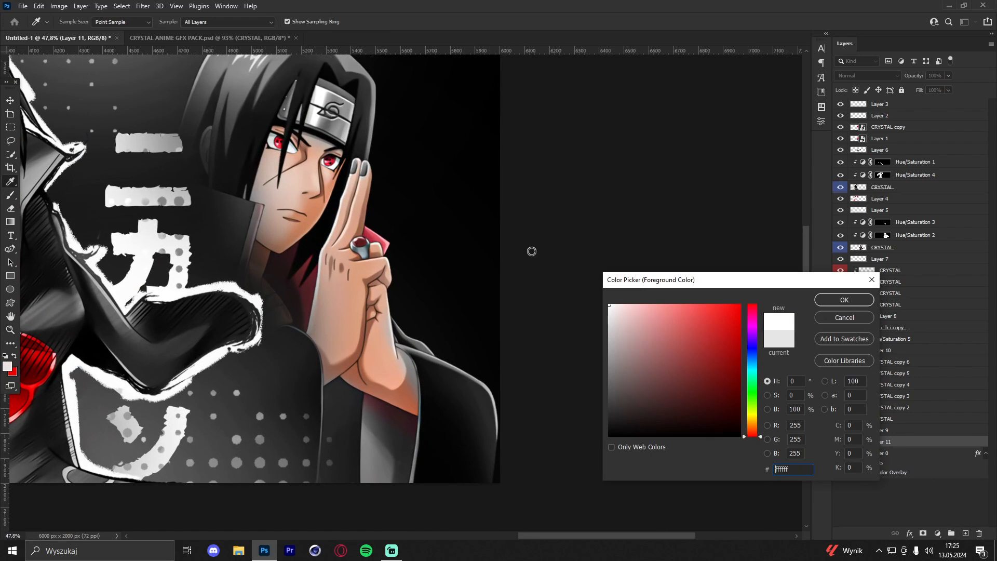
left_click(846, 298)
right_click(410, 197)
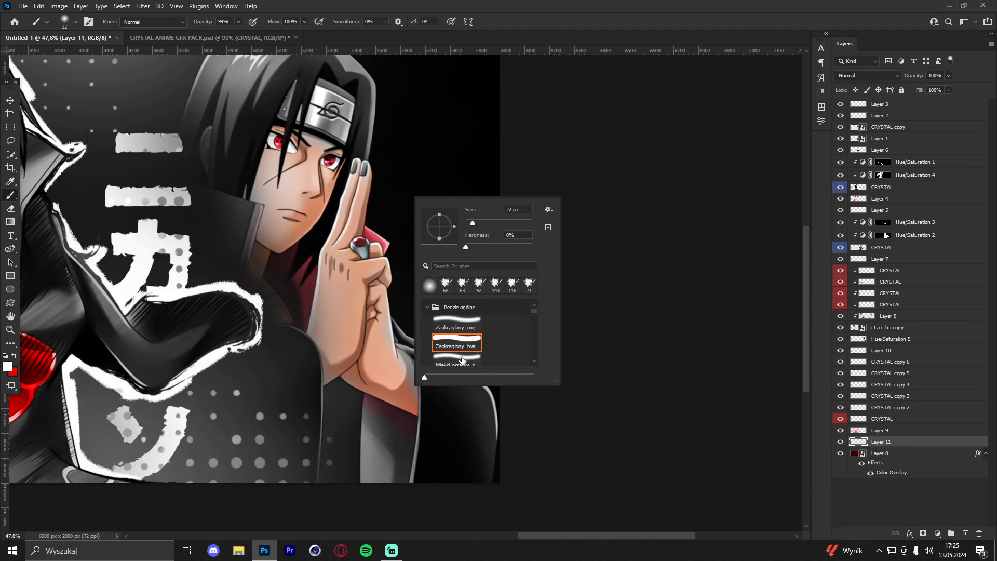
scroll(462, 358, "down", 5)
double_click(460, 336)
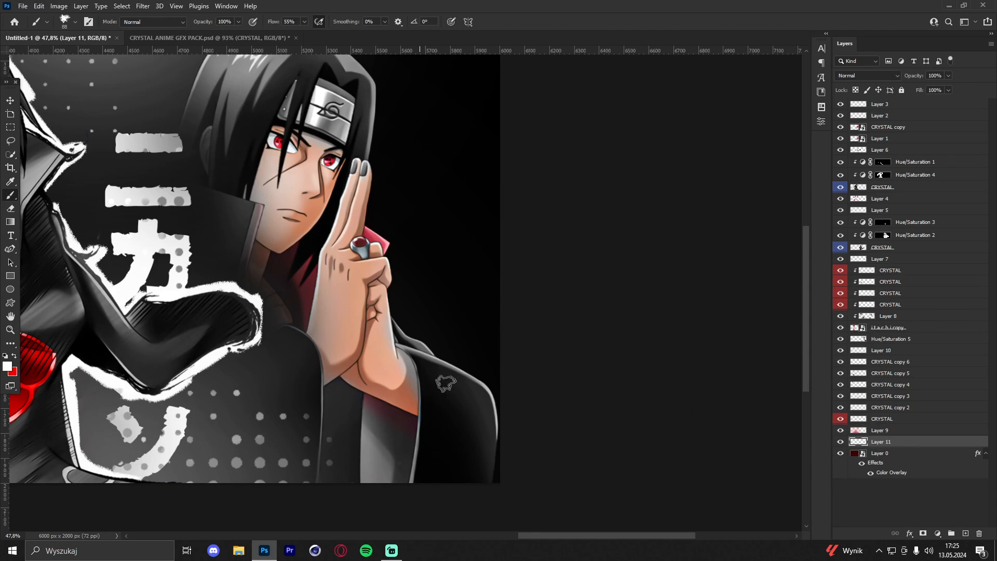
Paint a rough white outline behind the hand-sign character along the shoulder, hands and hair
left_click_drag(489, 460, 494, 445)
mouse_move(478, 370)
left_mouse_down()
mouse_move(497, 415)
mouse_move(463, 356)
mouse_move(484, 377)
mouse_move(437, 357)
left_mouse_up()
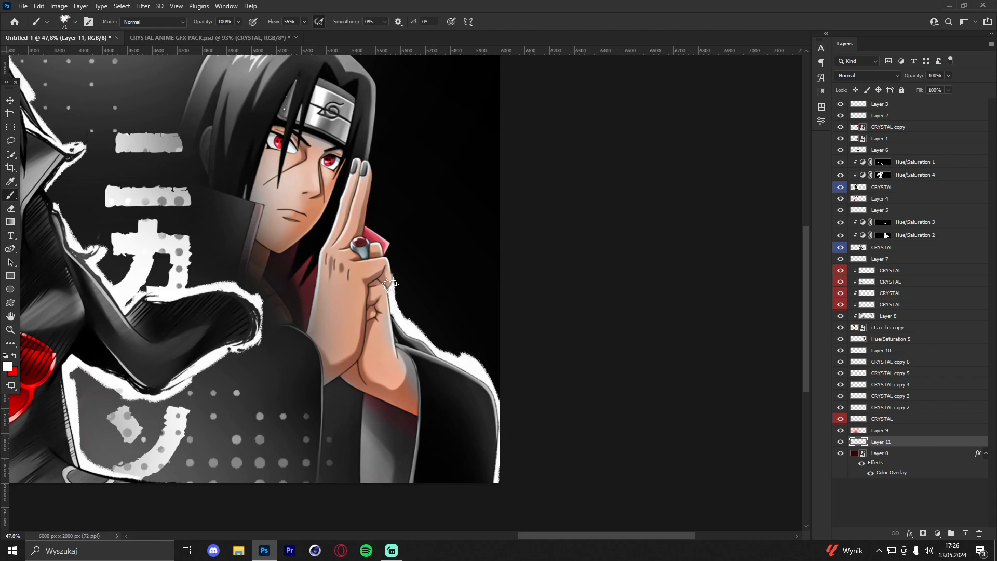
scroll(369, 121, "up", 2)
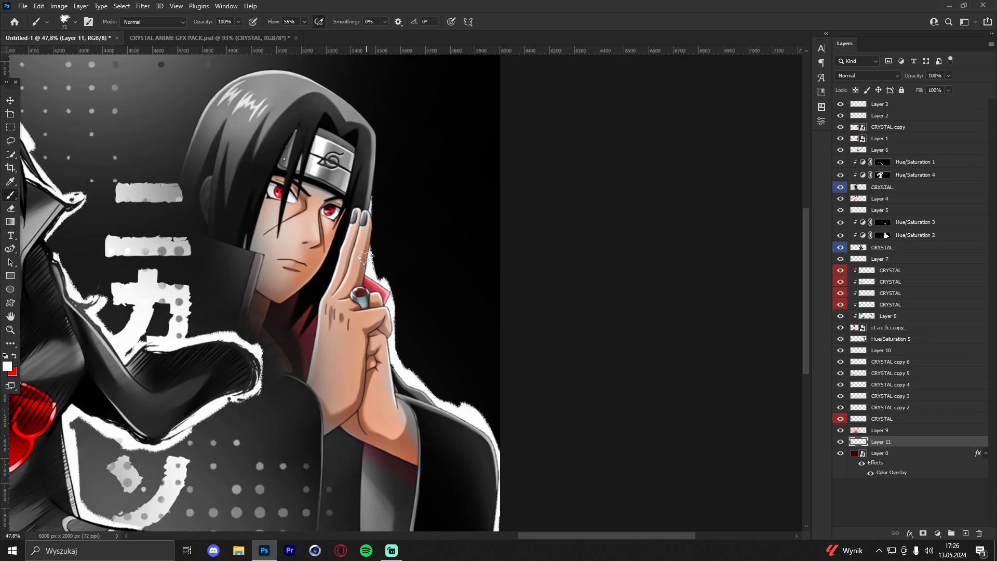
mouse_move(371, 182)
left_mouse_down()
mouse_move(373, 133)
mouse_move(336, 87)
mouse_move(269, 68)
mouse_move(214, 96)
mouse_move(182, 161)
left_mouse_up()
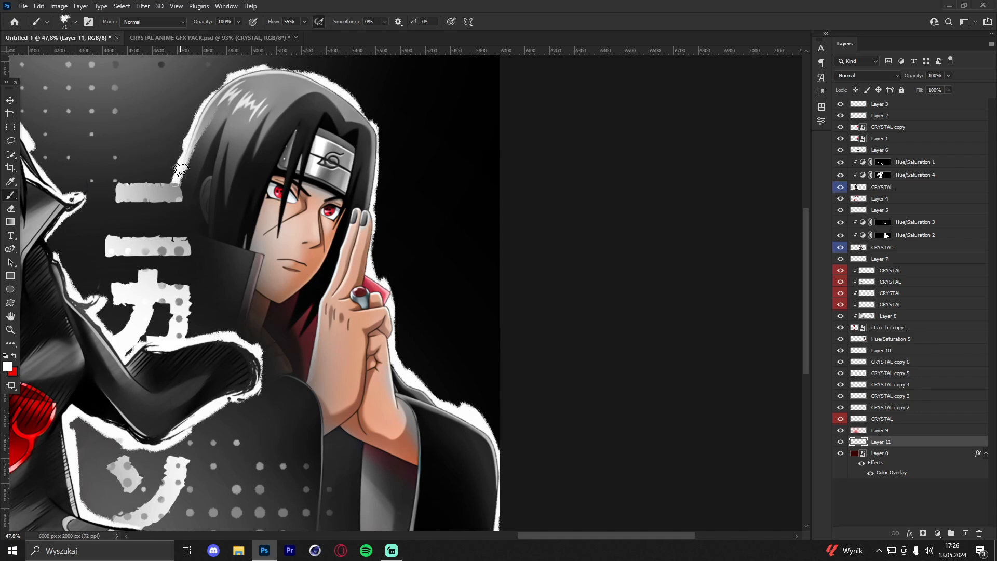
scroll(180, 168, "up", 1)
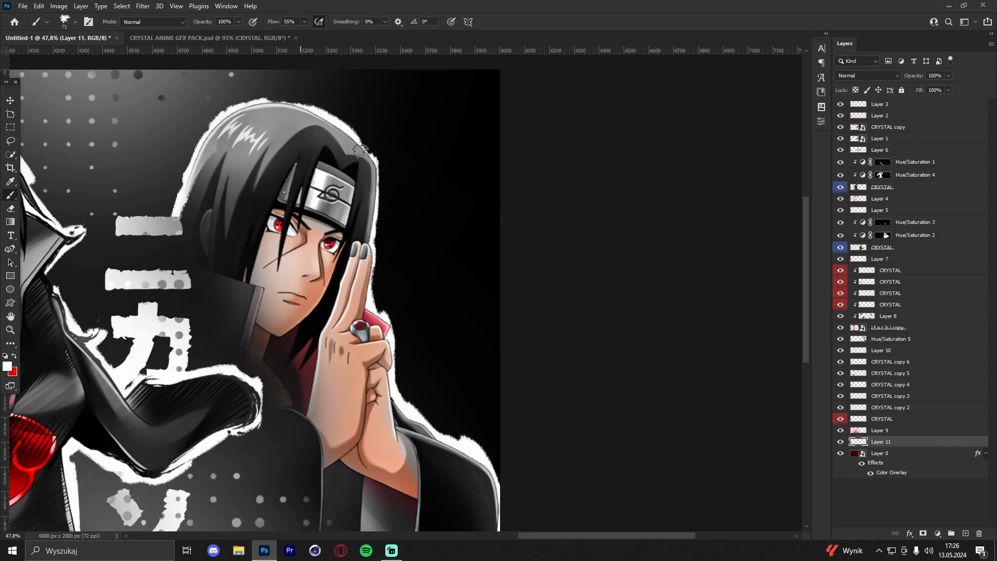
left_click_drag(366, 144, 351, 134)
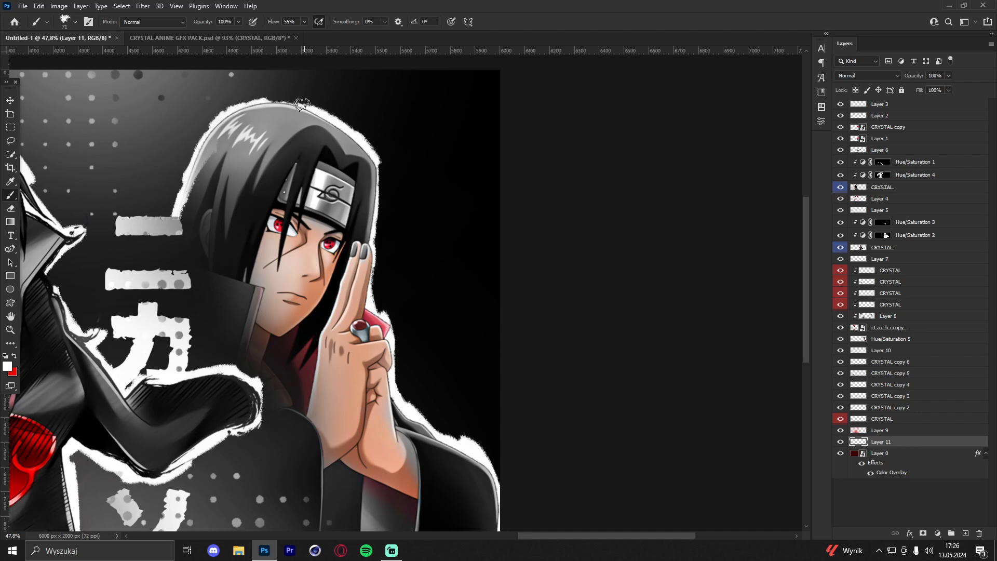
Soften the white outline beside the character's hair near the lettering and at the banner's lower right corner with a soft eraser
left_click(9, 329)
mouse_move(417, 180)
left_mouse_down()
mouse_move(360, 178)
mouse_move(408, 176)
left_mouse_up()
left_click(15, 209)
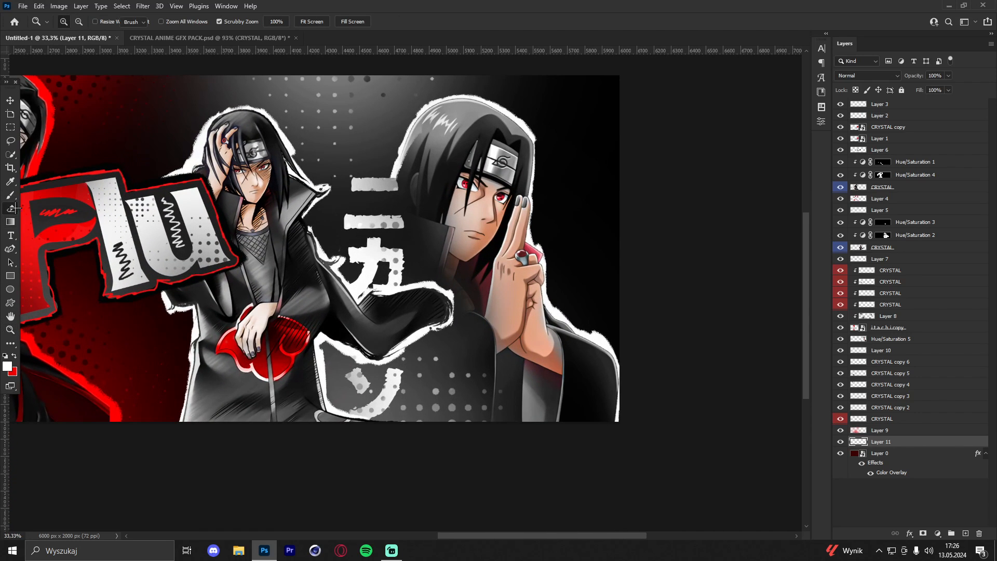
left_click_drag(373, 206, 341, 206)
left_click(385, 183)
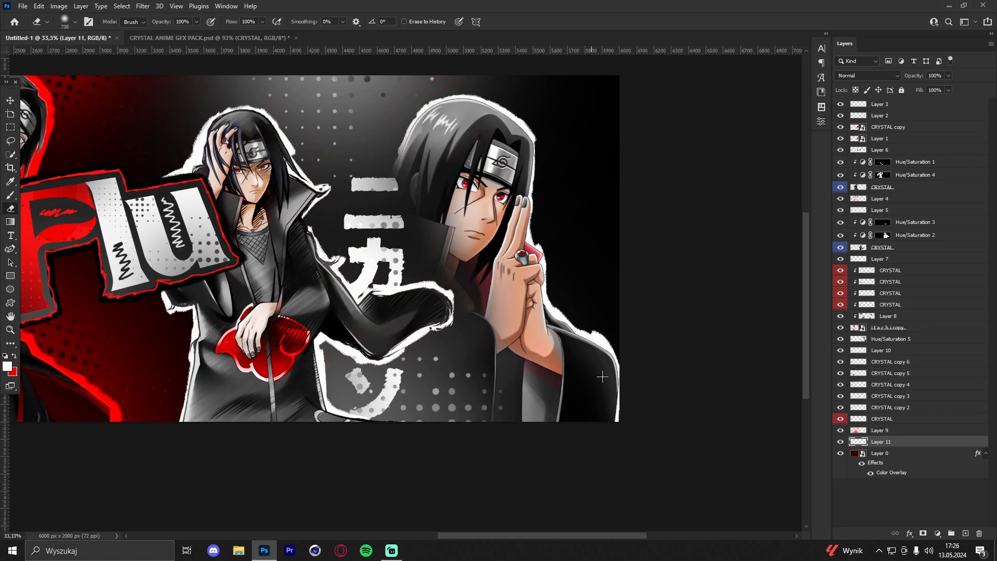
mouse_move(602, 376)
left_mouse_down()
mouse_move(621, 409)
mouse_move(618, 362)
mouse_move(549, 415)
mouse_move(644, 411)
left_mouse_up()
Add the vertical text "n a r u t o" in white directly above the background Layer 0
left_click(14, 330)
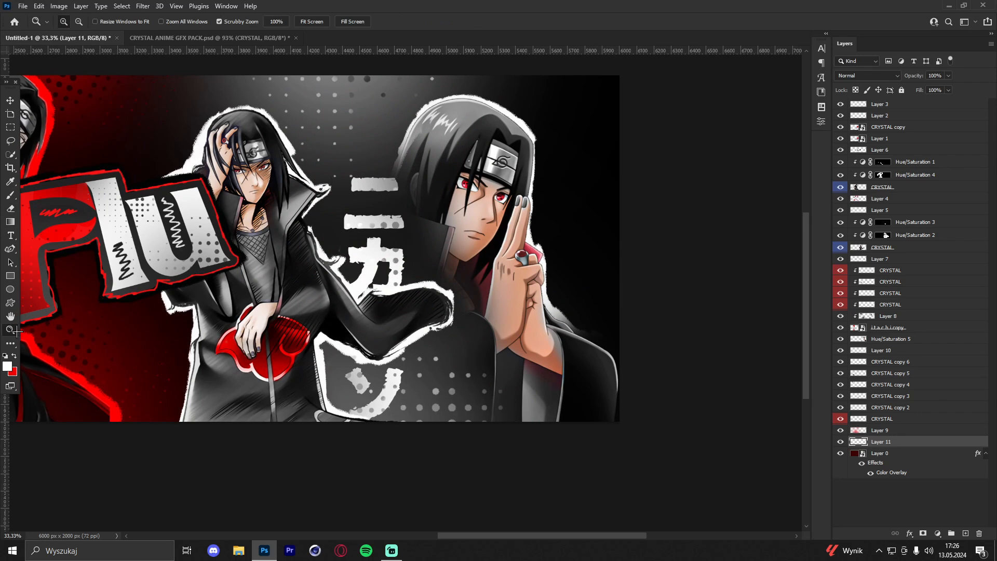
left_click_drag(597, 126, 527, 137)
left_click_drag(470, 158, 521, 161)
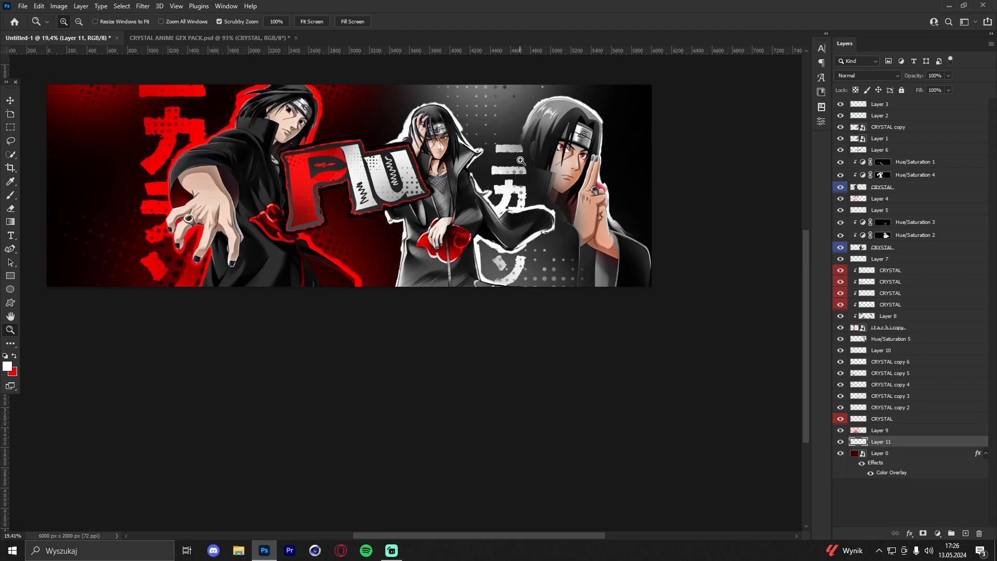
left_click_drag(421, 157, 480, 146)
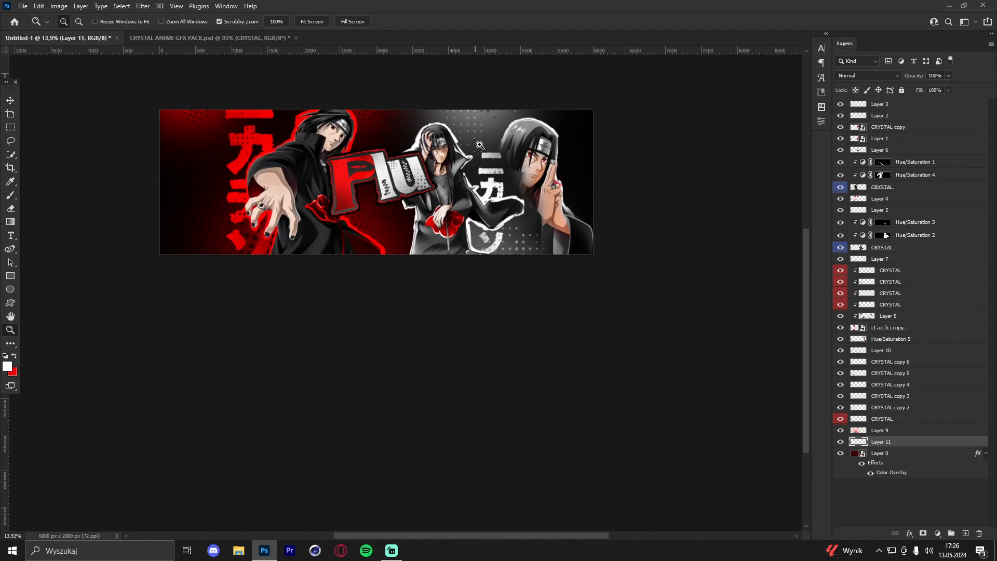
left_click_drag(588, 122, 565, 148)
left_click_drag(491, 131, 501, 131)
left_click(10, 100)
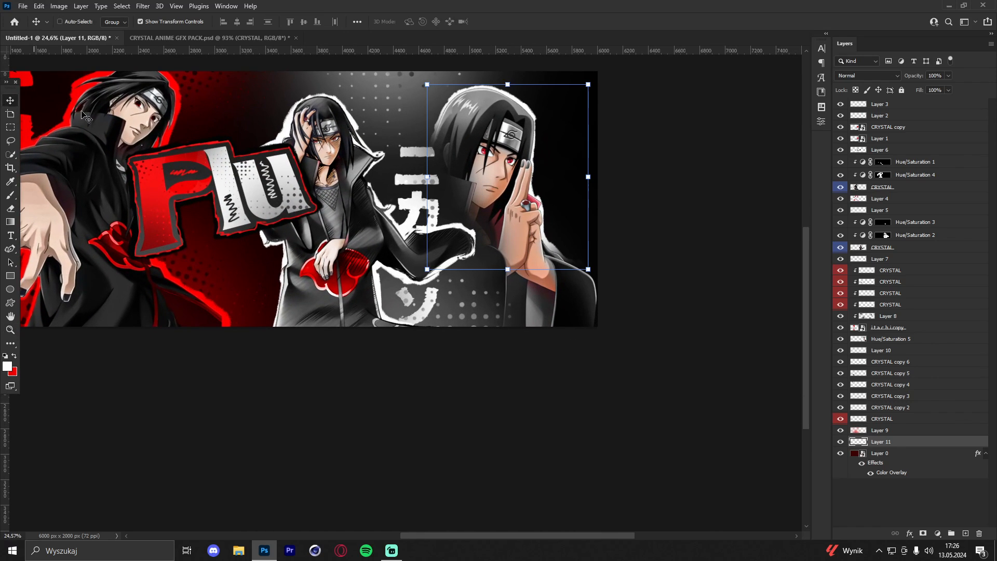
left_click(900, 454)
left_click(11, 235)
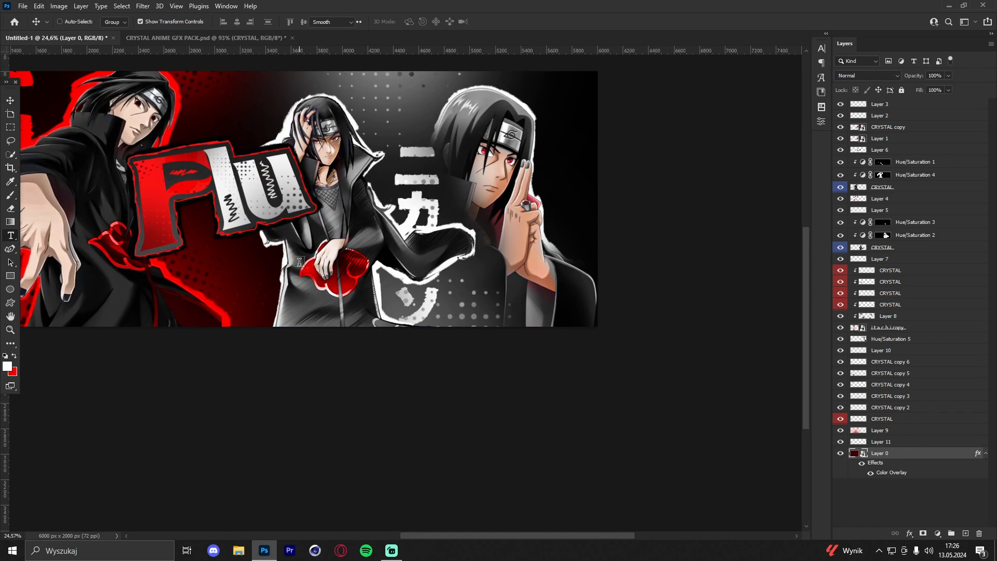
left_click(269, 260)
type("n")
key("Return")
type("a")
key("Return")
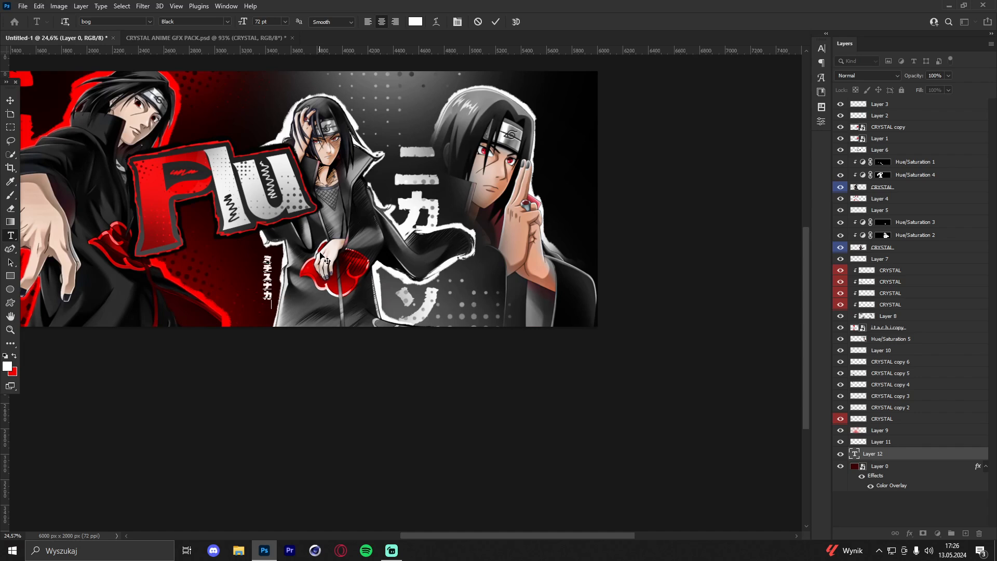
Greatly enlarge the naruto lettering behind the hand-sign character and convert its layer to a smart object
left_click(10, 100)
left_click_drag(271, 282, 456, 235)
left_click(514, 23)
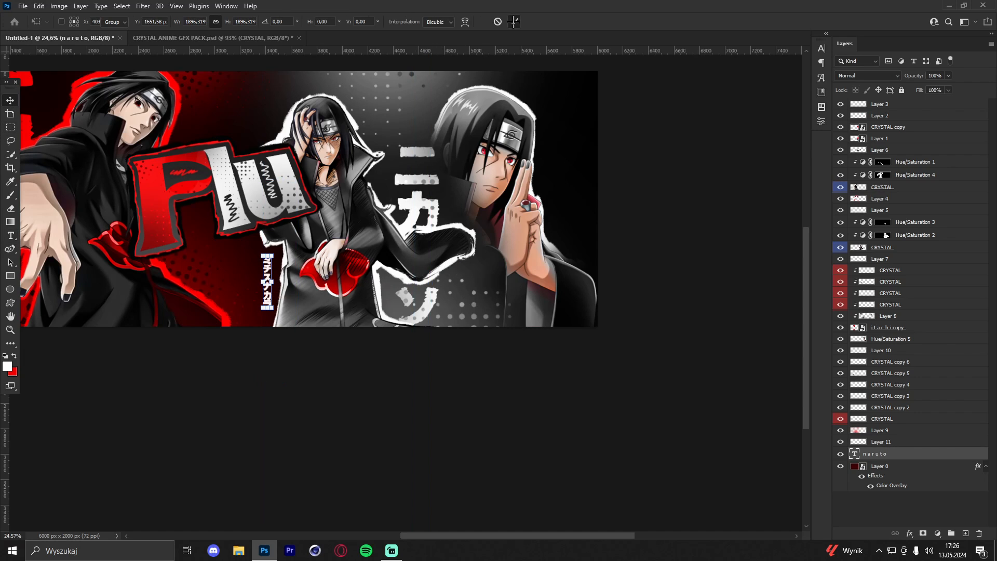
left_click_drag(361, 267, 551, 253)
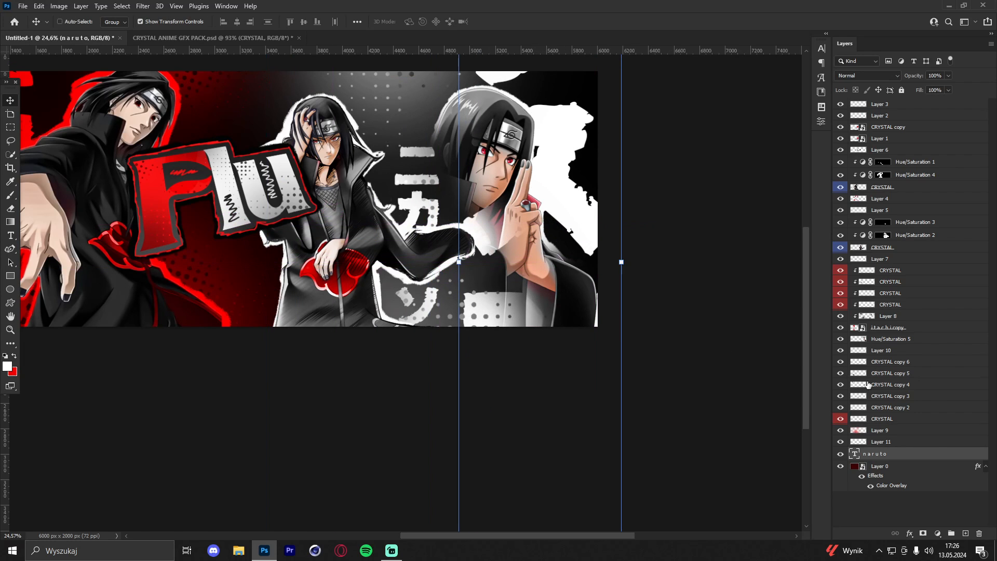
right_click(922, 456)
left_click(864, 197)
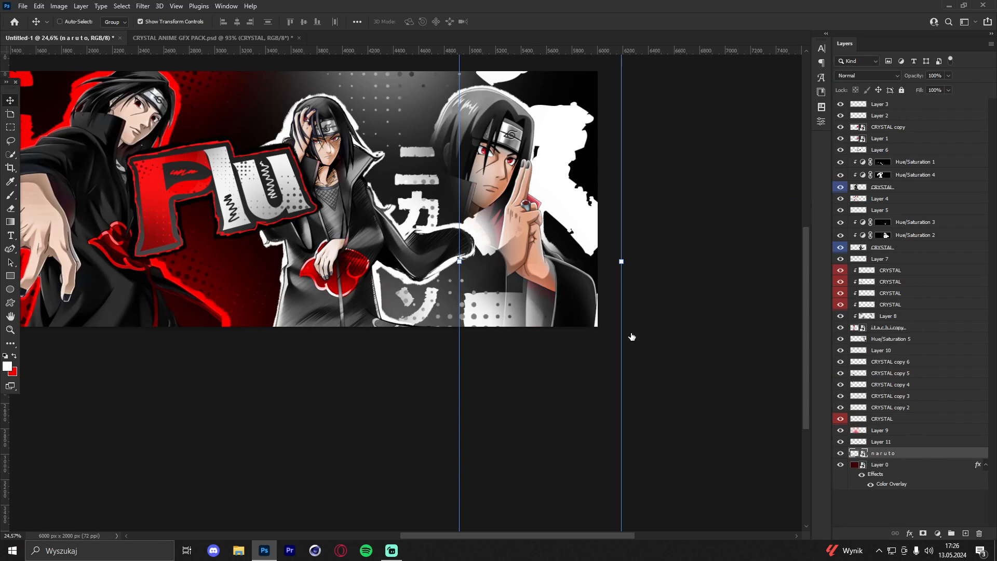
Apply a Color Overlay of dark grey 1b1b1b to the naruto lettering layer
double_click(929, 453)
left_click(525, 371)
left_click(743, 267)
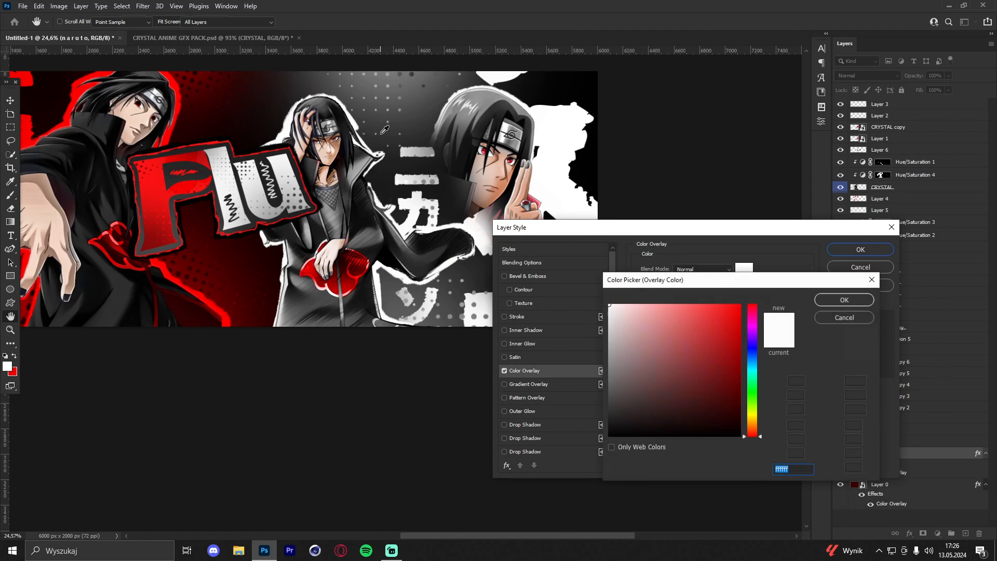
left_click(385, 130)
left_click_drag(608, 414, 606, 421)
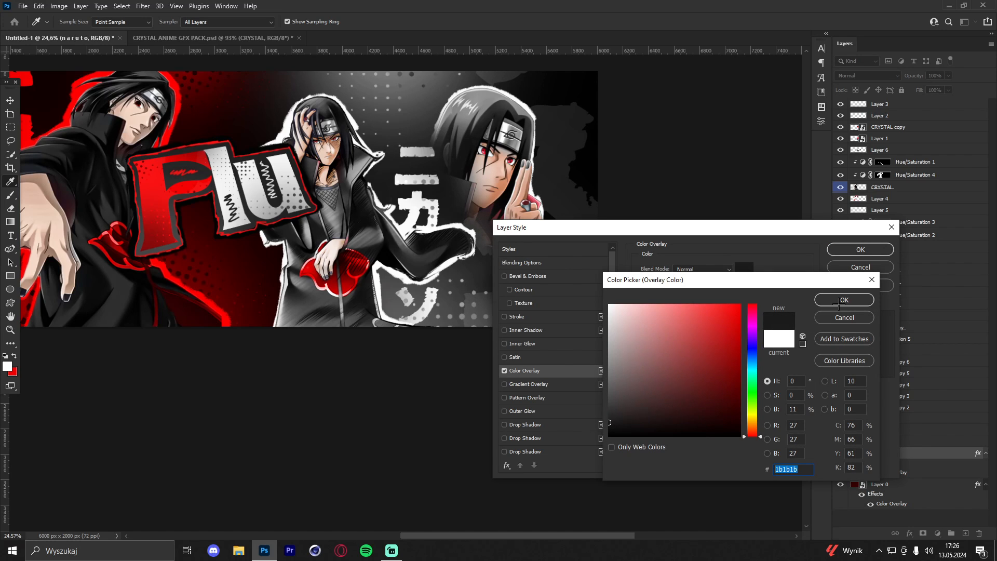
left_click(844, 300)
left_click(860, 249)
Convert the naruto layer to a smart object again, rasterize it and softly erase the lettering beside the hand-sign character's face and collar
right_click(896, 271)
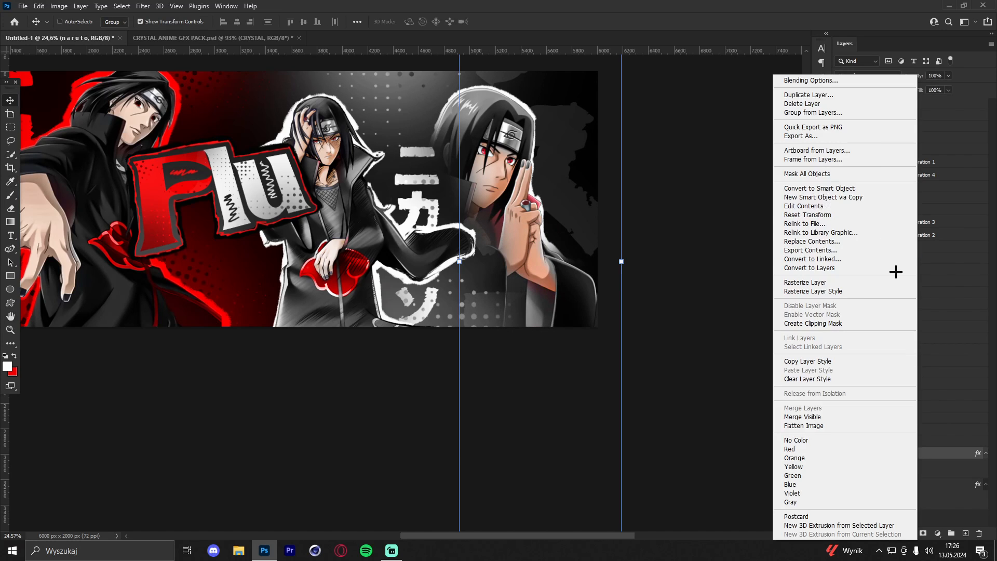
left_click(848, 188)
left_click(10, 208)
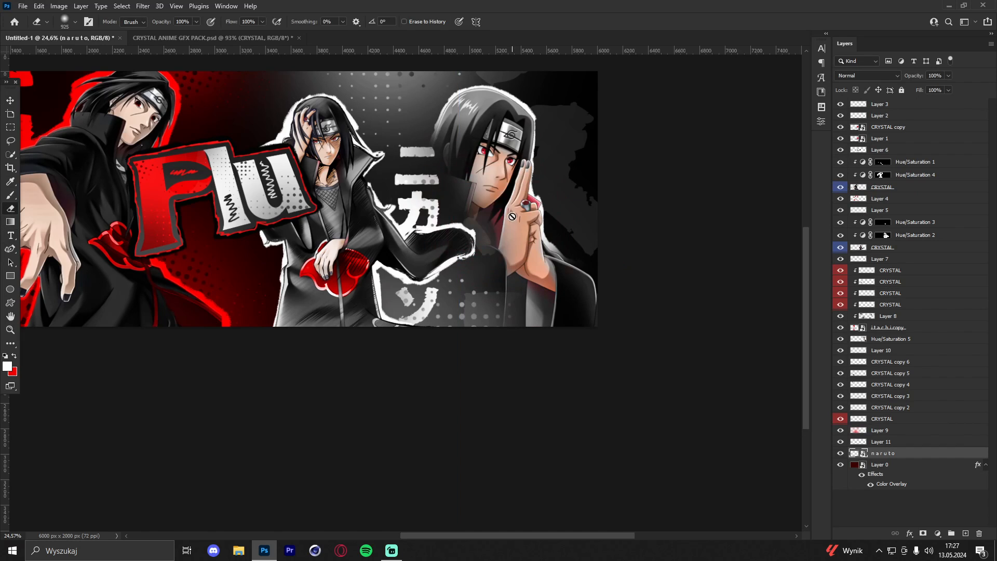
left_click(493, 218)
left_click(474, 207)
left_click_drag(471, 273, 469, 221)
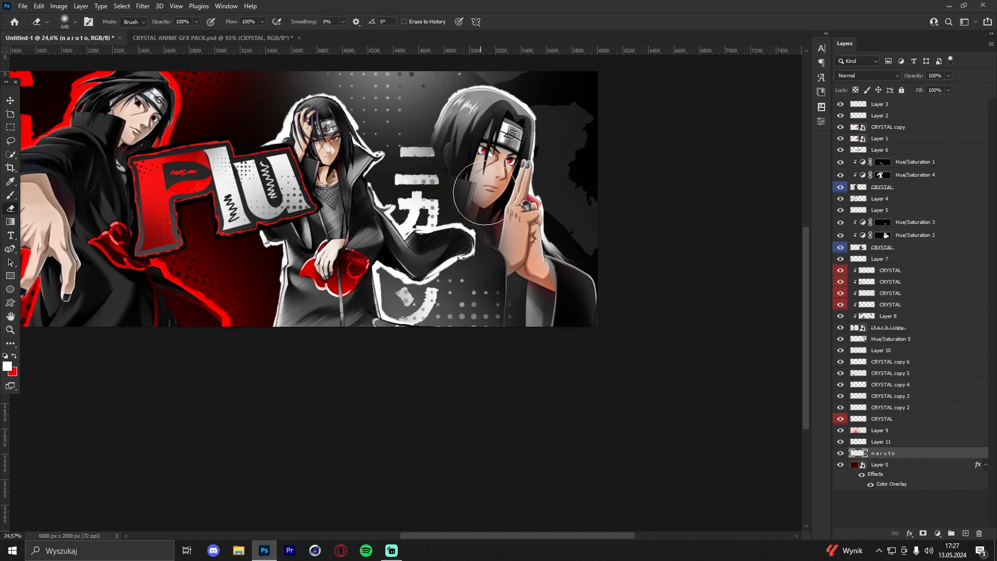
left_click_drag(495, 173, 506, 173)
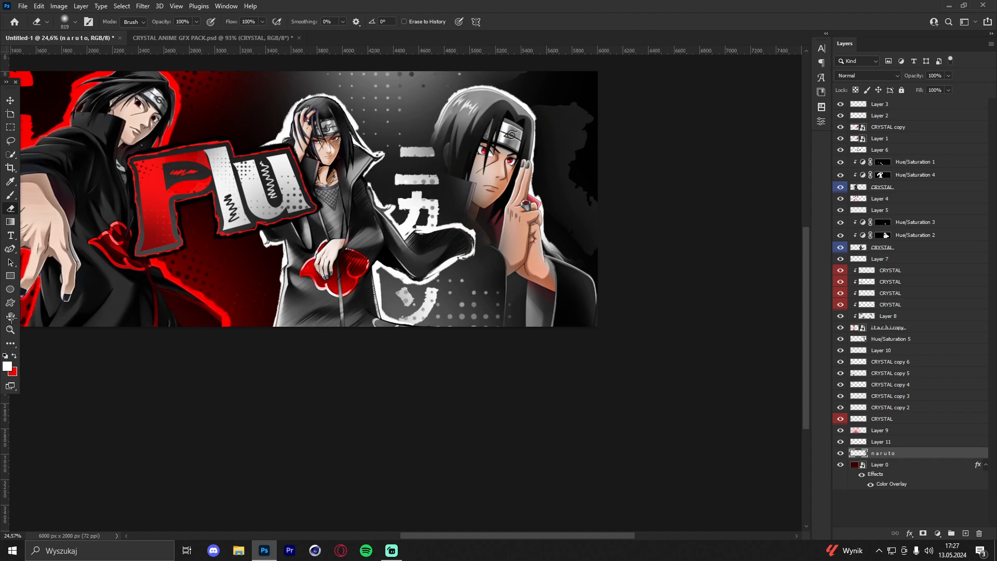
Add a new layer directly above the background Layer 0 and choose a large soft round brush
left_click(12, 330)
left_click_drag(545, 119, 613, 118)
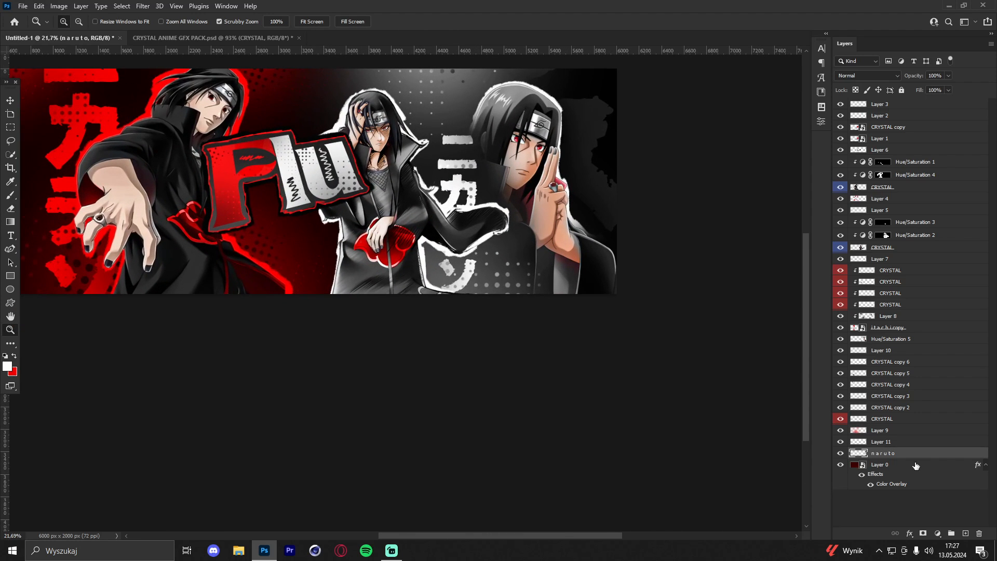
left_click(965, 534, "ctrl")
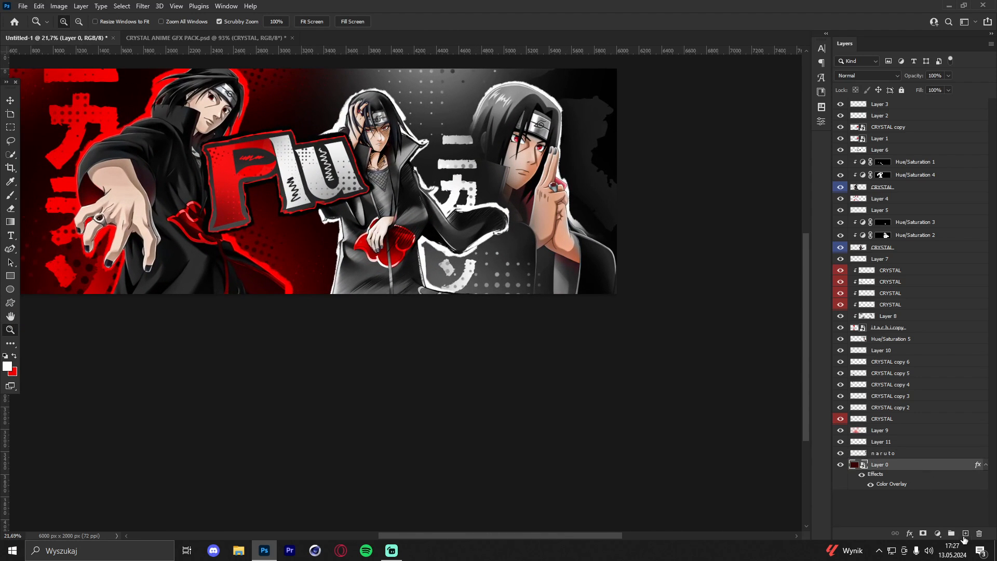
left_click(11, 194)
right_click(508, 168)
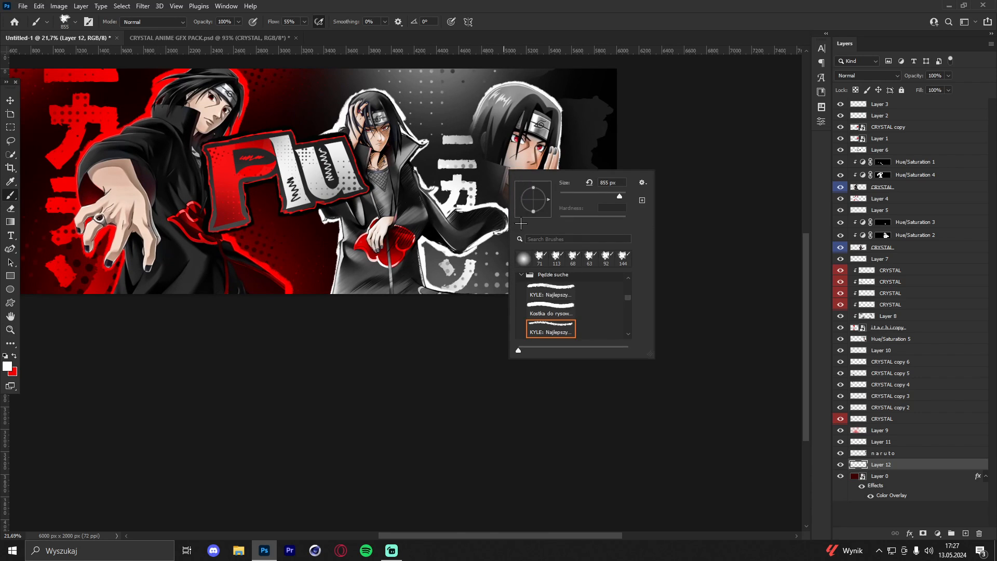
scroll(554, 319, "up", 3)
left_click(554, 319)
right_click(447, 199)
left_click_drag(508, 248, 470, 229)
left_click(421, 177)
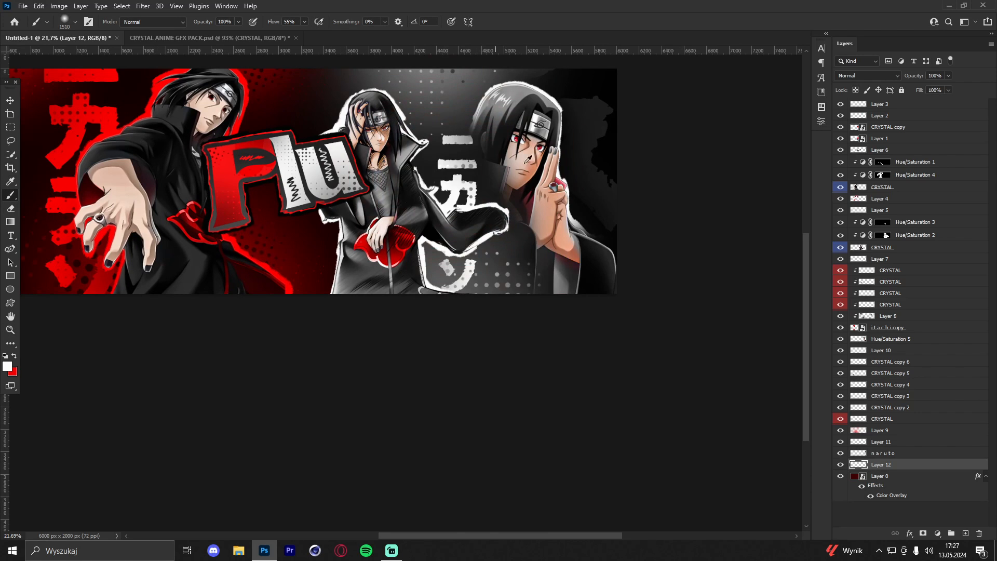
Enlarge the brush to 1869 px and paint a soft white glow at the banner's upper right edge
left_click_drag(548, 159, 606, 159)
left_click(655, 188)
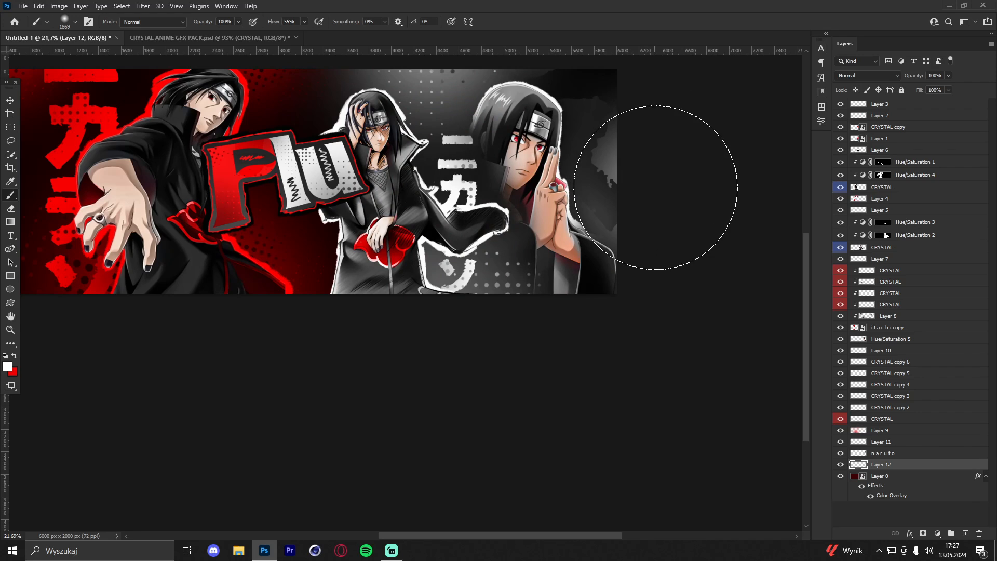
key("ctrl+z")
left_click(635, 131)
scroll(648, 182, "up", 2)
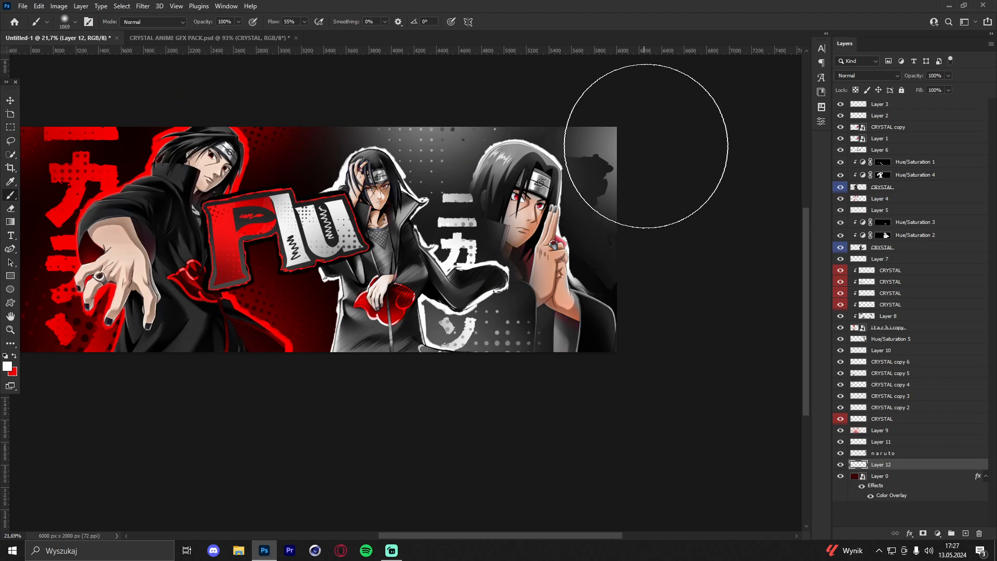
Lower the opacity of the white glow layer to 36% and check the banner's overall look
left_click(948, 76)
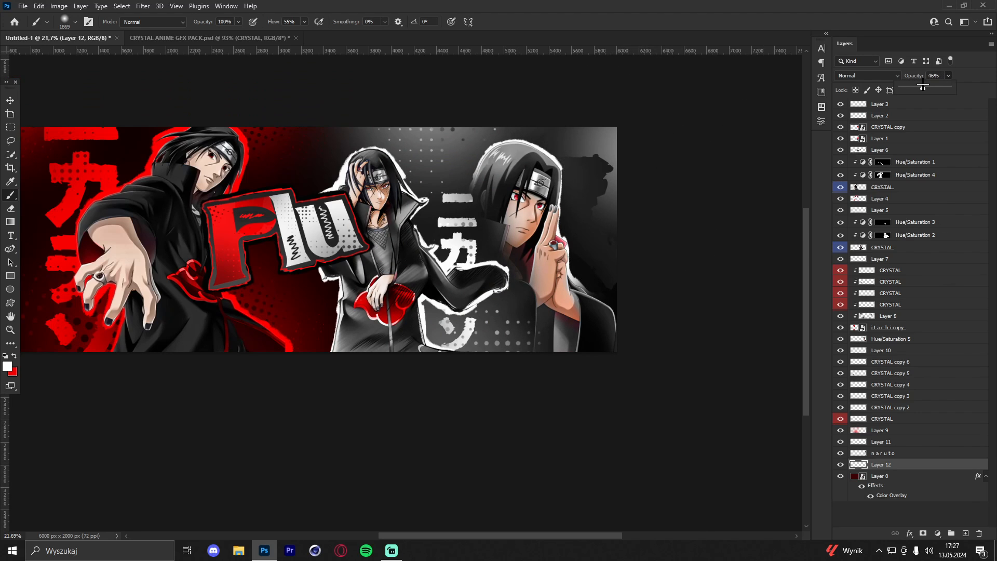
left_click_drag(922, 87, 918, 87)
left_click(9, 329)
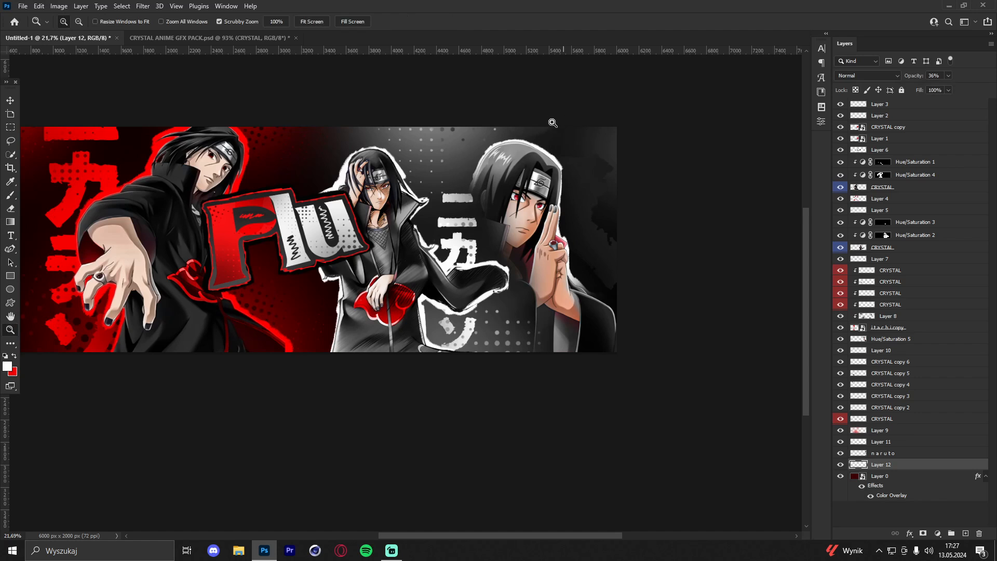
mouse_move(566, 124)
left_mouse_down()
mouse_move(537, 134)
mouse_move(579, 140)
left_mouse_up()
left_click_drag(491, 154, 460, 157)
left_click_drag(556, 156, 596, 149)
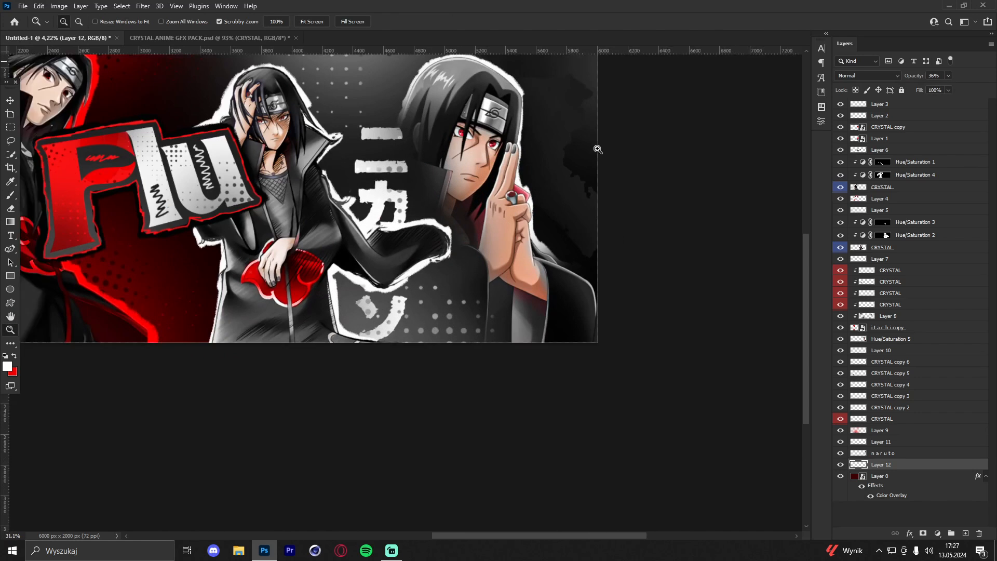
left_click_drag(486, 161, 455, 165)
left_click_drag(390, 168, 410, 168)
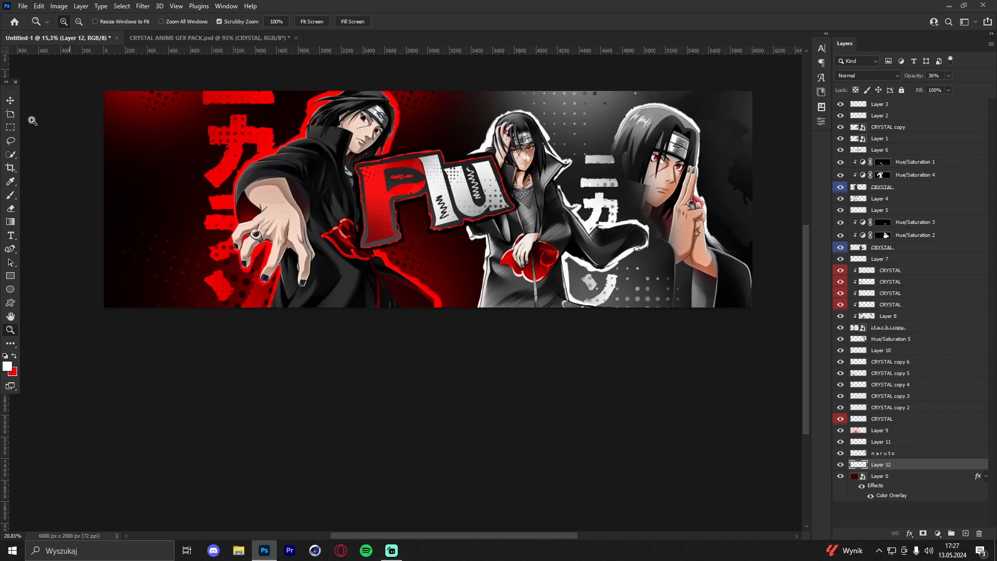
Switch to CRYSTAL ANIME GFX PACK.psd, preview the Naruto renders and select the full-body red-cloud cloak render with the outstretched hand
key("v")
left_click(906, 454)
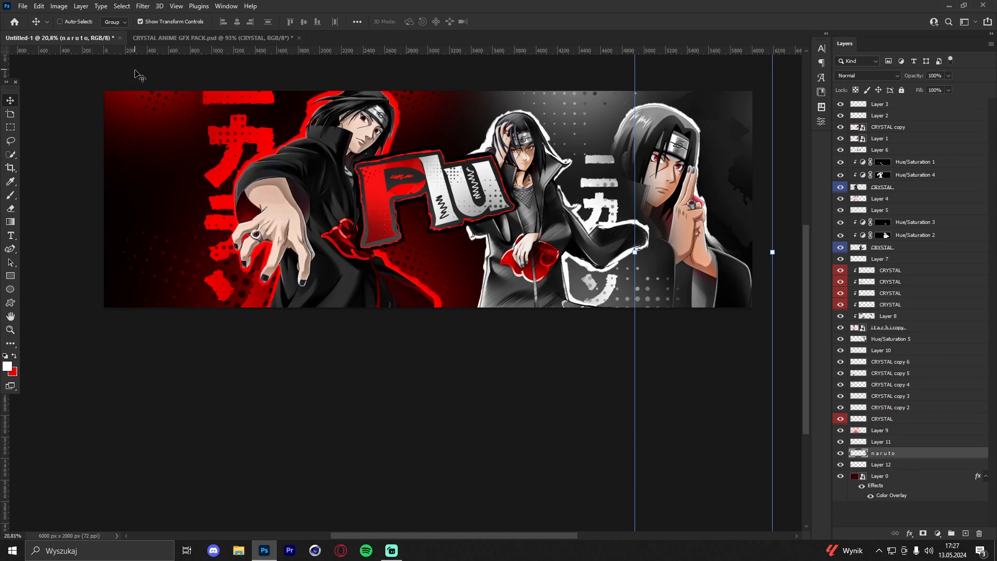
left_click(174, 38)
left_click(840, 283)
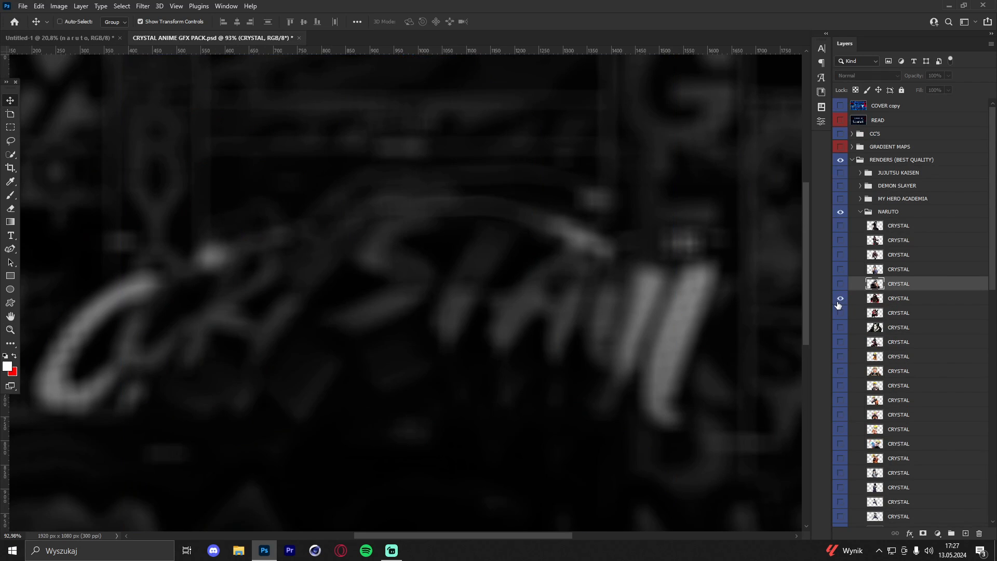
left_click(841, 312)
left_click(841, 313)
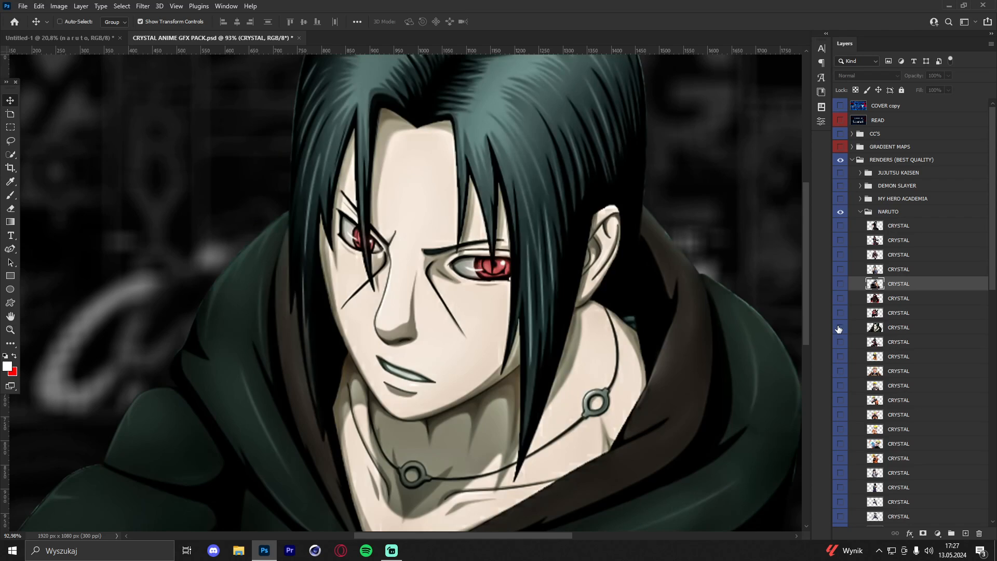
left_click(840, 327)
left_click(840, 342)
left_click(841, 342)
left_click(840, 343)
left_click(894, 346)
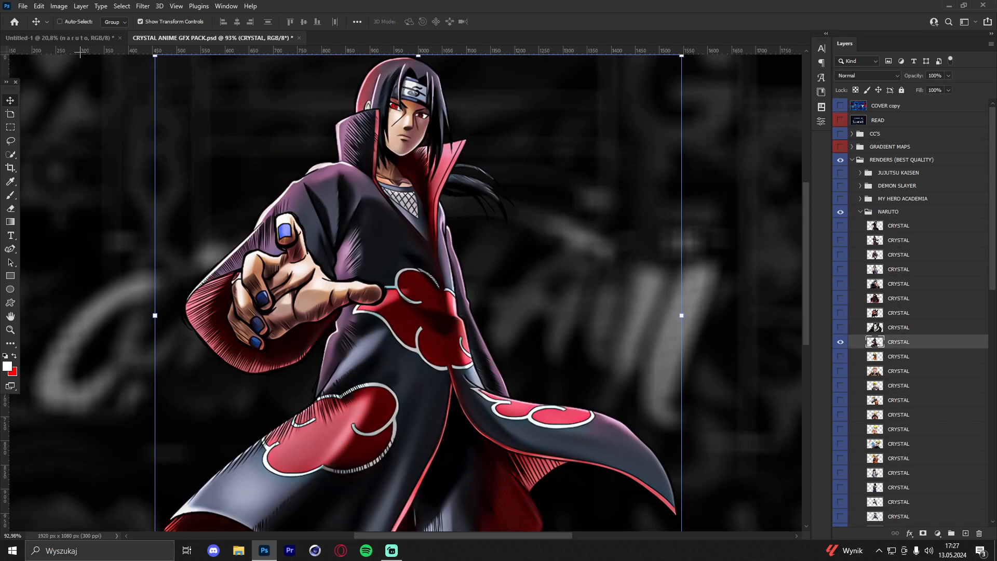
Return to the banner document and paste the cloaked render above Layer 3
left_click(78, 38)
scroll(538, 222, "down", 7)
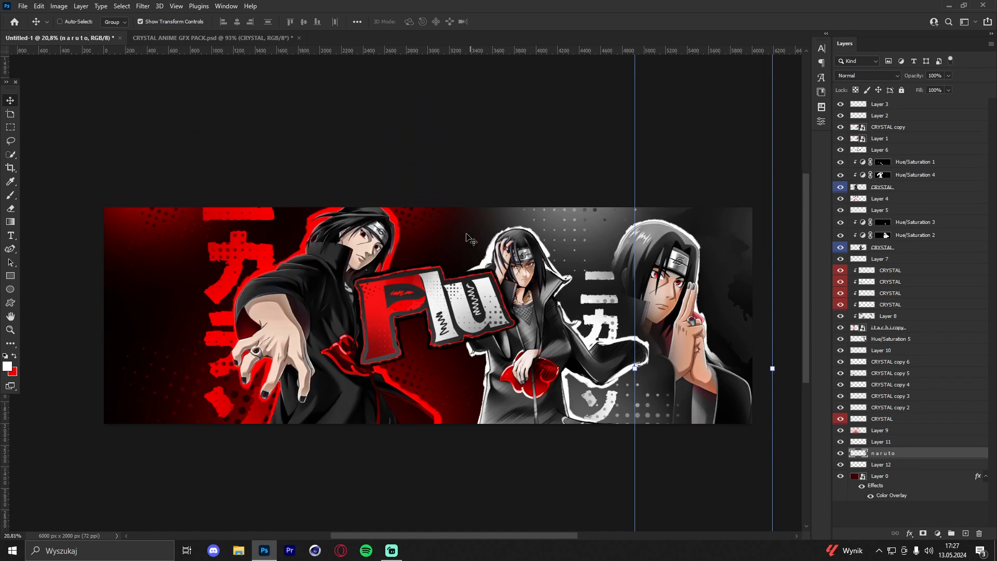
scroll(538, 223, "up", 4)
left_click(893, 107)
scroll(485, 232, "down", 1)
scroll(485, 235, "down", 1)
key("ctrl+v")
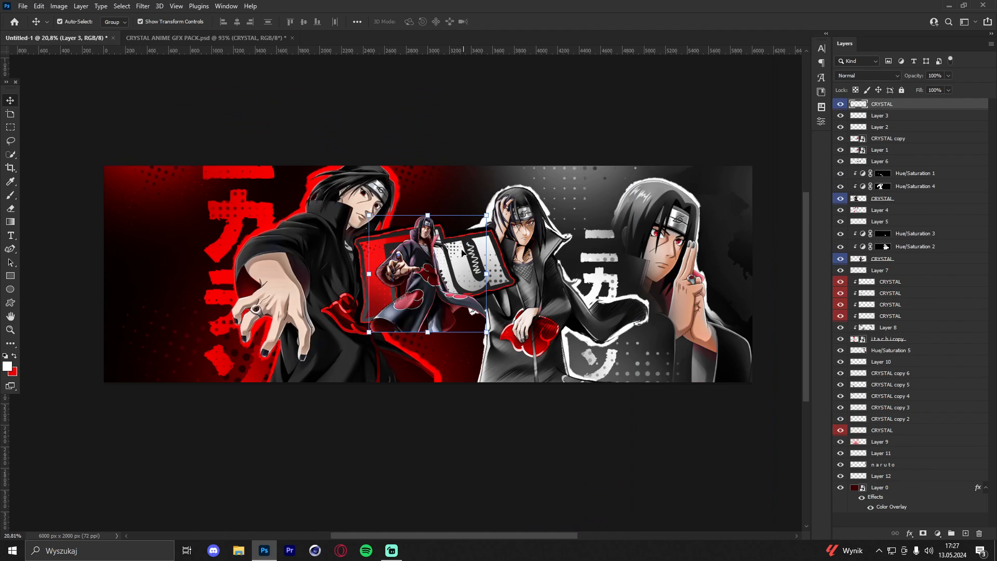
Enlarge the pasted render and place it at the banner's lower left over the reaching character's hand
left_click_drag(473, 282, 337, 299)
left_click_drag(272, 305, 241, 314)
left_click(516, 22)
Flip the render horizontally, scale it to 87.10% and place it beside the reaching hand in the banner's lower left
left_click(39, 6)
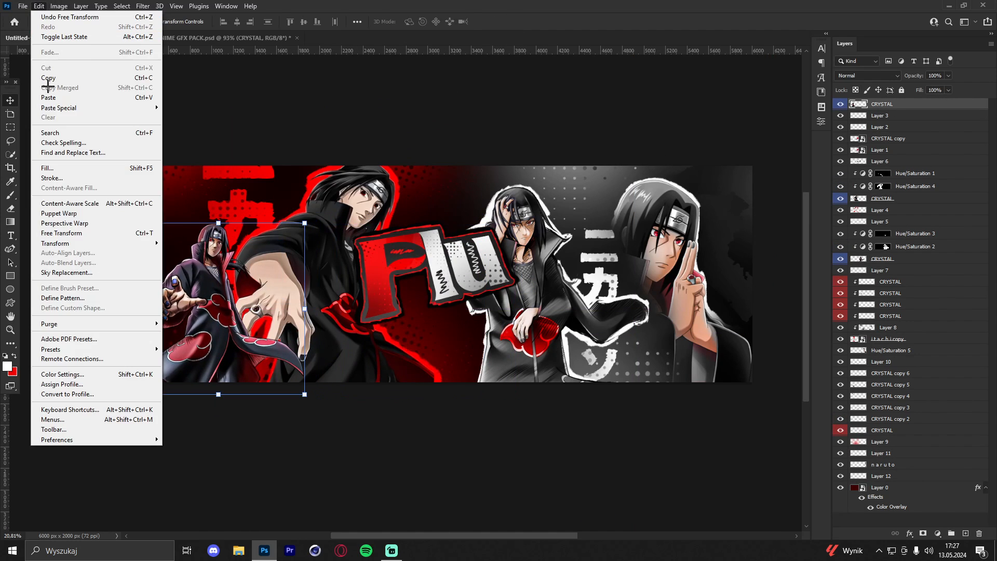
mouse_move(119, 243)
left_click(203, 434)
left_click_drag(232, 315, 216, 312)
left_click_drag(289, 306, 253, 322)
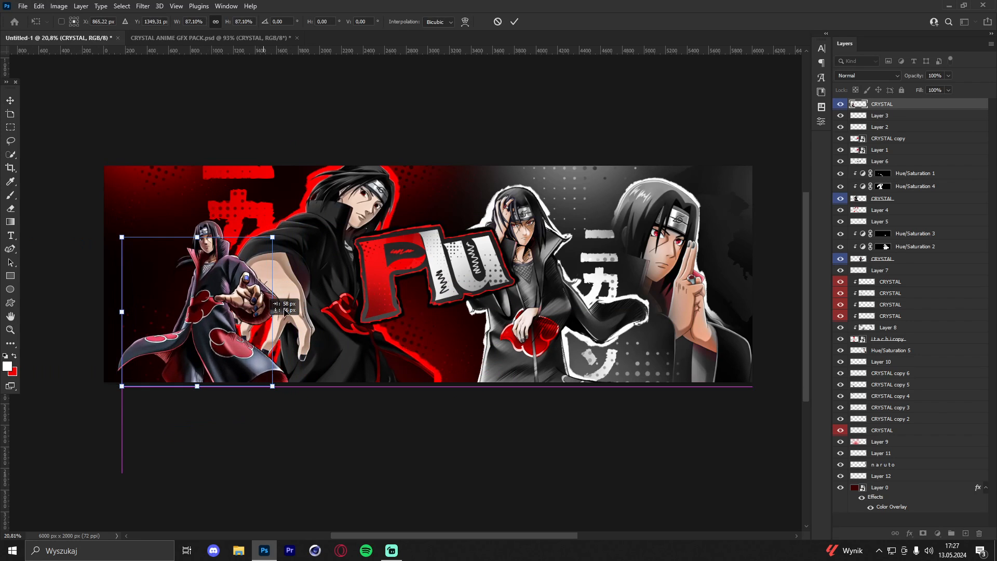
left_click(514, 22)
left_click(7, 330)
left_click_drag(339, 159, 285, 174)
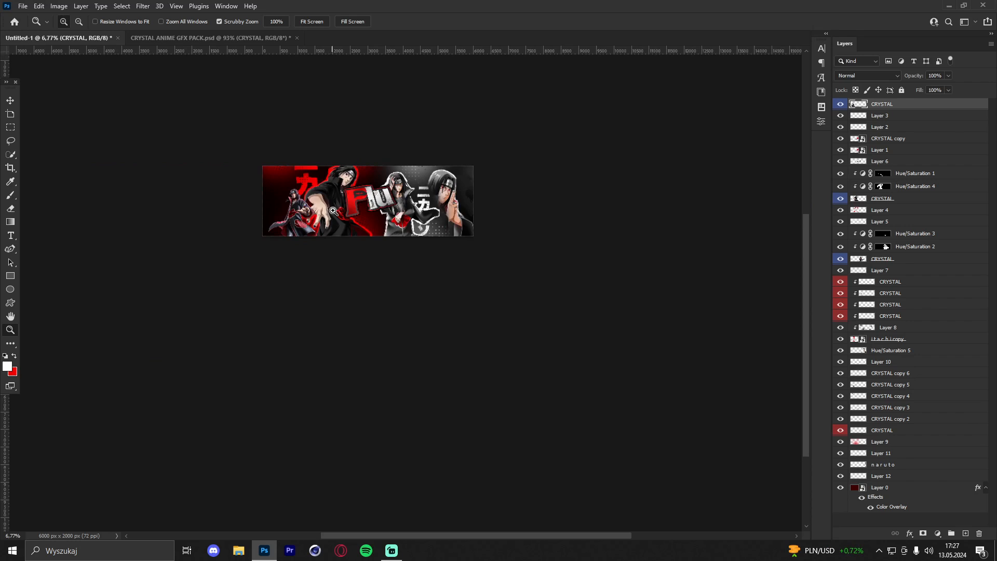
left_click_drag(337, 203, 385, 198)
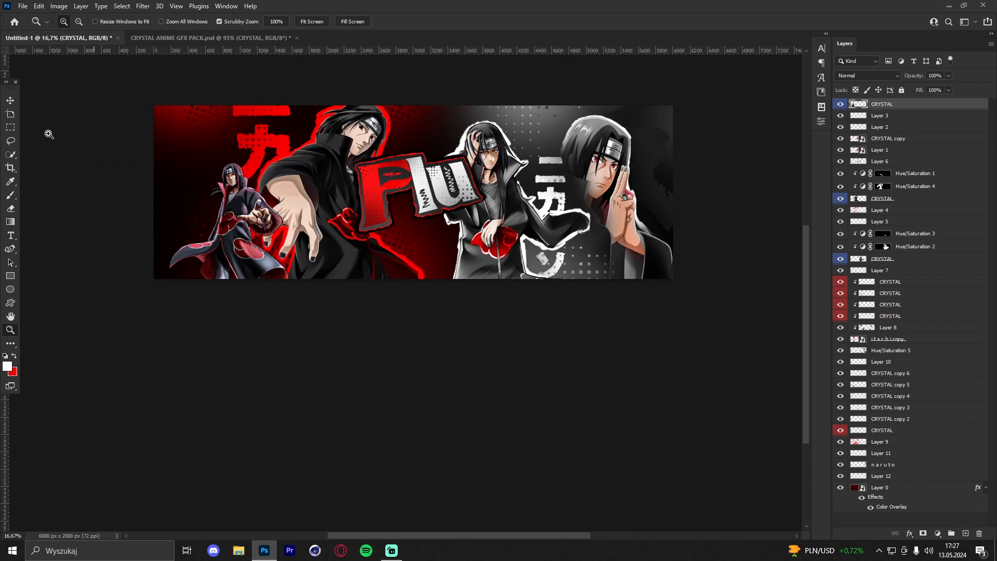
Enlarge the cloaked render to 177.83% and place it at the banner's left edge
left_click(9, 100)
key("ctrl+t")
left_click_drag(311, 219, 285, 233)
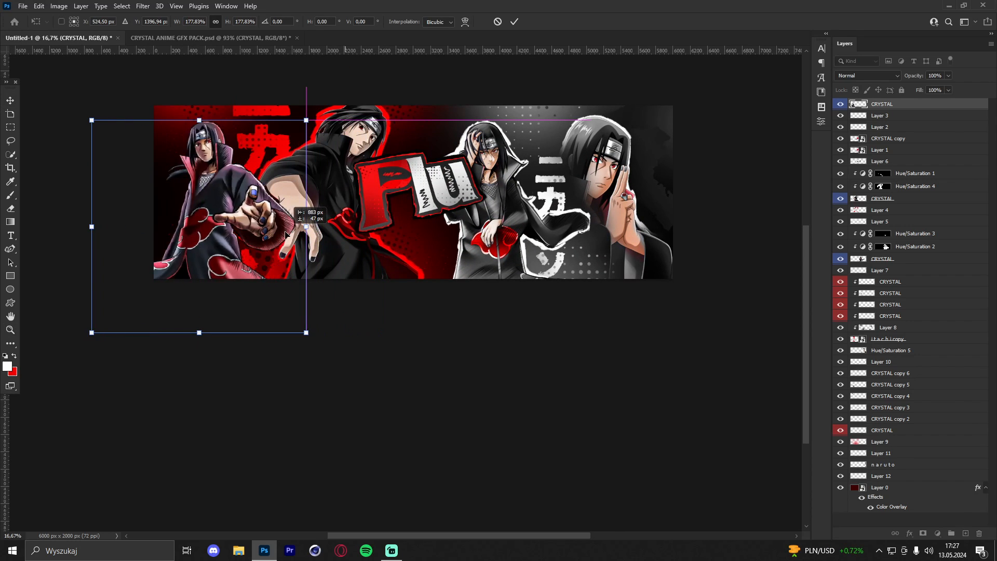
left_click(515, 21)
Move the render's layer below the itachi copy layer, scale it to about 110% and reposition it behind the reaching character
left_click_drag(902, 105, 892, 341)
left_click_drag(534, 284, 540, 282)
left_click_drag(318, 228, 343, 226)
left_click_drag(354, 227, 352, 210)
left_click_drag(328, 221, 313, 237)
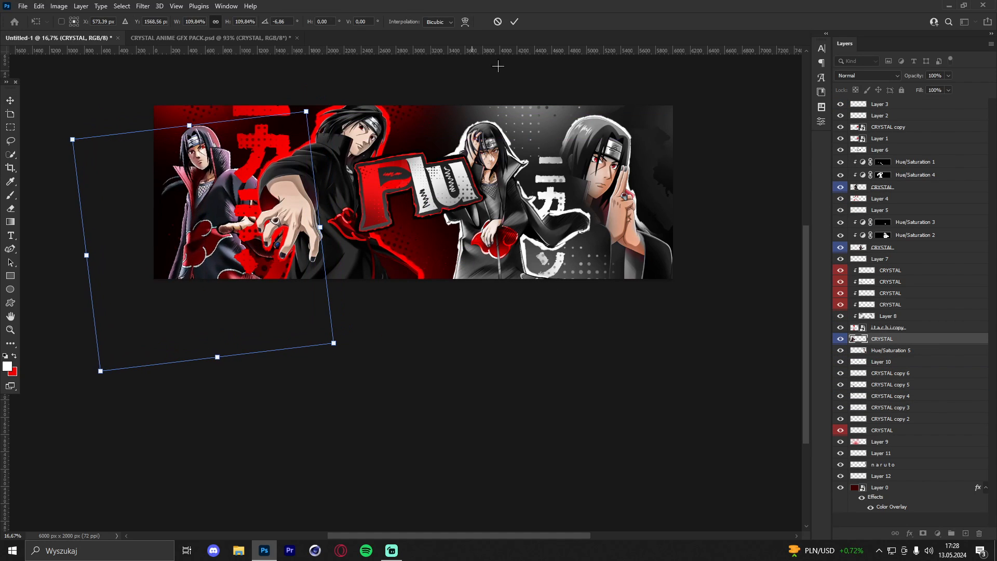
left_click(514, 21)
Add a Hue/Saturation adjustment clipped to the cloaked render and set its saturation to -100
left_click(10, 330)
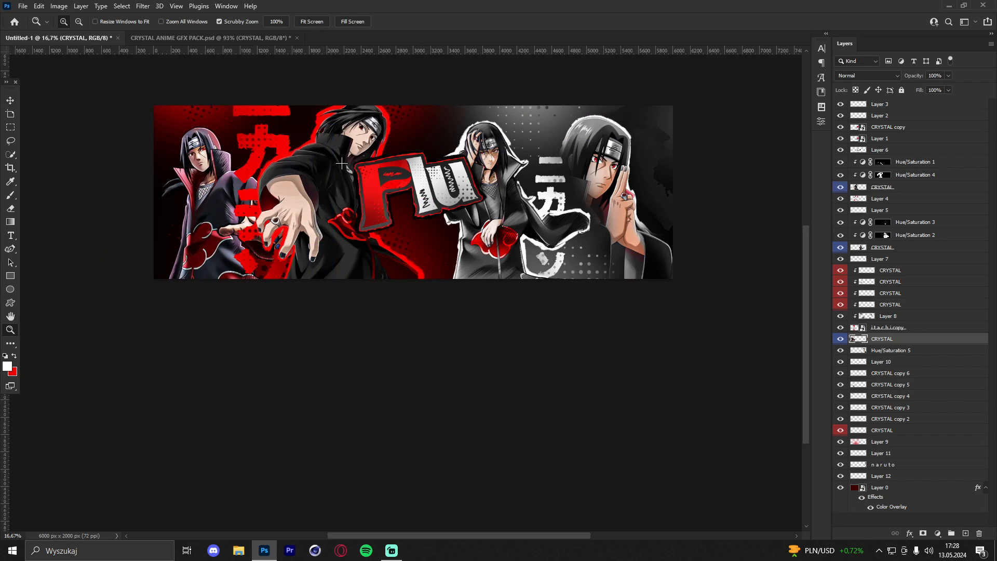
left_click_drag(341, 163, 365, 155)
left_click_drag(268, 145, 374, 144)
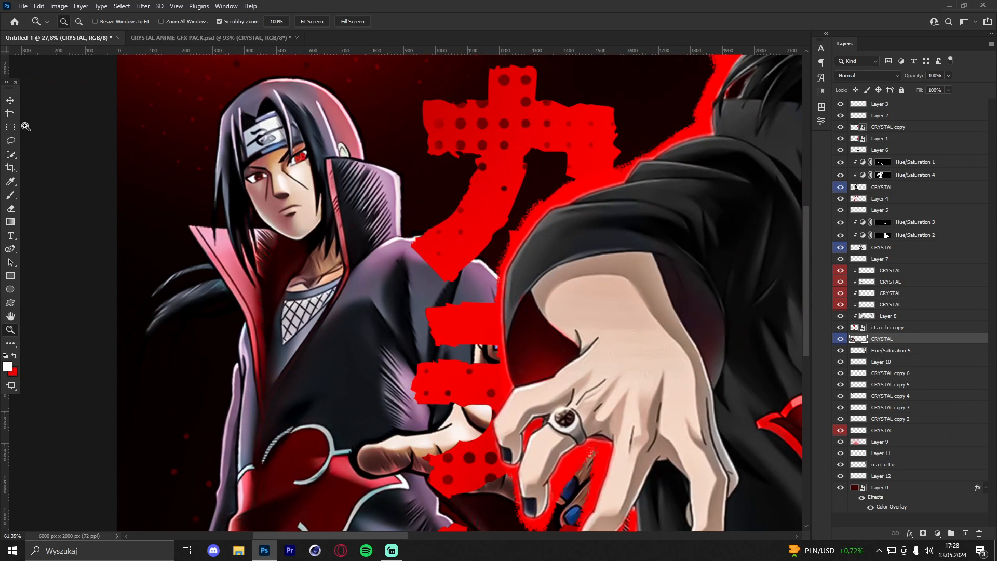
left_click(10, 99)
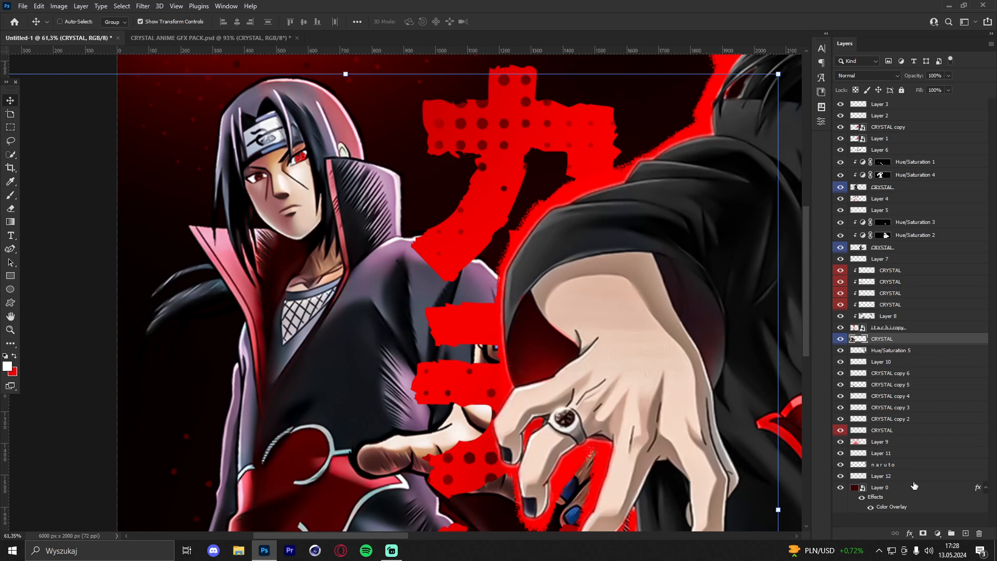
left_click(939, 534)
left_click(940, 431)
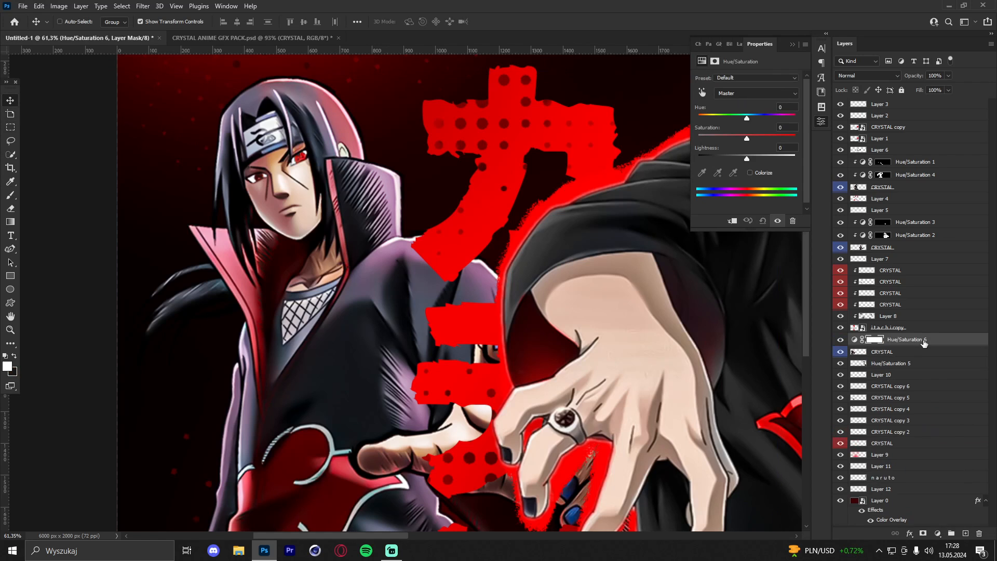
right_click(922, 339)
left_click(835, 300)
left_click_drag(724, 135, 592, 132)
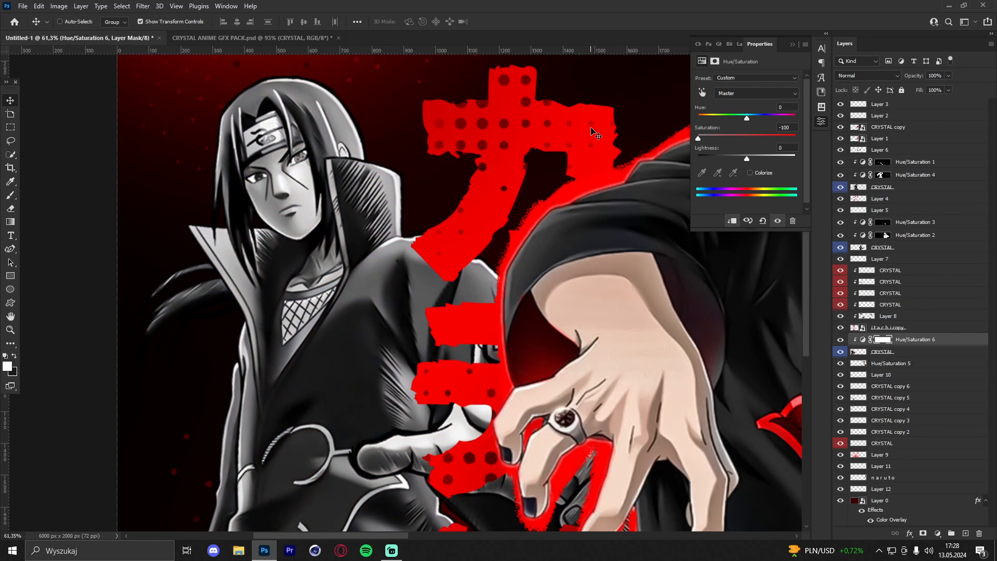
Invert the Hue/Saturation mask and paint the desaturation into the dark lower folds of the cloak with a small soft brush
key("ctrl+i")
key("b")
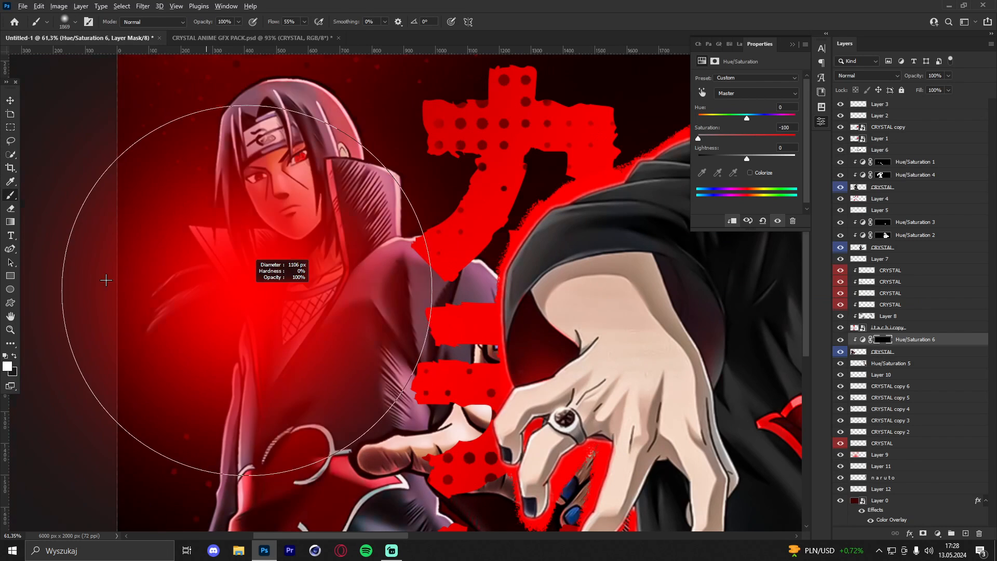
key("bracketleft")
key("bracketleft")
key("bracketleft")
scroll(345, 301, "down", 5)
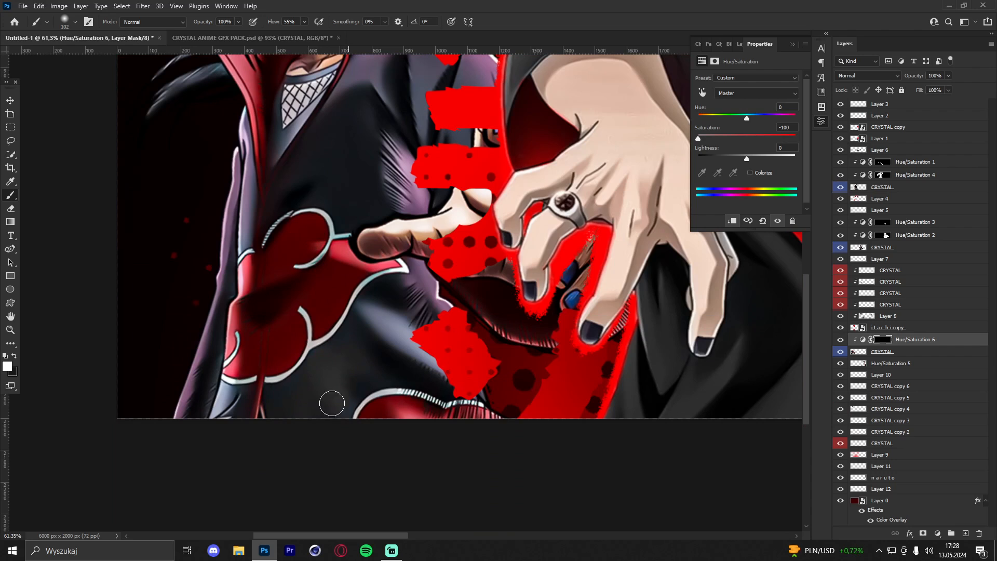
mouse_move(459, 341)
left_mouse_down()
mouse_move(418, 308)
mouse_move(384, 302)
mouse_move(452, 277)
mouse_move(422, 224)
left_mouse_up()
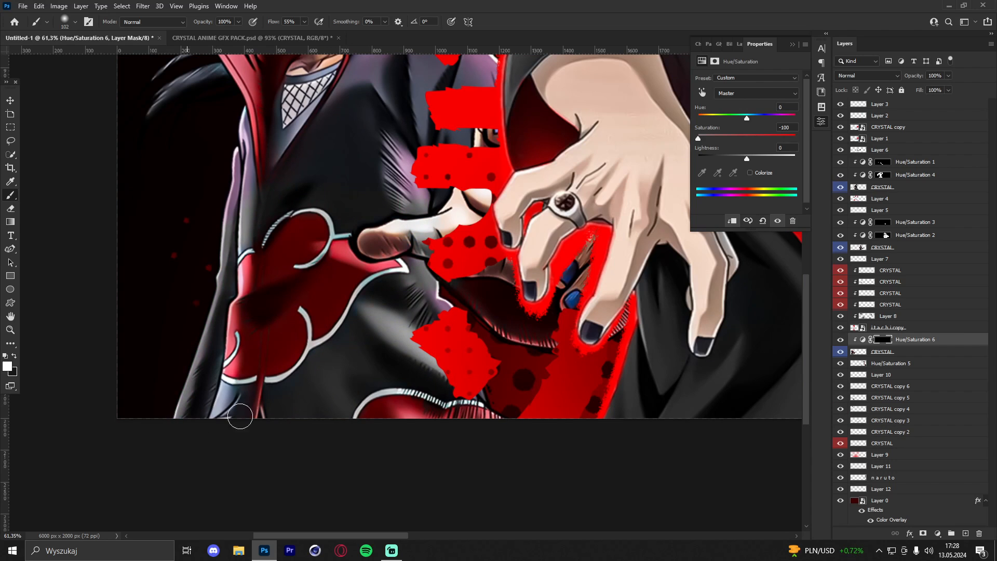
Paint the desaturation over the cloak's purple left edge, chest and sleeve, leaving the red clouds coloured
scroll(440, 292, "up", 1)
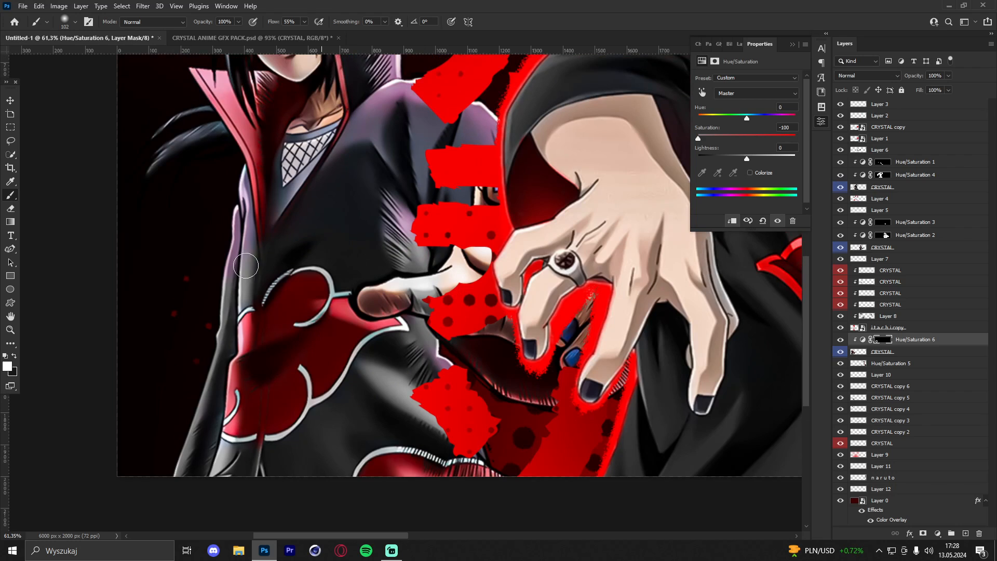
left_click_drag(245, 266, 235, 174)
mouse_move(381, 133)
left_mouse_down()
mouse_move(420, 86)
mouse_move(467, 194)
left_mouse_up()
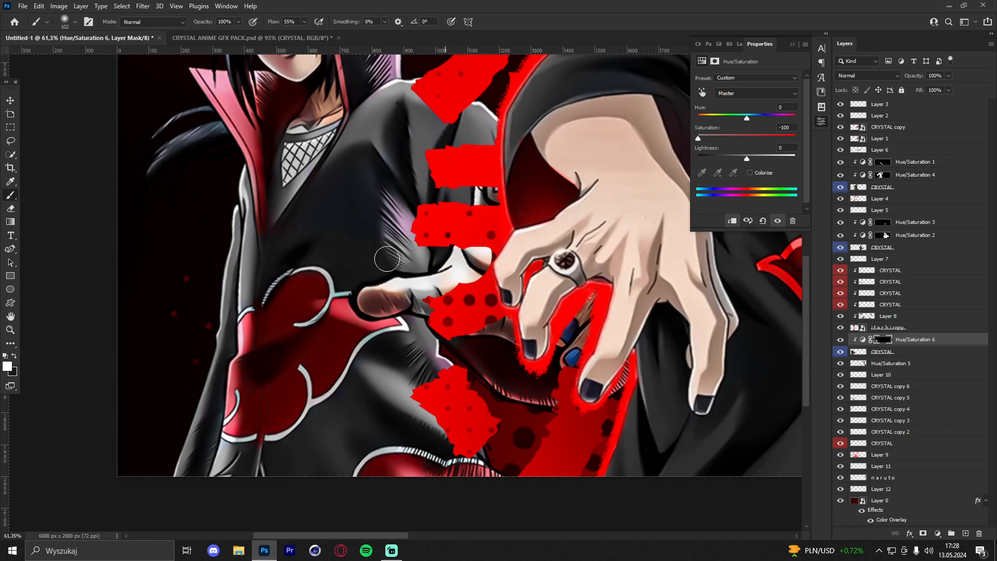
left_click_drag(387, 258, 398, 208)
scroll(451, 277, "up", 2)
left_click_drag(450, 299, 485, 297)
Paint the desaturation over the render's shoulder, collar, hair and loose hair strands
scroll(436, 227, "up", 2)
mouse_move(401, 231)
left_mouse_down()
mouse_move(380, 224)
mouse_move(374, 169)
mouse_move(389, 176)
left_mouse_up()
left_click_drag(227, 118, 219, 117)
left_click_drag(215, 170, 231, 99)
mouse_move(324, 140)
left_mouse_down()
mouse_move(329, 81)
mouse_move(314, 58)
left_mouse_up()
left_click_drag(212, 271, 175, 306)
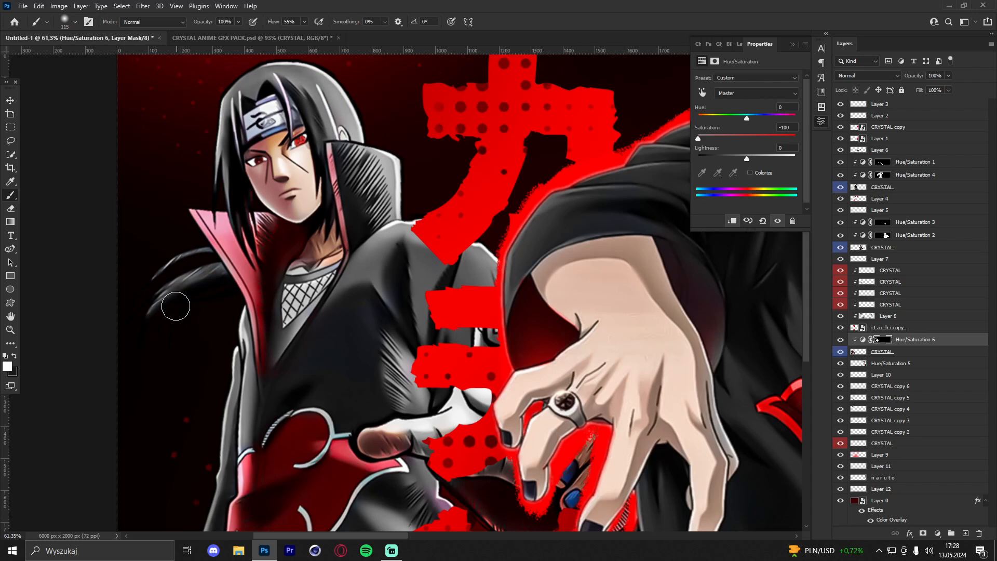
key("z")
left_click_drag(272, 178, 208, 172)
left_click_drag(312, 182, 376, 185)
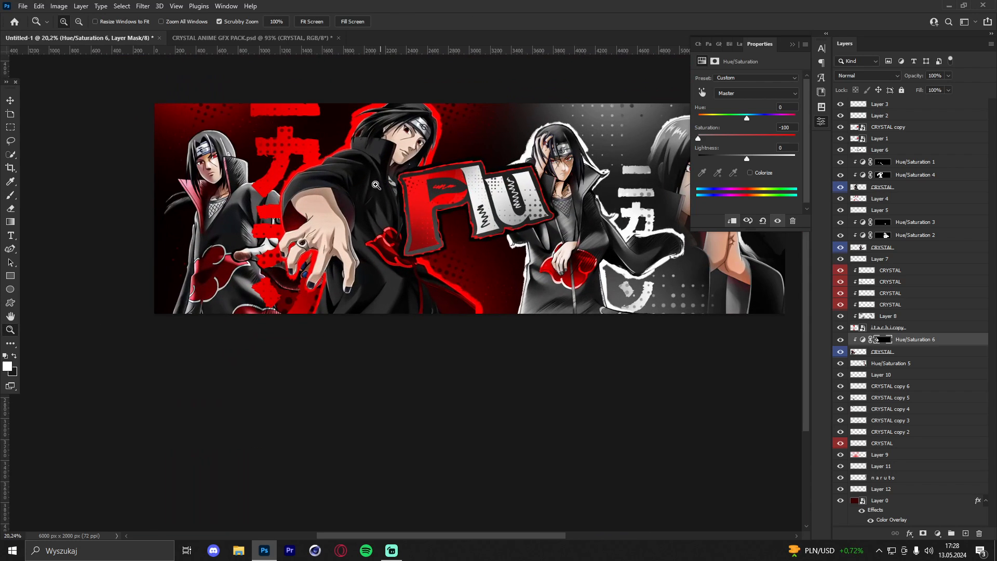
Add an Exposure adjustment clipped to the cloaked render and set its gamma correction to 0.85 with exposure at 0.00
mouse_move(287, 155)
left_mouse_down()
mouse_move(248, 153)
mouse_move(303, 155)
mouse_move(220, 150)
mouse_move(265, 151)
left_mouse_up()
left_click(906, 352)
left_click(937, 534)
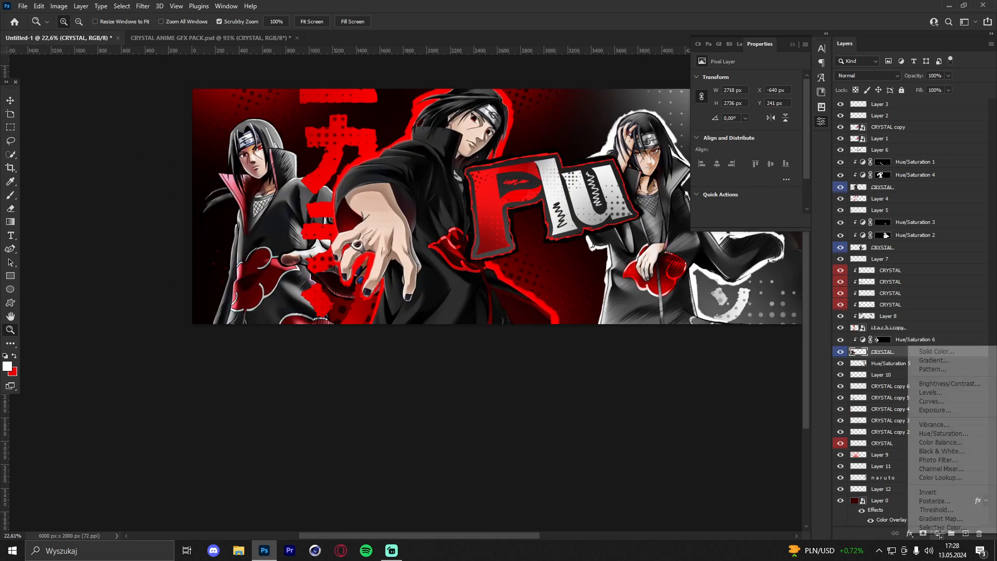
left_click(935, 410)
left_click_drag(922, 339, 917, 337)
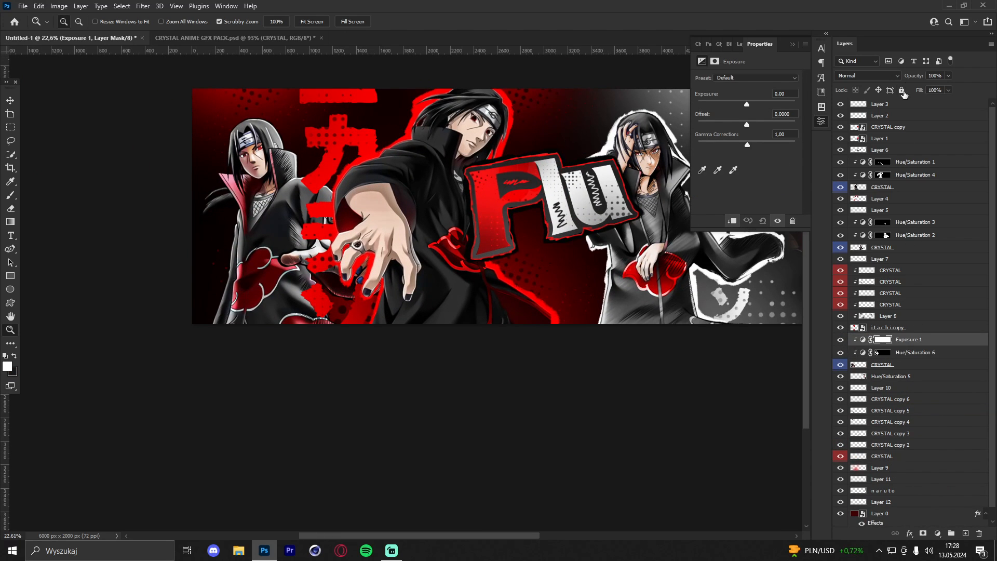
left_click_drag(749, 103, 752, 105)
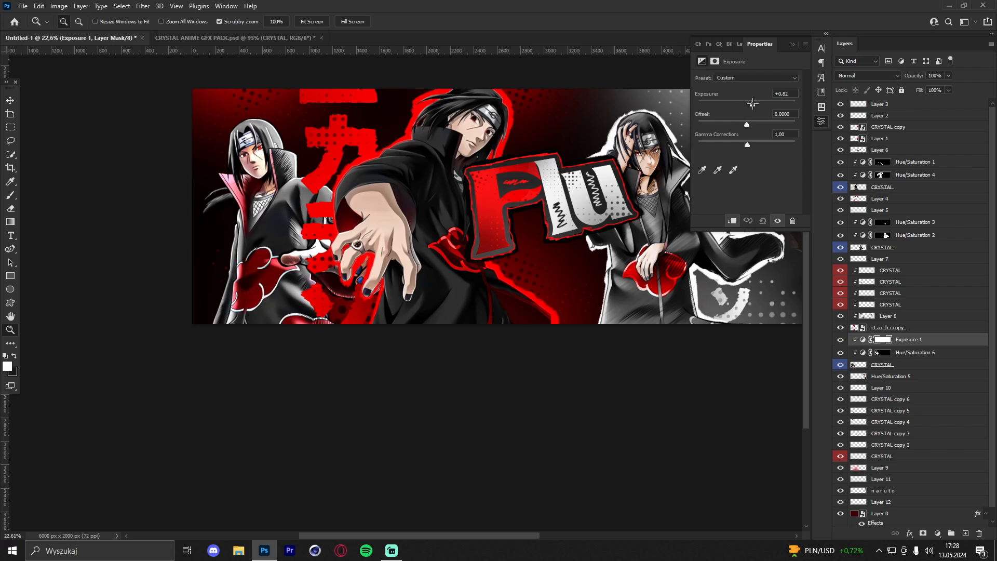
left_click_drag(750, 143, 753, 143)
left_click_drag(275, 143, 375, 139)
left_click_drag(276, 159, 228, 157)
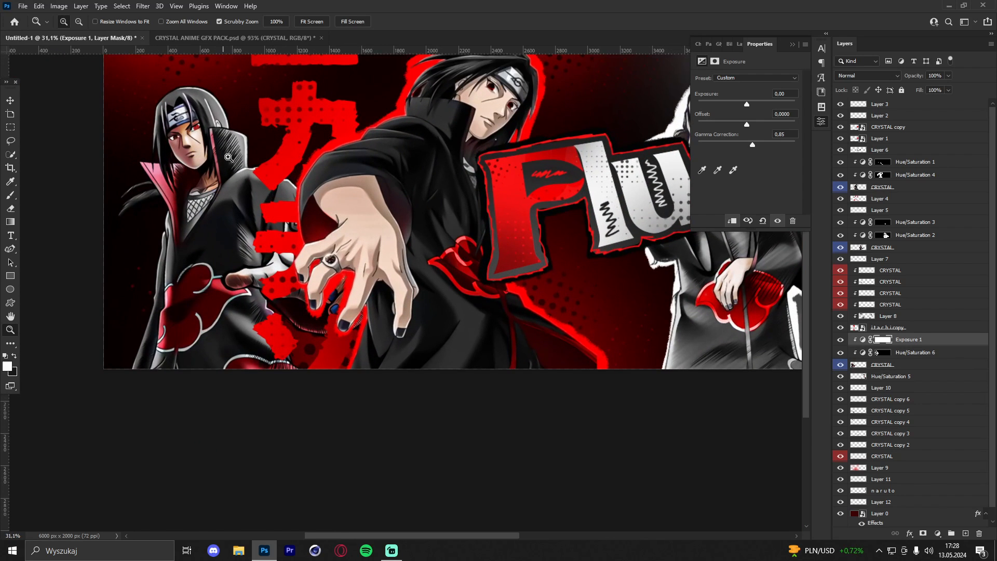
Combine the render with its Exposure and Hue/Saturation adjustments into a smart object and rasterize it
left_click(10, 101)
left_click(807, 245)
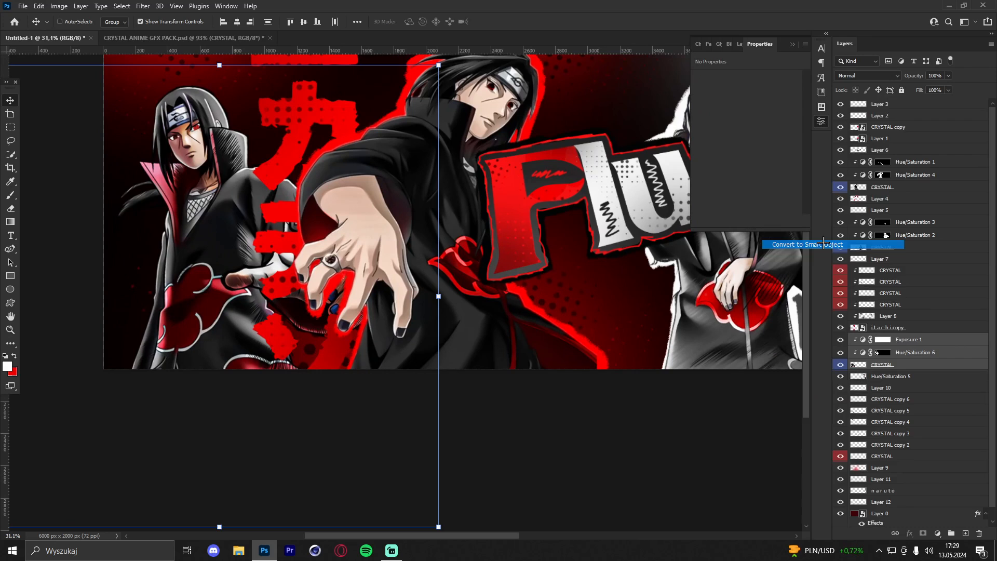
key("e")
left_click(345, 227)
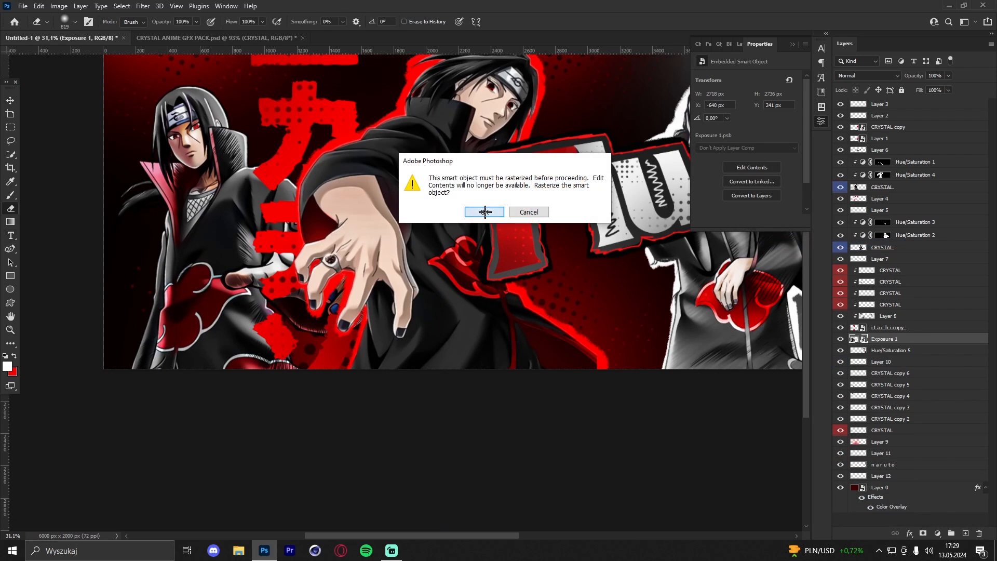
left_click(485, 211)
Fade out the render's outstretched hand, right side and lower cloak with a very large soft eraser
right_click(433, 236)
left_click_drag(469, 264, 474, 270)
mouse_move(324, 261)
left_mouse_down()
mouse_move(296, 267)
mouse_move(302, 340)
mouse_move(280, 176)
mouse_move(316, 273)
mouse_move(292, 289)
mouse_move(308, 352)
mouse_move(300, 117)
mouse_move(280, 259)
left_mouse_up()
left_click_drag(138, 327, 181, 328)
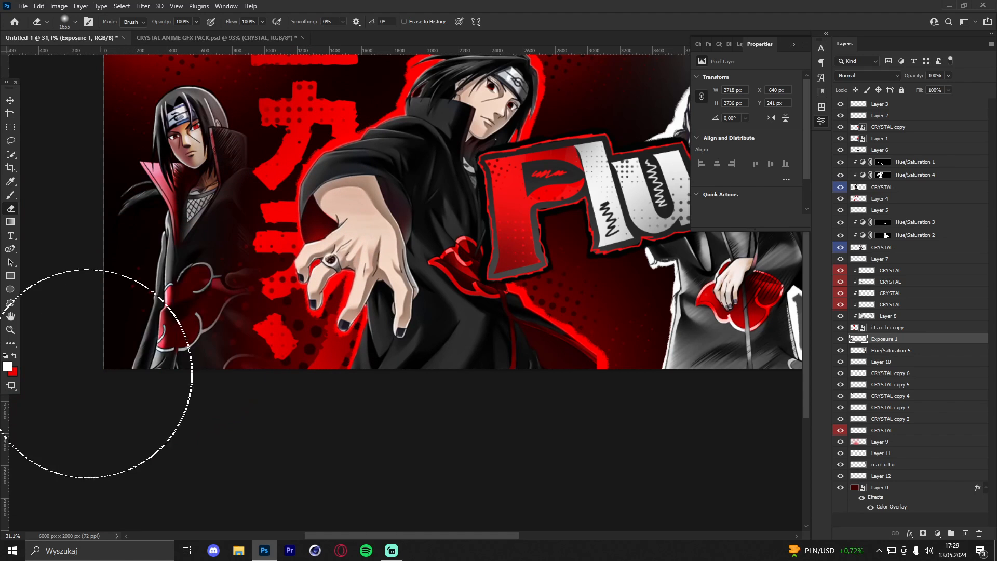
left_click_drag(90, 377, 84, 371)
Add a new empty layer directly below the faded cloaked render
left_click(10, 330)
left_click_drag(245, 150, 810, 358)
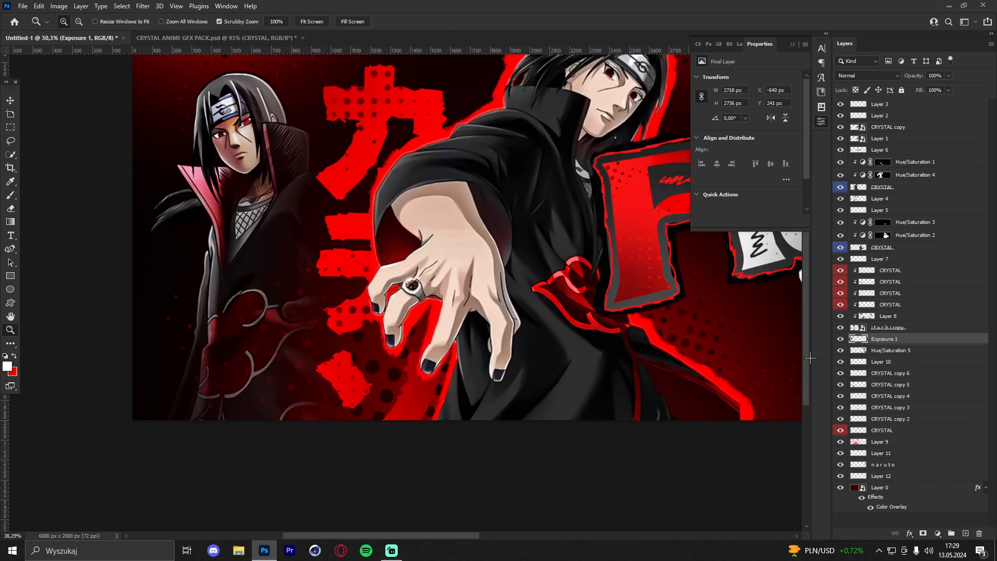
left_click(966, 534)
left_click_drag(467, 145, 395, 140)
scroll(395, 141, "up", 3)
scroll(525, 137, "down", 6)
scroll(389, 135, "up", 12)
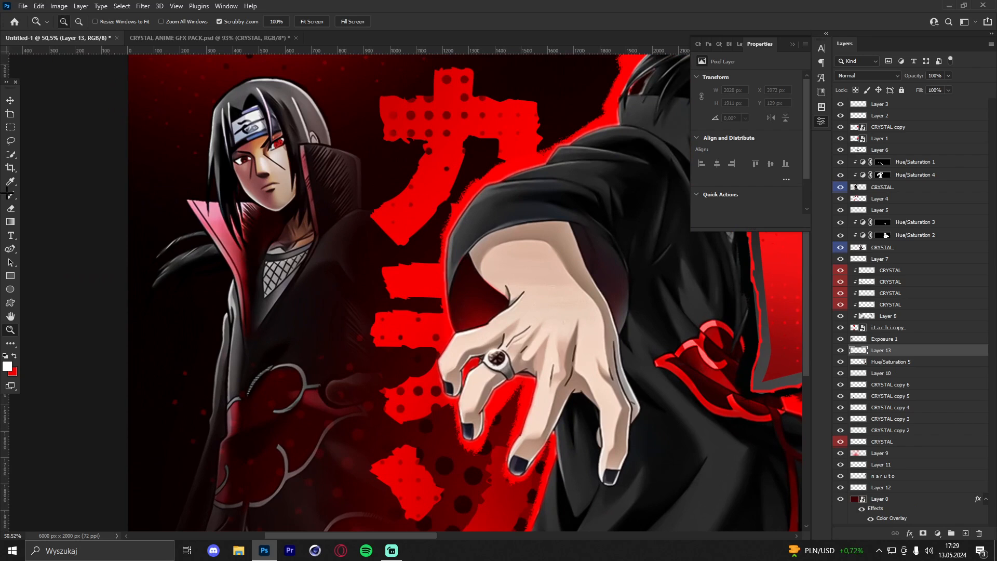
Paint a red outline along the left side of the render's cloak with a rough-edged brush at 120 px
left_click(10, 195)
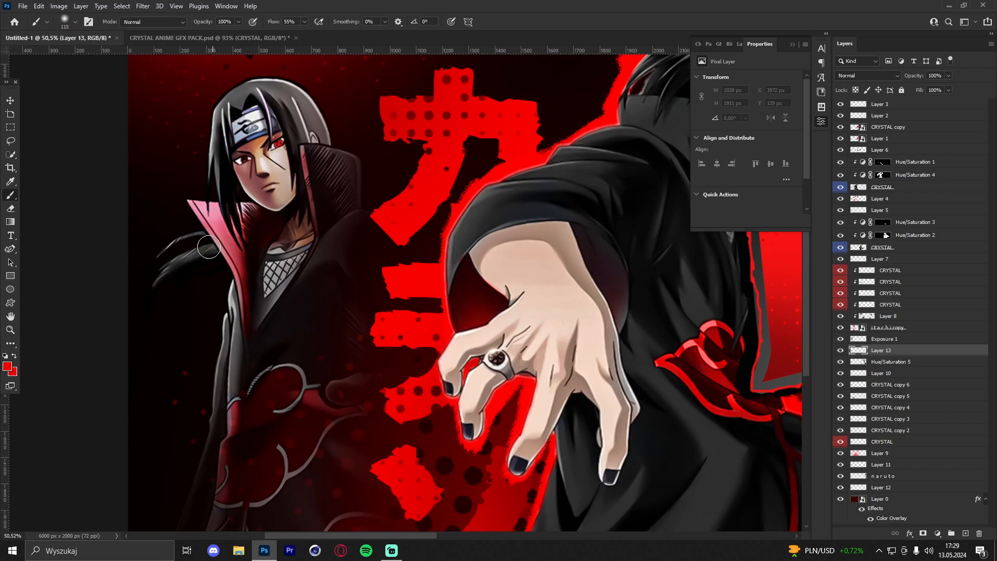
key("bracketleft")
key("bracketleft")
key("bracketleft")
key("bracketleft")
scroll(218, 334, "down", 3)
right_click(218, 356)
scroll(270, 504, "down", 5)
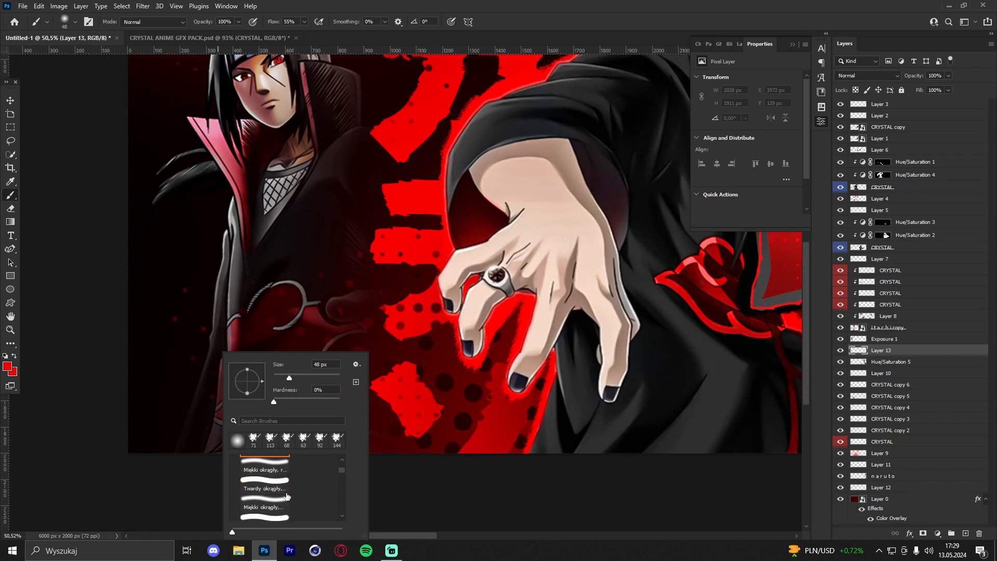
mouse_move(182, 433)
left_mouse_down()
mouse_move(185, 413)
mouse_move(215, 349)
mouse_move(220, 308)
left_mouse_up()
key("ctrl+z")
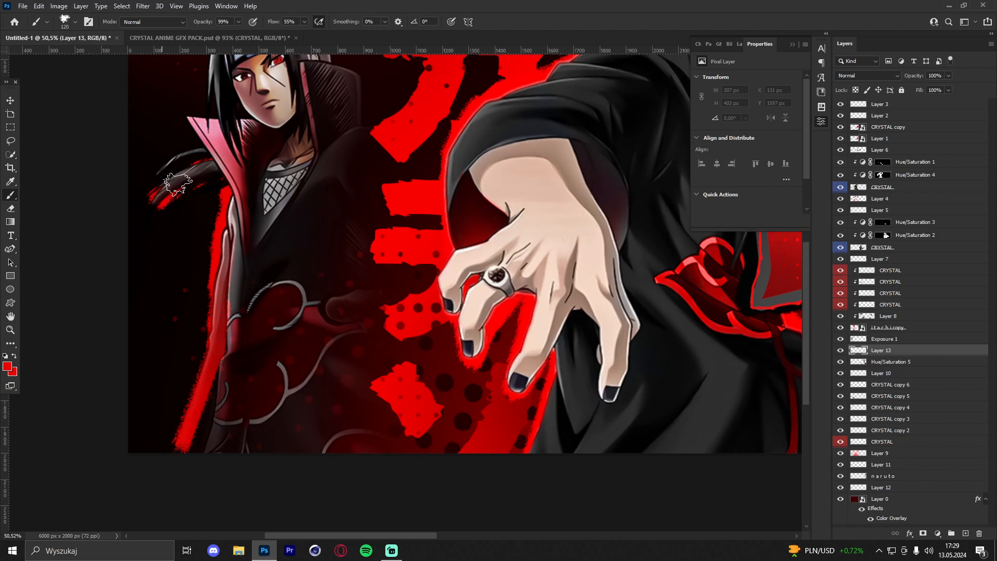
Continue the rough red outline around the render's hair strands, head, collar and shoulder
left_click_drag(195, 188, 180, 198)
scroll(178, 208, "up", 3)
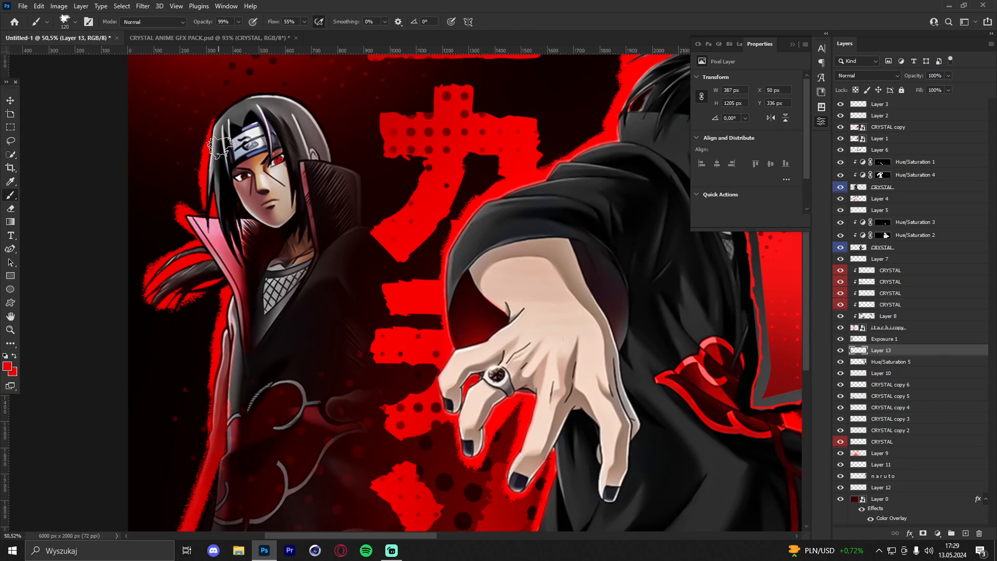
key("ctrl+z")
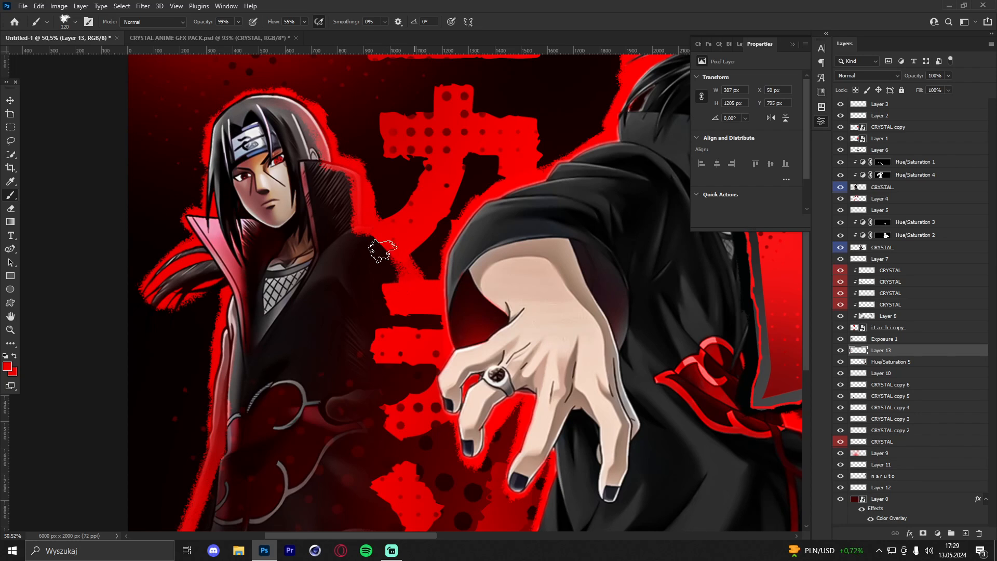
Softly erase the red outline around the render's shoulder, lower cloak and loose hair strands with a large eraser
left_click(10, 208)
mouse_move(367, 189)
left_mouse_down()
mouse_move(345, 233)
mouse_move(321, 218)
left_mouse_up()
scroll(269, 394, "down", 4)
right_click(263, 409, "alt")
mouse_move(263, 399)
left_mouse_down()
mouse_move(234, 371)
mouse_move(268, 289)
left_mouse_up()
scroll(285, 286, "up", 3)
scroll(284, 286, "up", 1)
right_click(154, 281, "alt")
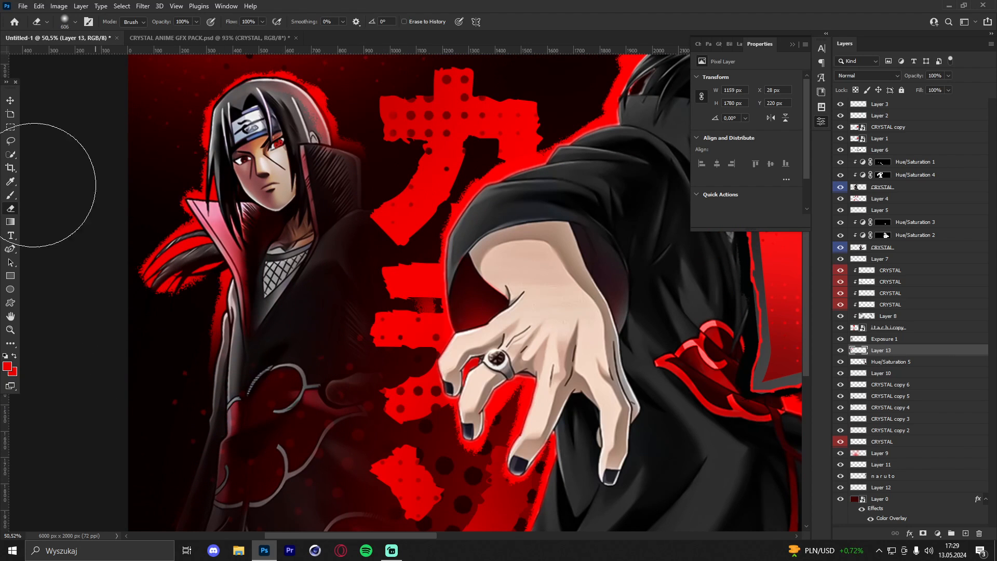
right_click(157, 288, "alt")
left_click_drag(168, 321, 84, 297)
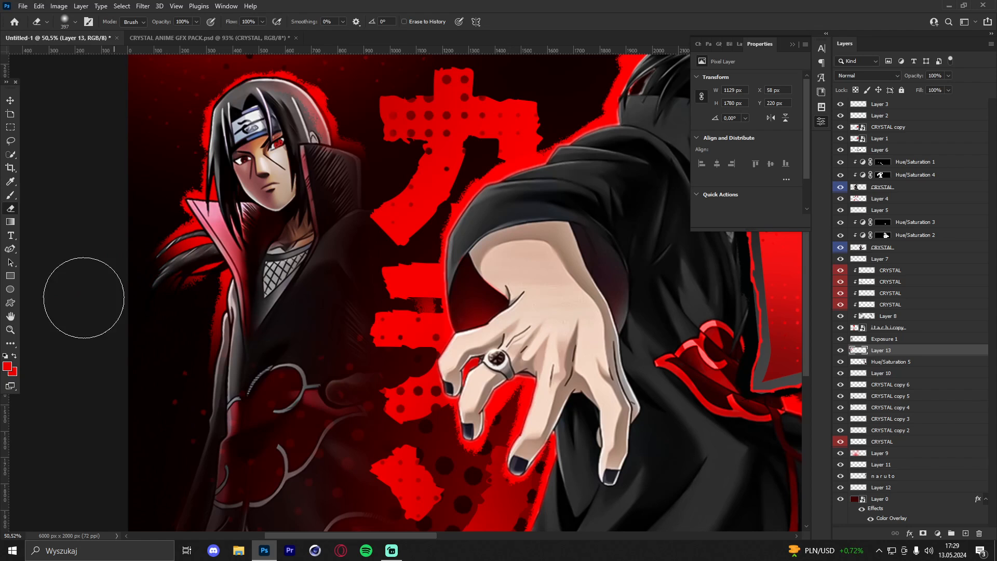
Inspect the outlined render together with the title and the other characters across the banner
left_click(10, 330)
left_click_drag(282, 173, 197, 174)
left_click_drag(338, 175, 338, 143)
left_click_drag(449, 148, 480, 145)
left_click(791, 45)
mouse_move(400, 130)
left_mouse_down()
mouse_move(418, 128)
mouse_move(406, 113)
mouse_move(402, 128)
left_mouse_up()
mouse_move(459, 140)
left_mouse_down()
mouse_move(406, 143)
mouse_move(508, 138)
mouse_move(468, 126)
left_mouse_up()
left_click_drag(390, 121, 416, 111)
left_click_drag(806, 275, 876, 177)
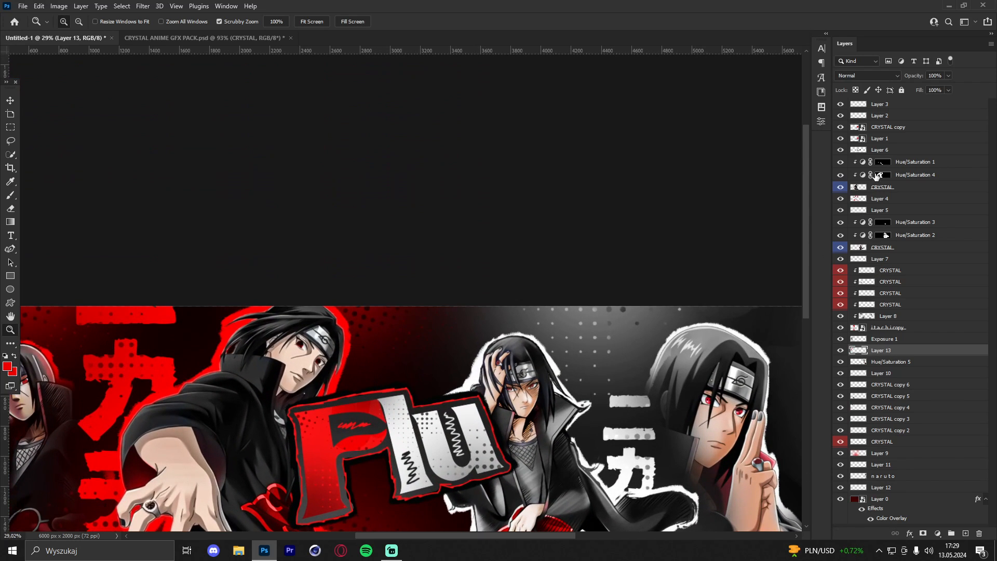
Add a new empty layer at the top of the stack, above Layer 3
left_click(890, 106)
scroll(675, 358, "down", 5)
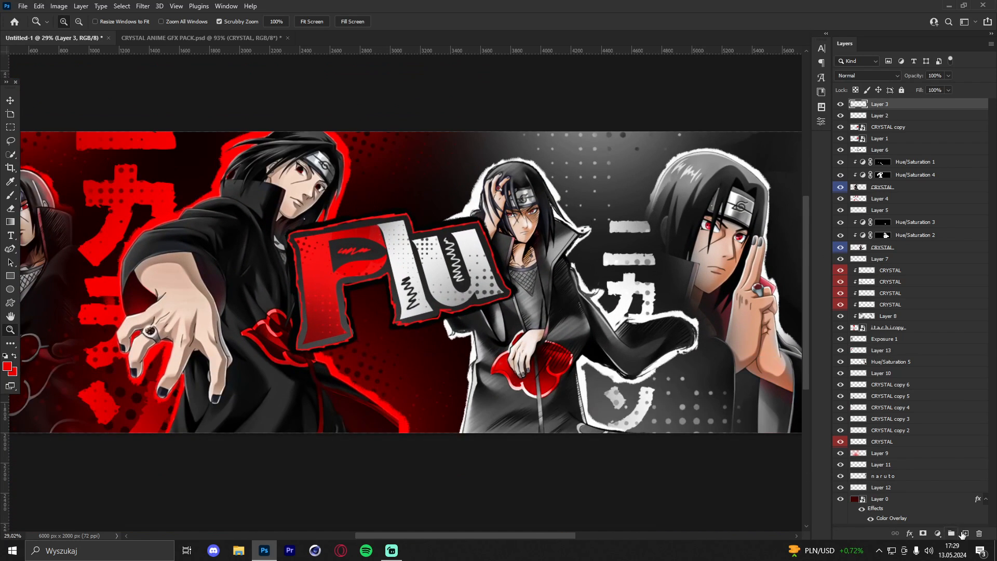
left_click(964, 533)
left_click_drag(436, 195, 363, 201)
left_click_drag(444, 204, 480, 193)
left_click_drag(389, 209, 442, 201)
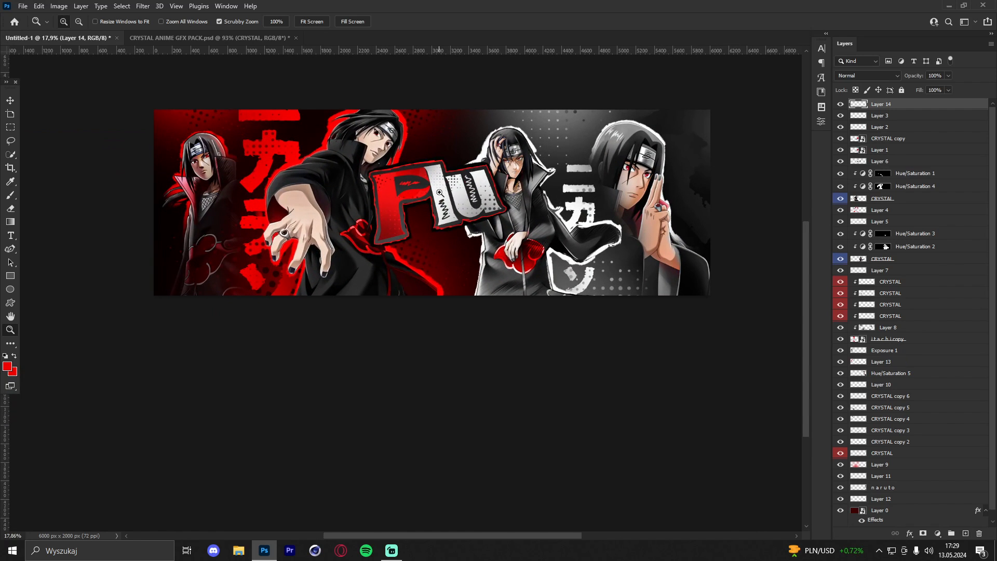
left_click_drag(430, 186, 407, 185)
left_click_drag(462, 171, 491, 169)
left_click_drag(611, 210, 648, 208)
Sample a light grey-white and brush two small X marks between the middle character and the white vertical lettering
key("b")
left_click(374, 242, "alt")
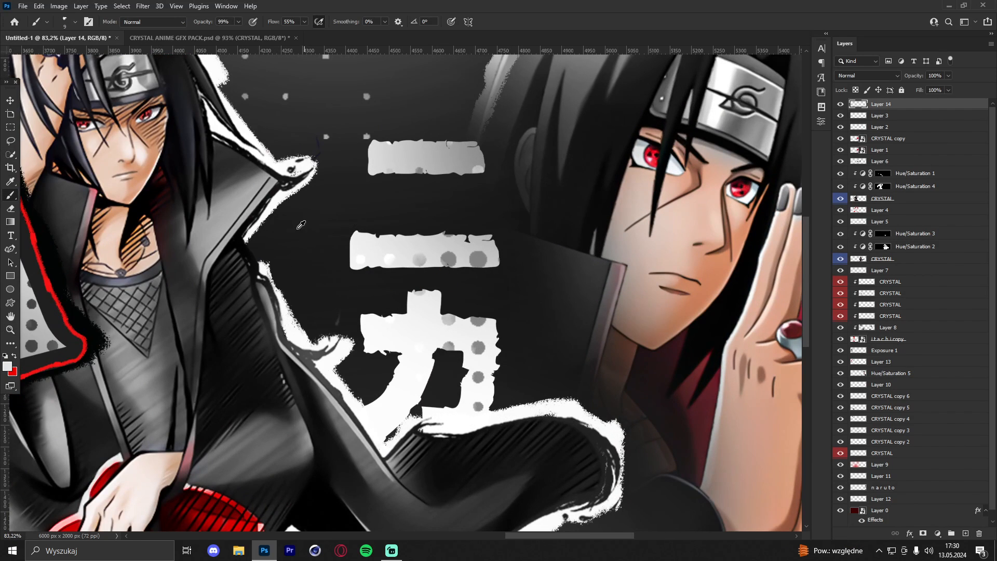
left_click_drag(319, 204, 282, 244)
mouse_move(287, 217)
left_mouse_down()
mouse_move(323, 249)
mouse_move(397, 208)
left_mouse_up()
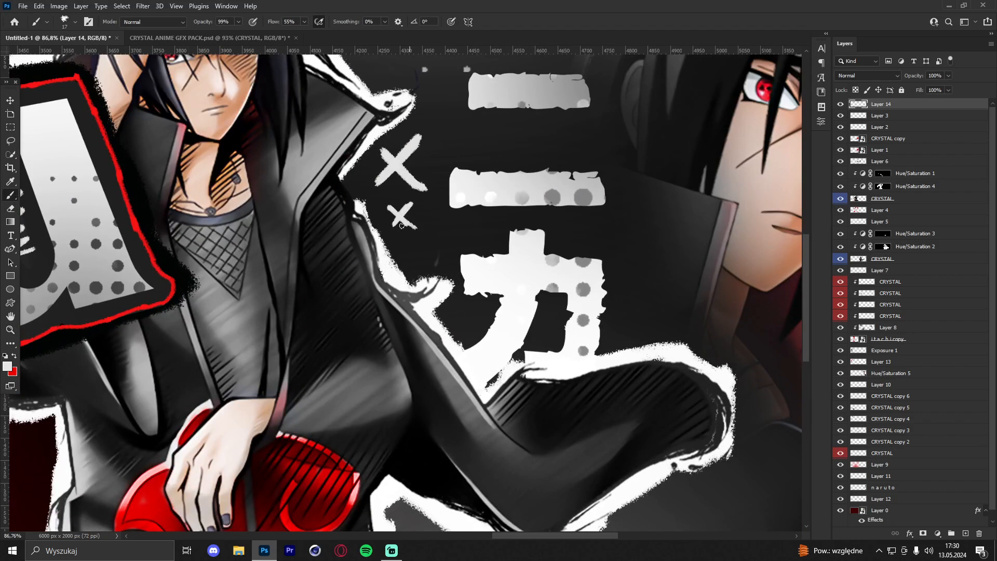
Try brushing a red mark on the cloak of the faded render at the banner's far left
left_click_drag(517, 177, 463, 180)
left_click_drag(179, 193, 218, 191)
key("x")
left_click(300, 125, "alt")
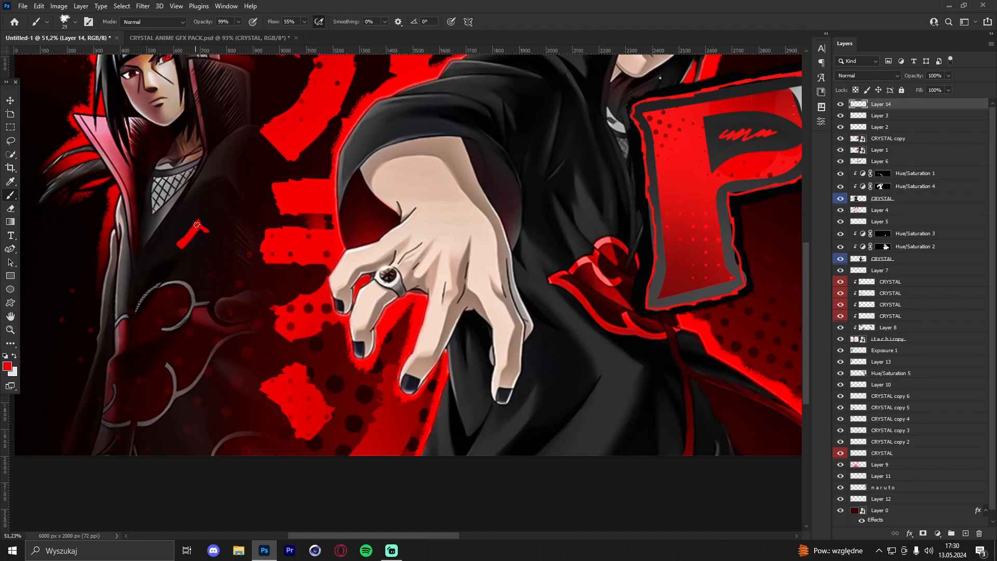
key("z")
left_click_drag(371, 167, 338, 167)
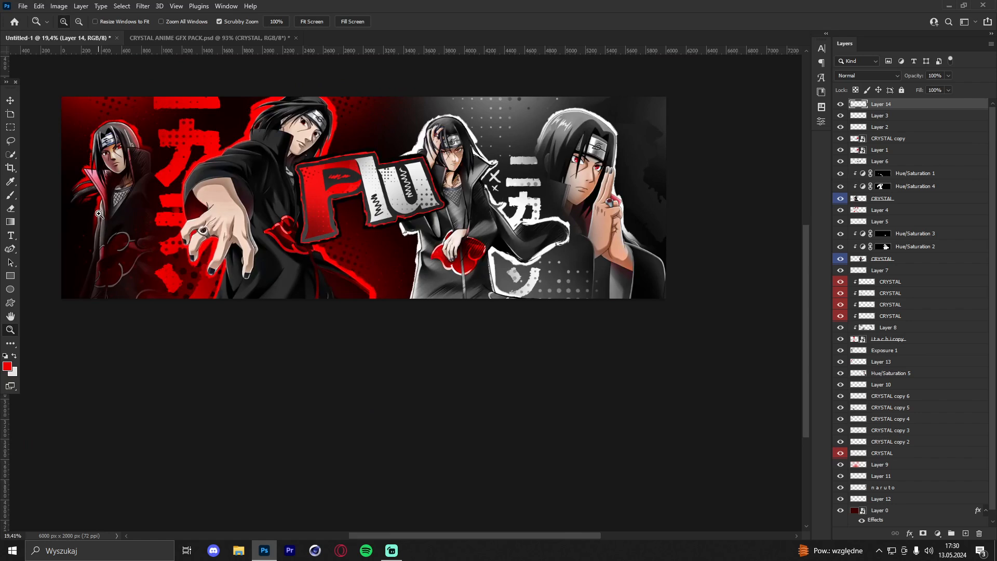
Brush a red X in the dark gap beneath the bowl of the title's P
left_click_drag(374, 197, 436, 196)
key("b")
mouse_move(303, 187)
left_mouse_down()
mouse_move(275, 257)
mouse_move(314, 251)
left_mouse_up()
Brush a large white plus and two small white X marks on the dark background beside the right character's hands
key("z")
mouse_move(338, 170)
left_mouse_down()
mouse_move(259, 171)
mouse_move(278, 172)
left_mouse_up()
left_click_drag(501, 162, 563, 162)
key("b")
key("x")
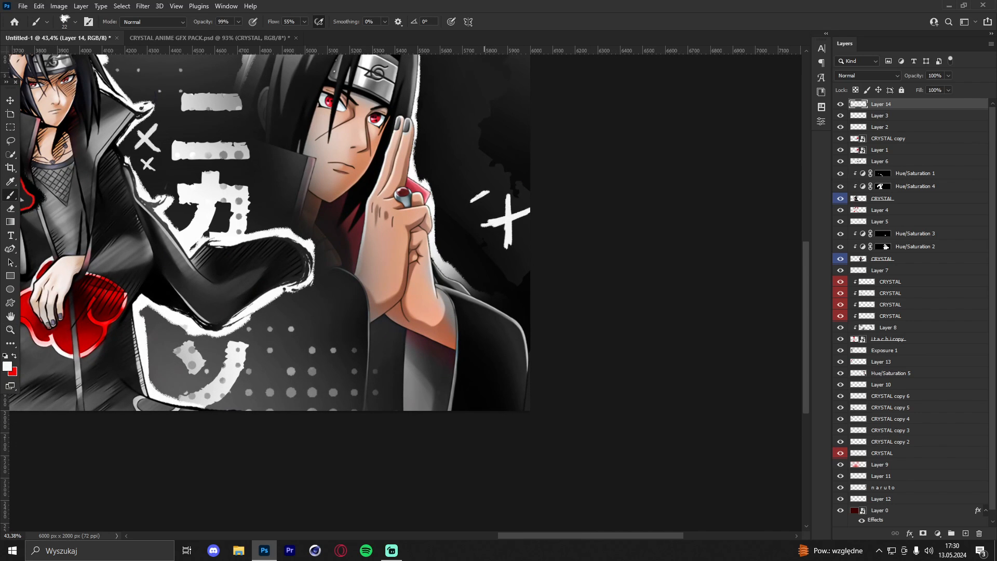
key("z")
mouse_move(485, 164)
left_mouse_down()
mouse_move(410, 162)
mouse_move(540, 148)
left_mouse_up()
mouse_move(509, 104)
left_mouse_down()
mouse_move(450, 102)
mouse_move(520, 100)
left_mouse_up()
key("b")
mouse_move(385, 301)
left_mouse_down()
mouse_move(451, 149)
mouse_move(673, 91)
mouse_move(772, 126)
left_mouse_up()
Brush a loose white arc around the right character's hair and clean it up with the eraser
key("z")
mouse_move(634, 122)
left_mouse_down()
mouse_move(579, 118)
mouse_move(506, 132)
left_mouse_up()
key("b")
key("ctrl+z")
key("e")
key("ctrl+z")
key("z")
left_click_drag(540, 145, 600, 151)
key("b")
mouse_move(644, 285)
left_mouse_down()
mouse_move(689, 251)
mouse_move(657, 200)
mouse_move(623, 297)
left_mouse_up()
key("e")
right_click(623, 182)
key("z")
mouse_move(471, 185)
left_mouse_down()
mouse_move(368, 172)
mouse_move(442, 139)
left_mouse_up()
mouse_move(444, 136)
left_mouse_down()
mouse_move(261, 130)
mouse_move(415, 132)
left_mouse_up()
Locate the faded left render's layer, Exposure 1, by checking layers and toggling its visibility, and select it
key("v")
left_click(879, 248)
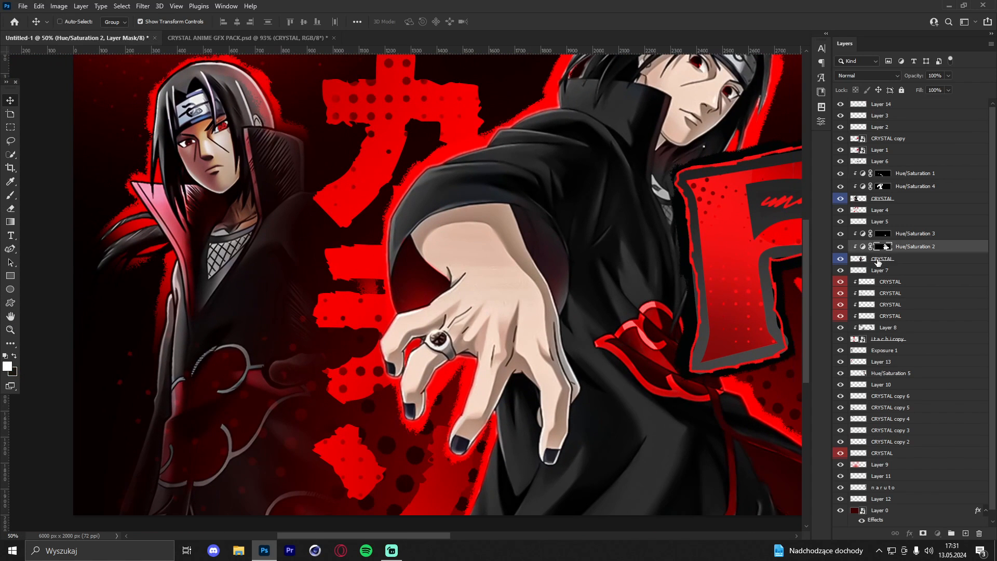
left_click(878, 198)
scroll(852, 208, "down", 1)
left_click(881, 330)
left_click(879, 386)
left_click(882, 353)
left_click(840, 342)
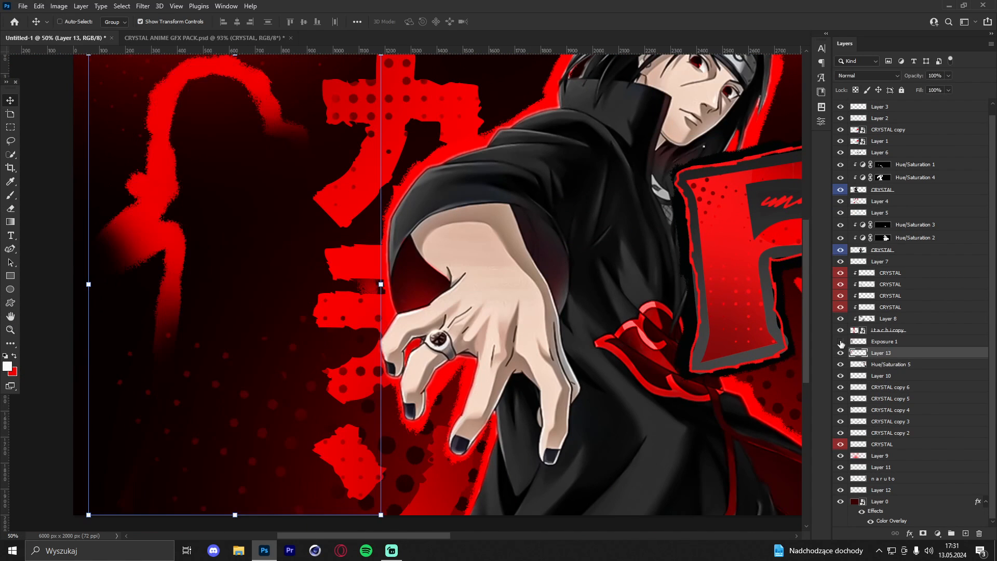
left_click(840, 343)
left_click(884, 342)
Clip a Hue/Saturation adjustment with saturation -100 to the faded render and invert its mask
left_click(937, 534)
left_click(926, 431)
left_click(732, 221)
left_click_drag(746, 138, 563, 129)
key("ctrl+i")
Paint white on the Hue/Saturation mask with a round brush to desaturate the faded render's face and collar
left_click(10, 195)
scroll(231, 155, "up", 2)
right_click(240, 151)
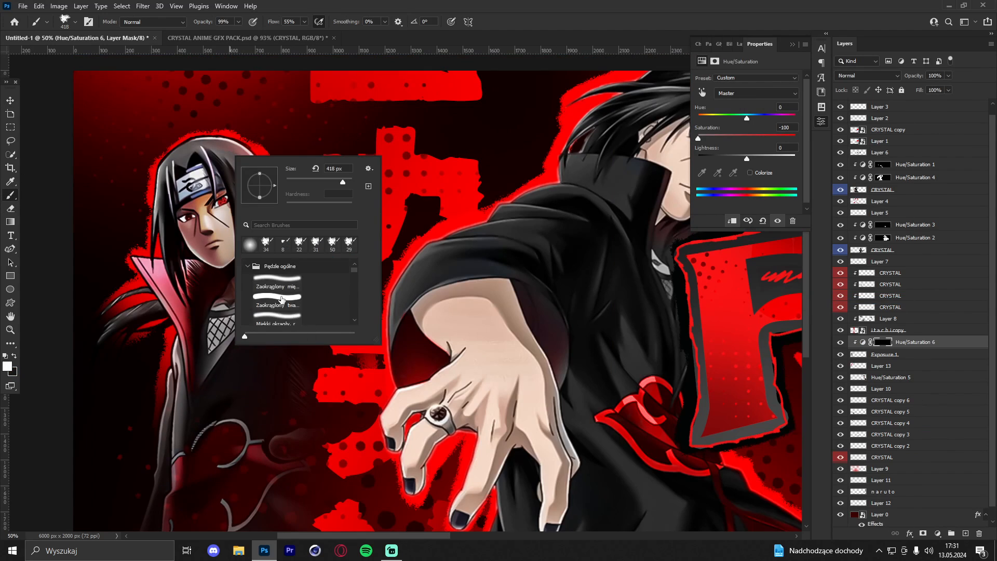
right_click(227, 261)
left_click_drag(311, 313, 214, 301)
left_click_drag(181, 239, 226, 182)
key("z")
mouse_move(535, 163)
left_mouse_down()
mouse_move(365, 161)
mouse_move(402, 161)
left_mouse_up()
left_click(792, 45)
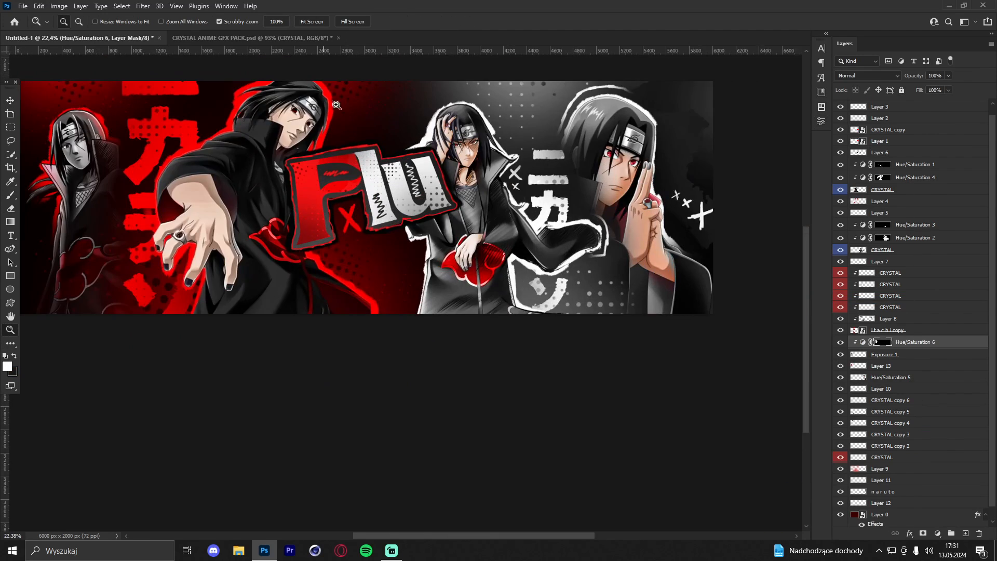
Add a new empty layer at the top of the stack, above Layer 14
left_click_drag(457, 119, 550, 122)
scroll(882, 125, "up", 1)
left_click(882, 104)
left_click_drag(322, 104, 264, 105)
left_click(964, 533)
left_click_drag(420, 78, 464, 81)
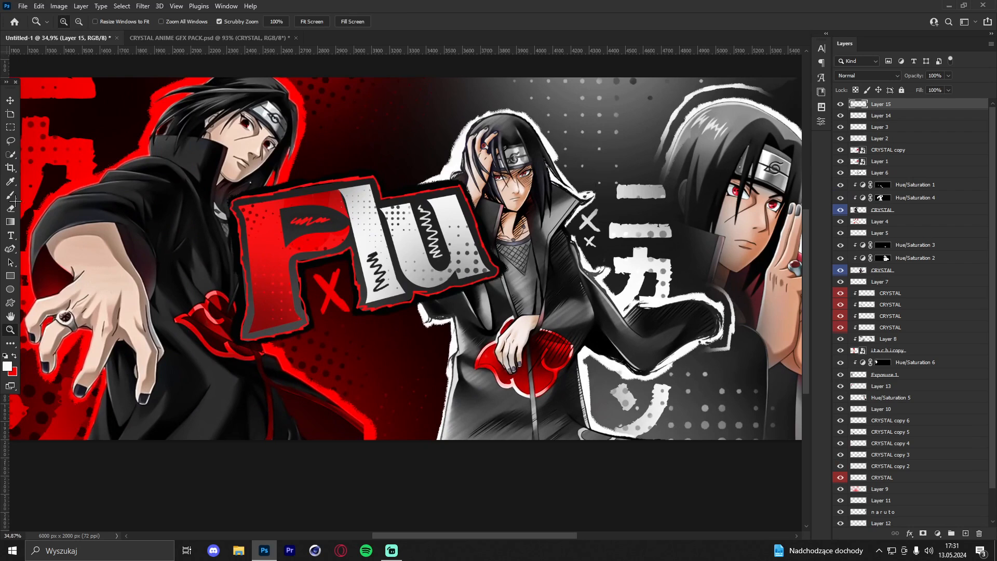
Try thick jagged red and white brush lines above and below the title, linking the outlines of the neighbouring characters
key("b")
right_click(388, 123)
left_click(438, 267)
mouse_move(433, 51)
left_mouse_down()
mouse_move(434, 100)
mouse_move(474, 58)
left_mouse_up()
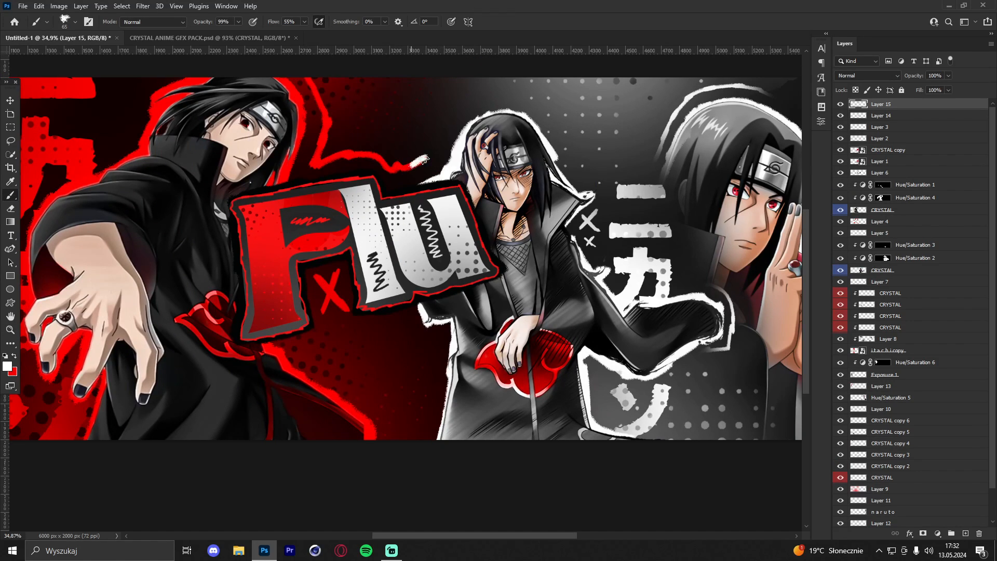
scroll(441, 289, "down", 2)
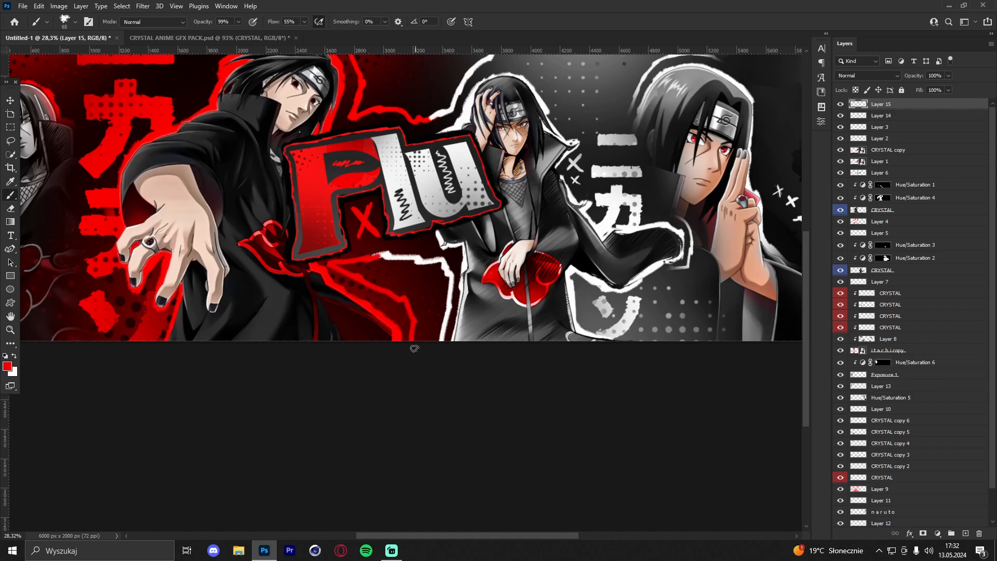
Erase the thick jagged red and white lines around the title with a large eraser
key("z")
left_click_drag(377, 291, 334, 247)
key("e")
mouse_move(450, 289)
left_mouse_down()
mouse_move(451, 306)
mouse_move(460, 224)
left_mouse_up()
scroll(394, 150, "up", 2)
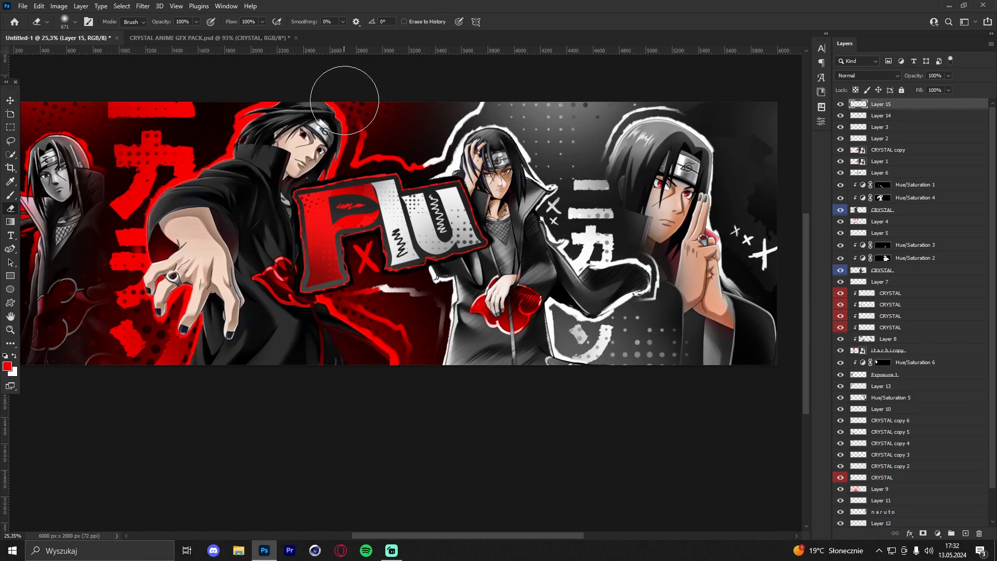
left_click(10, 329)
left_click_drag(551, 218, 542, 218)
left_click(9, 209)
left_click_drag(457, 122, 389, 311)
Brush thin jagged white accent lines along the upper and lower edges of the title
left_click(10, 329)
mouse_move(426, 182)
left_mouse_down()
mouse_move(369, 182)
mouse_move(467, 182)
left_mouse_up()
left_click(9, 196)
key("x")
scroll(442, 215, "down", 3)
left_click_drag(444, 321, 351, 327)
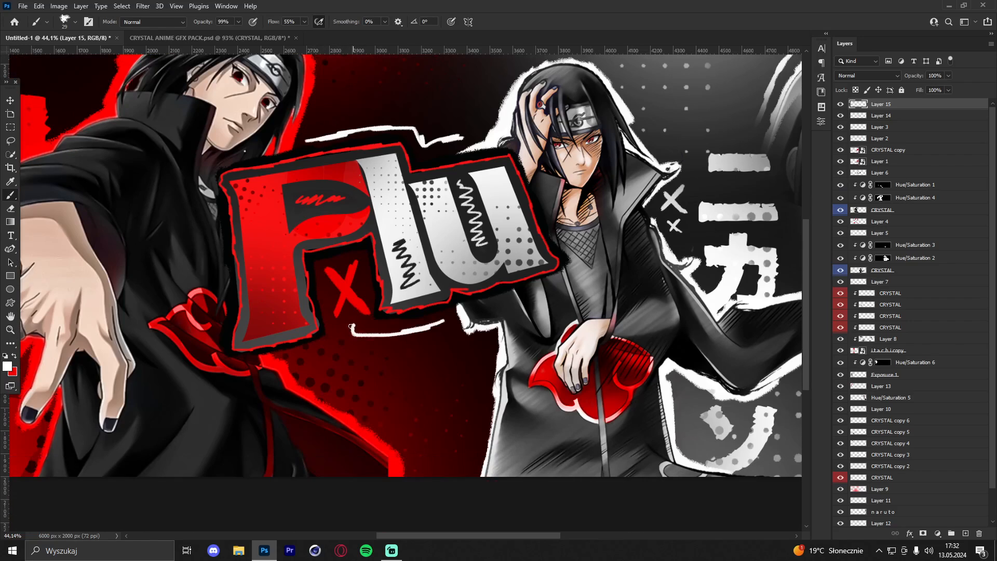
left_click(9, 330)
left_click_drag(468, 131, 411, 131)
left_click_drag(479, 163, 546, 163)
Clip a new layer to Layer 15 and brush the accent line above the title red
left_click(966, 534)
right_click(896, 105)
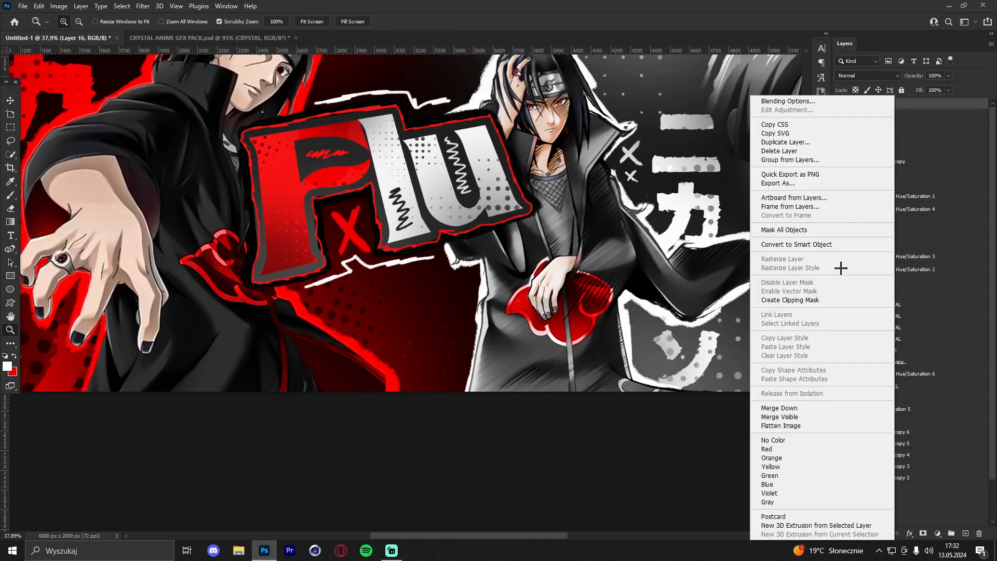
left_click(790, 300)
left_click(10, 195)
key("x")
left_click(10, 330)
left_click_drag(422, 179, 374, 179)
left_click_drag(425, 218, 488, 218)
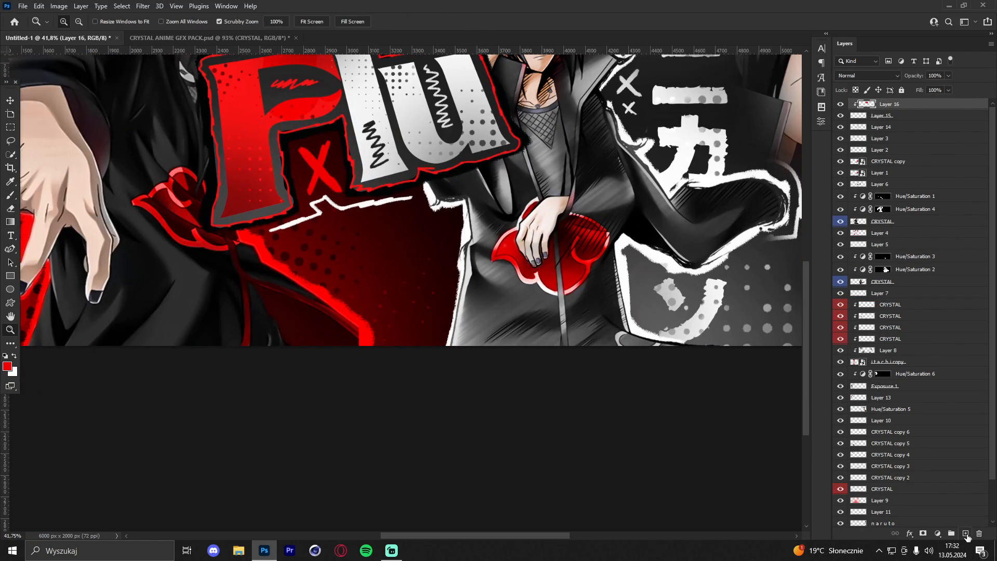
Add a new empty layer above Layer 16
left_click(965, 533)
left_click_drag(447, 191, 358, 191)
left_click_drag(457, 169, 509, 168)
mouse_move(438, 186)
left_mouse_down()
mouse_move(382, 185)
mouse_move(447, 177)
left_mouse_up()
Select the faded left render and add a Gradient Map adjustment above it
left_click(10, 100)
left_click(223, 171)
left_click(938, 534)
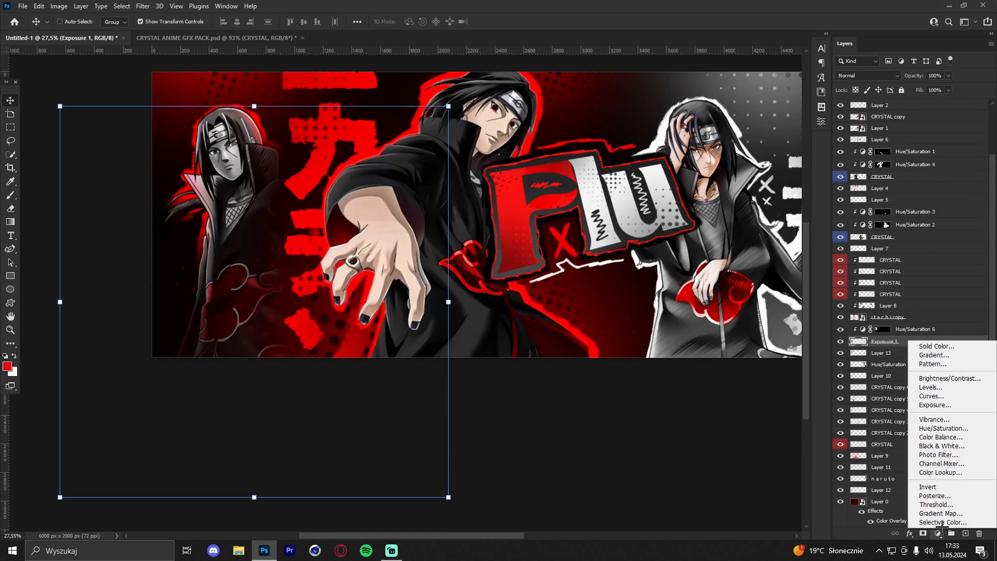
left_click(939, 515)
Set the gradient map's first color stop to black and its last color stop to red
left_click(743, 82)
double_click(704, 414)
left_click(858, 292)
double_click(914, 414)
left_click(742, 291)
left_click(858, 291)
left_click(239, 551)
left_click(267, 295)
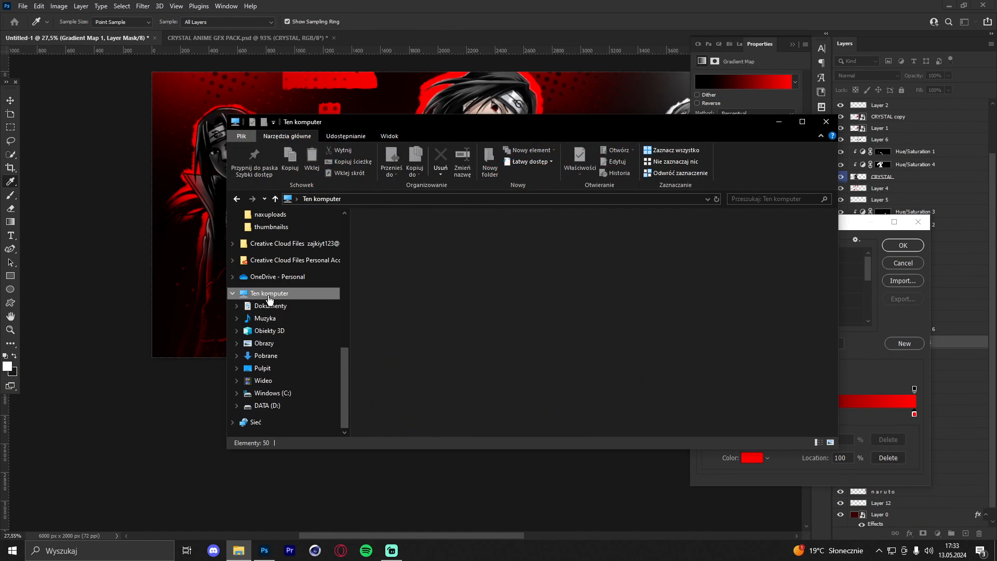
left_click(834, 121)
Move the gradient map above Hue/Saturation 6 and place its red stop at location 84%
left_click(903, 245)
left_click_drag(902, 326, 902, 323)
left_click(743, 82)
left_click_drag(914, 414, 879, 414)
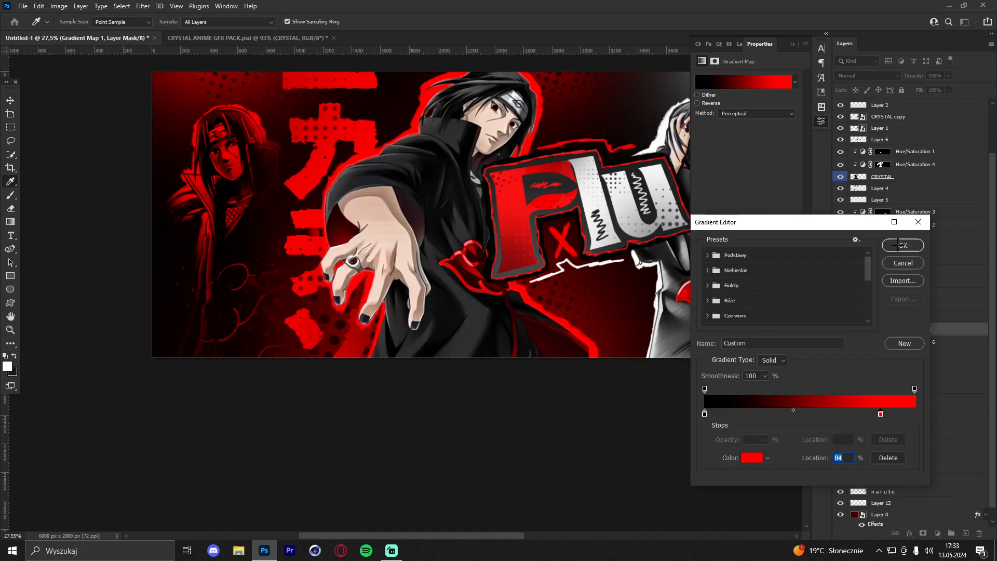
left_click(902, 245)
key("z")
left_click_drag(241, 145, 186, 146)
left_click_drag(386, 157, 410, 158)
left_click(840, 330)
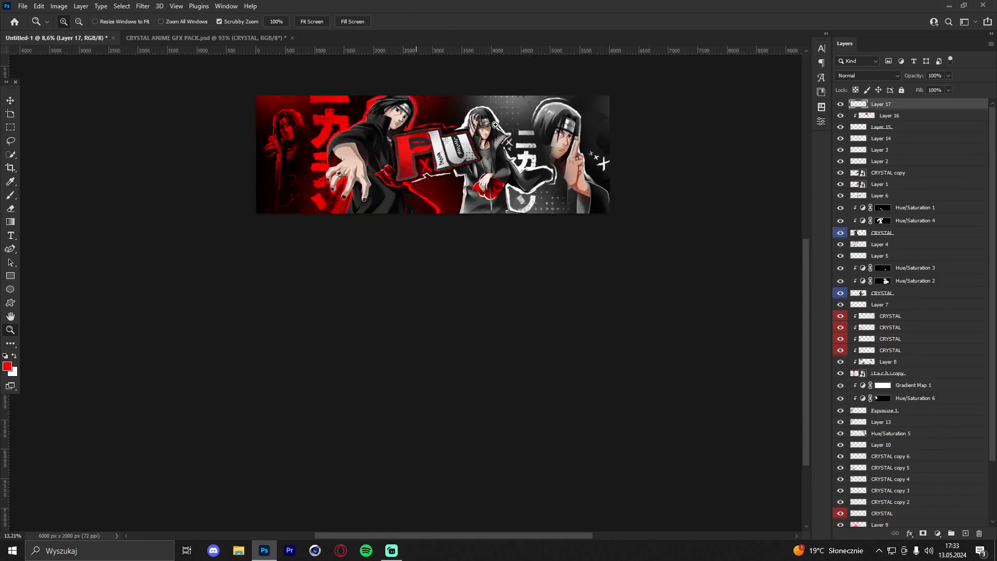
Brush a white zigzag scribble on Layer 17 between the red vertical lettering and the main character's head
left_click_drag(342, 145, 355, 144)
scroll(239, 247, "up", 2)
key("b")
key("x")
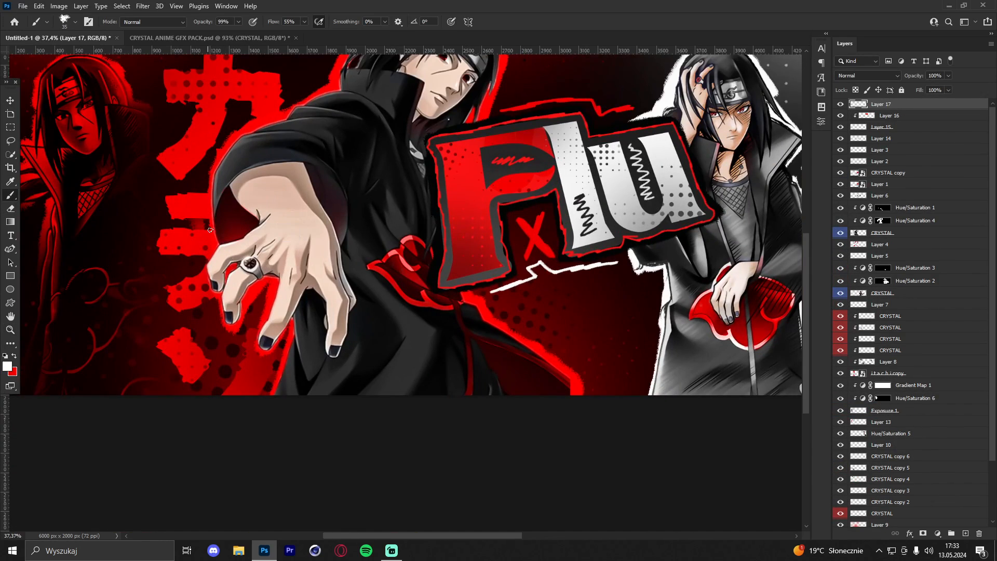
scroll(297, 226, "up", 2)
left_click_drag(248, 252, 311, 246)
Brush a red scribble below the title's white accent line and try a white scribble above the title
key("x")
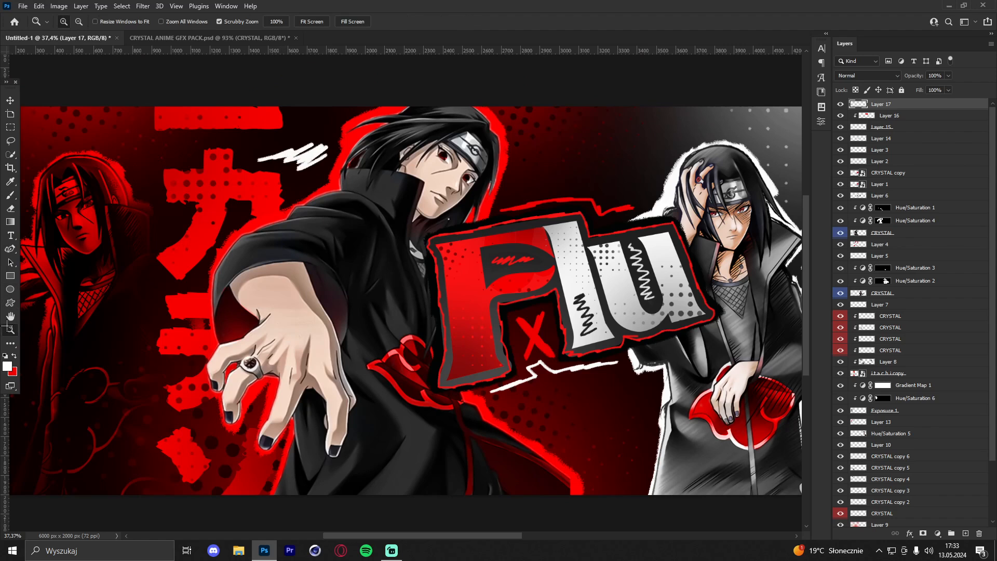
scroll(332, 208, "down", 3)
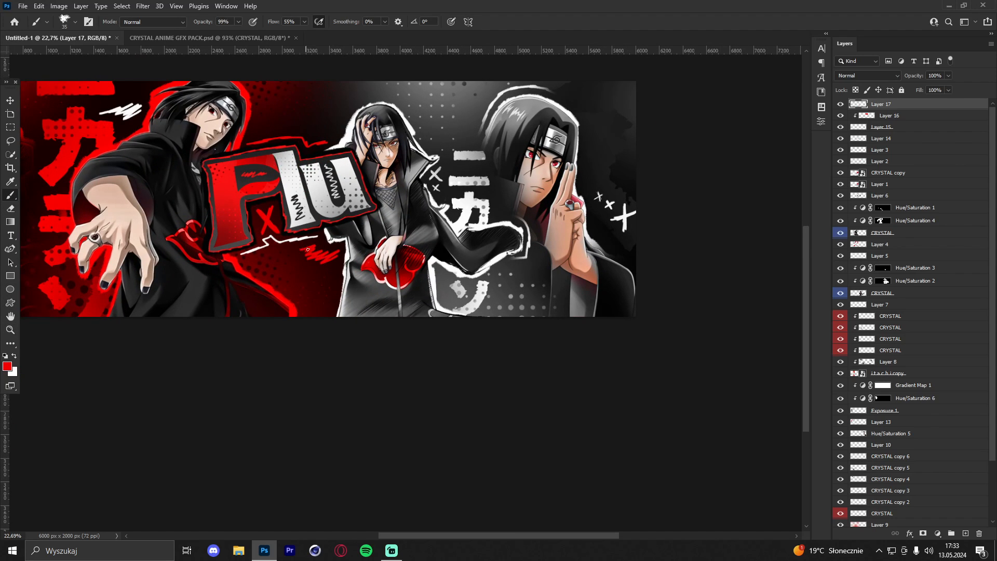
key("x")
scroll(320, 179, "up", 2)
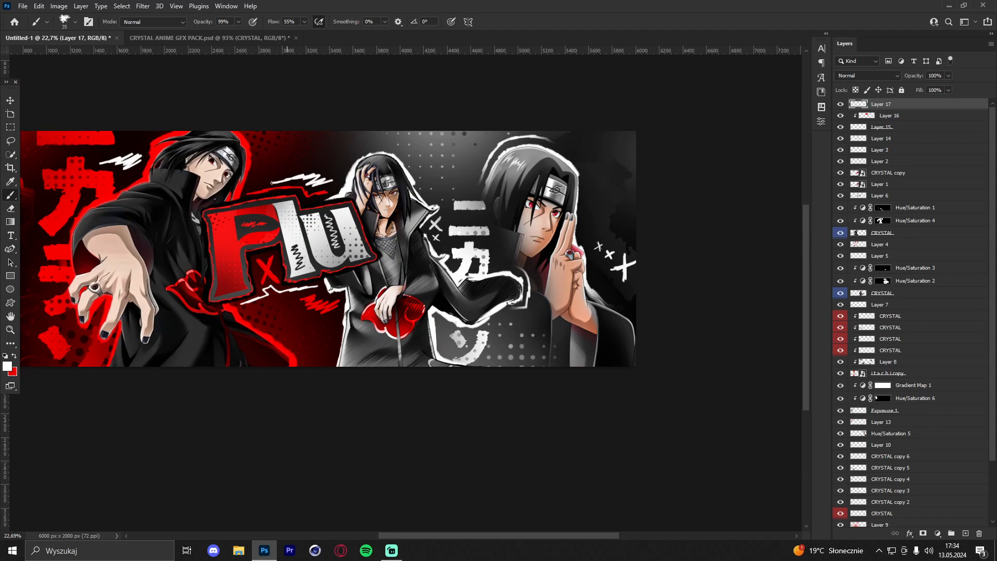
Brush loose white accent strokes outside the outline around the middle character's head
scroll(272, 183, "up", 4)
left_click_drag(381, 220, 452, 154)
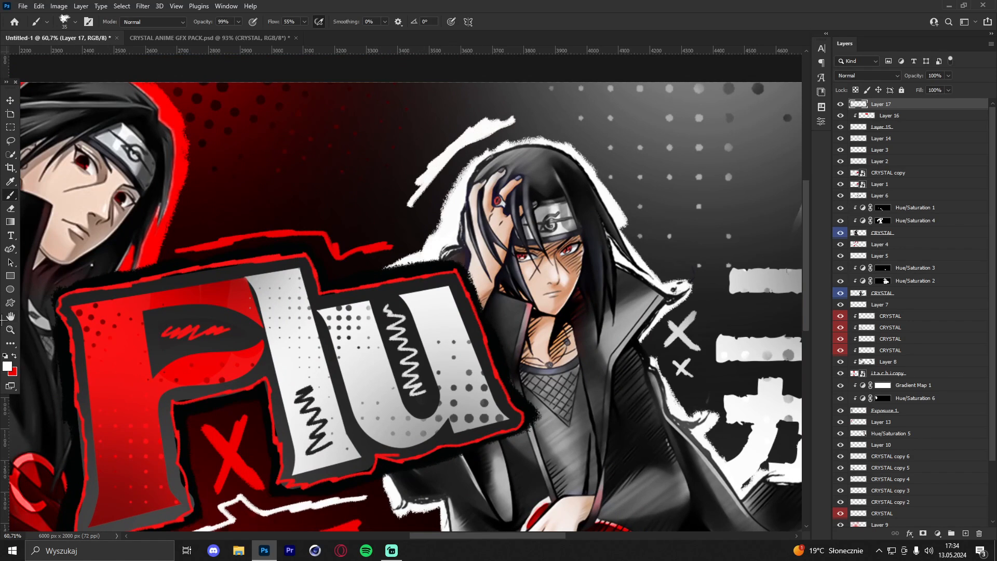
left_click_drag(462, 223, 418, 229)
Add a new empty layer directly above Layer 12
scroll(886, 452, "down", 3)
left_click(883, 489)
left_click(966, 533)
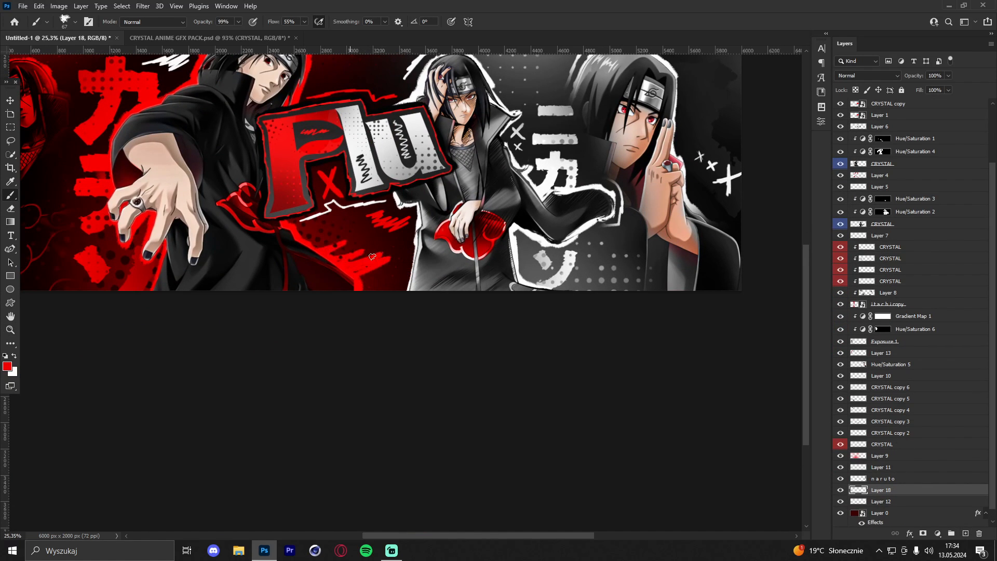
Brush jagged red accents on Layer 18 along the main character's outline, at the lower cloak and beside the head
scroll(343, 218, "up", 4)
key("x")
left_click_drag(312, 179, 332, 156)
mouse_move(405, 156)
left_mouse_down()
mouse_move(360, 148)
mouse_move(411, 144)
left_mouse_up()
key("x")
left_click_drag(311, 136, 340, 106)
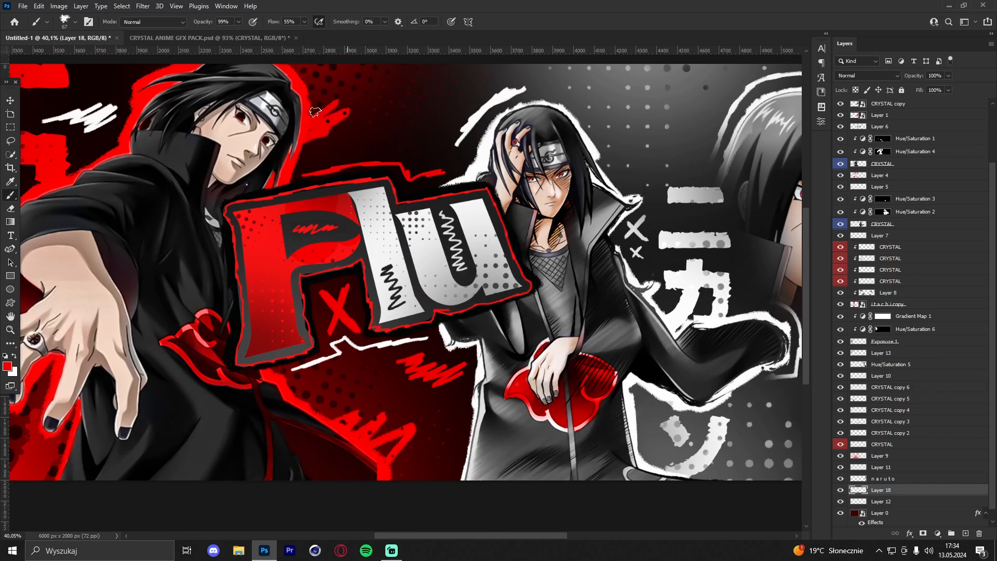
mouse_move(442, 139)
left_mouse_down()
mouse_move(394, 142)
mouse_move(436, 141)
left_mouse_up()
Select Layer 17 and switch to the CRYSTAL ANIME GFX PACK.psd document
scroll(887, 208, "up", 3)
left_click(888, 106)
key("v")
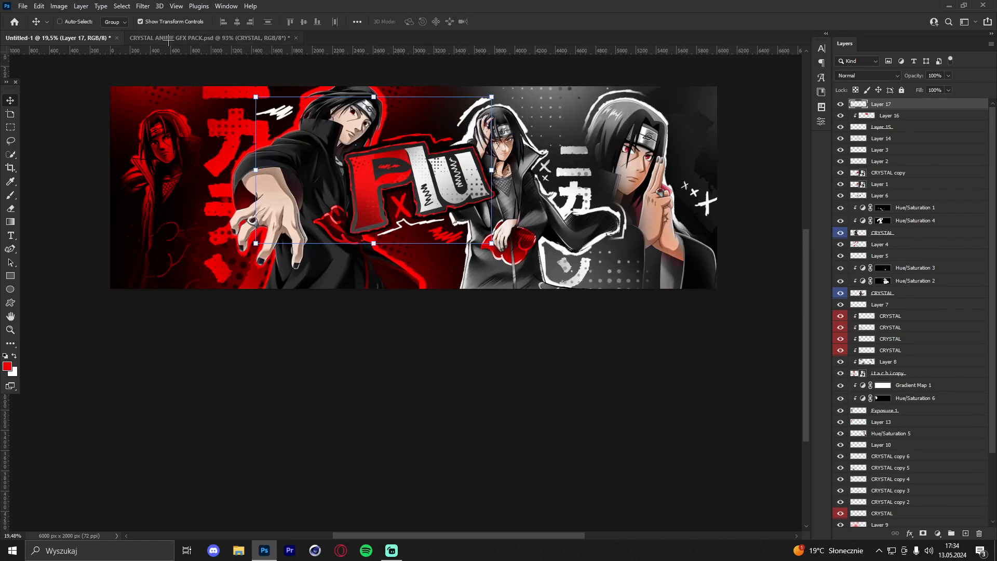
left_click(176, 38)
Find the white scribbled two-star drawing in the DRAWN SHAPES folder and make it visible
left_click(860, 212)
left_click(840, 211)
left_click(852, 160)
left_click(840, 160)
left_click(852, 238)
left_click(840, 238)
left_click(852, 238)
left_click(840, 238)
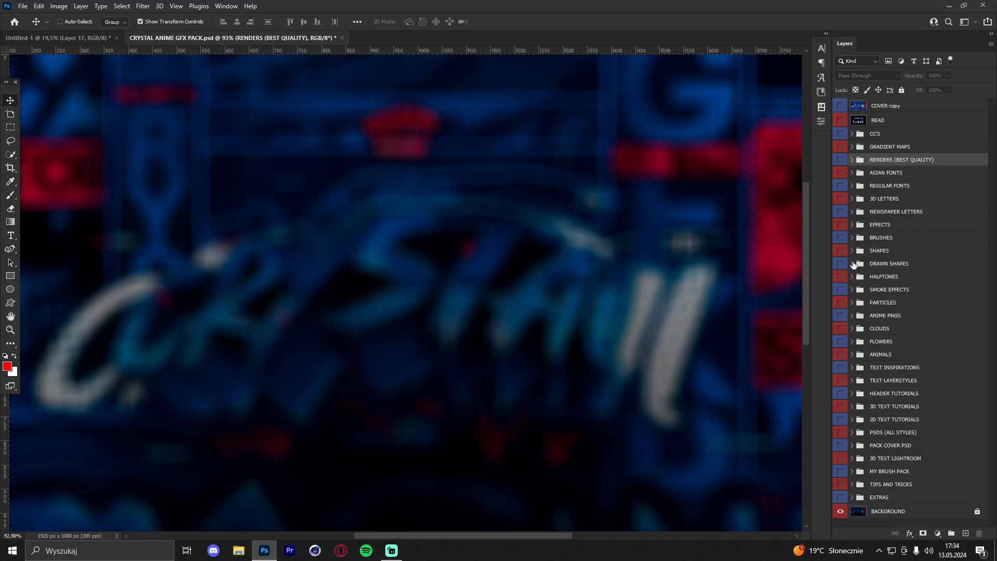
left_click(852, 264)
left_click(840, 292)
left_click(840, 293)
left_click(840, 278)
double_click(891, 263)
key("Escape")
Erase the small star beside the large one on the drawn shape layer
key("e")
left_click(891, 278)
right_click(575, 333)
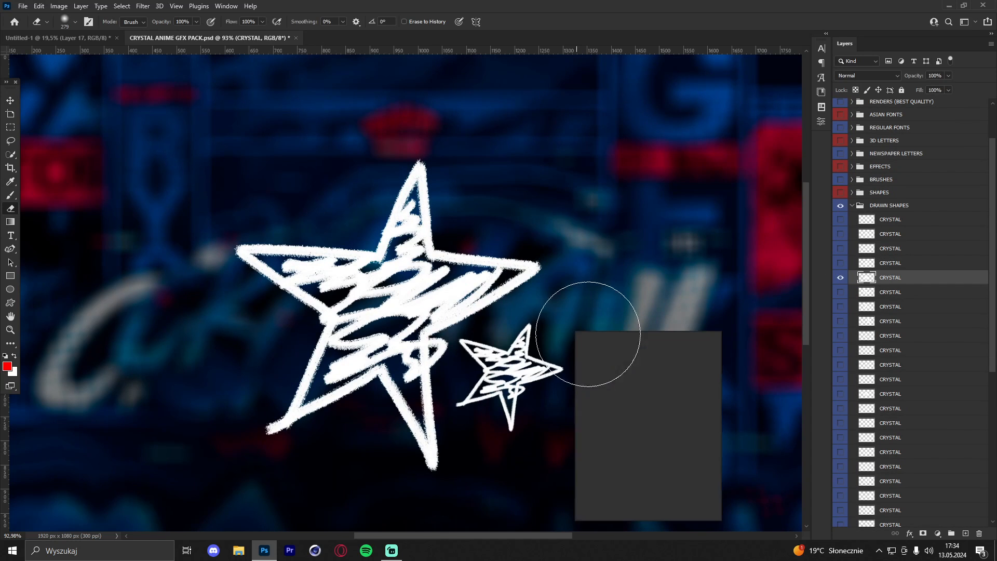
mouse_move(493, 358)
left_mouse_down()
mouse_move(554, 340)
mouse_move(524, 335)
mouse_move(524, 410)
left_mouse_up()
key("ctrl+z")
Bring the large scribbled star into the banner, scale it down and place it above the white lettering
key("v")
left_click_drag(395, 307, 412, 226)
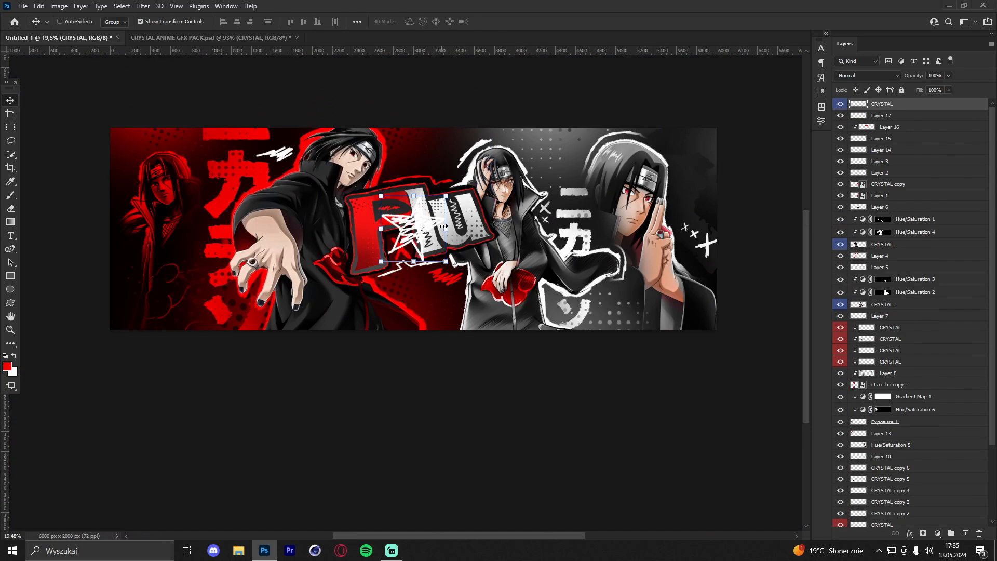
left_click_drag(445, 262, 411, 228)
mouse_move(423, 218)
left_mouse_down()
mouse_move(422, 300)
mouse_move(639, 294)
left_mouse_up()
left_click(515, 21)
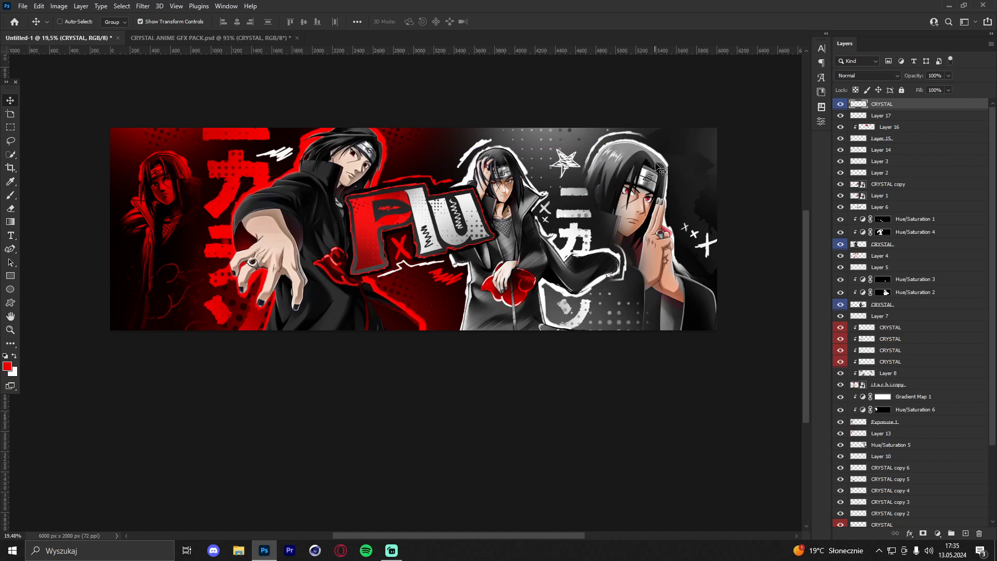
Duplicate the star, enlarge the copy and place it across the banner's lower edge below the PIU title
left_click_drag(566, 164, 479, 292)
left_click_drag(463, 293, 356, 292)
left_click_drag(356, 358, 283, 427)
left_click_drag(514, 338, 514, 327)
left_click_drag(451, 342, 461, 352)
left_click(515, 22)
left_click_drag(405, 307, 394, 327)
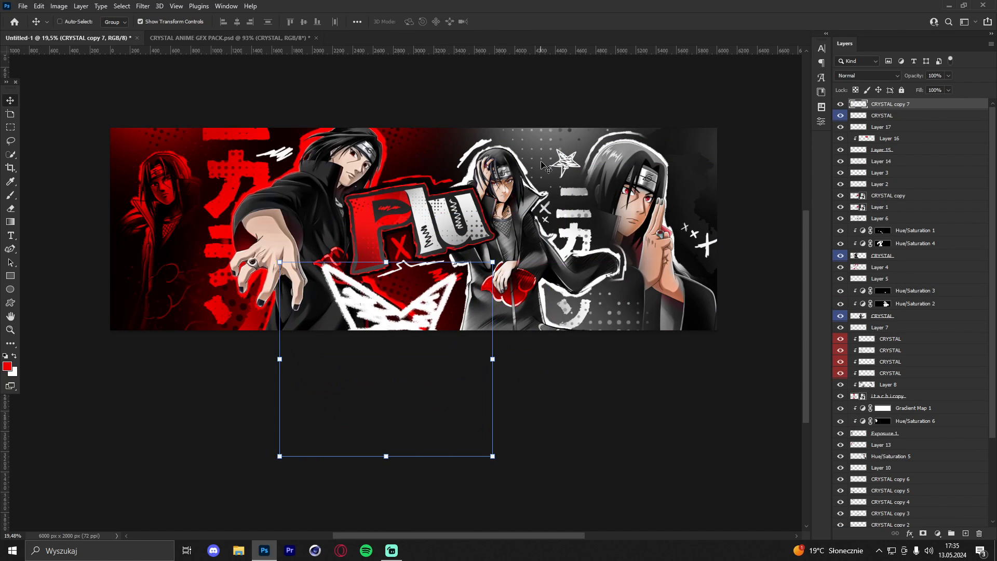
Add a black Color Overlay to the enlarged star copy and shift it slightly towards the middle character
double_click(942, 103)
left_click(550, 374)
left_click(753, 268)
left_click(624, 411)
left_click(846, 300)
left_click(861, 250)
left_click_drag(473, 264, 494, 274)
Apply a Gaussian Blur to the black star copy and move it slightly further down the banner's lower edge
left_click(143, 6)
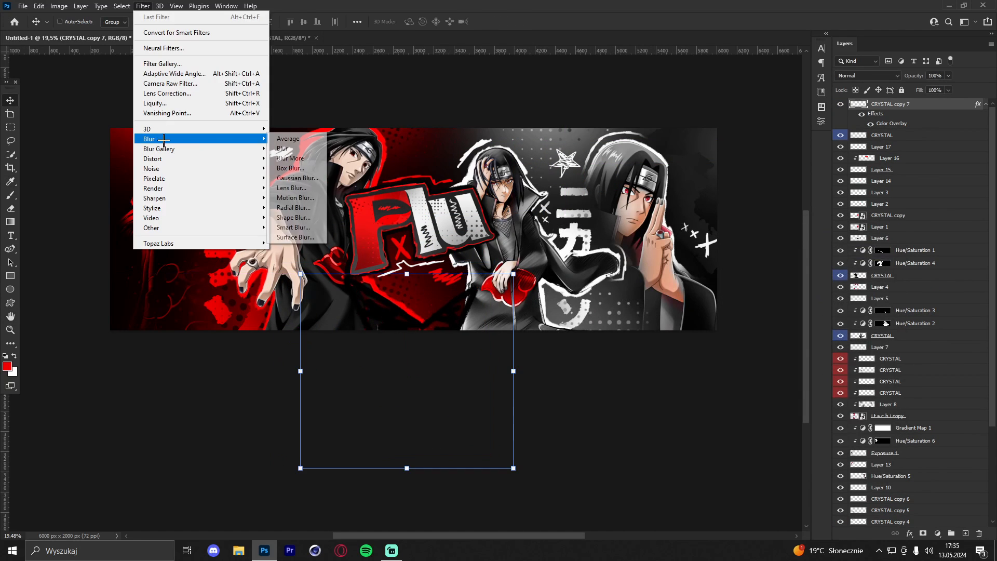
left_click(295, 180)
left_click(914, 237)
left_click_drag(636, 311, 669, 348)
key("z")
mouse_move(465, 233)
left_mouse_down()
mouse_move(505, 233)
mouse_move(472, 232)
left_mouse_up()
mouse_move(443, 154)
left_mouse_down()
mouse_move(380, 164)
mouse_move(434, 165)
left_mouse_up()
On a new layer, add a soft red glow below the main character's hand using a large soft brush at 100% flow
key("v")
left_click(965, 533)
key("b")
right_click(421, 206)
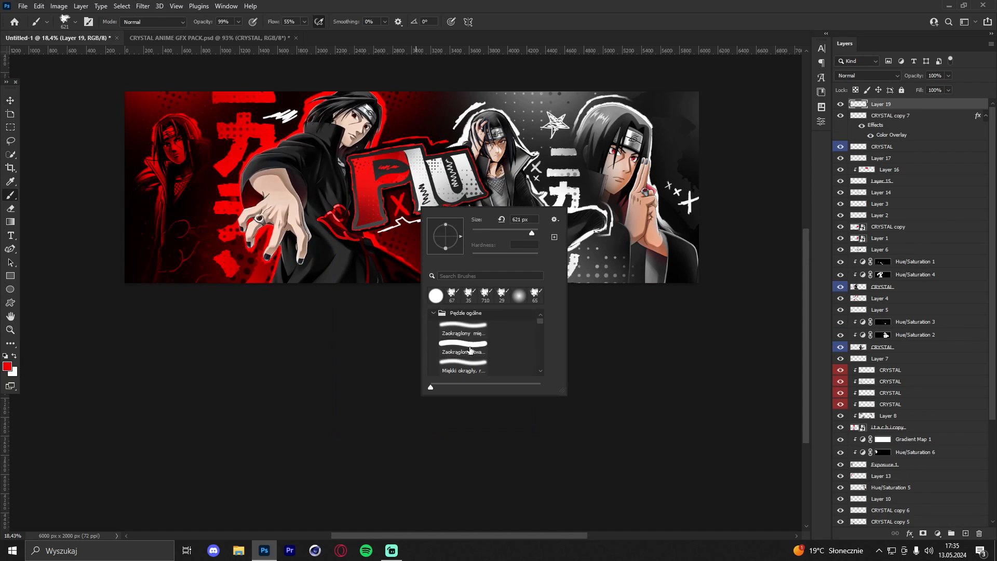
right_click(358, 239)
left_click(289, 294)
left_click(292, 296)
key("ctrl+z")
left_click_drag(271, 21, 301, 22)
left_click(295, 295)
key("ctrl+z")
left_click(291, 307)
Add soft white glows along the upper and lower edges of the grey half and lower Layer 19's opacity to about 43%
key("x")
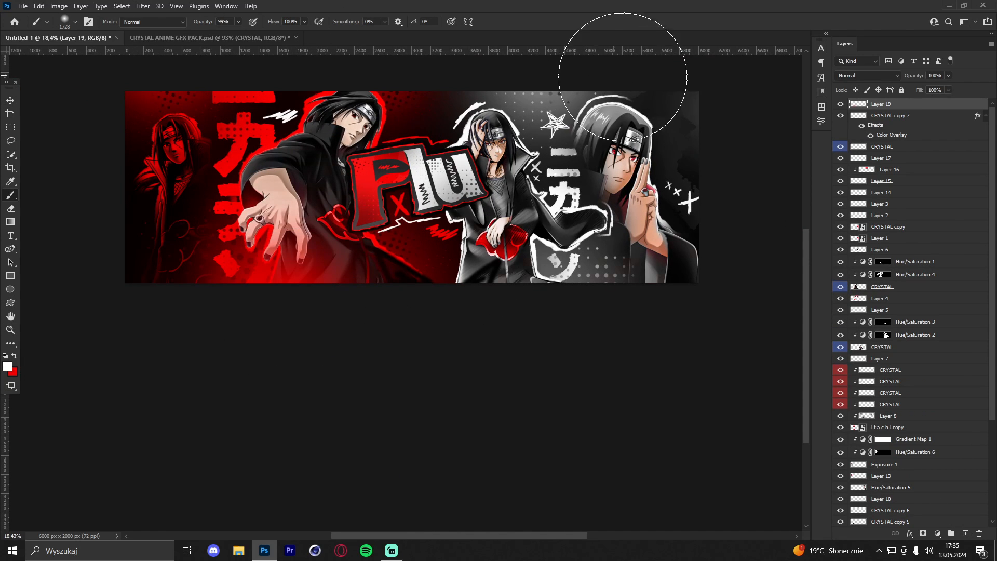
left_click(634, 78)
key("ctrl+z")
key("bracketleft")
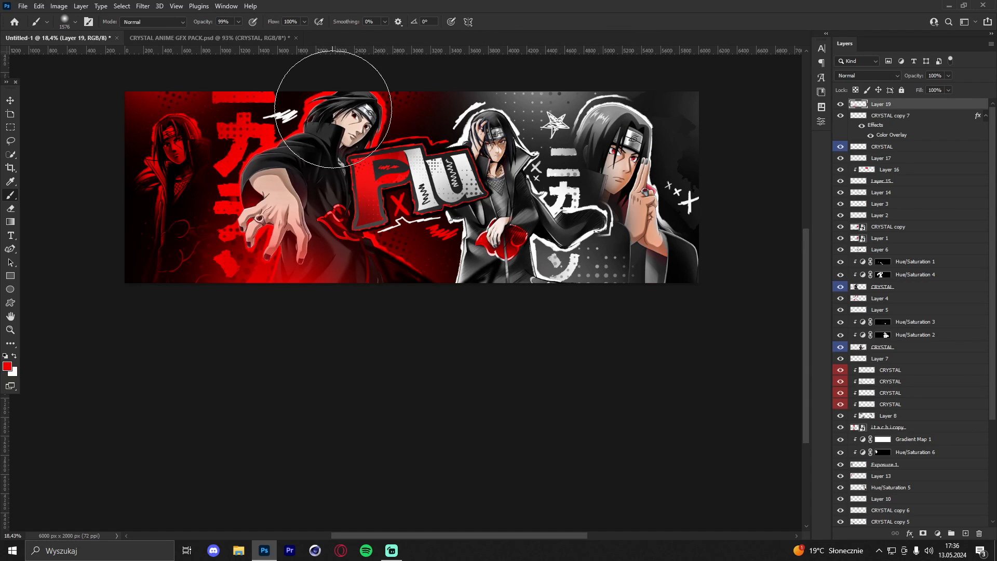
left_click(521, 296)
left_click(603, 79)
left_click_drag(948, 76, 923, 87)
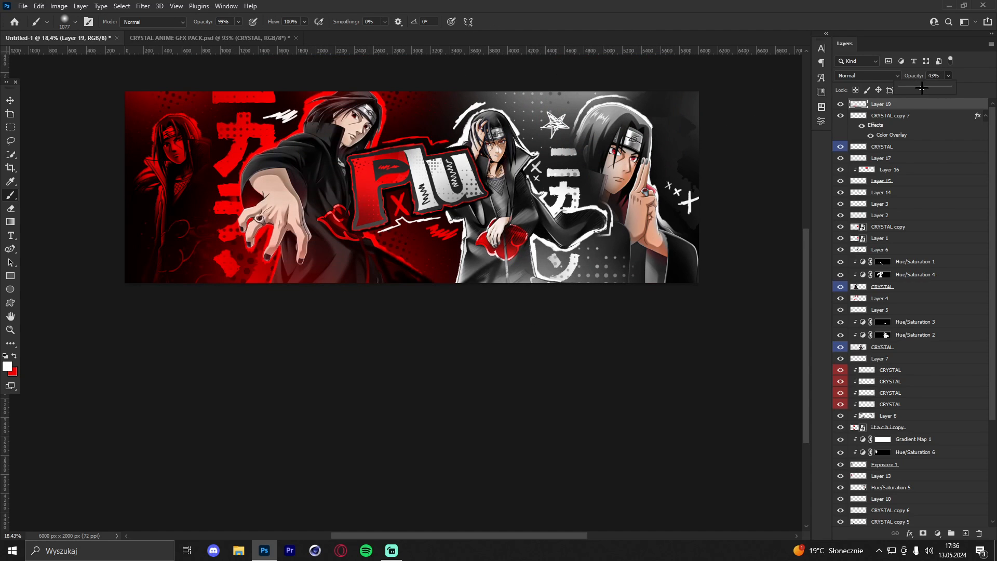
Add a soft red glow at the banner's lower-left corner on Layer 19
key("x")
left_click(37, 296)
key("z")
mouse_move(469, 157)
left_mouse_down()
mouse_move(400, 145)
mouse_move(459, 146)
mouse_move(540, 174)
left_mouse_up()
key("b")
key("x")
key("z")
key("v")
Copy a halftone dot layer from the CRYSTAL pack into the banner and place it below the main character's hand
left_click(164, 38)
left_click(852, 279)
scroll(855, 312, "down", 3)
left_click(857, 330)
left_click(58, 38)
key("ctrl+v")
left_click_drag(508, 174, 326, 281)
key("Return")
Darken the new halftone dots with a colorized Hue/Saturation adjustment and apply a 9.4 px Gaussian Blur
key("ctrl+alt+u")
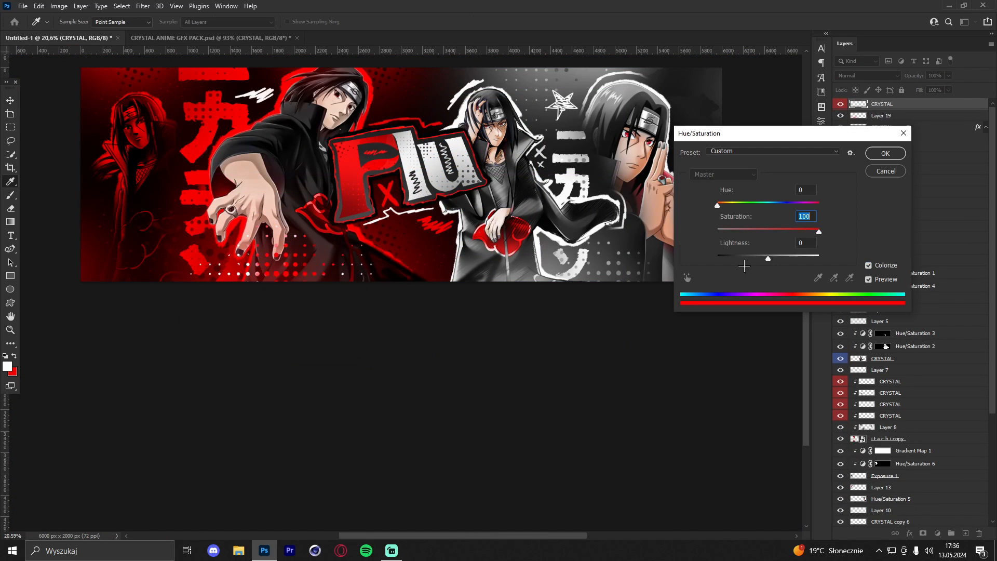
key("Return")
left_click(143, 7)
left_click(298, 187)
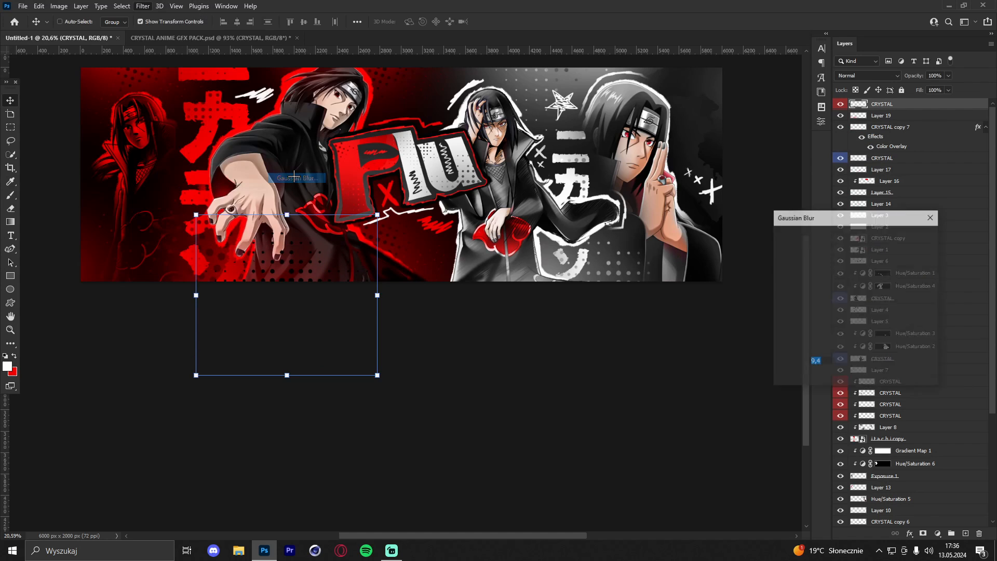
key("Return")
Duplicate the halftone, scale the copy to about 134%, rotate it about -2.4° and place it along the grey half's upper edge
key("ctrl+j")
key("ctrl+t")
left_click_drag(379, 301, 306, 302)
scroll(322, 304, "up", 2)
left_click(514, 22)
left_click_drag(250, 332, 564, 119)
key("ctrl+t")
left_click_drag(618, 164, 656, 177)
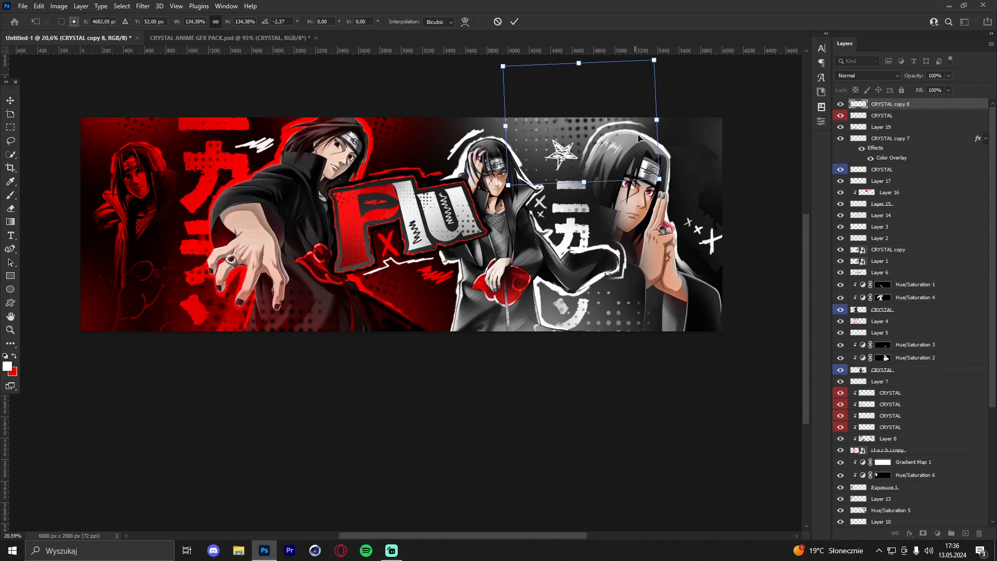
key("Return")
left_click_drag(666, 112, 625, 105)
key("z")
left_click_drag(409, 152, 416, 222)
key("v")
left_click(841, 104)
left_click(841, 104)
key("z")
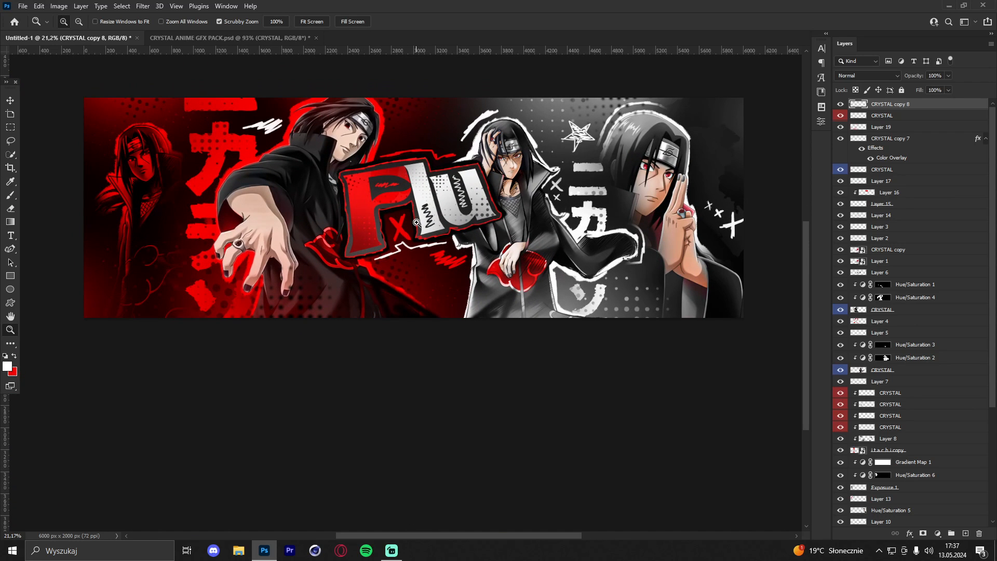
Group all layers from the halftone copy down to Layer 0 and stamp a merged copy above the group
left_click(11, 100)
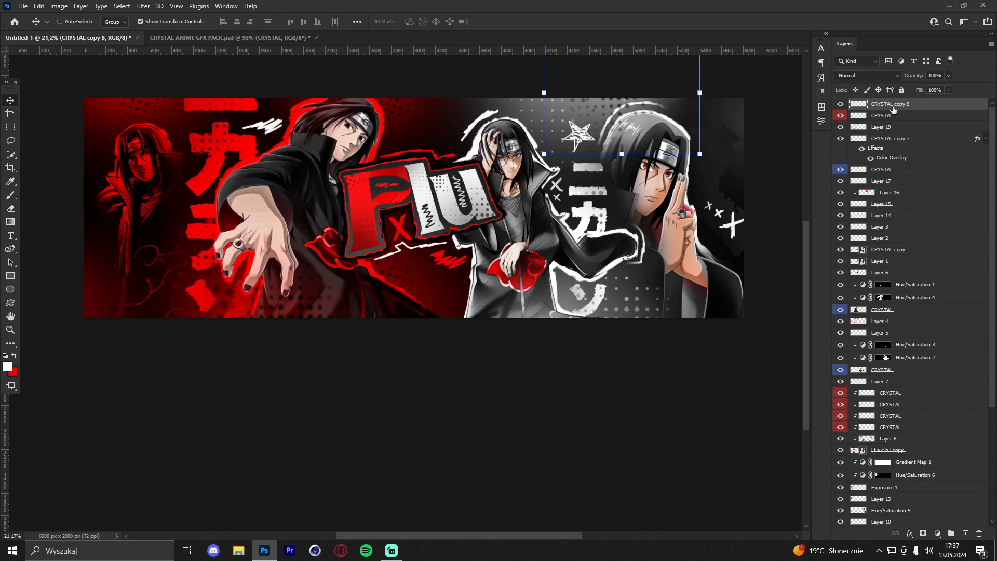
scroll(881, 492, "down", 5)
left_click(894, 508, "shift")
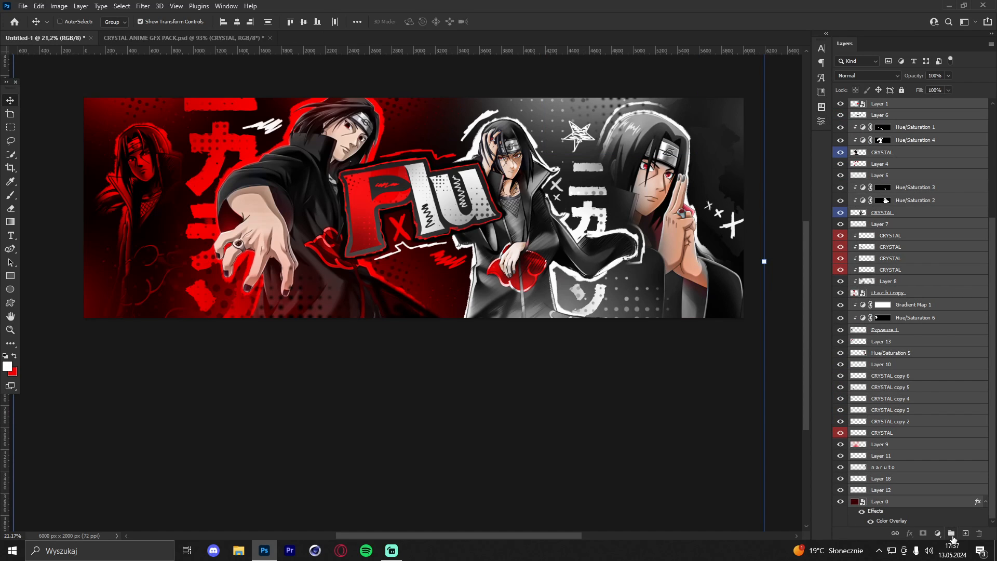
left_click(952, 533)
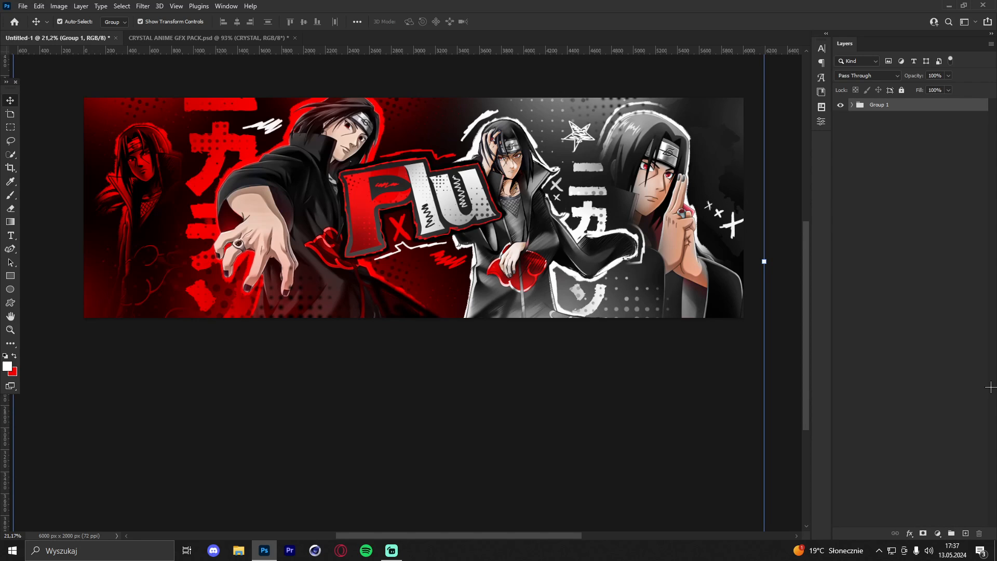
key("ctrl+shift+alt+e")
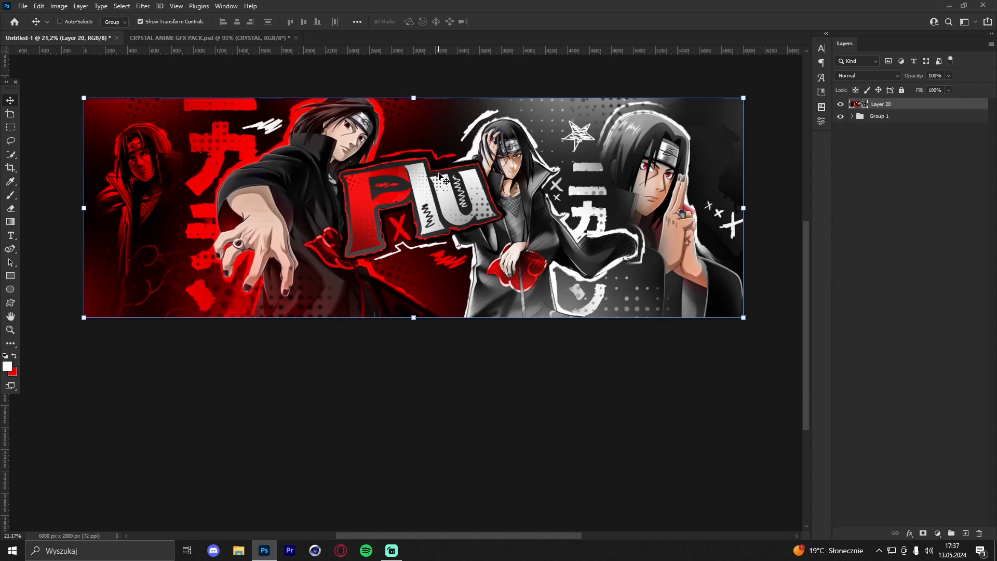
Open the merged layer in the Camera Raw filter and set contrast +21, texture +5 and clarity +47
key("ctrl+shift+a")
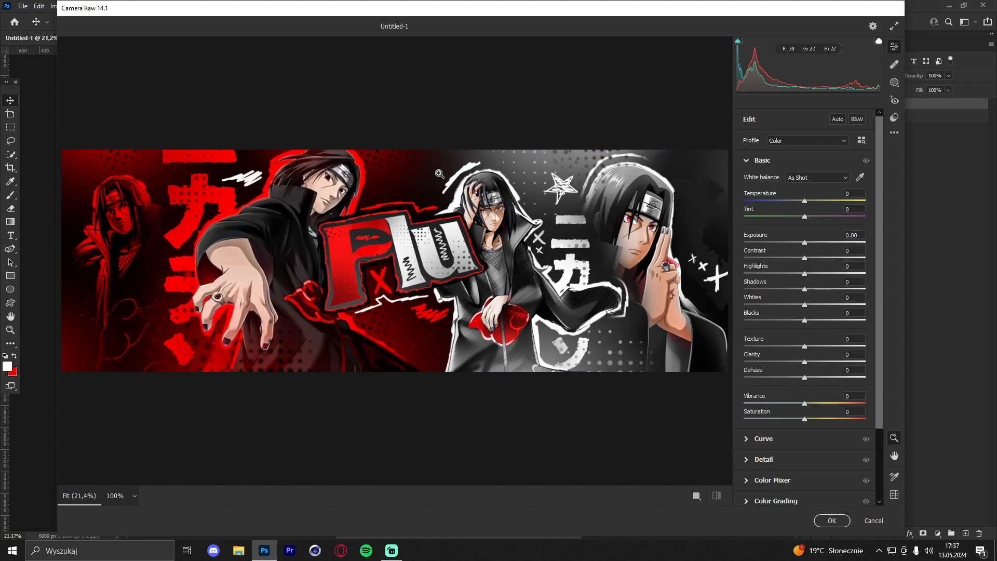
scroll(439, 177, "down", 7)
scroll(430, 230, "up", 8)
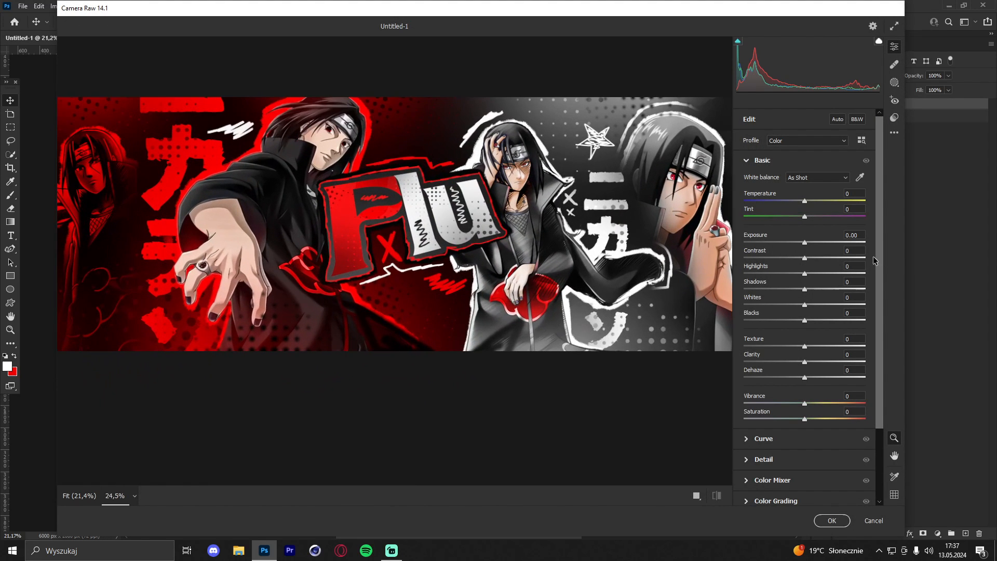
double_click(817, 259)
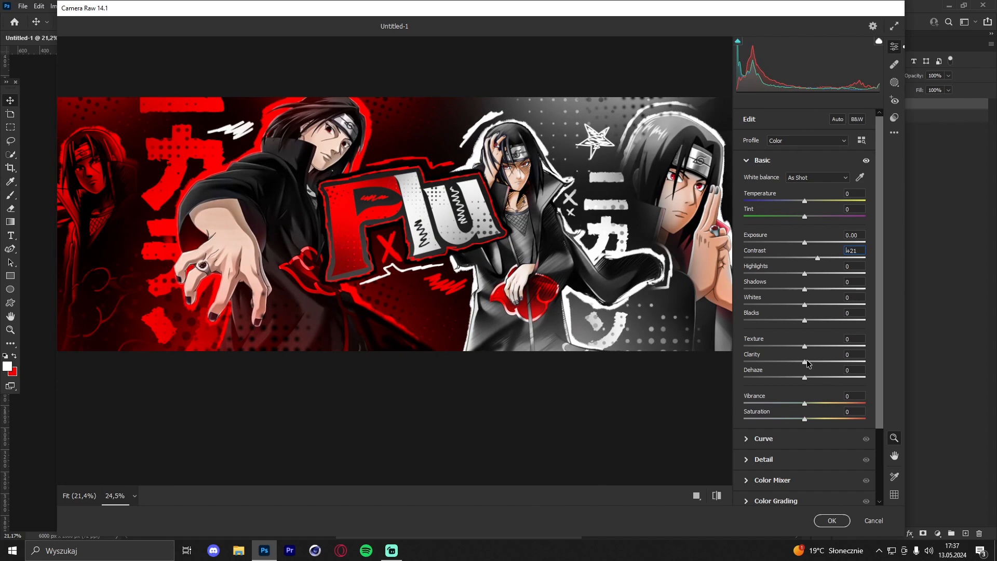
left_click_drag(807, 363, 827, 357)
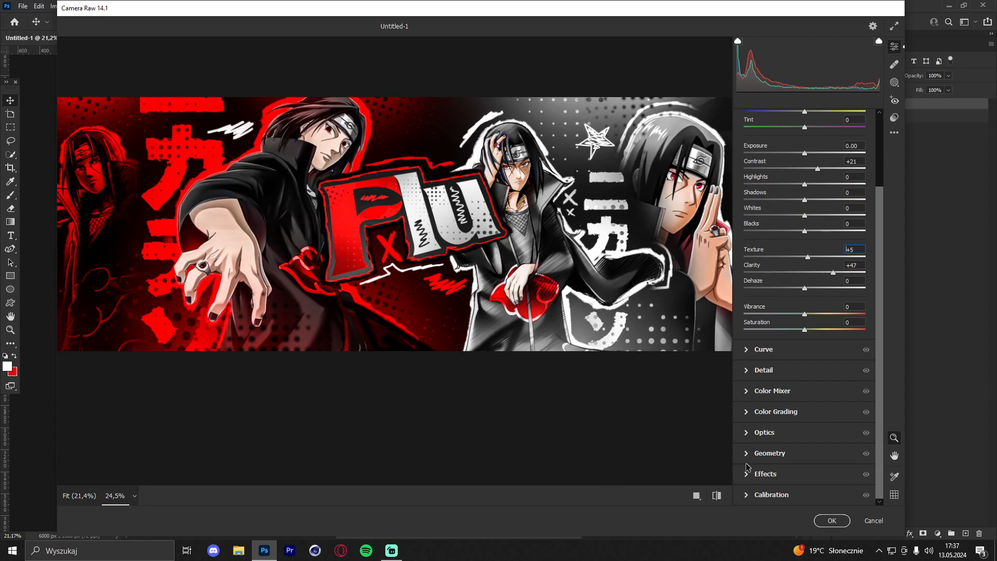
Adjust the Camera Raw parametric curve to highlights +3, lights -2, darks -1 and shadows +1
left_click(749, 351)
left_click_drag(804, 355, 805, 401)
scroll(769, 432, "down", 2)
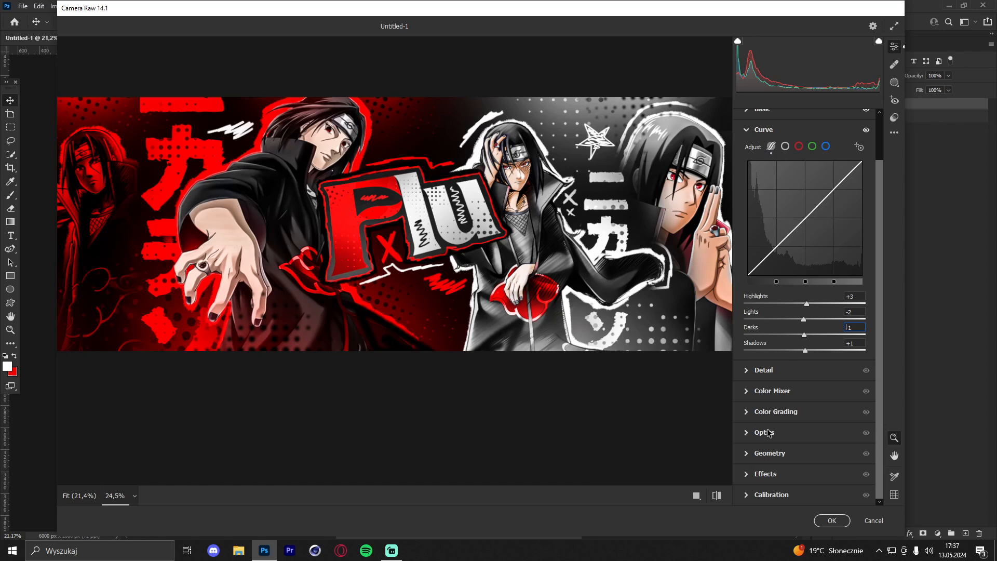
Calibrate shadow tint +56 and hue/saturation for red -2/+1, green -5/+4 and blue -18/+16, and apply the Camera Raw filter
left_click(746, 495)
left_click_drag(804, 354, 838, 354)
left_click_drag(804, 385, 815, 497)
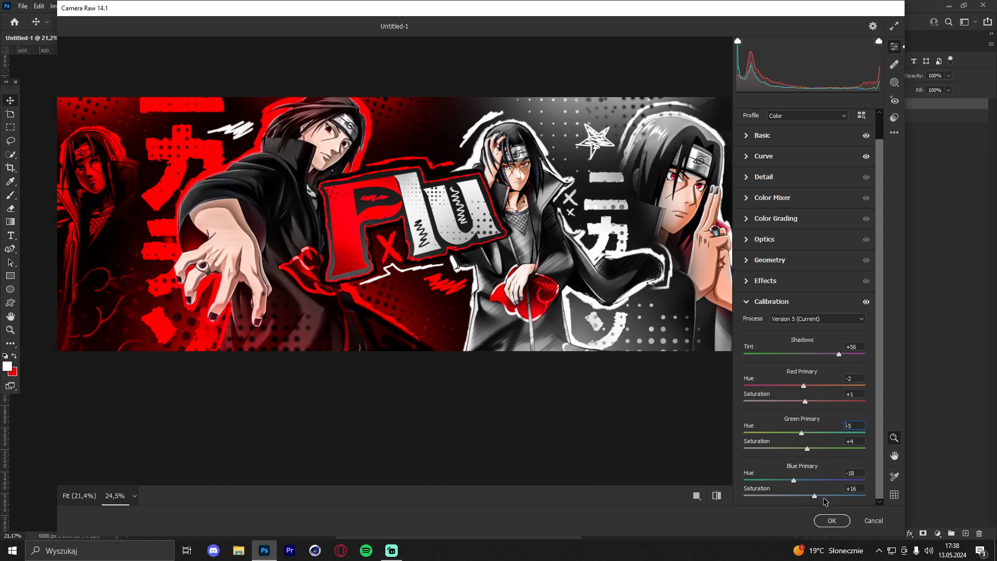
left_click(831, 520)
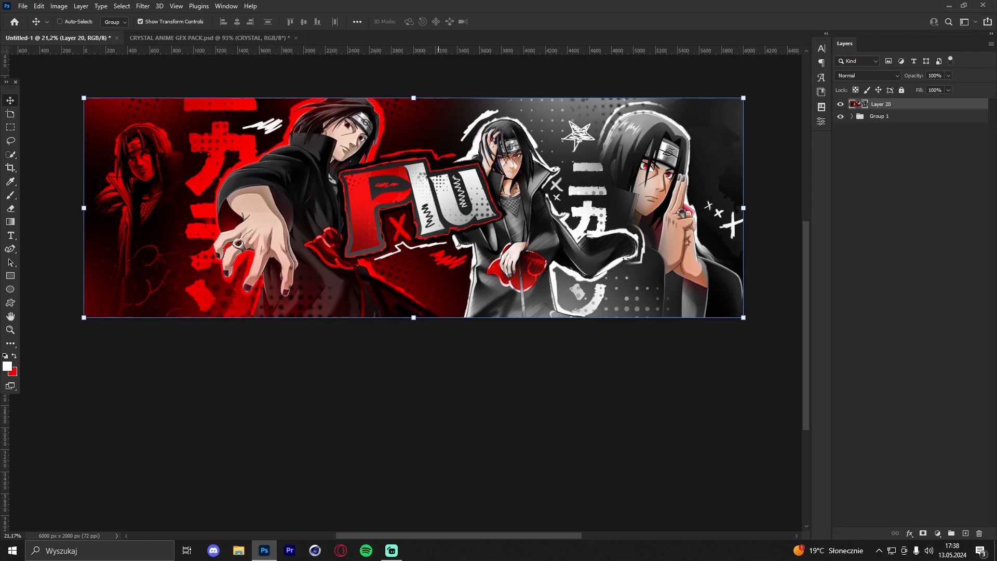
key("z")
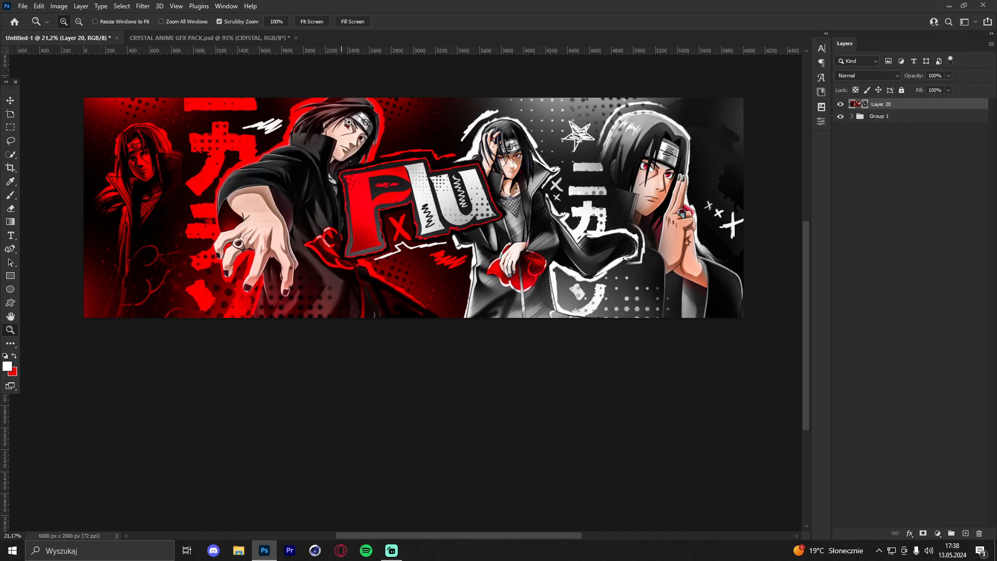
left_click_drag(330, 121, 399, 112)
left_click_drag(412, 146, 292, 166)
left_click_drag(480, 173, 426, 179)
left_click_drag(442, 180, 503, 168)
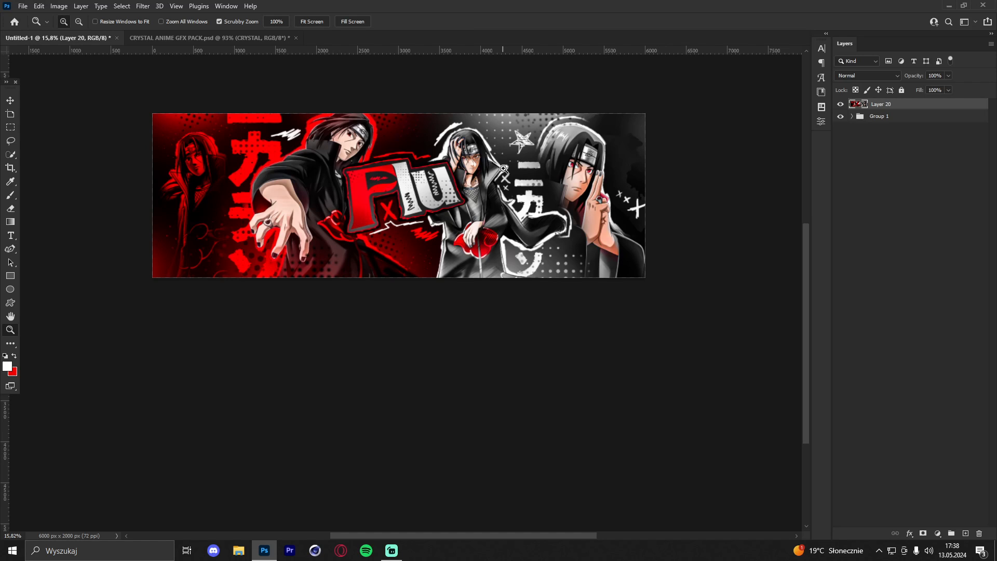
mouse_move(419, 169)
left_mouse_down()
mouse_move(447, 167)
mouse_move(377, 170)
mouse_move(411, 165)
left_mouse_up()
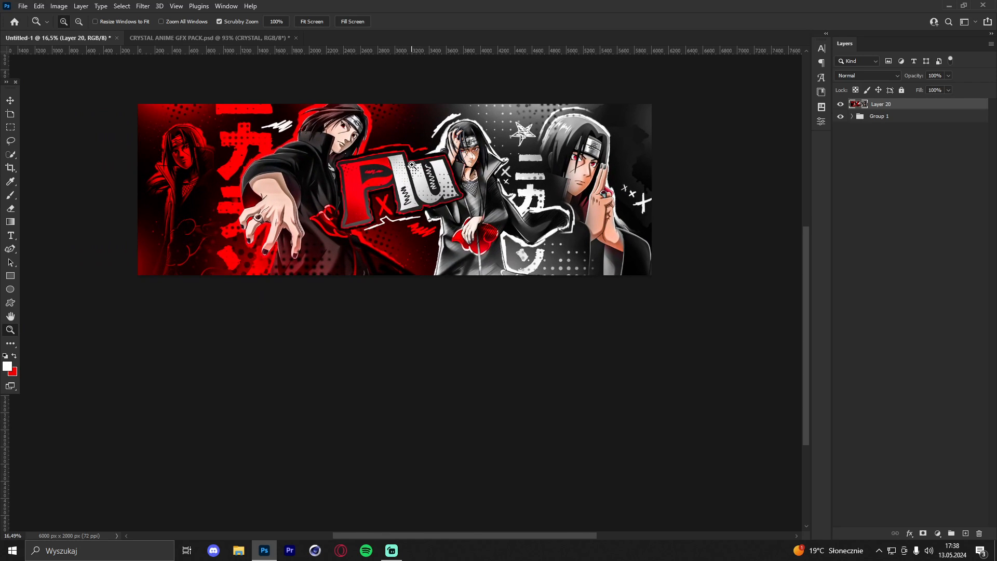